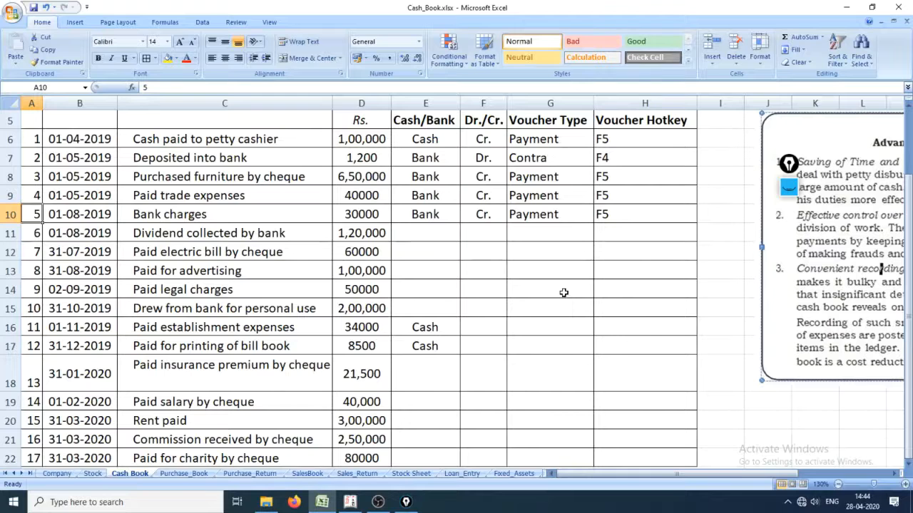
# Step: Switch to Tally.ERP 9, change the bank charges payment voucher's date to 1-8-2019 and save the voucher
pyautogui.click(10, 234)
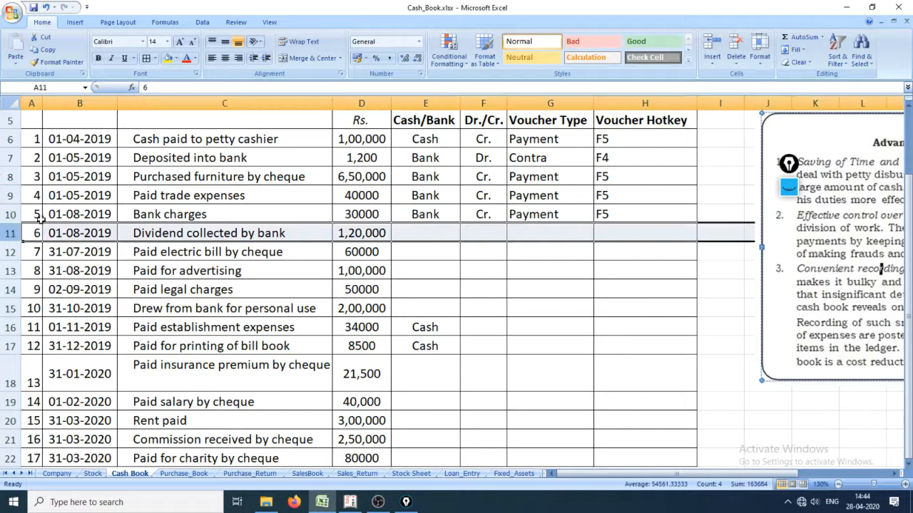
pyautogui.click(55, 217)
pyautogui.hotkey('alt', 'Tab')
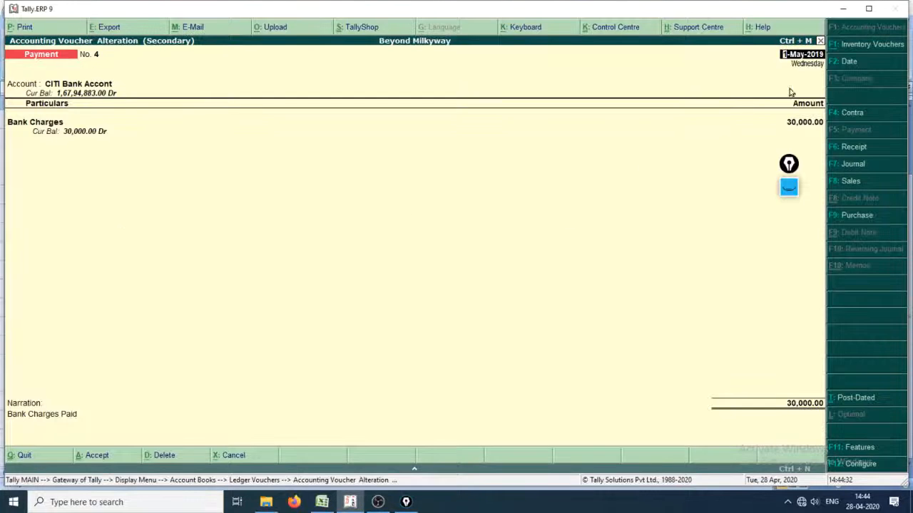
pyautogui.press('F2')
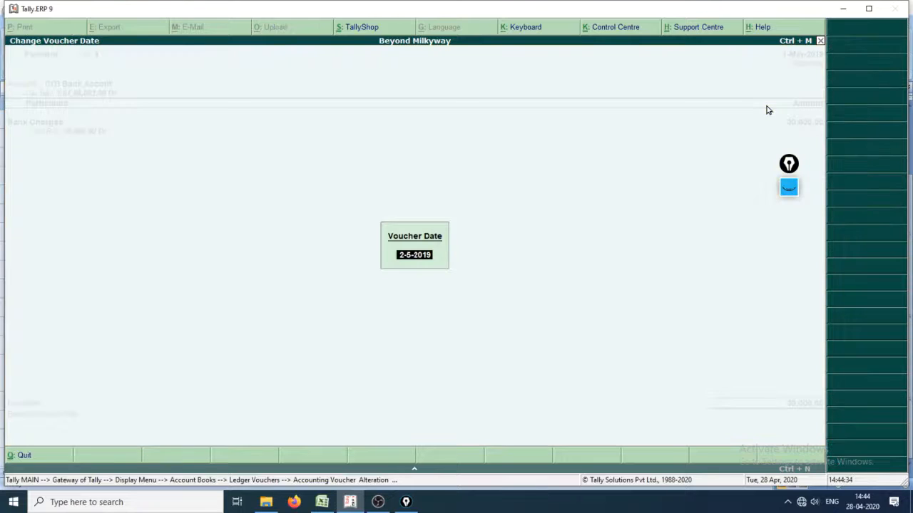
pyautogui.press('BackSpace')
pyautogui.write('1.8.19')
pyautogui.press('Return')
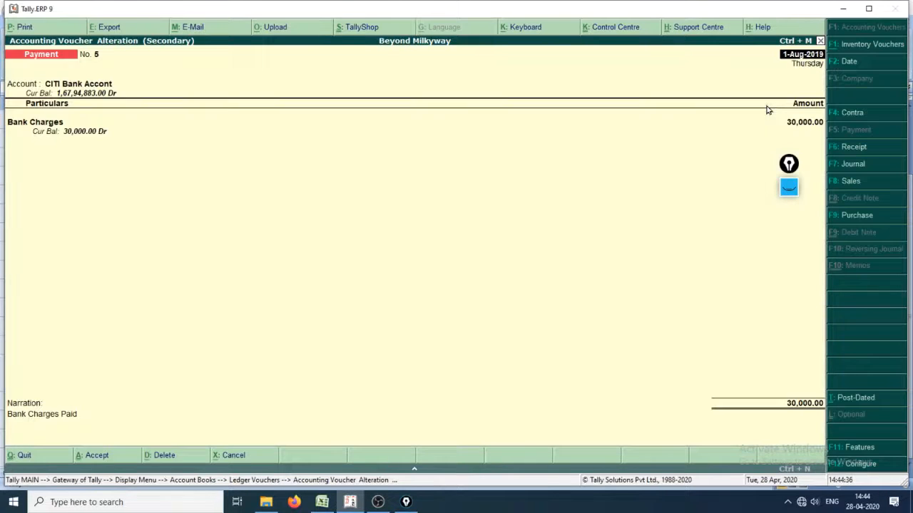
pyautogui.press('Return')
pyautogui.press('Return')
pyautogui.press('Return')
pyautogui.press('Return')
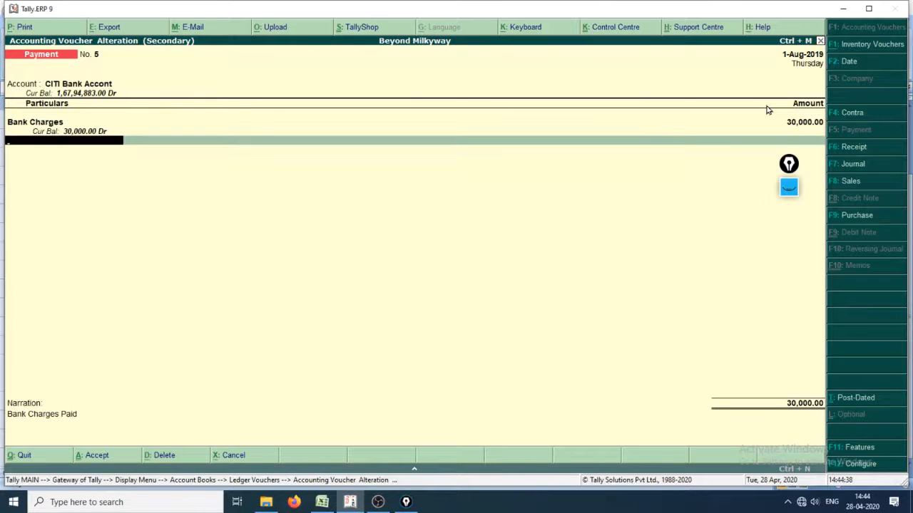
pyautogui.hotkey('ctrl', 'a')
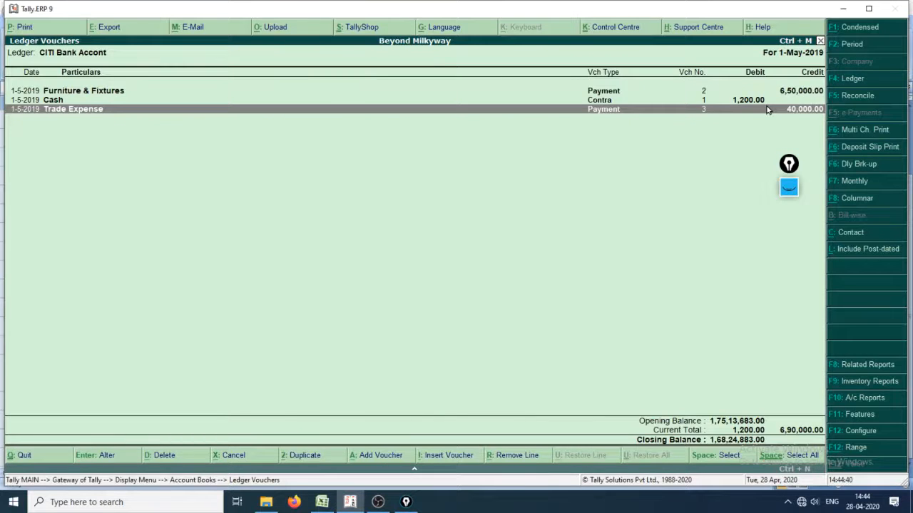
# Step: Leave the CITI Bank ledger report and open a new accounting voucher from the Gateway of Tally
pyautogui.press('Escape')
pyautogui.press('Escape')
pyautogui.press('Escape')
pyautogui.press('Escape')
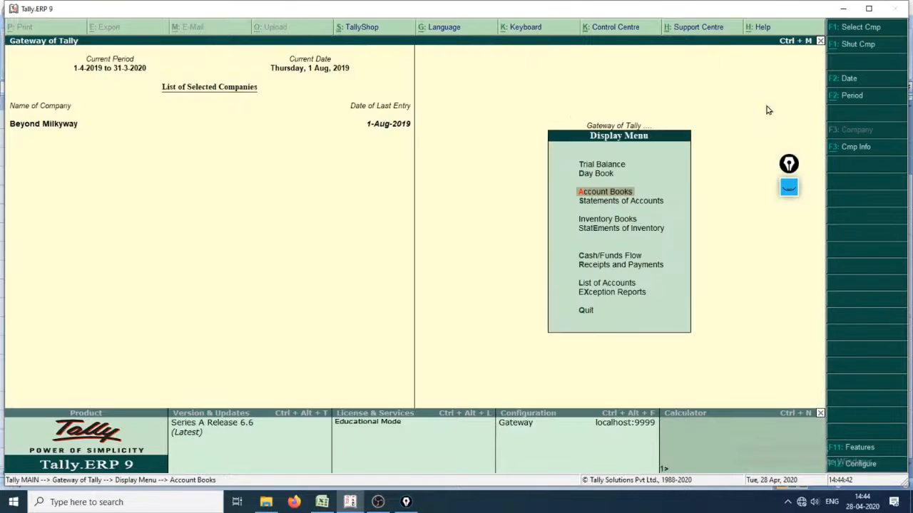
pyautogui.press('v')
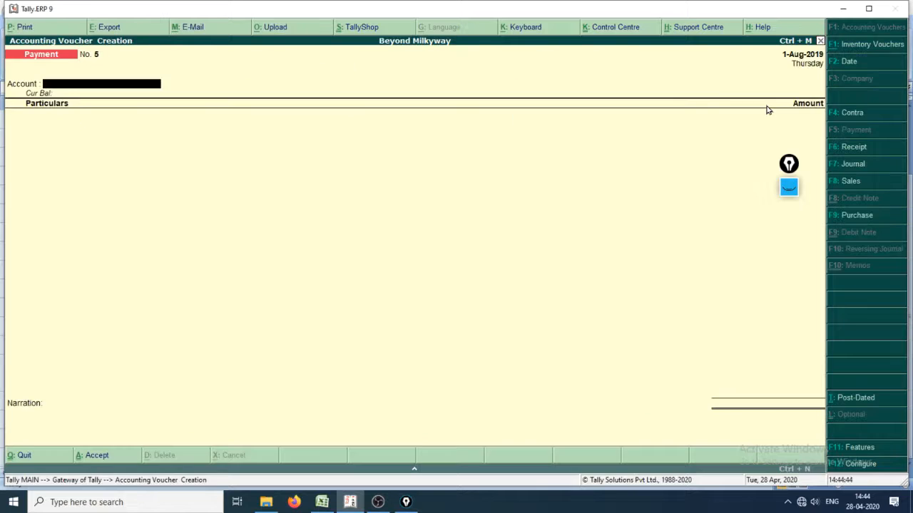
# Step: Switch to the Excel cash book and enter Bank as the Cash/Bank value for the dividend collected by bank
pyautogui.hotkey('alt', 'Tab')
pyautogui.press('Down')
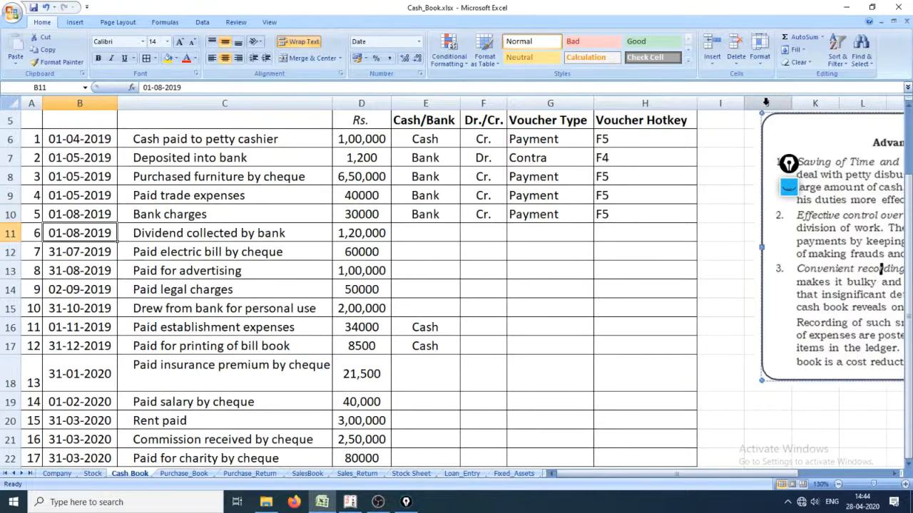
pyautogui.press('Right')
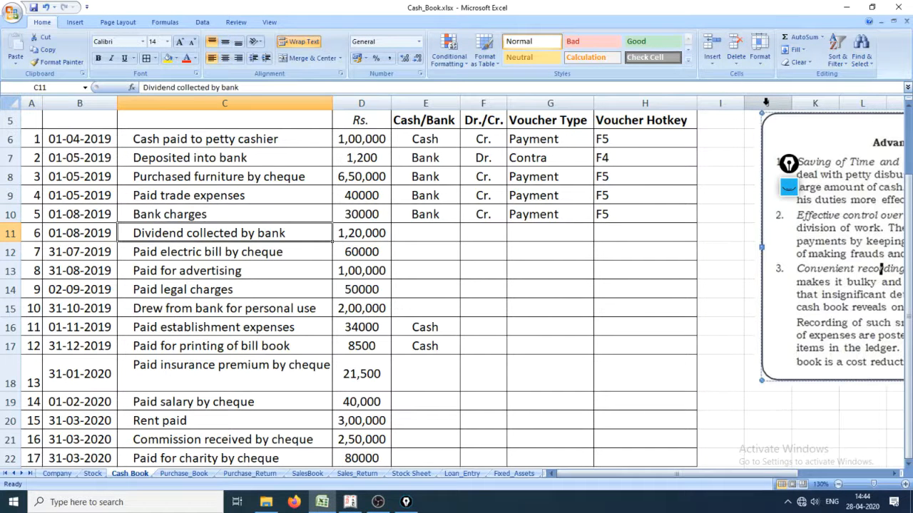
pyautogui.press('Right')
pyautogui.press('Right')
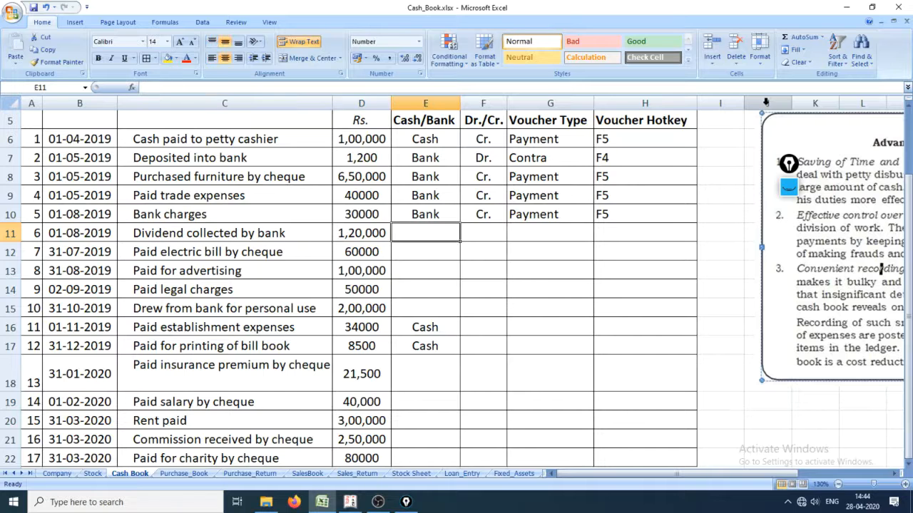
pyautogui.scroll(2, 749, 175)
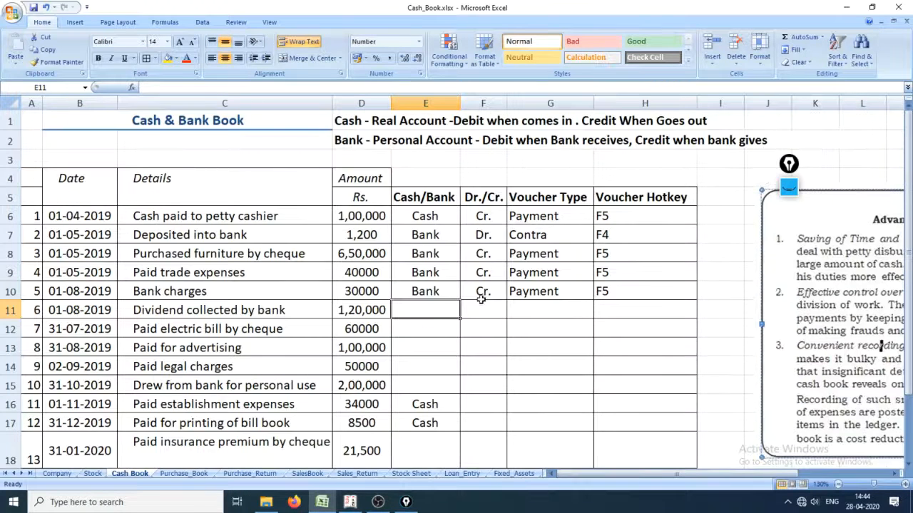
pyautogui.write('Bank')
pyautogui.press('Return')
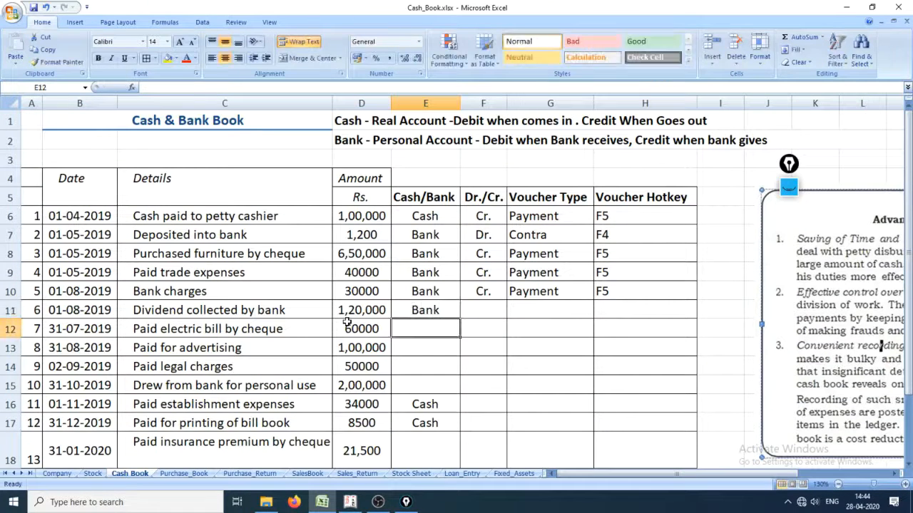
# Step: Mark the dividend row as Debit and enter Receipt as its voucher type
pyautogui.press('Up')
pyautogui.press('Right')
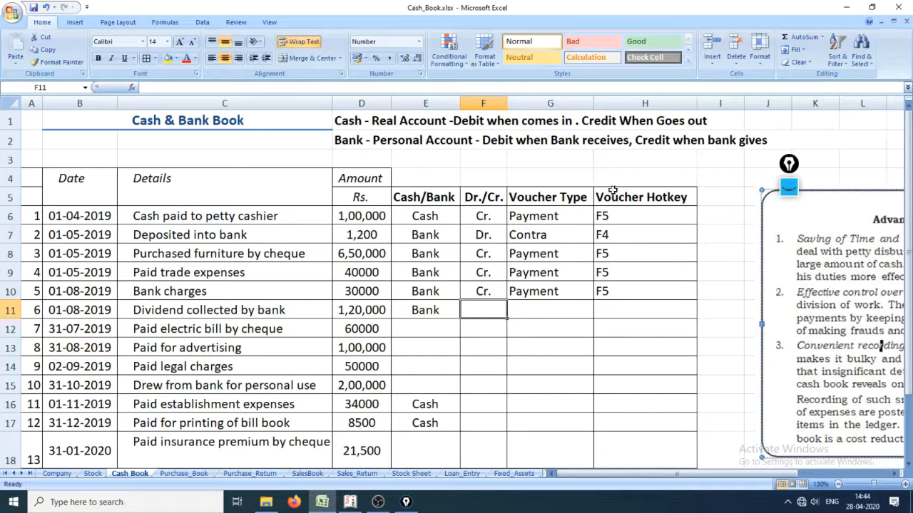
pyautogui.write('Debit')
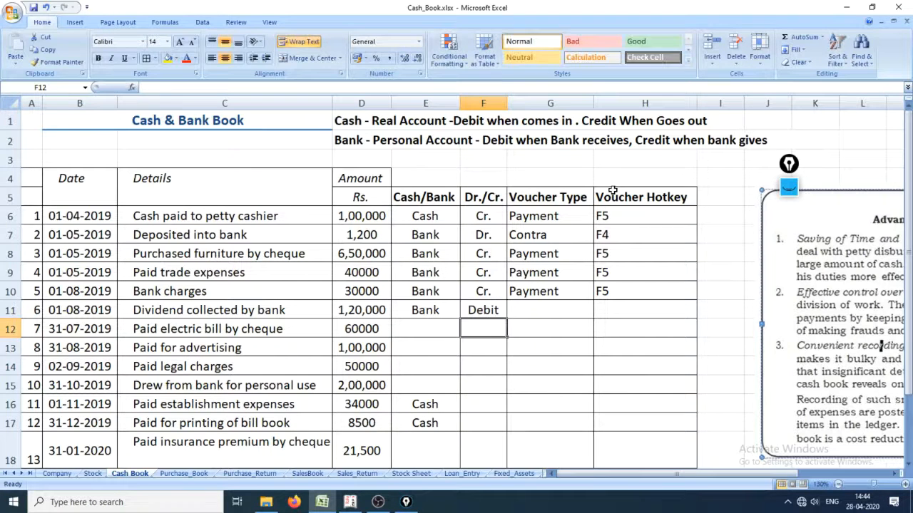
pyautogui.press('Right')
pyautogui.write('Receipt')
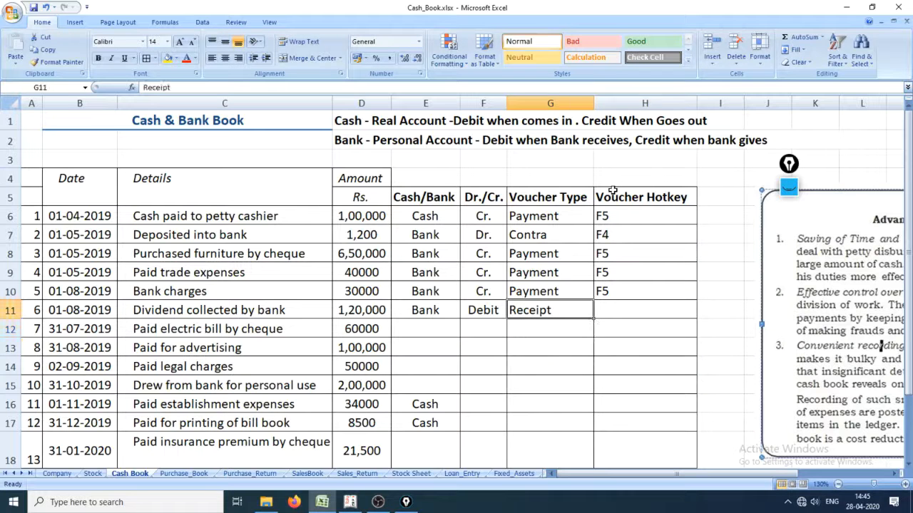
# Step: Look up the Receipt shortcut in Tally.ERP 9 and enter F6 as the dividend row's voucher hotkey in Excel
pyautogui.press('Right')
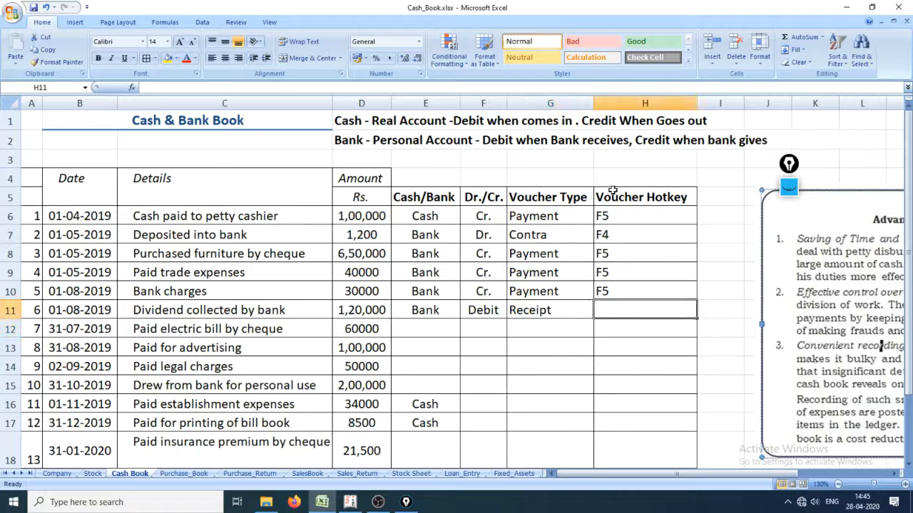
pyautogui.write('F')
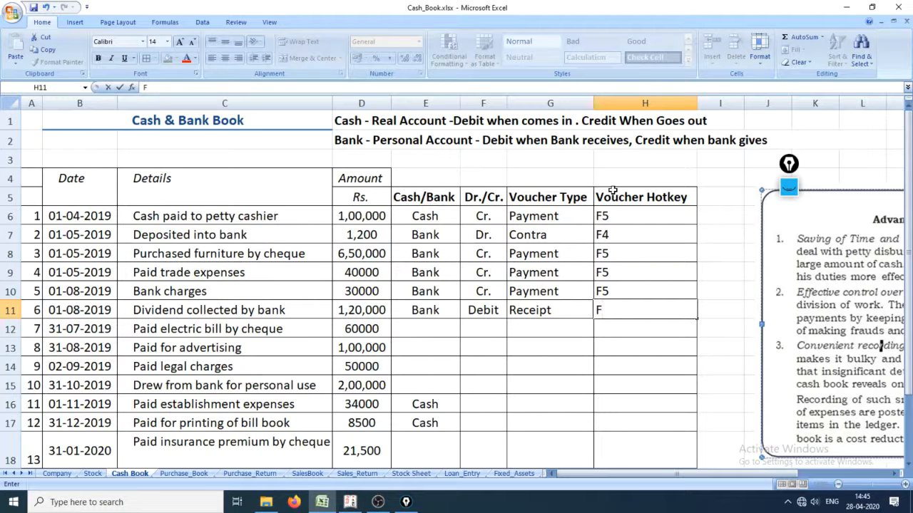
pyautogui.press('BackSpace')
pyautogui.hotkey('alt', 'Tab')
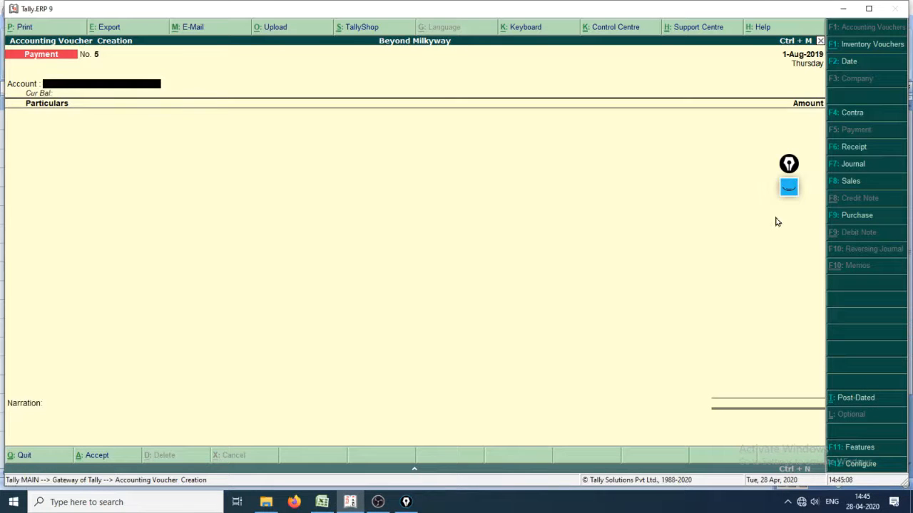
pyautogui.hotkey('alt', 'Tab')
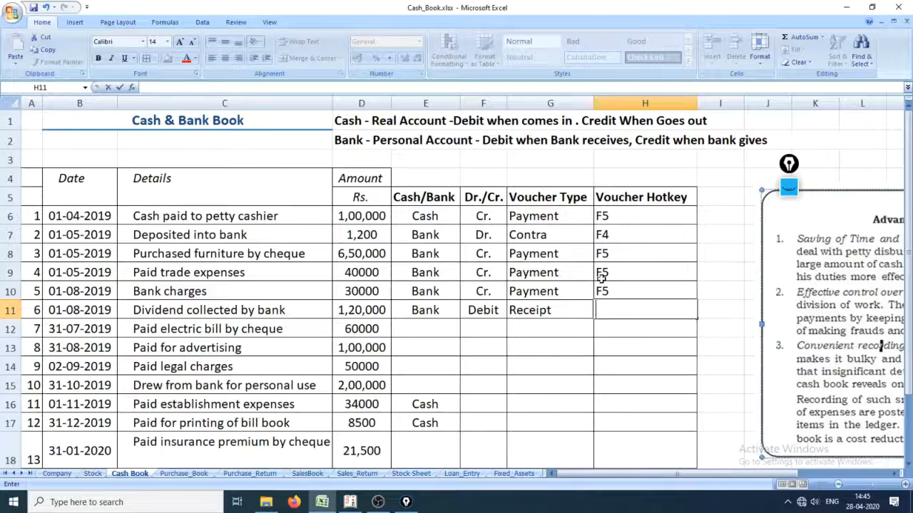
pyautogui.write('f')
pyautogui.press('BackSpace')
pyautogui.write('F')
pyautogui.write('5')
pyautogui.press('BackSpace')
pyautogui.write('6')
pyautogui.press('Return')
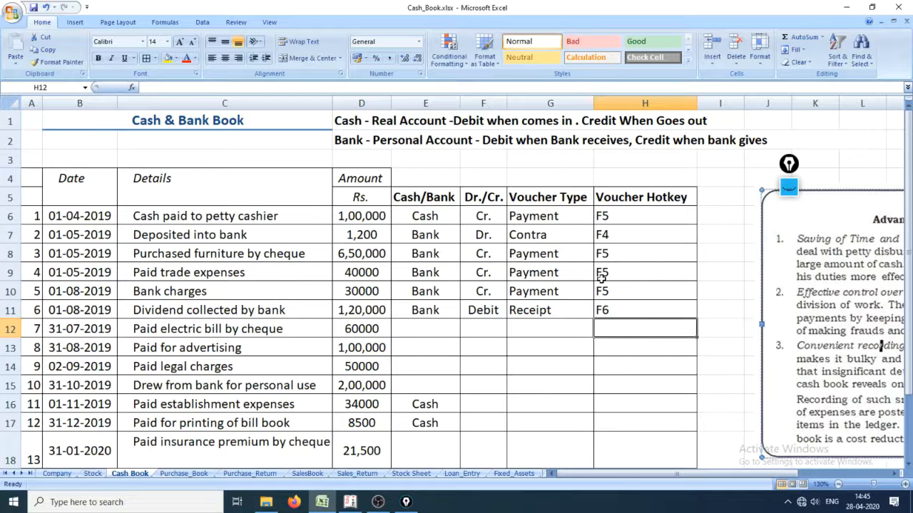
# Step: Check the dividend row's date in the cash book, switch to Tally.ERP 9 and set the new voucher's date to 1-4-2019
pyautogui.press('Left')
pyautogui.press('Left')
pyautogui.press('Left')
pyautogui.press('Left')
pyautogui.press('Left')
pyautogui.press('Left')
pyautogui.press('Left')
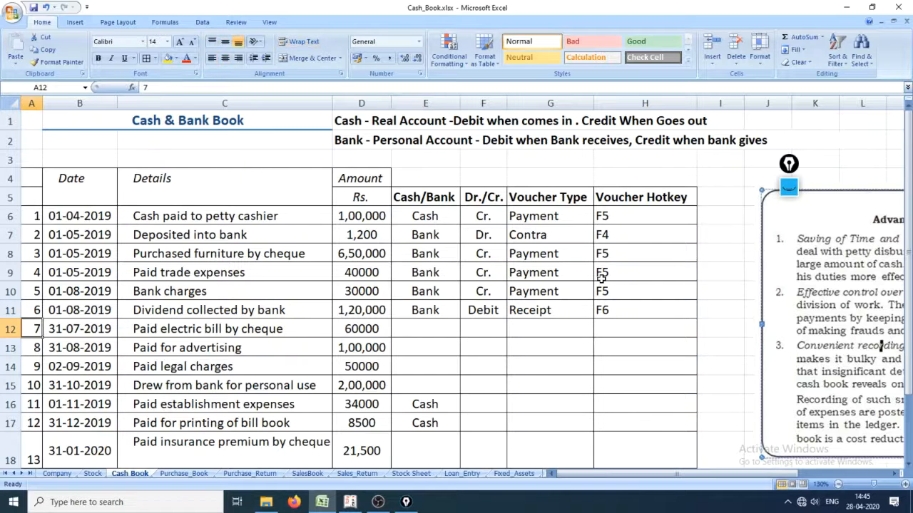
pyautogui.press('Right')
pyautogui.press('Up')
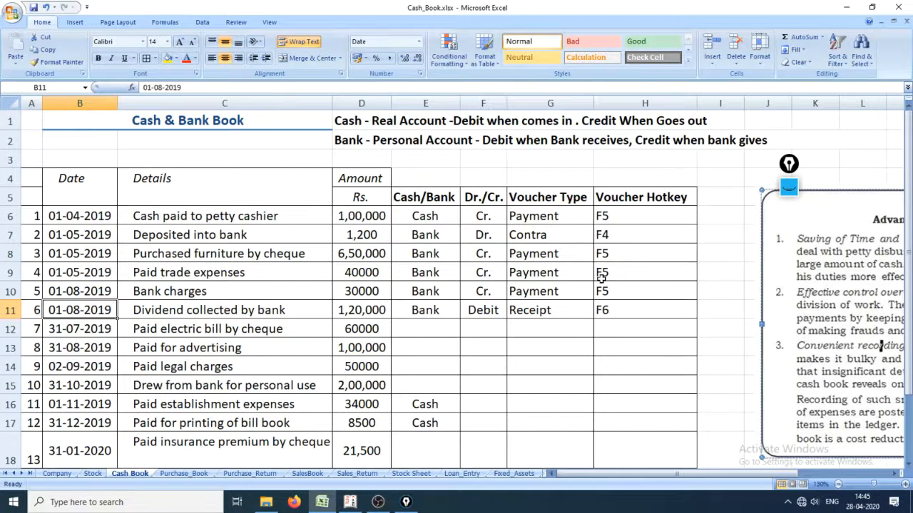
pyautogui.hotkey('alt', 'Tab')
pyautogui.press('F2')
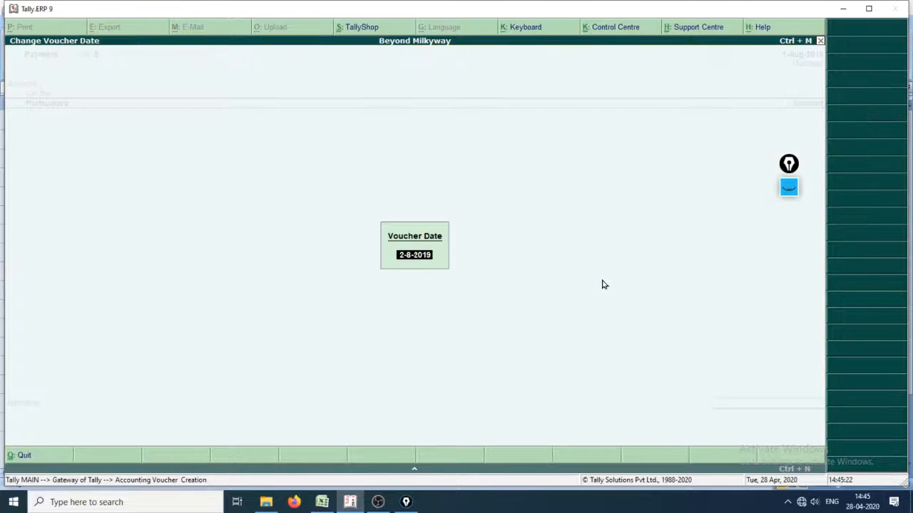
pyautogui.write('1.4.19')
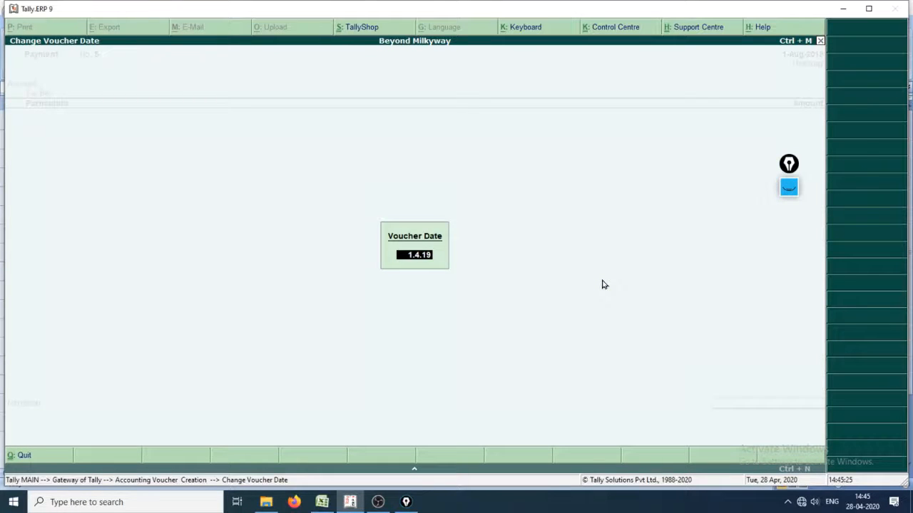
pyautogui.press('Return')
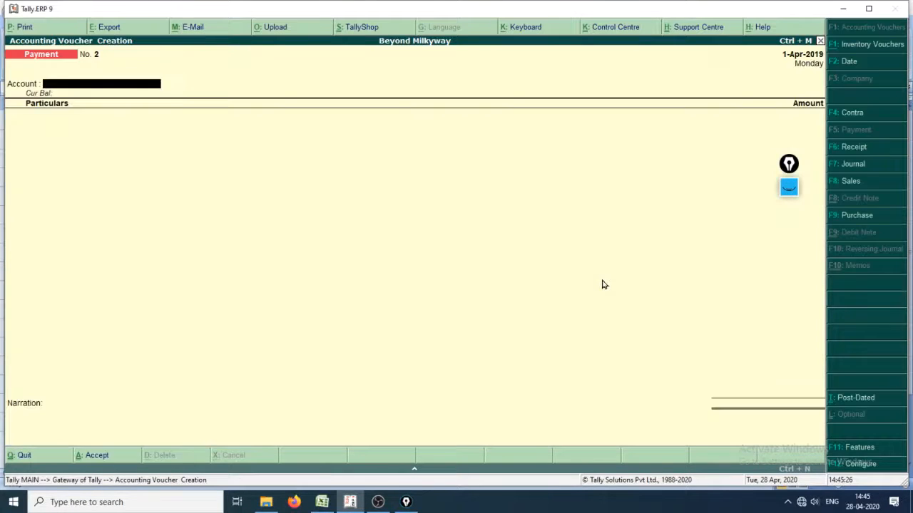
# Step: Choose CITI Bank Accont as the voucher's account, change the voucher type to Receipt and recheck the dividend entry in the Excel cash book
pyautogui.write('Citi')
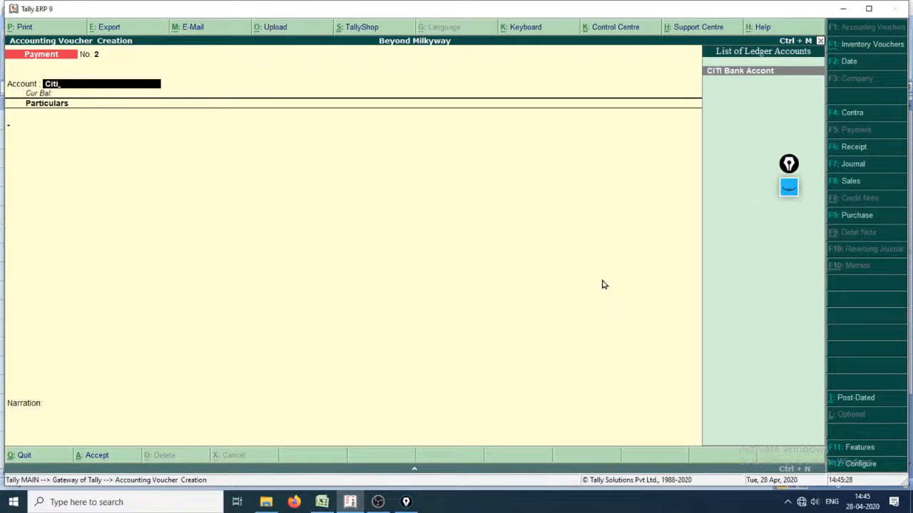
pyautogui.press('Return')
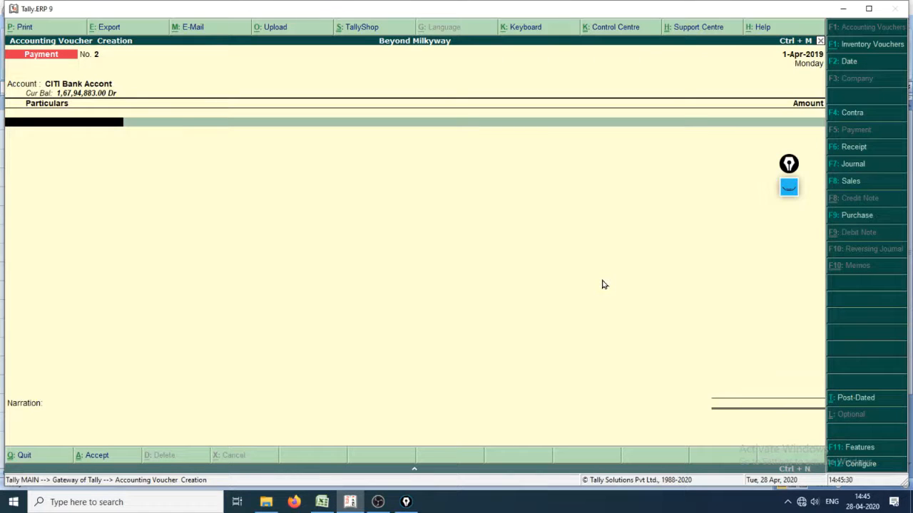
pyautogui.press('F6')
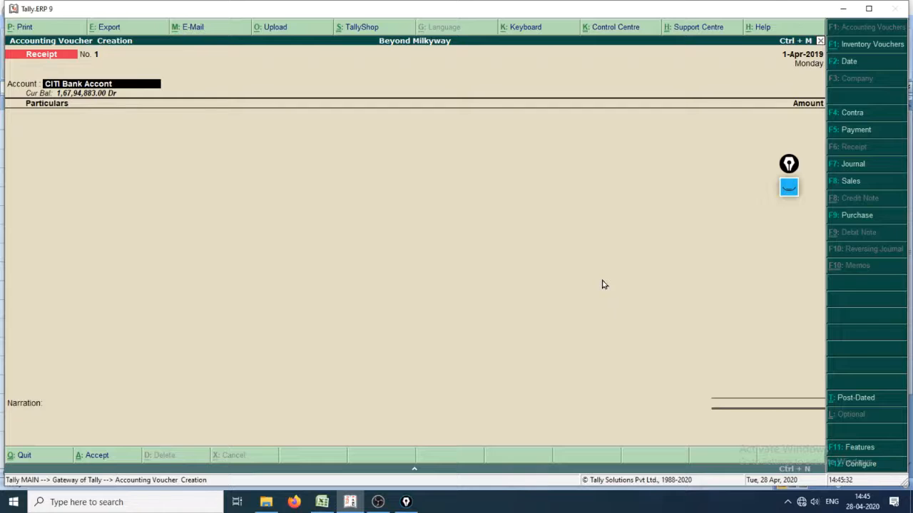
pyautogui.press('Return')
pyautogui.hotkey('alt', 'Tab')
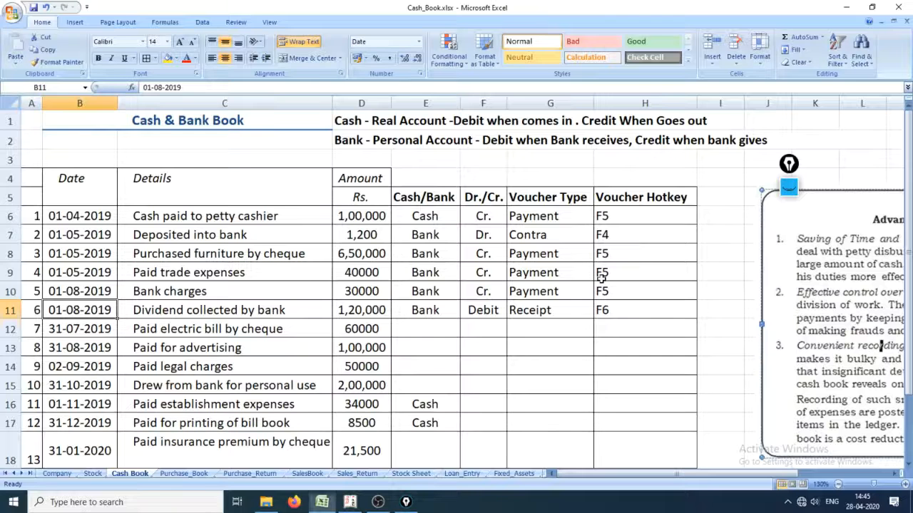
pyautogui.hotkey('alt', 'Tab')
# Step: Start a new ledger from the Receipt voucher's particulars and name it Dividend
pyautogui.write('Di')
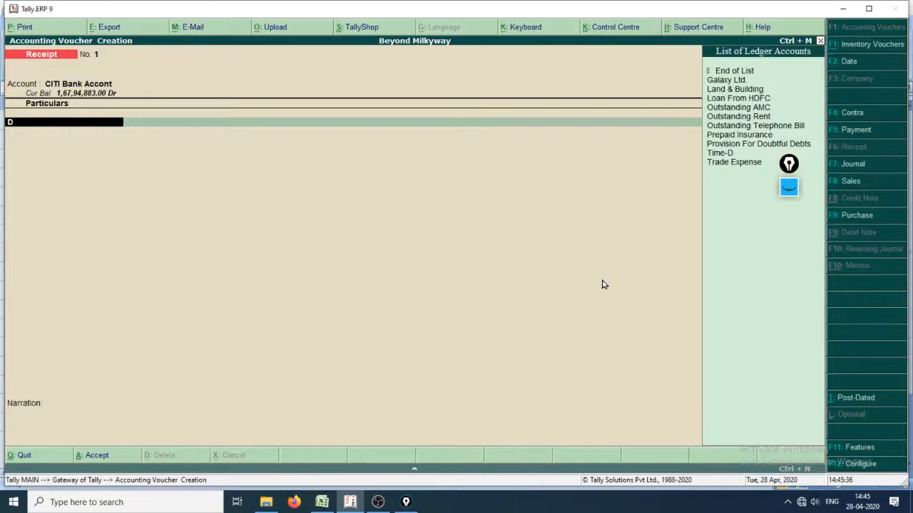
pyautogui.press('BackSpace')
pyautogui.press('BackSpace')
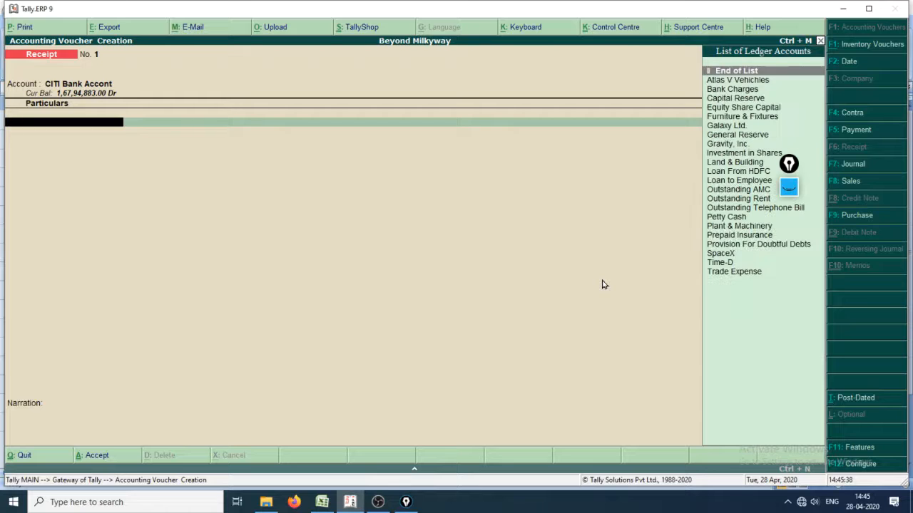
pyautogui.hotkey('alt', 'c')
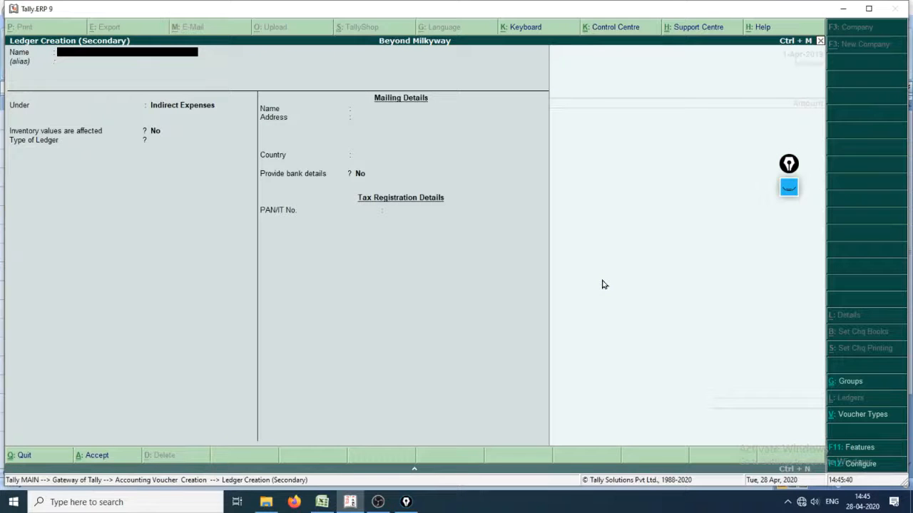
pyautogui.write('Dividen')
pyautogui.press('Return')
pyautogui.press('Return')
# Step: Place the Dividend ledger under Indirect Incomes and save it with the remaining defaults
pyautogui.press('Down')
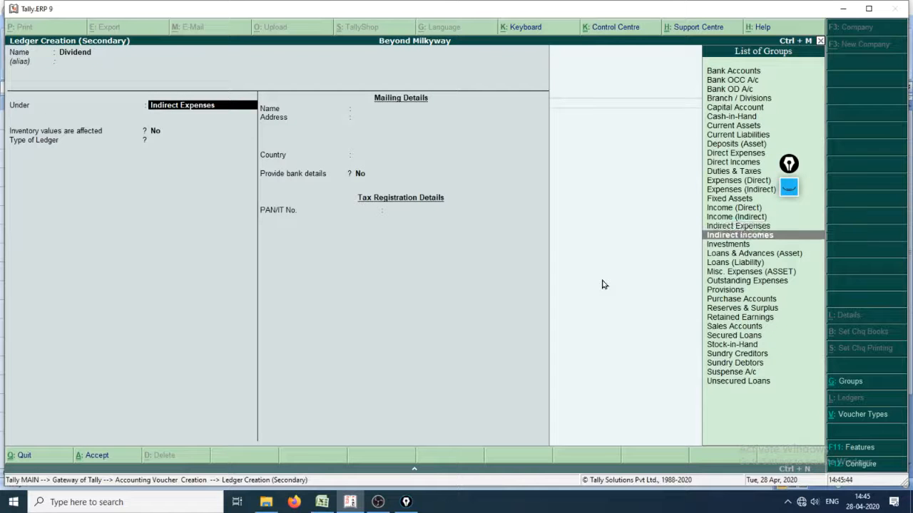
pyautogui.press('Down')
pyautogui.press('Up')
pyautogui.press('Return')
pyautogui.press('Return')
pyautogui.press('Return')
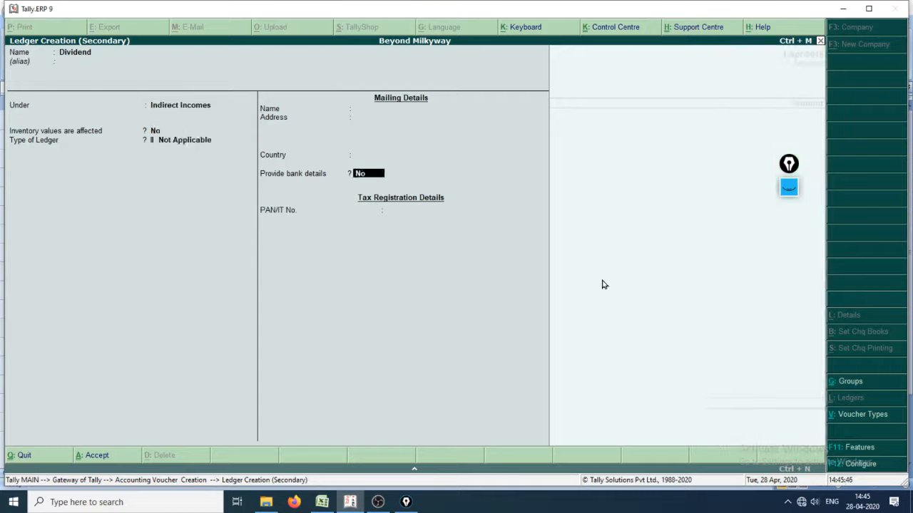
pyautogui.press('Return')
pyautogui.press('Return')
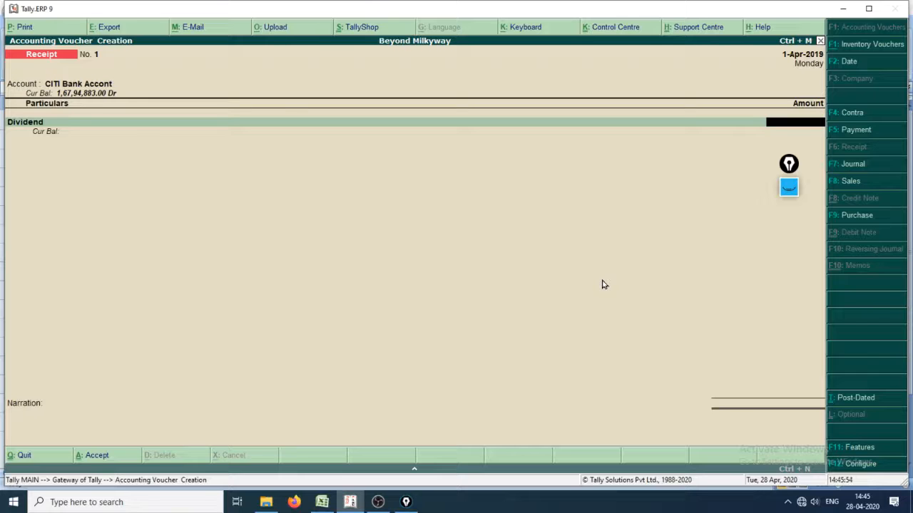
# Step: Check the dividend amount in the Excel cash book and enter 120000 for Dividend in the Tally.ERP 9 Receipt voucher
pyautogui.hotkey('alt', 'Tab')
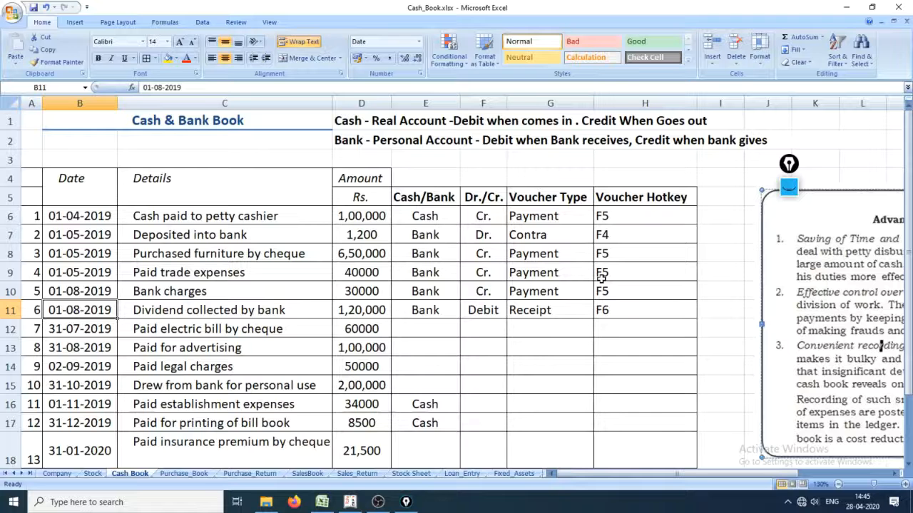
pyautogui.hotkey('alt', 'Tab')
pyautogui.write('120000')
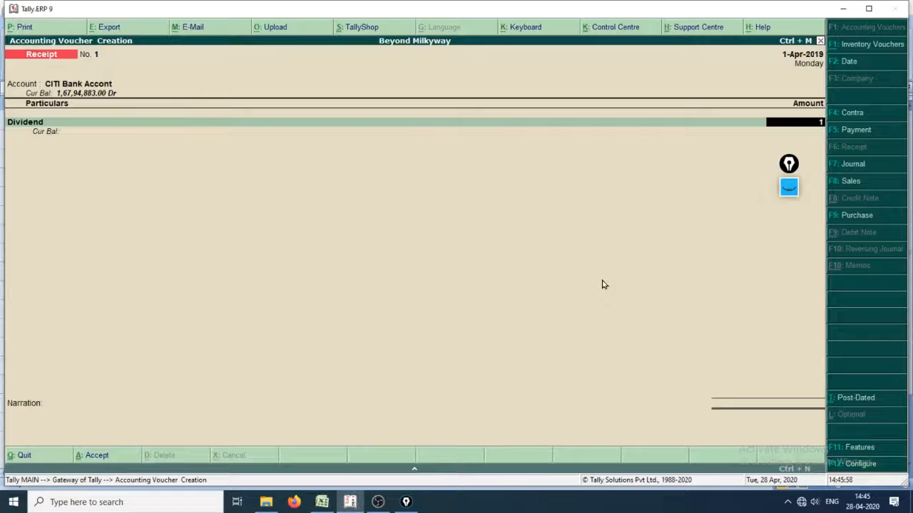
pyautogui.press('Return')
pyautogui.press('Return')
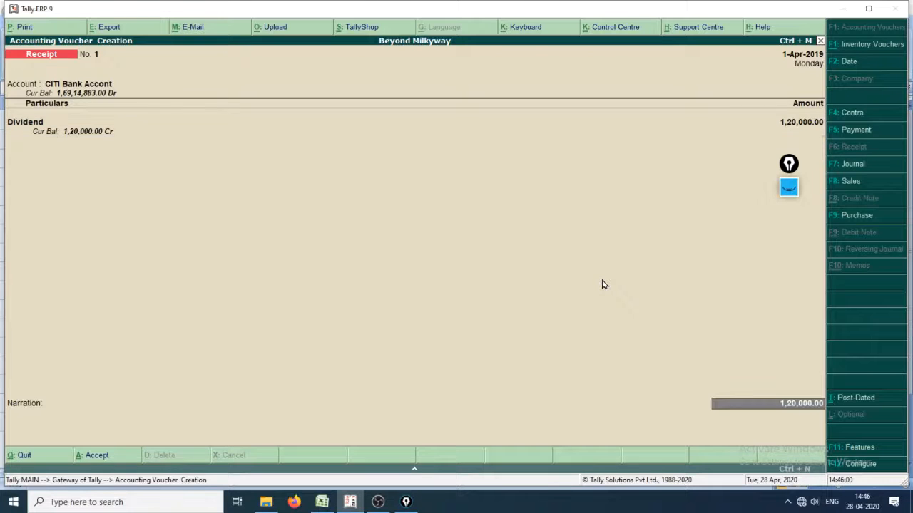
pyautogui.press('Return')
pyautogui.press('Return')
pyautogui.press('Return')
pyautogui.press('Return')
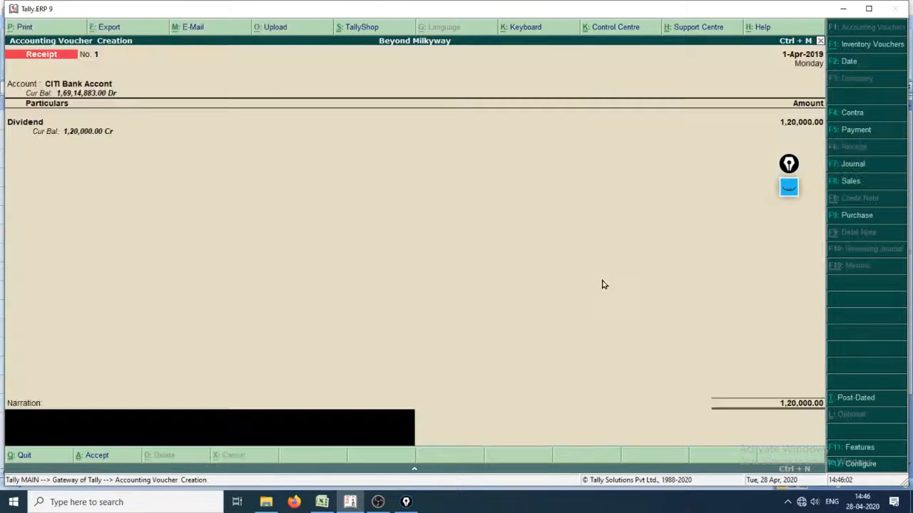
# Step: Enter the narration "Dividend Received" and save the Receipt voucher
pyautogui.write('Divin')
pyautogui.write('end Receiv')
pyautogui.press('BackSpace')
pyautogui.write('ved')
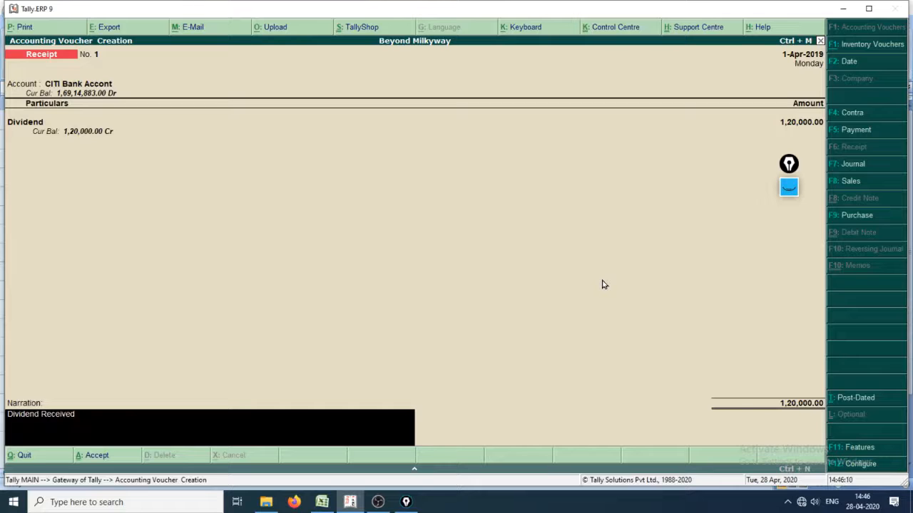
pyautogui.press('Return')
pyautogui.press('y')
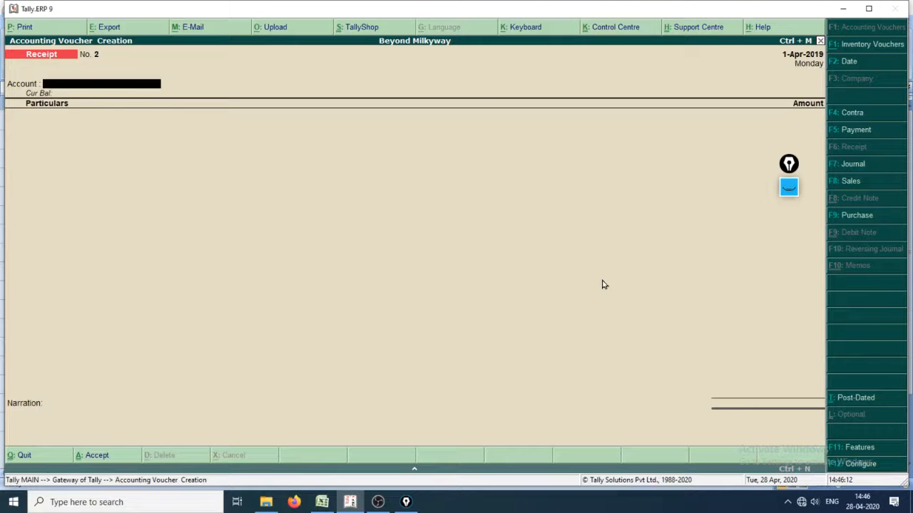
# Step: Switch to the Excel cash book and enter Bank as the Cash/Bank value for the electric bill row
pyautogui.hotkey('alt', 'Tab')
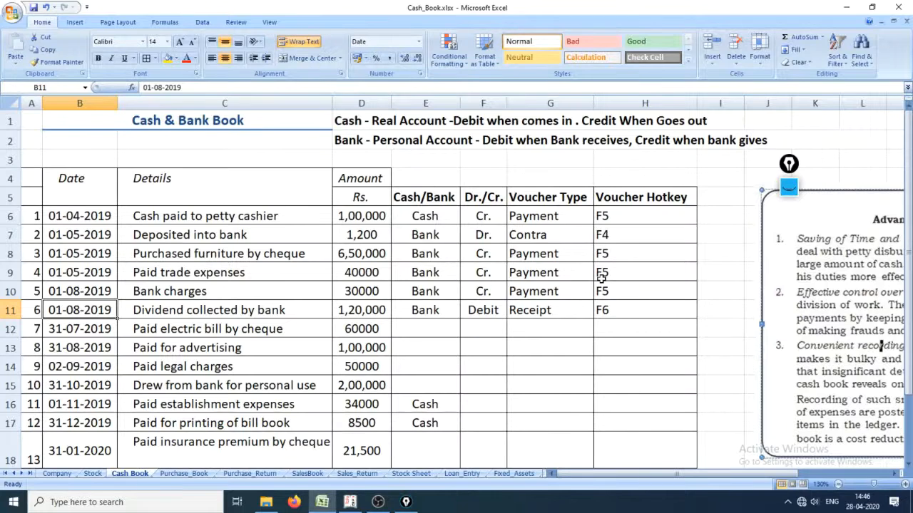
pyautogui.click(8, 328)
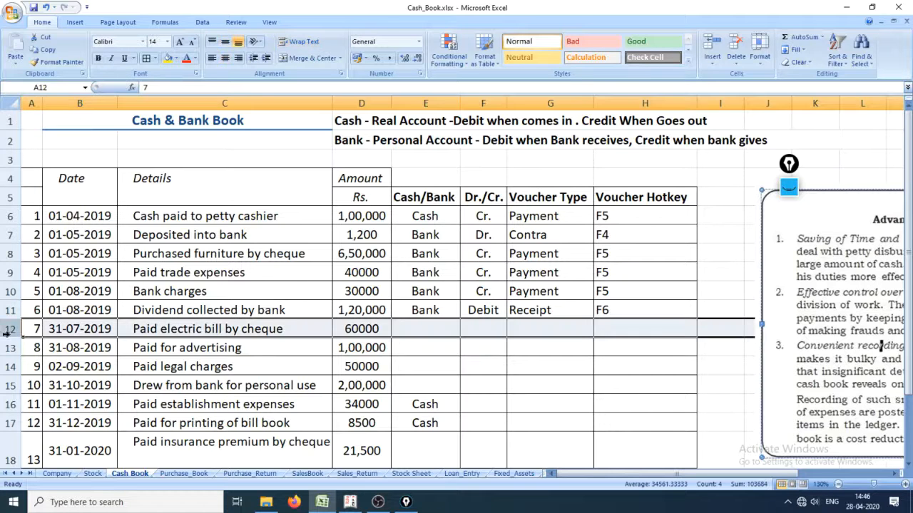
pyautogui.click(412, 333)
pyautogui.write('Bak')
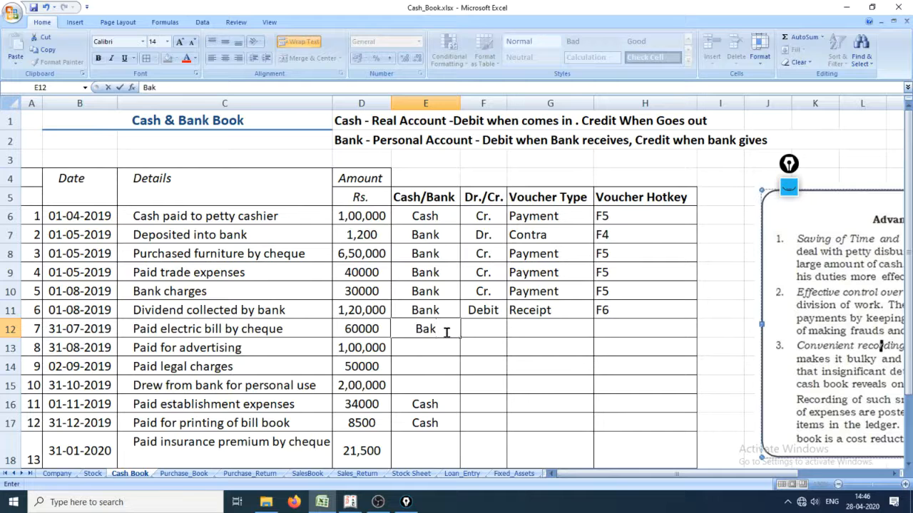
pyautogui.press('BackSpace')
pyautogui.write('nk')
# Step: Consult the bank account's debit/credit rule and mark the electric bill row as Cr
pyautogui.press('Up')
pyautogui.press('Right')
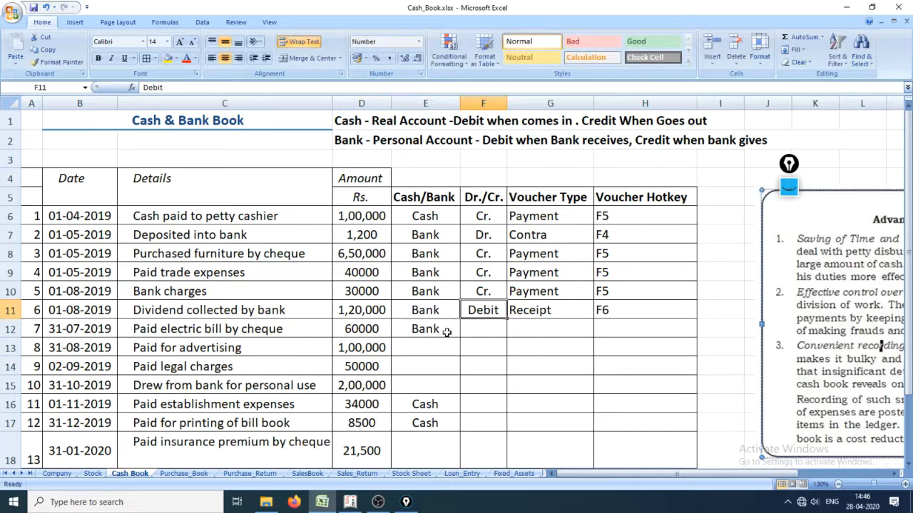
pyautogui.click(697, 151)
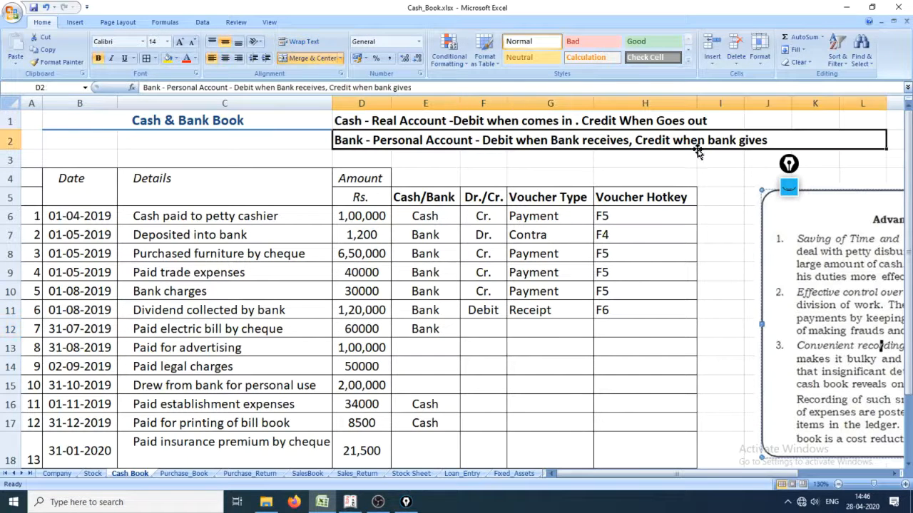
pyautogui.click(498, 329)
pyautogui.write('Cr.')
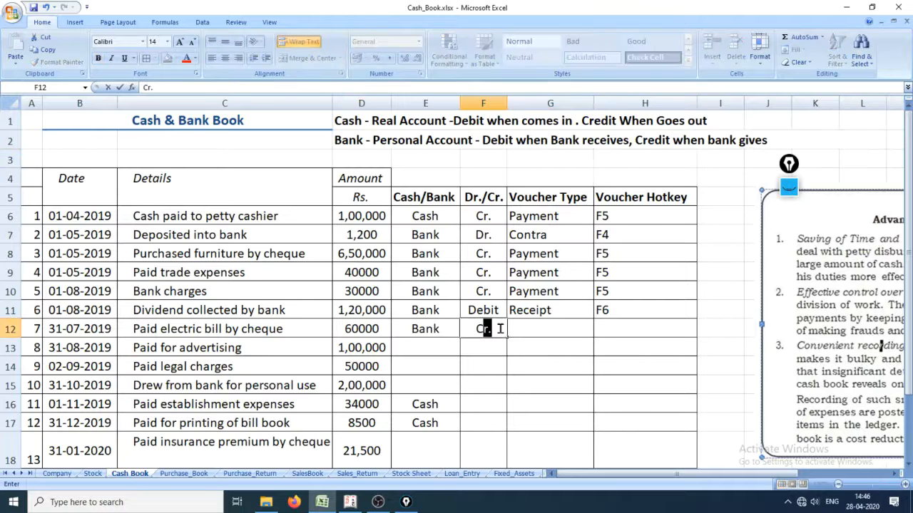
pyautogui.press('Return')
# Step: Copy the voucher type Payment and hotkey F5 from the bank charges row to the electric bill row
pyautogui.click(540, 329)
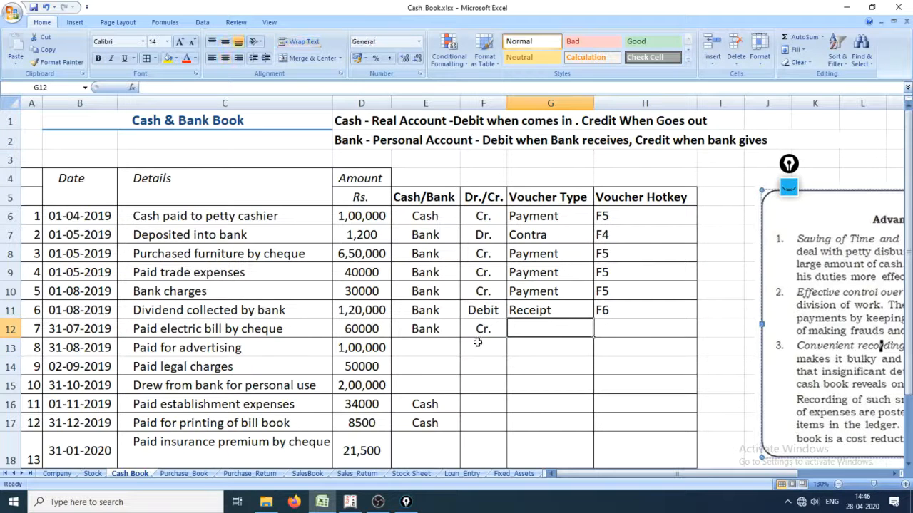
pyautogui.moveTo(537, 292); pyautogui.dragTo(605, 292)
pyautogui.hotkey('ctrl', 'c')
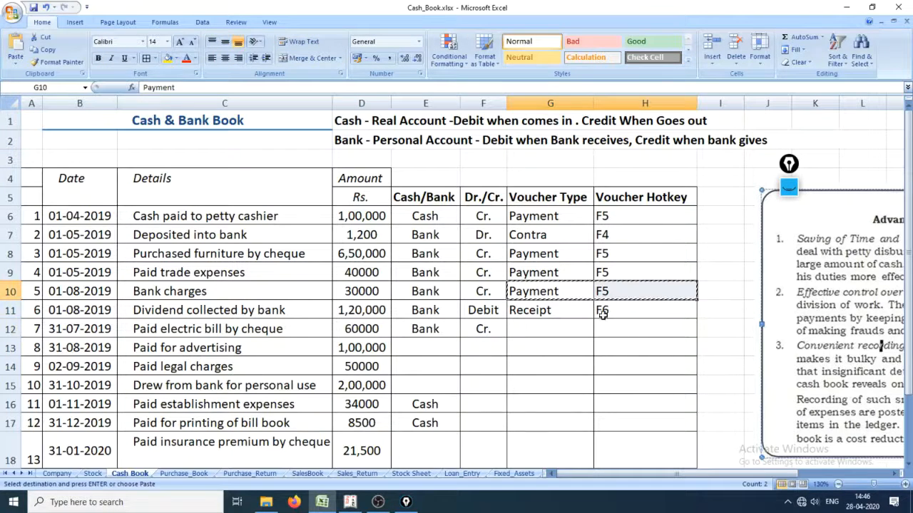
pyautogui.click(567, 329)
pyautogui.press('Return')
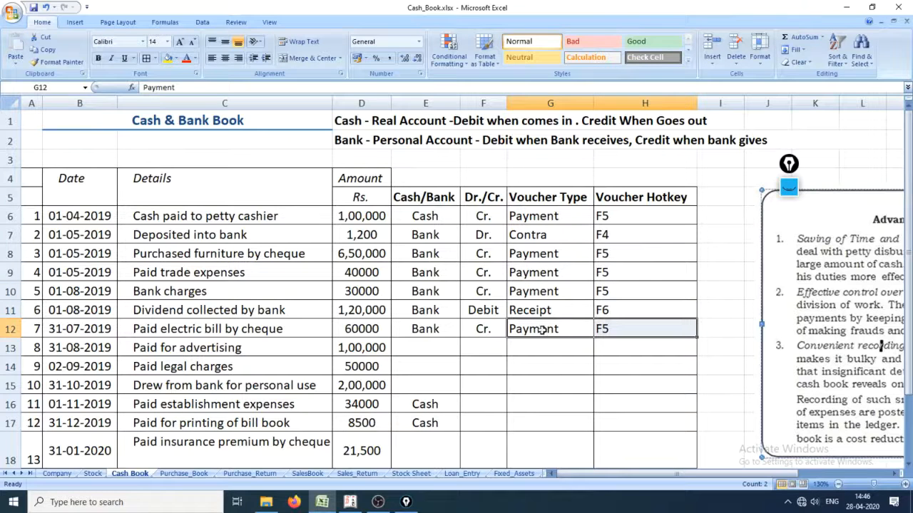
# Step: Check the electric bill's date, switch to Tally.ERP 9 and set the voucher date to 31.7.19
pyautogui.click(37, 333)
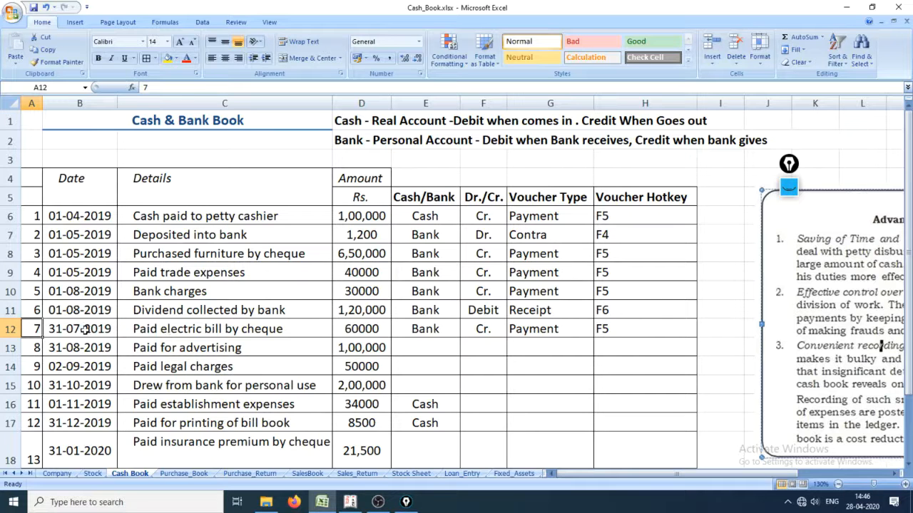
pyautogui.hotkey('alt', 'Tab')
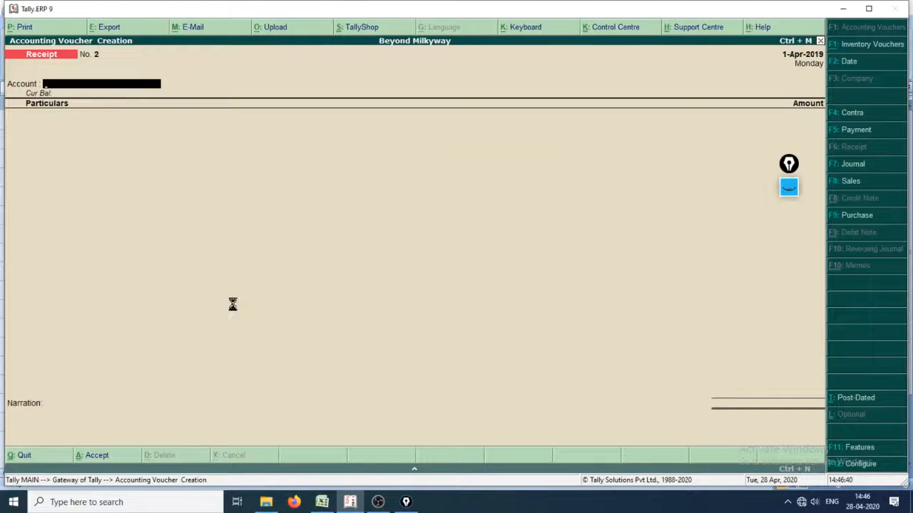
pyautogui.press('F2')
pyautogui.write('31.7.')
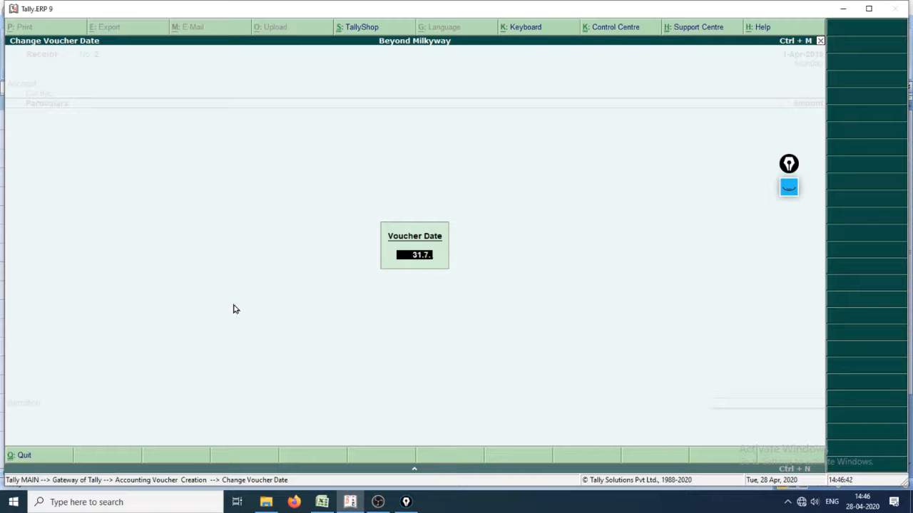
pyautogui.write('19')
pyautogui.press('Return')
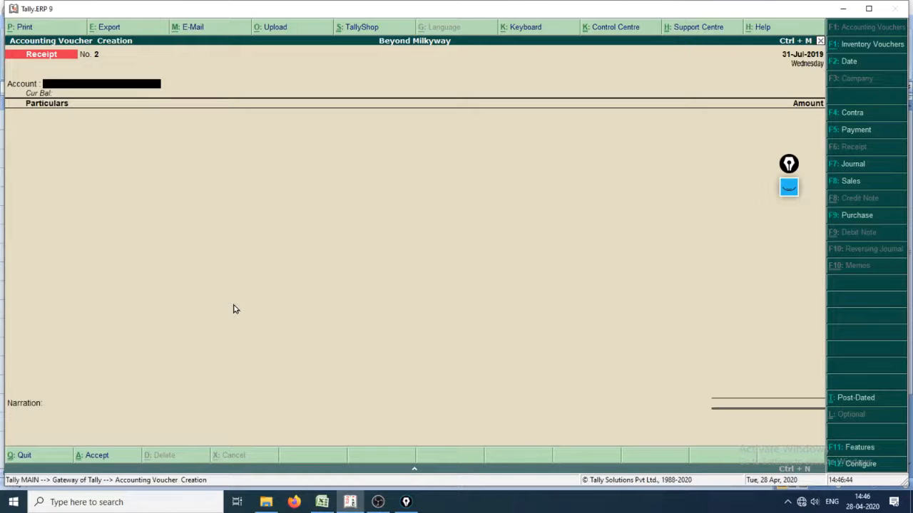
# Step: Change the voucher type to Payment and choose CITI Bank Accont as its account
pyautogui.press('F5')
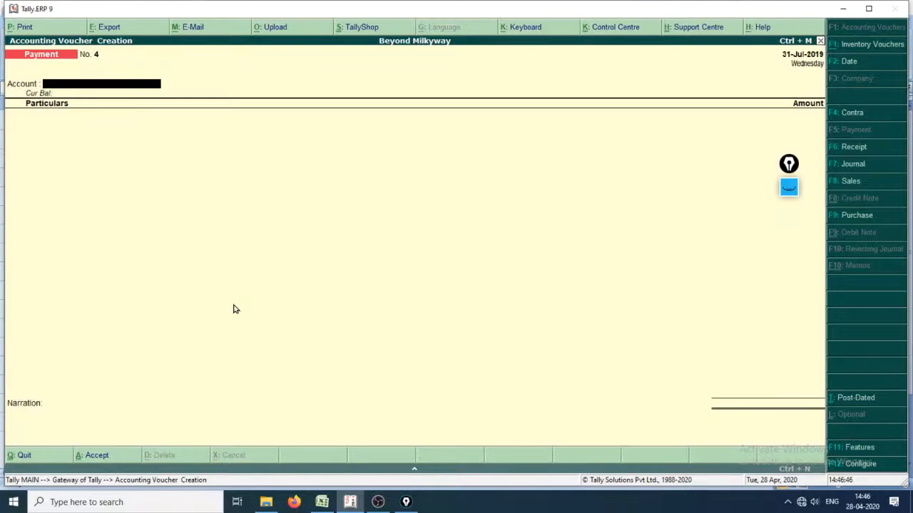
pyautogui.write('ci')
pyautogui.press('Return')
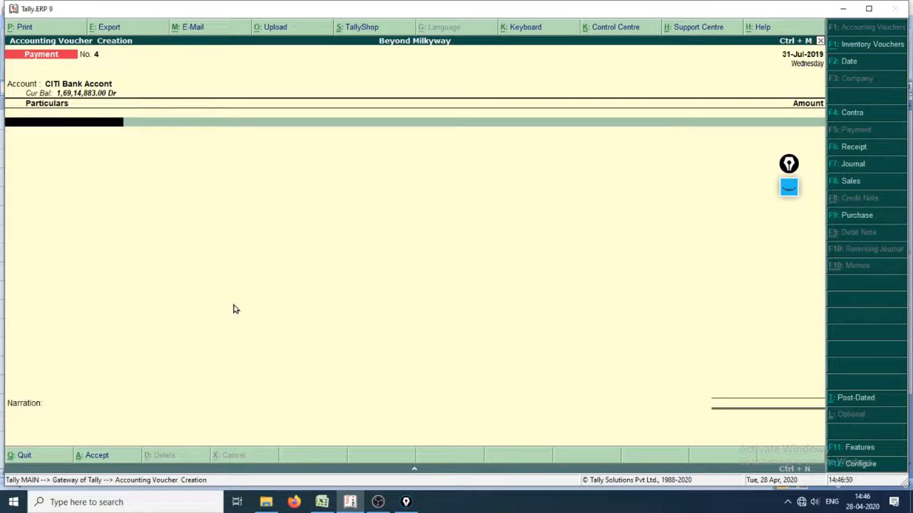
# Step: Start a new ledger from the Payment voucher's particulars and name it Electricity Expenses
pyautogui.hotkey('alt', 'c')
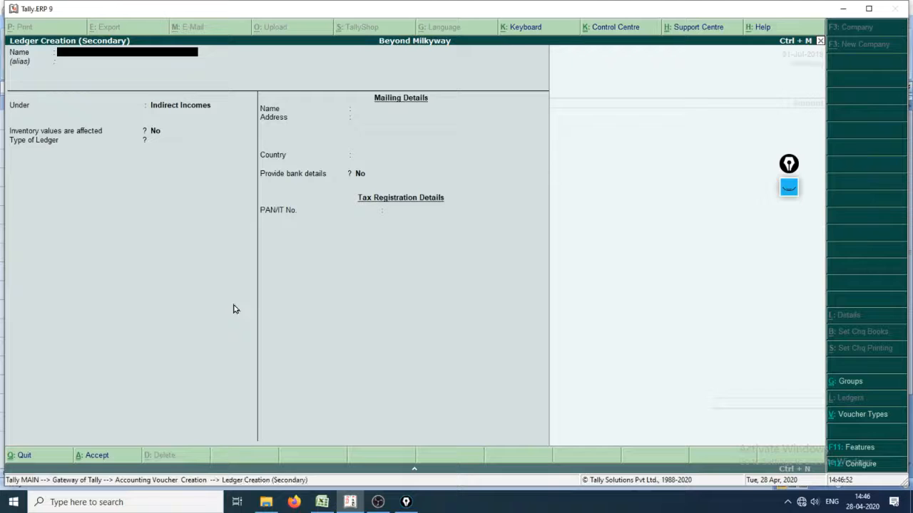
pyautogui.write('Electricity Expenswe')
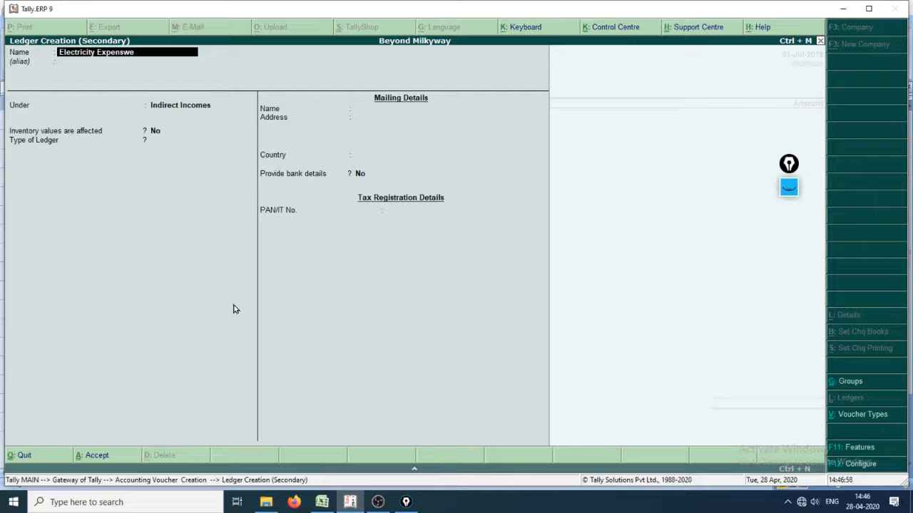
pyautogui.press('BackSpace')
pyautogui.write('es')
pyautogui.press('Return')
pyautogui.press('Return')
# Step: Place the Electricity Expenses ledger under Indirect Expenses and save it with the remaining defaults
pyautogui.press('Down')
pyautogui.press('Down')
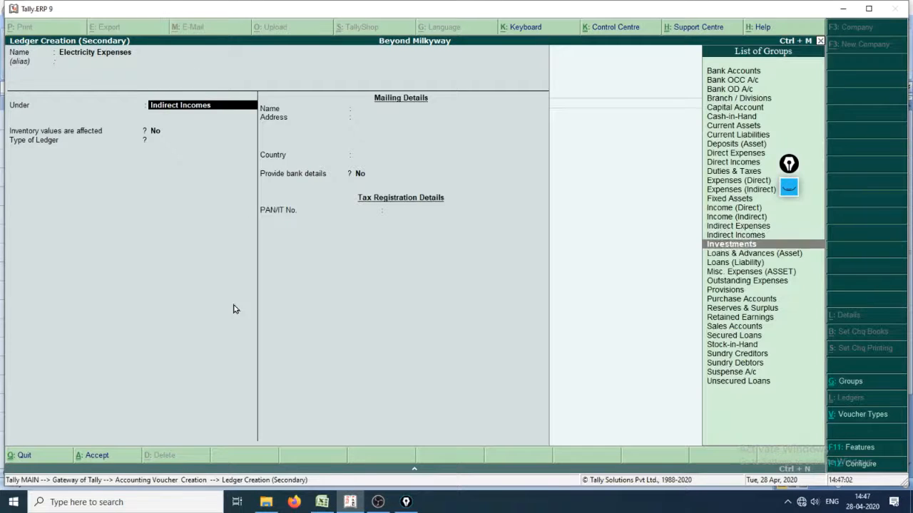
pyautogui.press('Up')
pyautogui.press('Up')
pyautogui.press('Up')
pyautogui.press('Return')
pyautogui.press('Return')
pyautogui.press('Return')
pyautogui.press('Return')
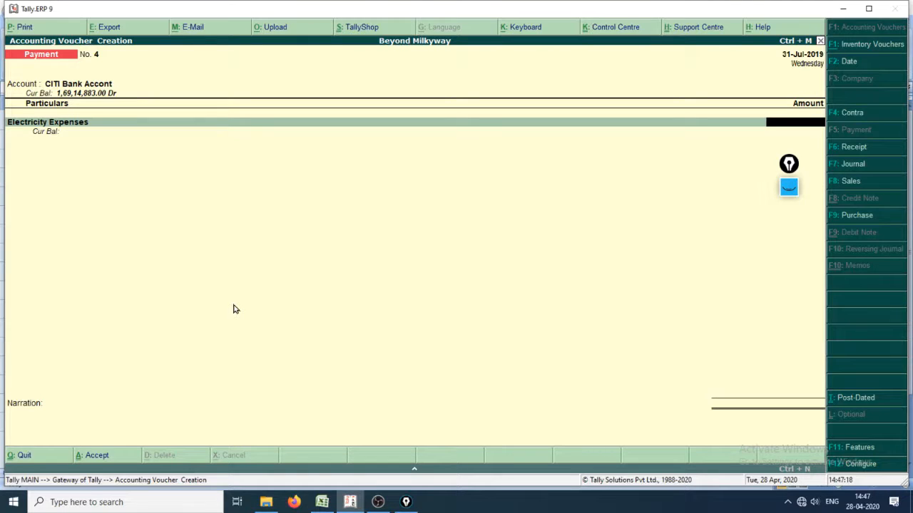
# Step: Switch to the Excel cash book and look up the amount of the electric bill paid by cheque
pyautogui.hotkey('alt', 'Tab')
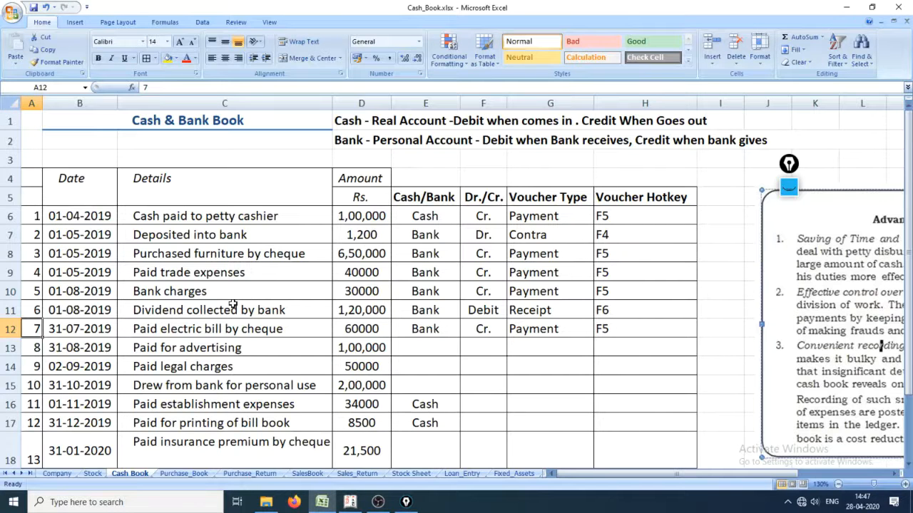
pyautogui.press('Down')
pyautogui.press('Down')
pyautogui.press('Down')
pyautogui.press('Down')
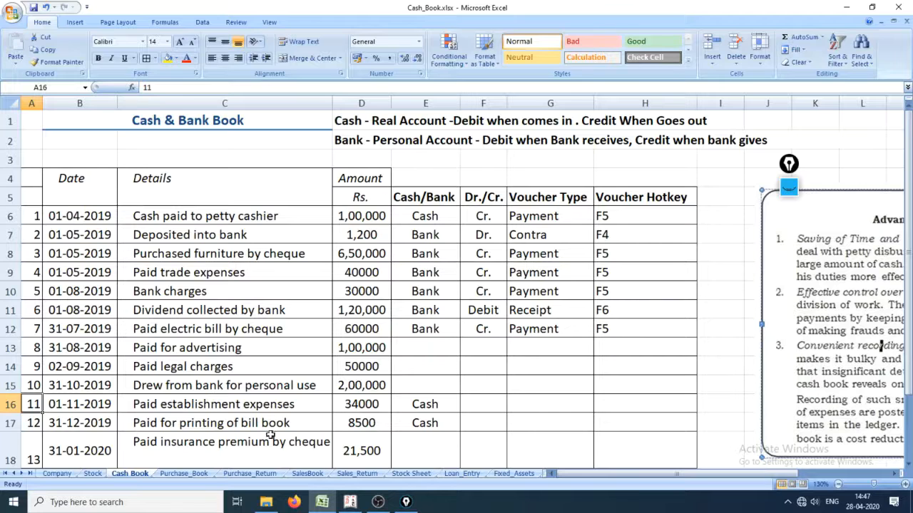
pyautogui.click(173, 343)
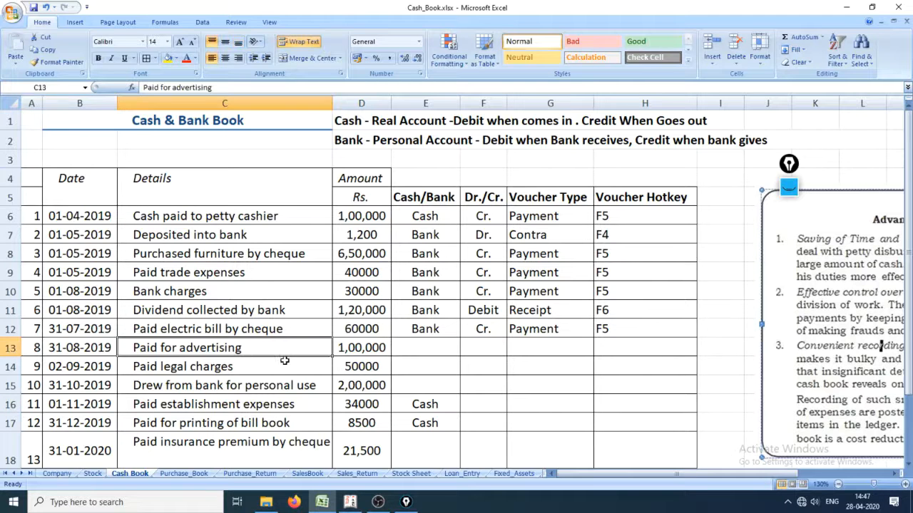
pyautogui.click(282, 335)
pyautogui.click(380, 336)
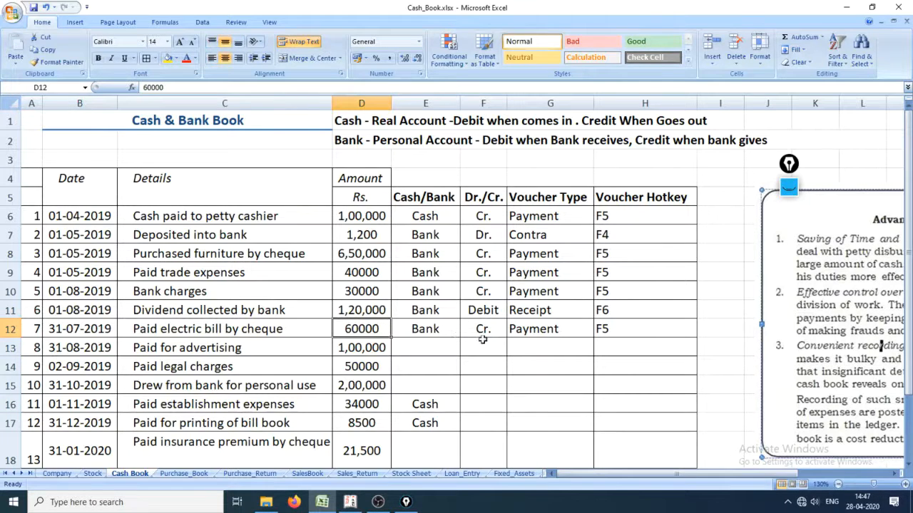
# Step: Switch to Tally.ERP 9 and enter 60,000 as the Electricity Expenses amount in the Payment voucher
pyautogui.hotkey('alt', 'Tab')
pyautogui.write('60')
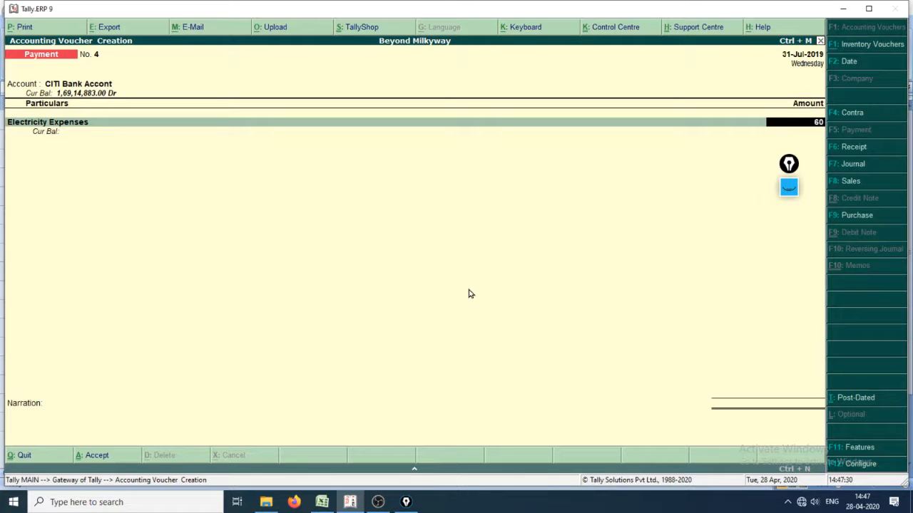
pyautogui.write(',0000')
pyautogui.press('Return')
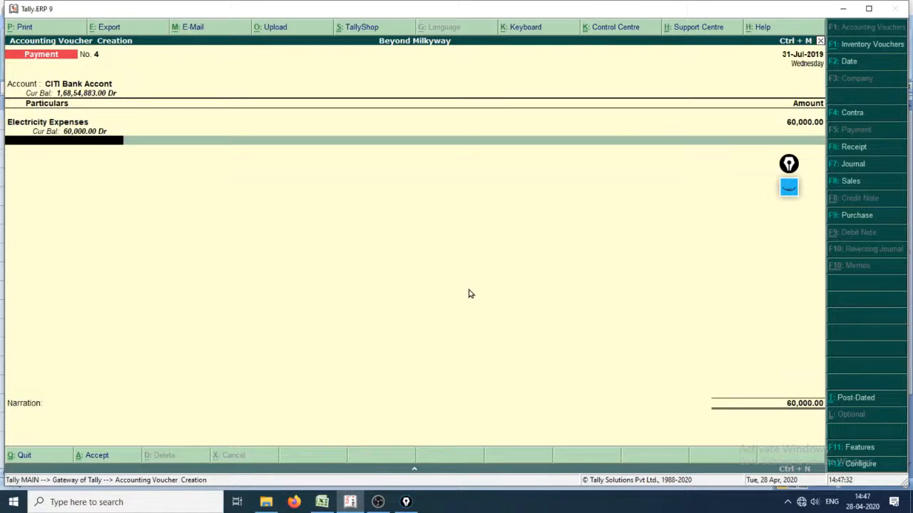
pyautogui.press('Return')
pyautogui.press('Return')
pyautogui.press('Return')
pyautogui.press('Return')
pyautogui.press('Return')
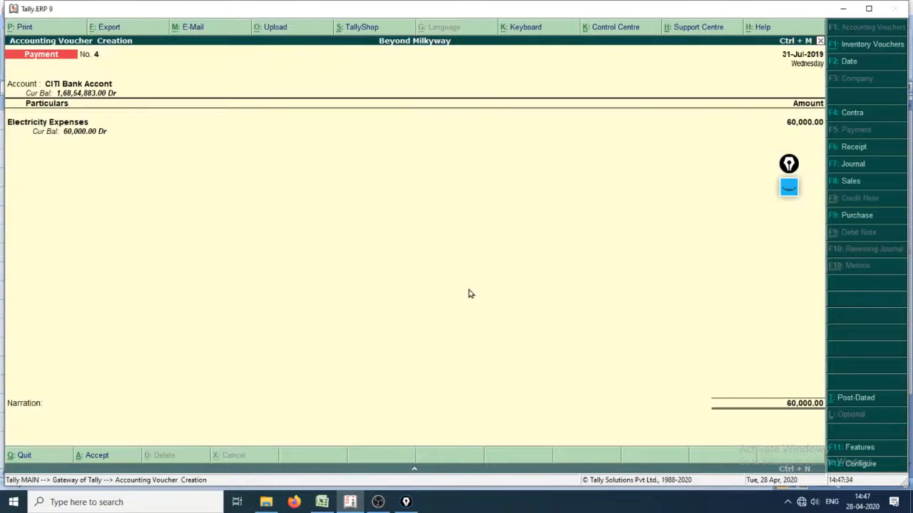
pyautogui.press('Return')
pyautogui.press('n')
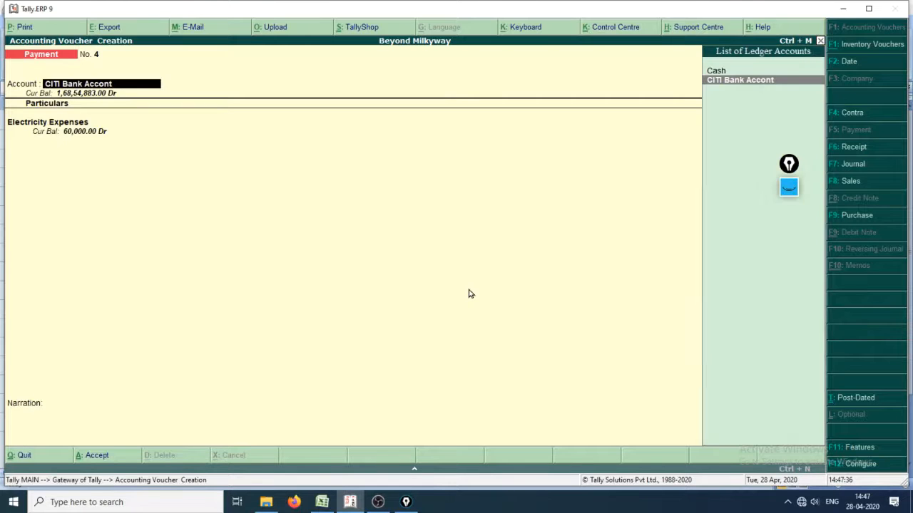
# Step: Go through the Payment voucher's entries again, keeping the 60,000 cheque allocation for CITI Bank Accont
pyautogui.press('Return')
pyautogui.press('Return')
pyautogui.press('Return')
pyautogui.press('Return')
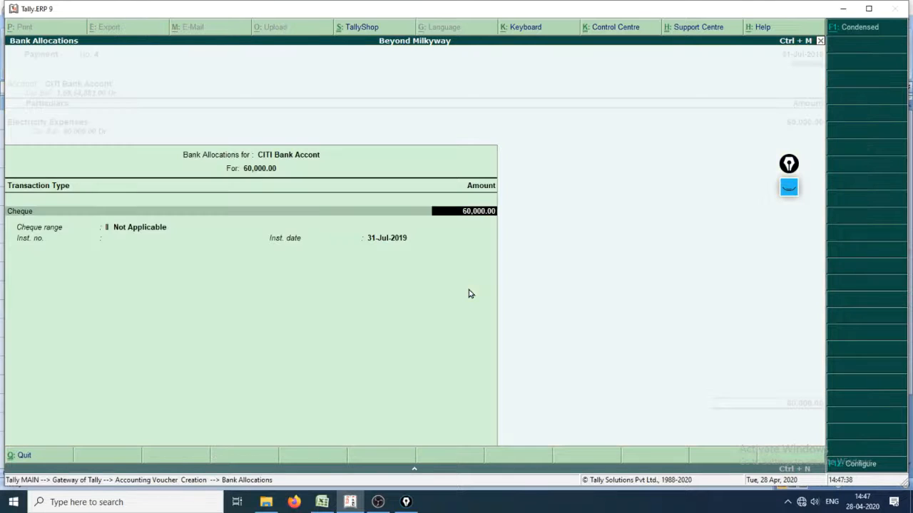
pyautogui.press('Return')
pyautogui.press('Return')
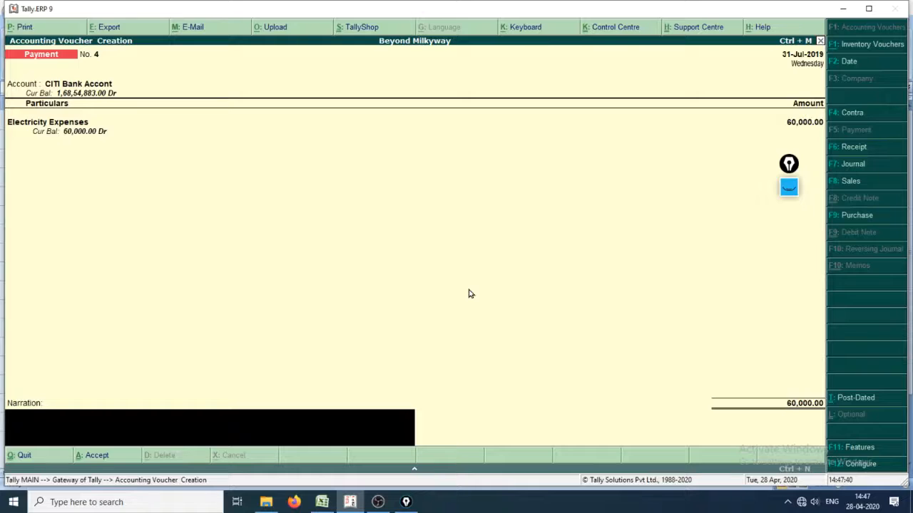
# Step: Enter the narration Electricity Bill Paid and save the Payment voucher
pyautogui.write('Electrici')
pyautogui.write('ty')
pyautogui.write('ricity Bi')
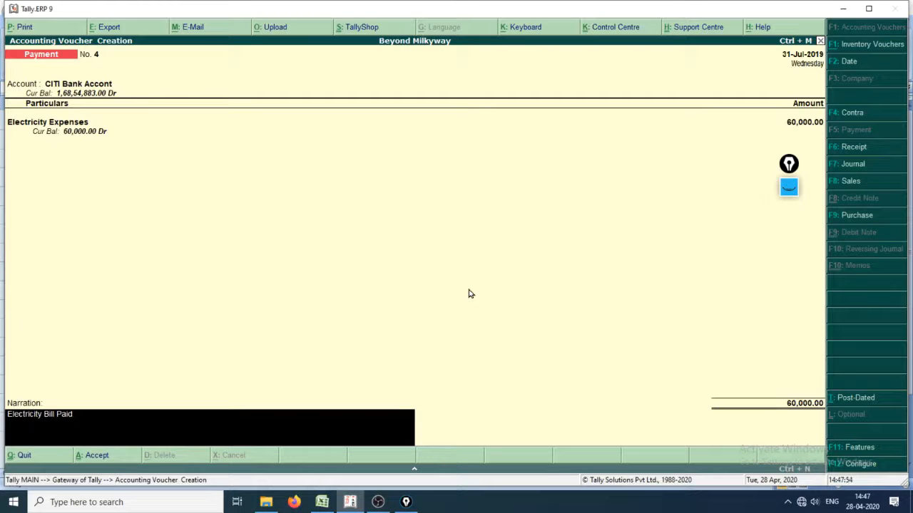
pyautogui.press('Return')
pyautogui.press('Return')
# Step: Switch to the Excel cash book and copy the electric bill's classification (Bank, Cr., Payment, F5) to the advertising row
pyautogui.hotkey('alt', 'Tab')
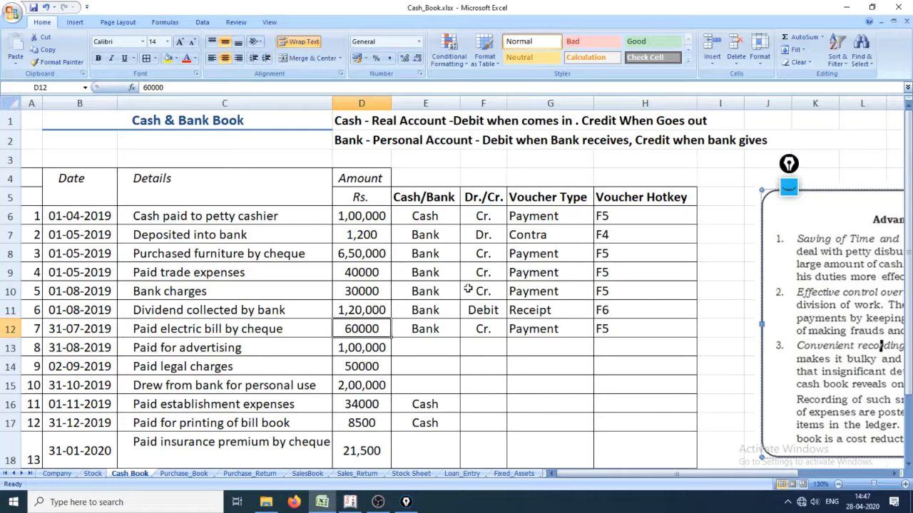
pyautogui.doubleClick(34, 368)
pyautogui.click(37, 350)
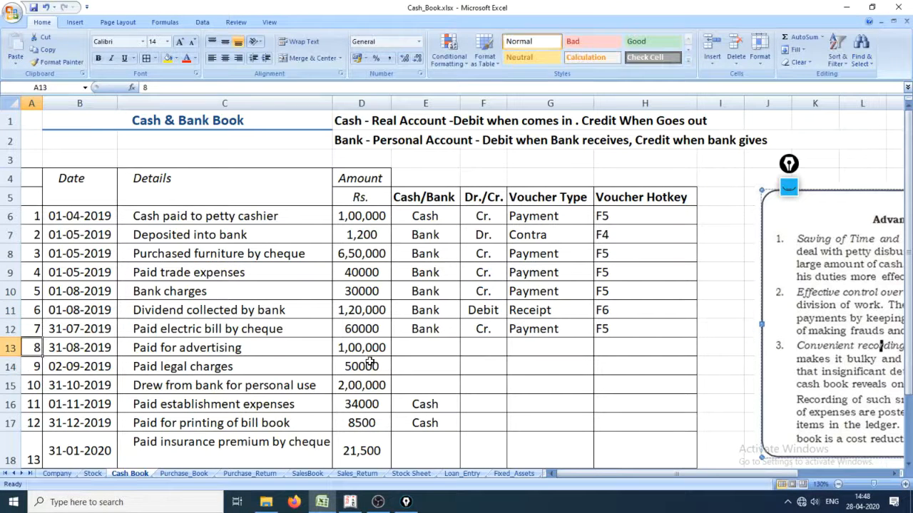
pyautogui.click(421, 347)
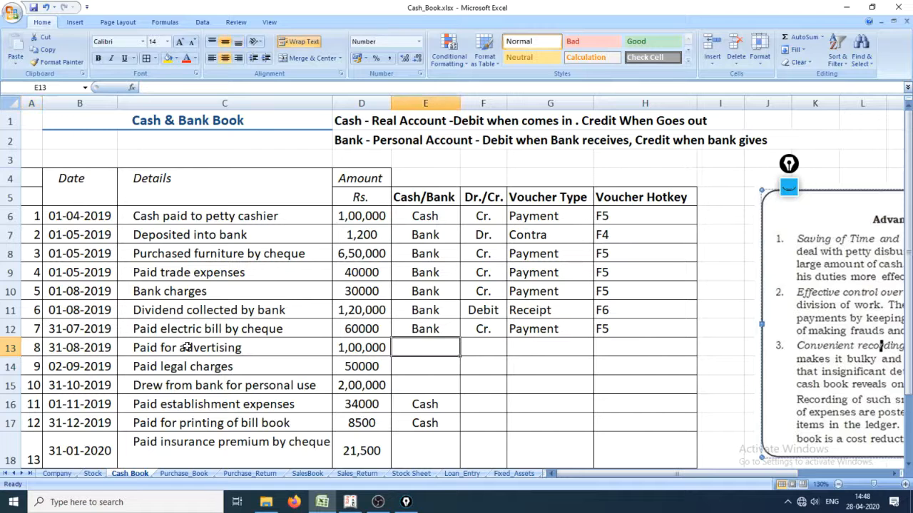
pyautogui.press('Up')
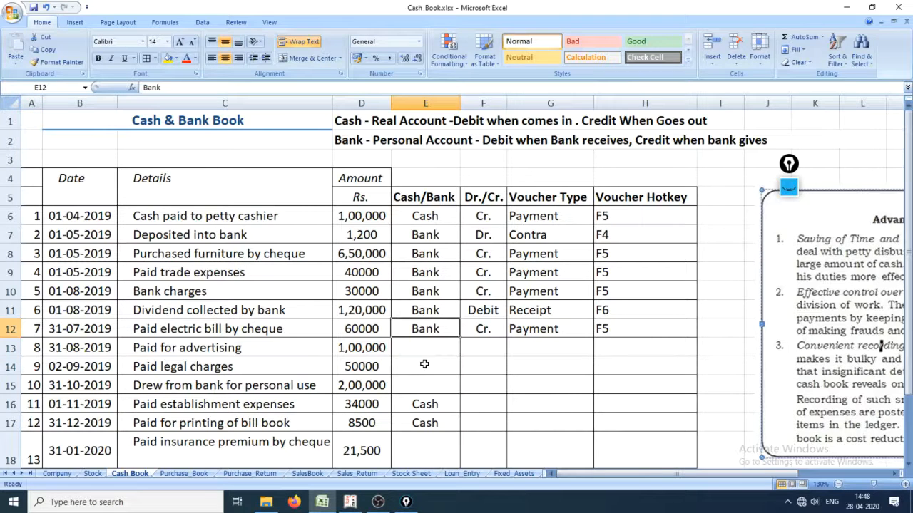
pyautogui.hotkey('shift', 'Right')
pyautogui.hotkey('shift', 'Right')
pyautogui.hotkey('shift', 'Right')
pyautogui.hotkey('ctrl', 'c')
pyautogui.press('Down')
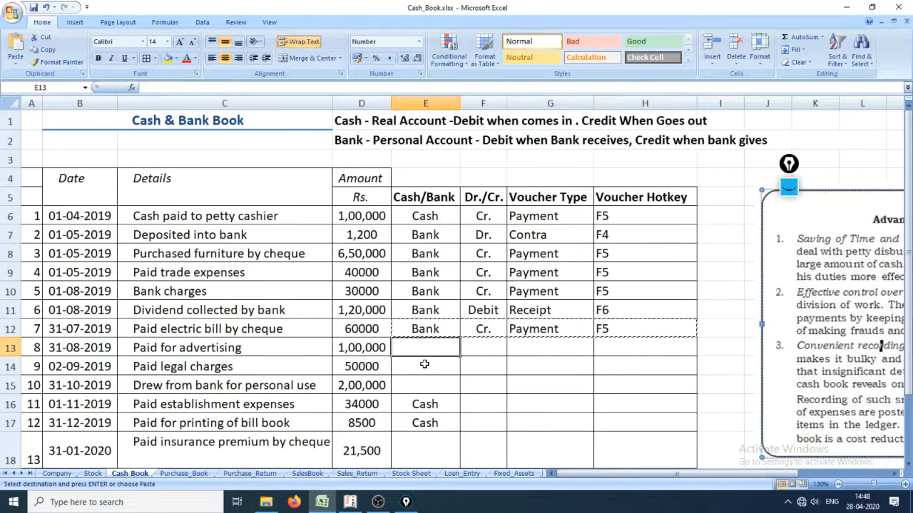
pyautogui.press('Return')
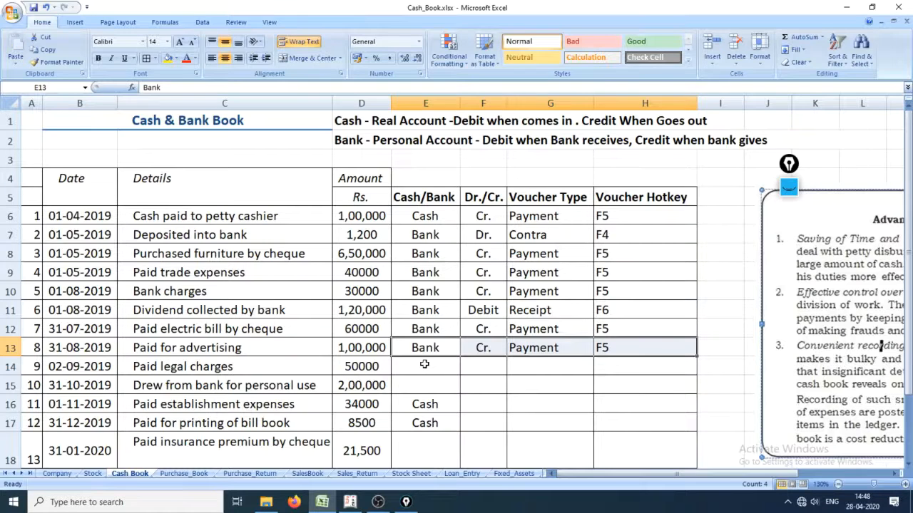
# Step: Switch to Tally.ERP 9, set the voucher date to 31-8-2019 and choose CITI Bank Accont as the Payment account
pyautogui.hotkey('alt', 'Tab')
pyautogui.press('F2')
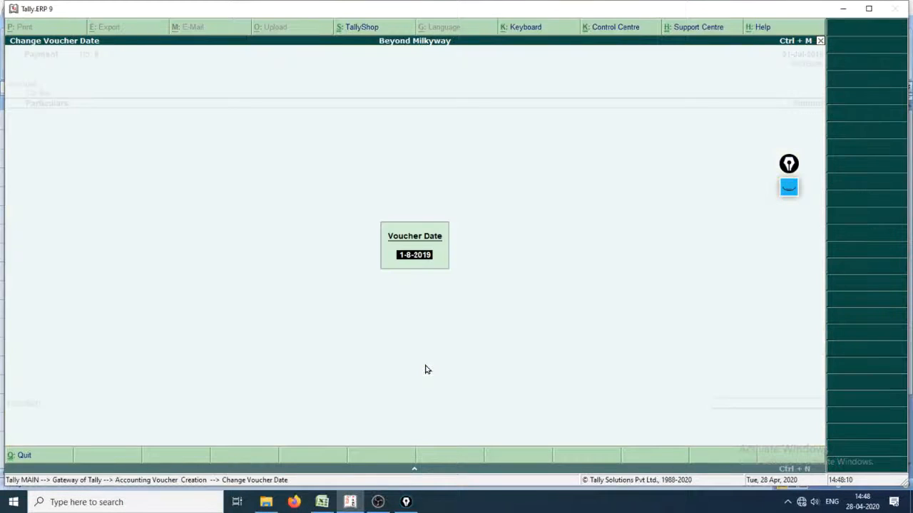
pyautogui.write('31.8.19')
pyautogui.press('Return')
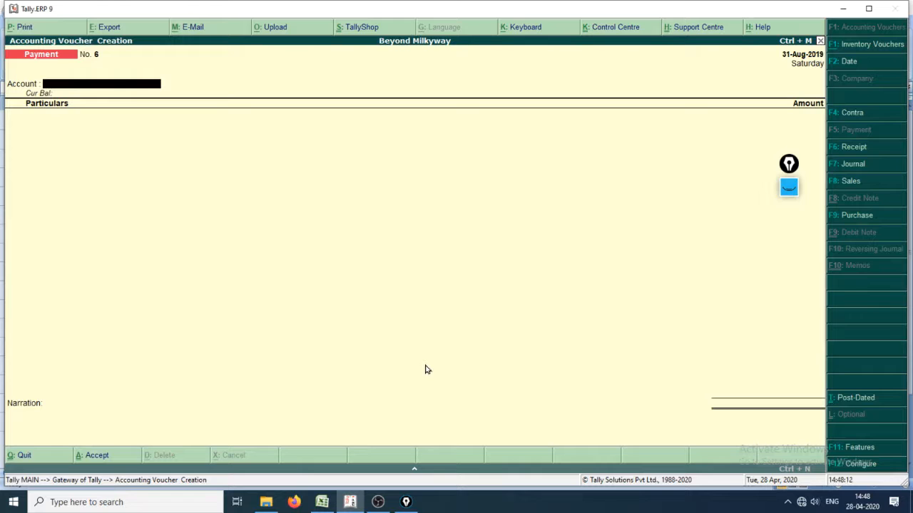
pyautogui.write('ci,')
pyautogui.press('Return')
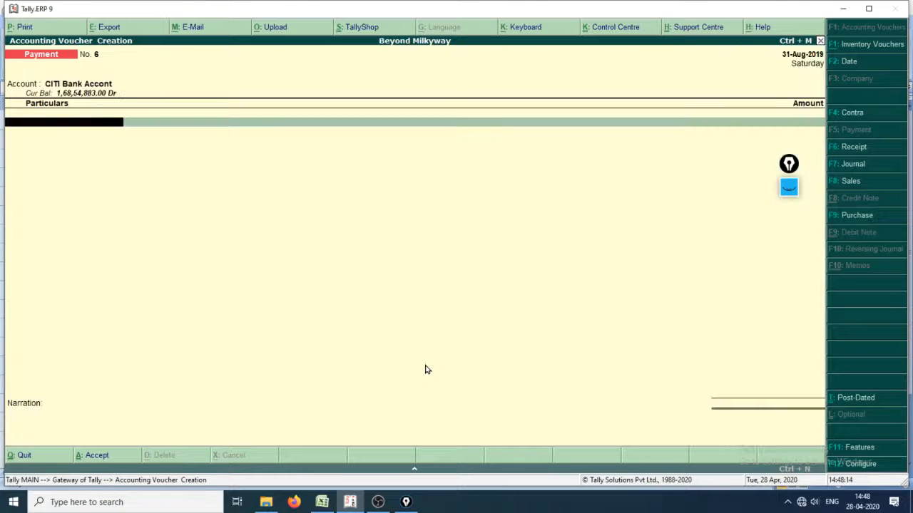
# Step: Create a ledger named Advertisement under Indirect Expenses from the voucher's particulars and save it with the remaining defaults
pyautogui.hotkey('alt', 'c')
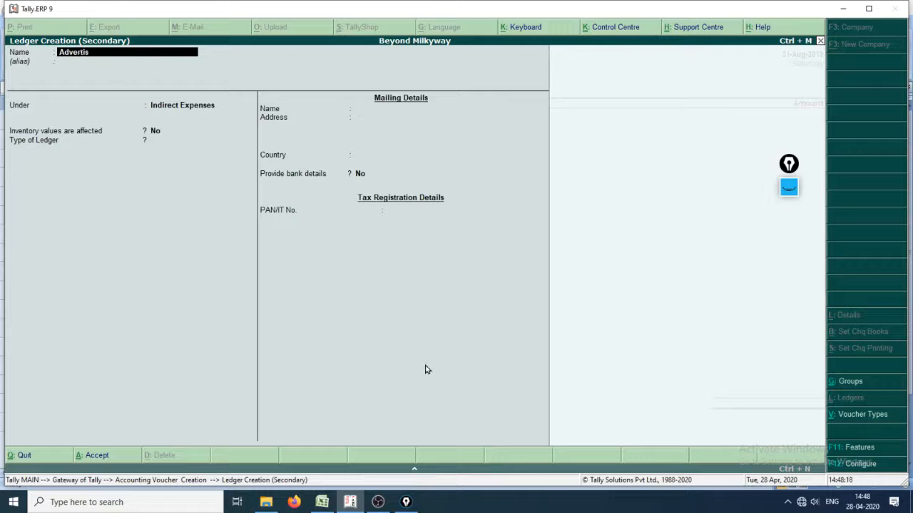
pyautogui.write('Advertisement')
pyautogui.press('Return')
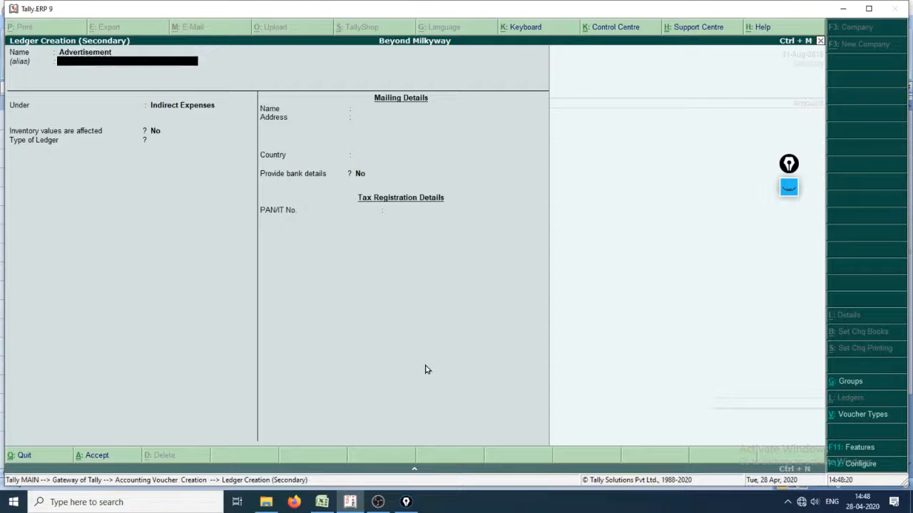
pyautogui.press('Return')
pyautogui.press('Return')
pyautogui.hotkey('ctrl', 'a')
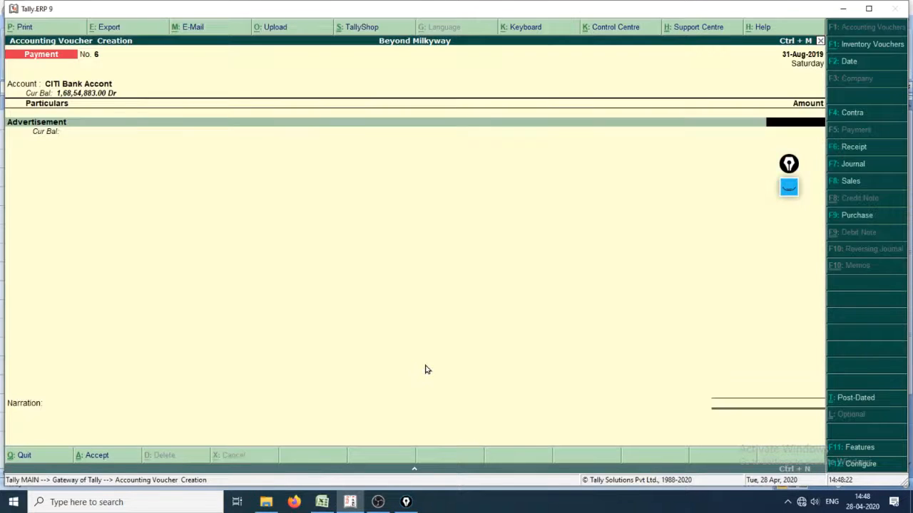
# Step: Look up the advertising payment in the Excel cash book and enter 1,00,000 as the Advertisement amount in Tally.ERP 9
pyautogui.hotkey('alt', 'Tab')
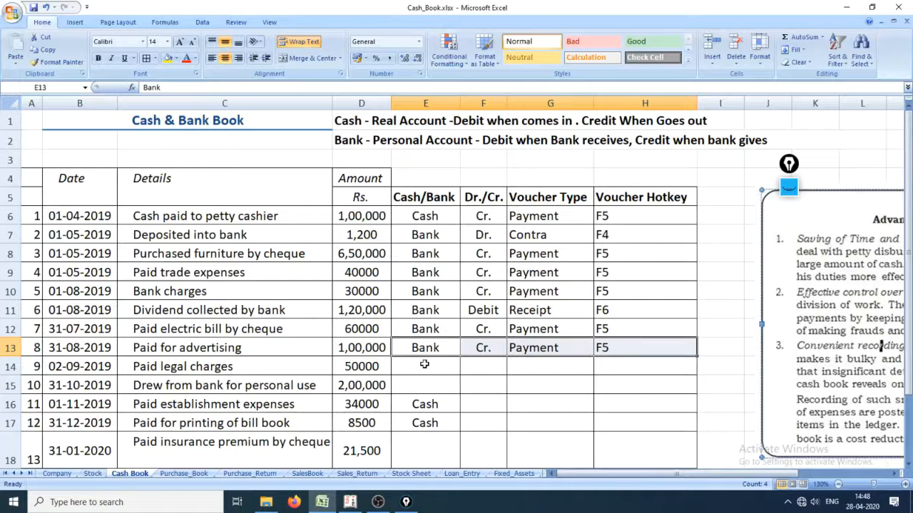
pyautogui.press('Left')
pyautogui.press('Left')
pyautogui.press('Right')
pyautogui.press('Right')
pyautogui.press('Right')
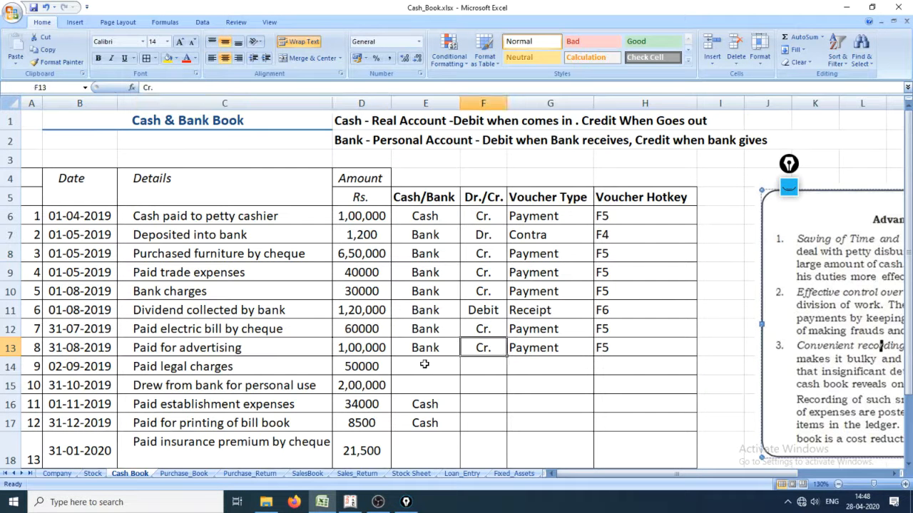
pyautogui.hotkey('shift', 'Left')
pyautogui.hotkey('alt', 'Tab')
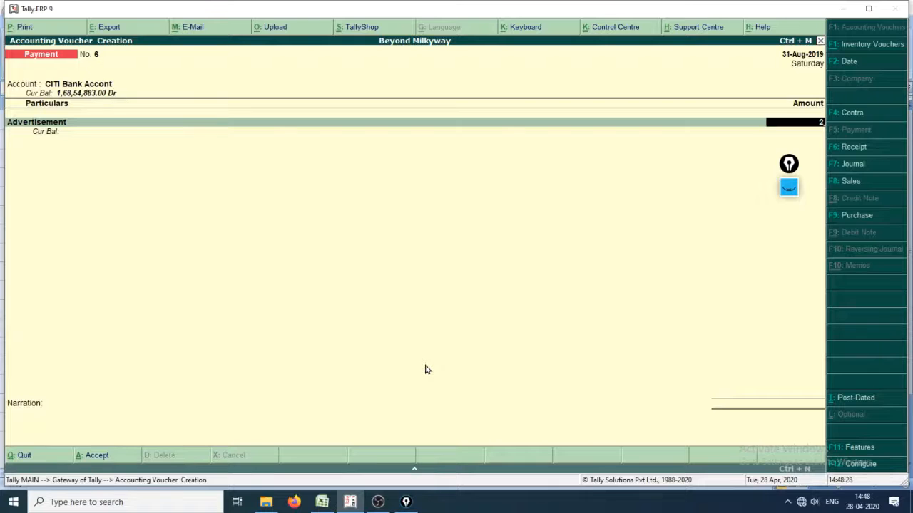
pyautogui.write('1,00,00')
pyautogui.write('0000')
pyautogui.press('Return')
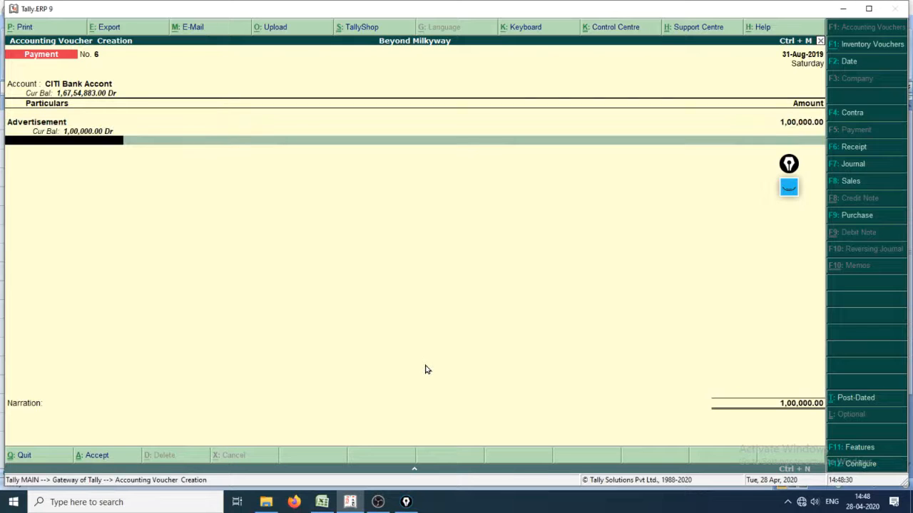
# Step: Accept the default bank allocation, enter the narration PAid for Advt. and save the Payment voucher
pyautogui.press('Return')
pyautogui.press('Return')
pyautogui.press('Return')
pyautogui.press('Return')
pyautogui.press('Return')
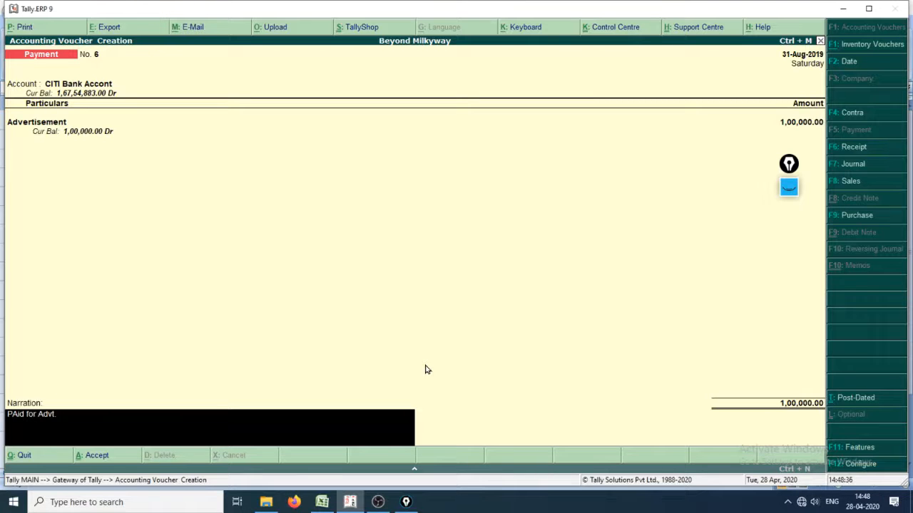
pyautogui.write('PAid for Advt.')
pyautogui.press('Return')
pyautogui.press('Return')
# Step: Switch to the Excel cash book and copy the advertising row's classification (Bank, Cr., Payment, F5) to the legal charges row
pyautogui.hotkey('alt', 'Tab')
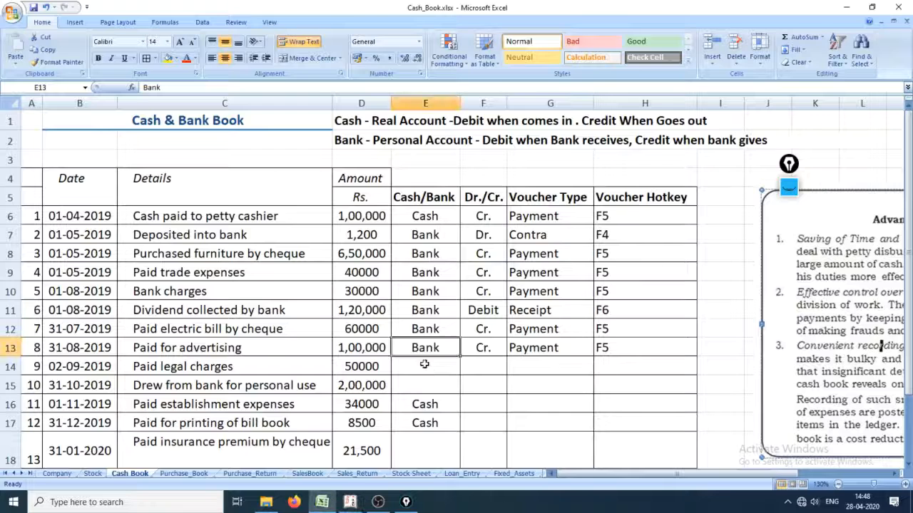
pyautogui.click(425, 364)
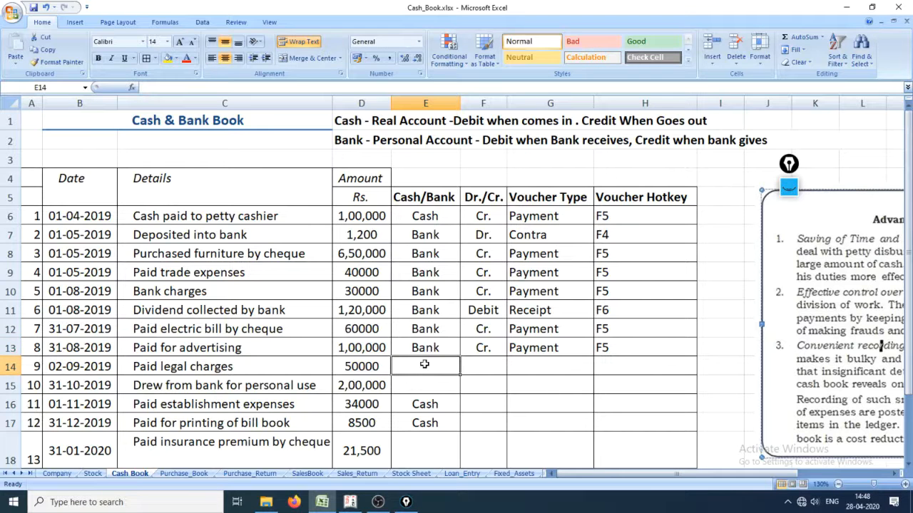
pyautogui.press('Up')
pyautogui.hotkey('shift', 'Right')
pyautogui.hotkey('shift', 'Right')
pyautogui.hotkey('shift', 'Right')
pyautogui.hotkey('ctrl', 'c')
pyautogui.press('Down')
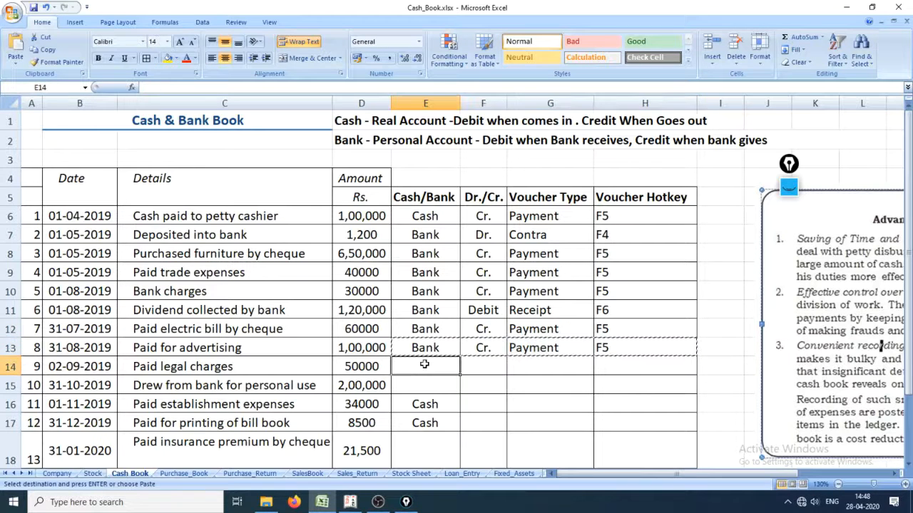
pyautogui.press('Return')
# Step: Look up the date and details of the legal charges payment in the Excel cash book
pyautogui.hotkey('alt', 'Tab')
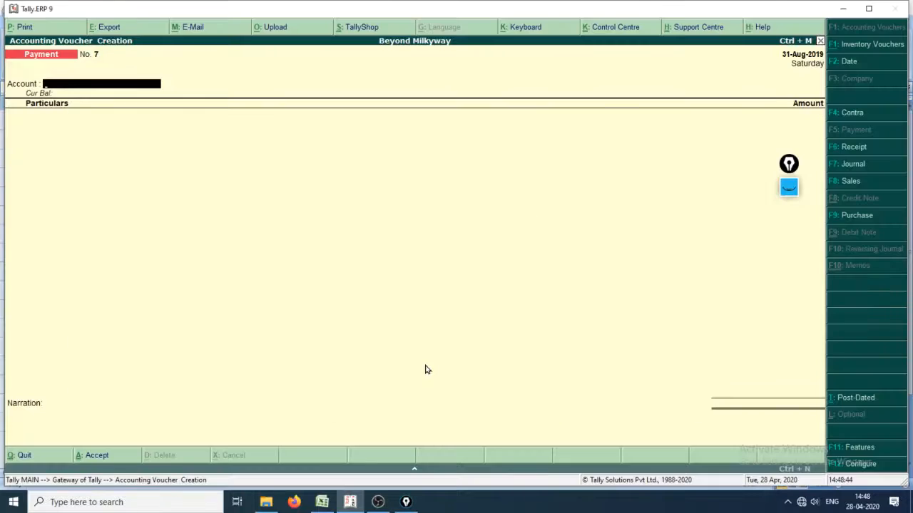
pyautogui.hotkey('alt', 'Tab')
pyautogui.press('Left')
pyautogui.press('Left')
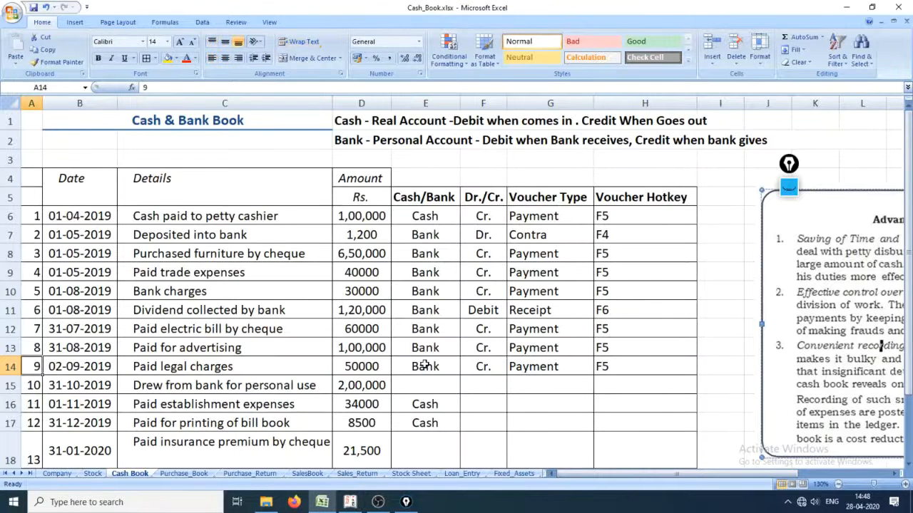
pyautogui.press('Right')
pyautogui.press('Right')
pyautogui.press('Left')
pyautogui.press('Left')
pyautogui.press('Left')
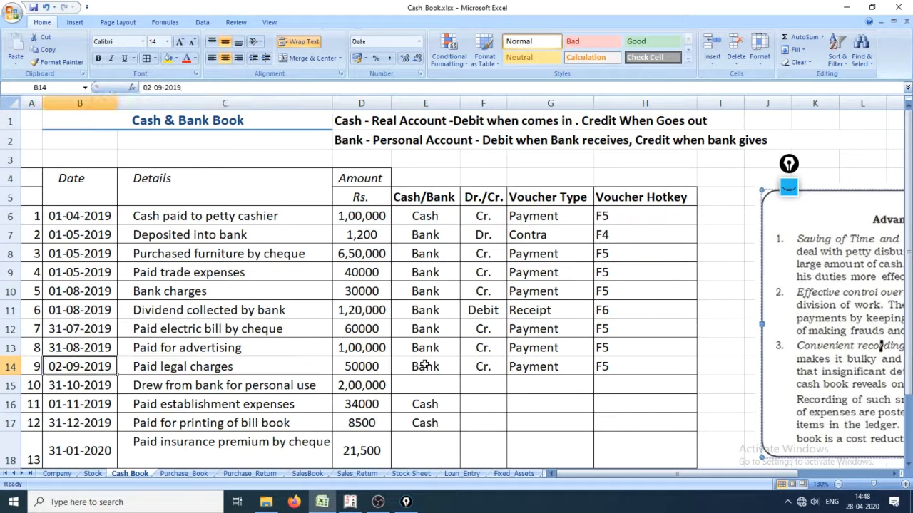
pyautogui.press('Right')
pyautogui.press('Right')
pyautogui.press('Right')
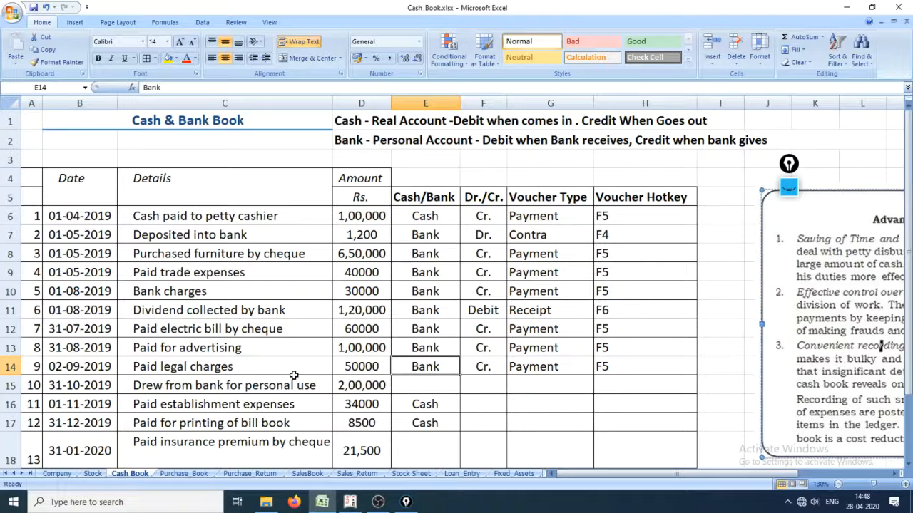
# Step: Switch to Tally.ERP 9, set the voucher date to 2-9-2019 and choose CITI Bank Accont as the Payment account
pyautogui.hotkey('alt', 'Tab')
pyautogui.press('F2')
pyautogui.write('2.9.')
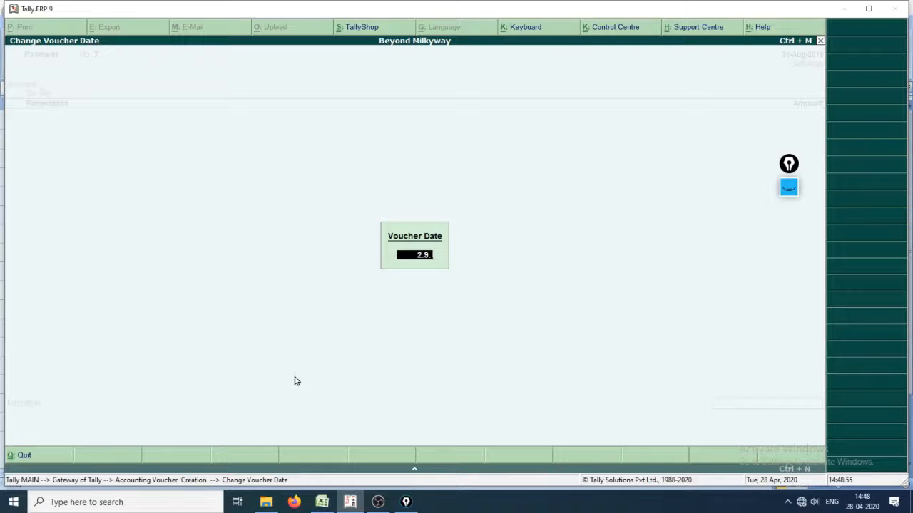
pyautogui.press('Return')
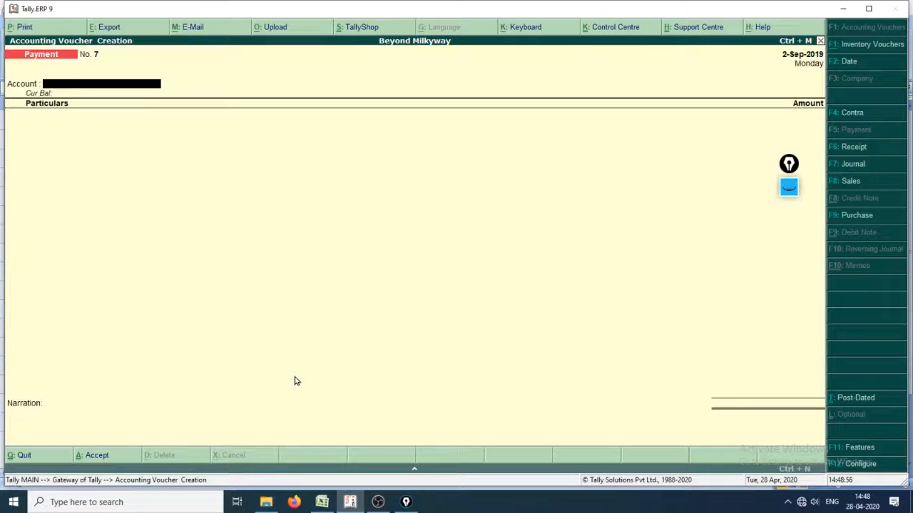
pyautogui.hotkey('alt', 'Tab')
pyautogui.hotkey('alt', 'Tab')
pyautogui.write('ci')
pyautogui.press('Return')
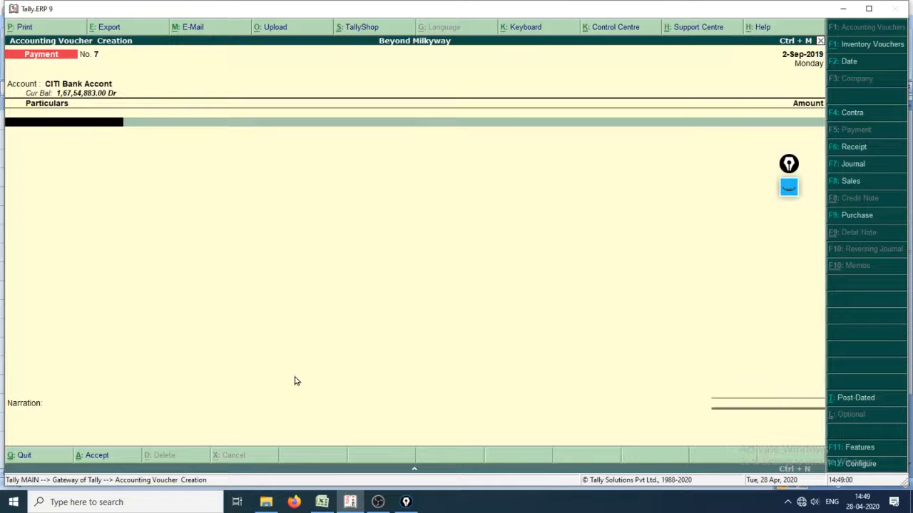
# Step: Create a ledger named Legal Fees under Indirect Expenses from within the Payment voucher, keeping the remaining default settings
pyautogui.hotkey('alt', 'c')
pyautogui.write('Legal Fees')
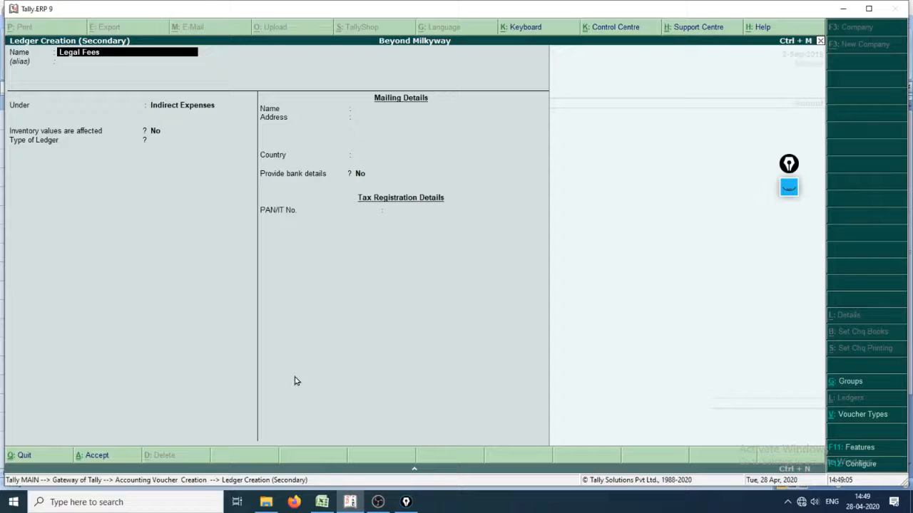
pyautogui.press('Return')
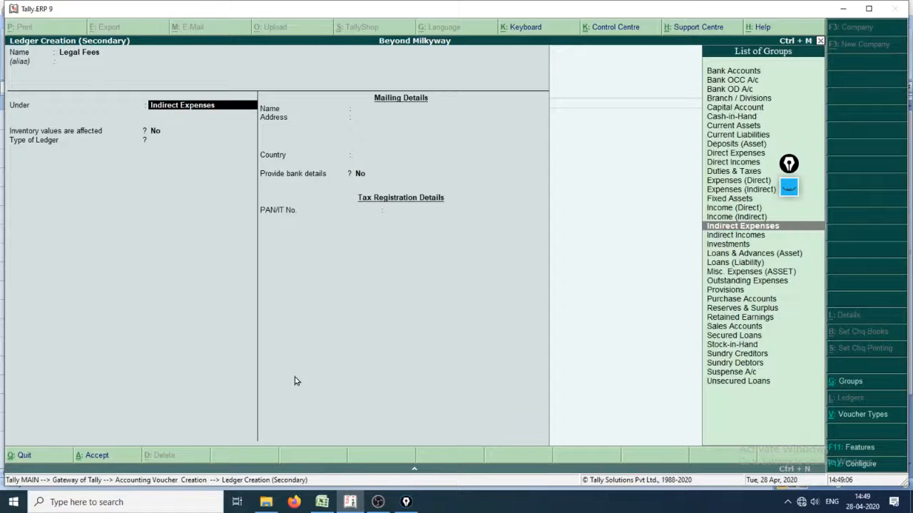
pyautogui.press('Return')
pyautogui.press('Return')
pyautogui.press('Return')
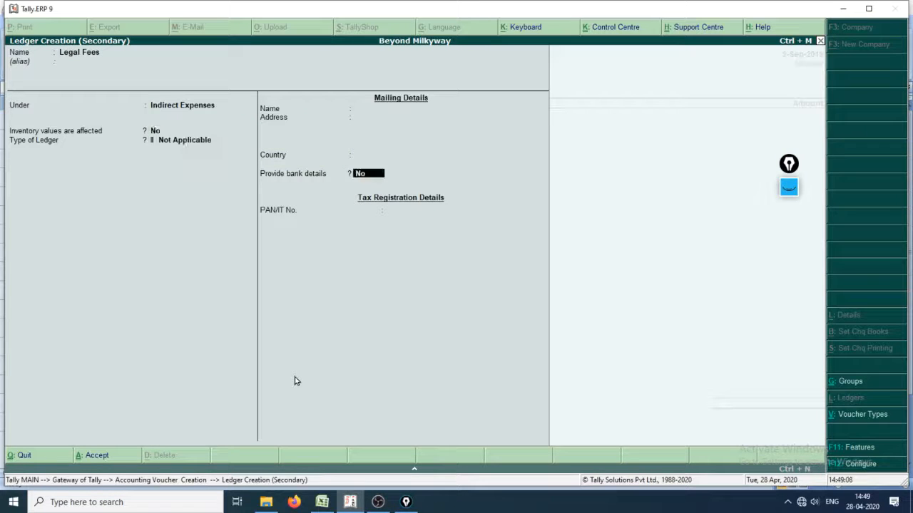
pyautogui.press('Return')
pyautogui.press('Return')
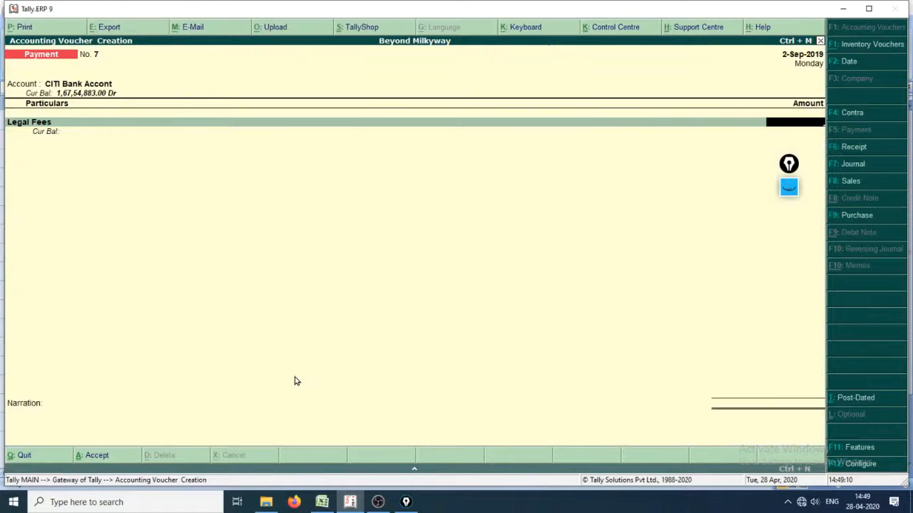
# Step: Check the legal charges amount in the Excel cash book, enter 50,000 for Legal Fees in Tally.ERP 9 and end the particulars list
pyautogui.hotkey('alt', 'Tab')
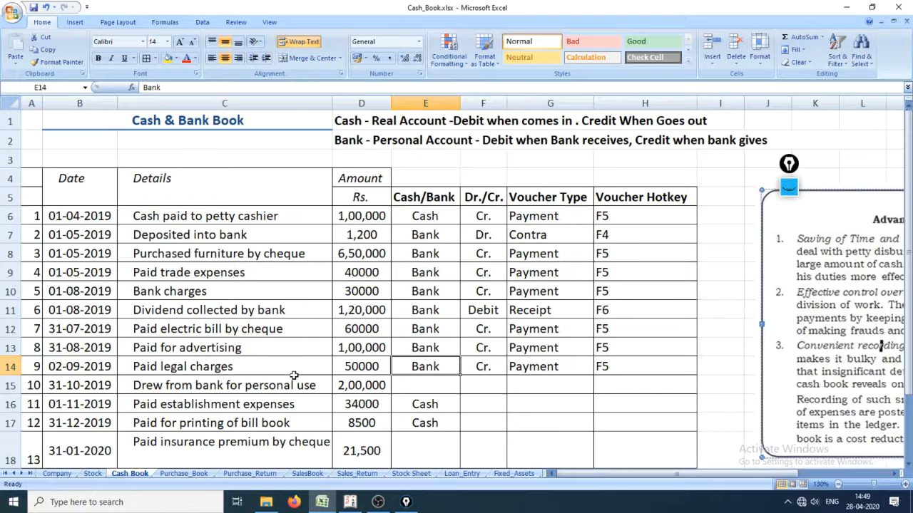
pyautogui.hotkey('alt', 'Tab')
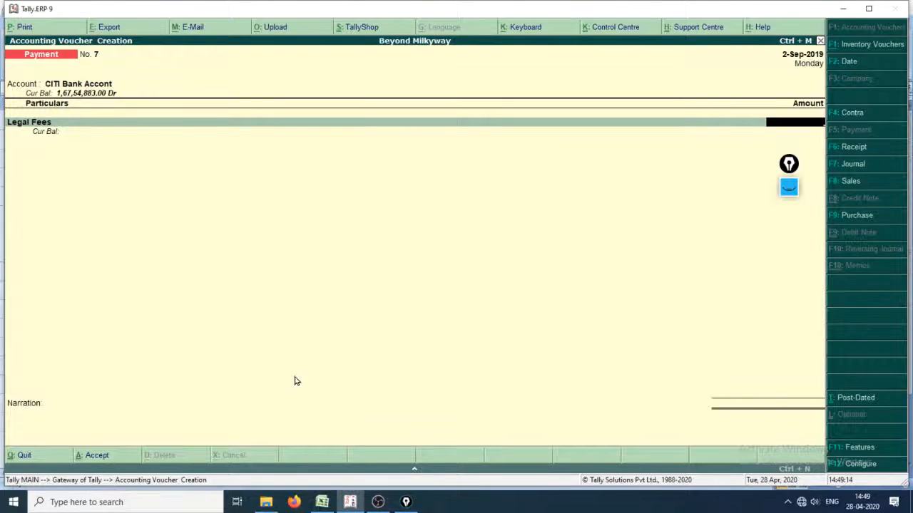
pyautogui.press('Return')
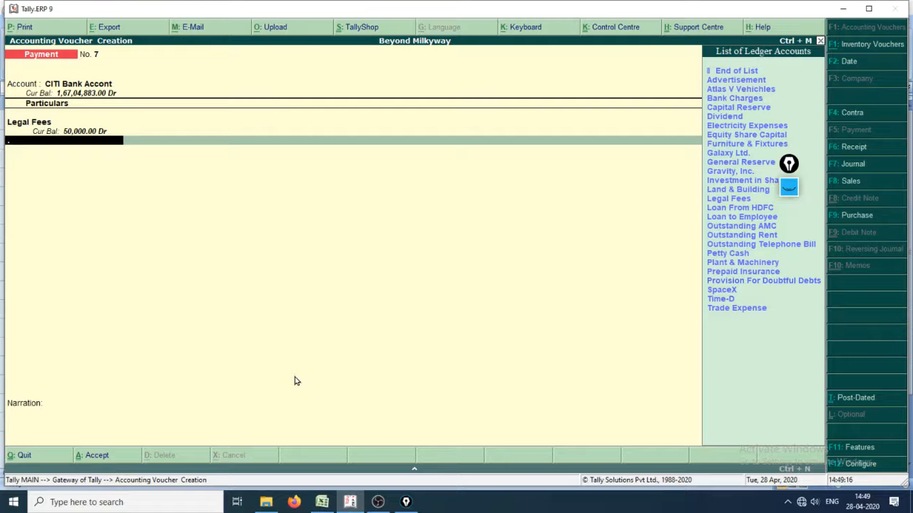
pyautogui.press('Return')
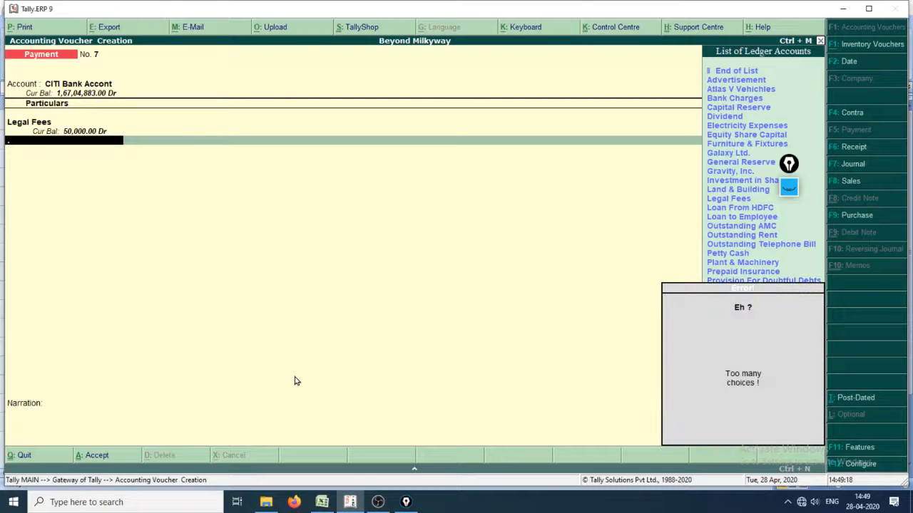
pyautogui.press('Escape')
pyautogui.press('Escape')
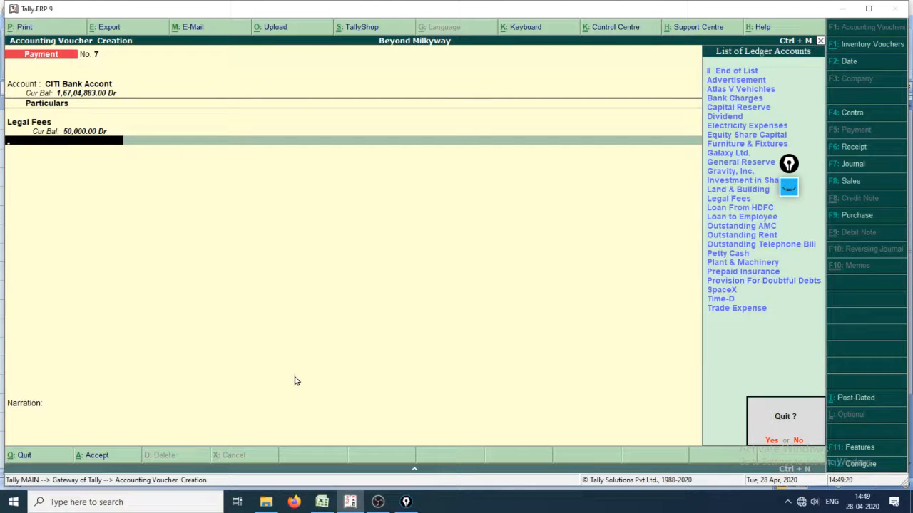
pyautogui.press('n')
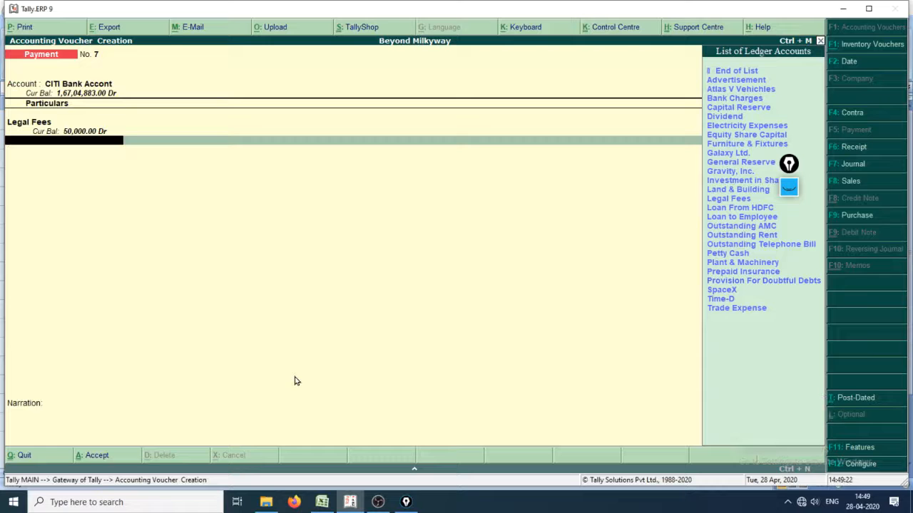
pyautogui.click(760, 76)
pyautogui.press('Return')
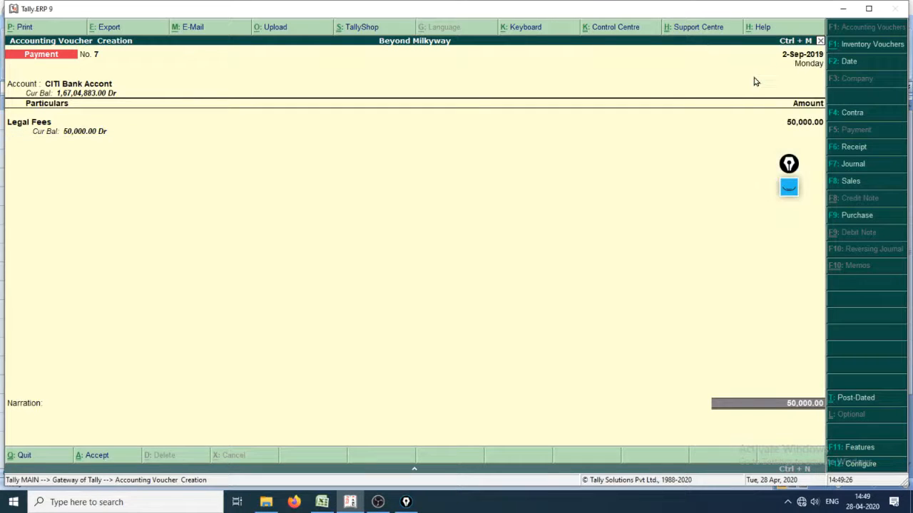
# Step: Accept the default cheque bank allocation, enter the narration Paid Legal Fees and save the Payment voucher
pyautogui.press('Return')
pyautogui.press('Return')
pyautogui.press('Return')
pyautogui.press('Return')
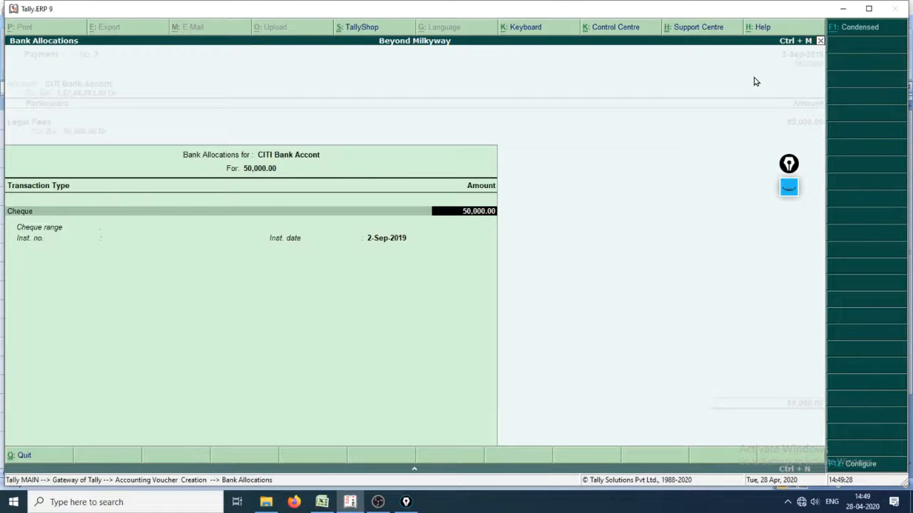
pyautogui.press('Return')
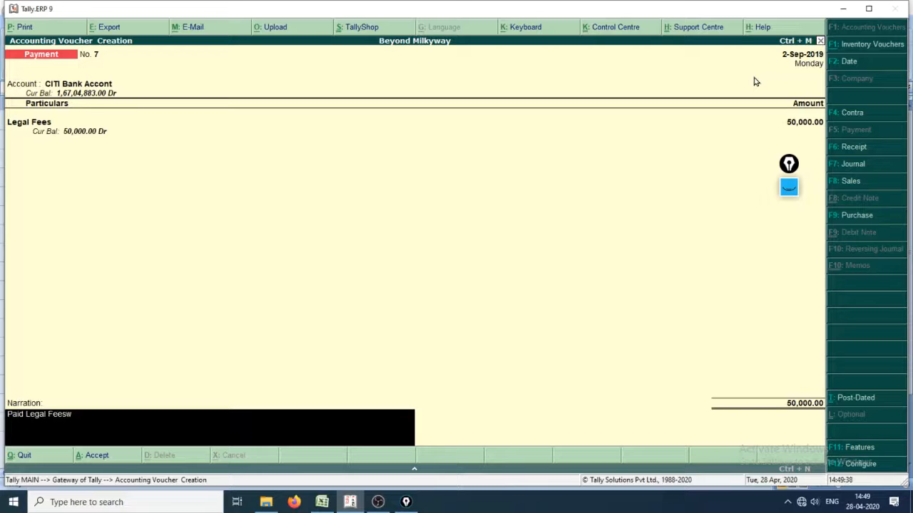
pyautogui.press('Return')
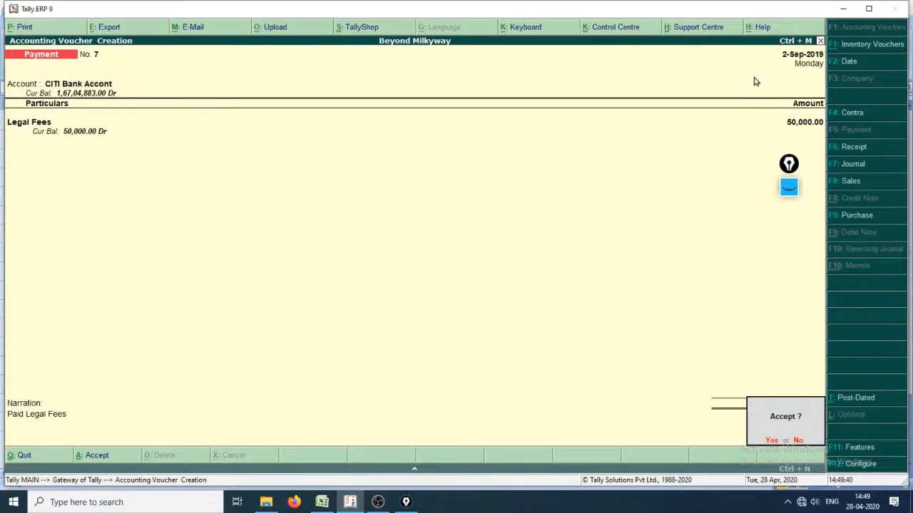
pyautogui.press('Return')
# Step: Switch to the Excel cash book and look up the date, details and amount of the bank drawing for personal use
pyautogui.hotkey('alt', 'Tab')
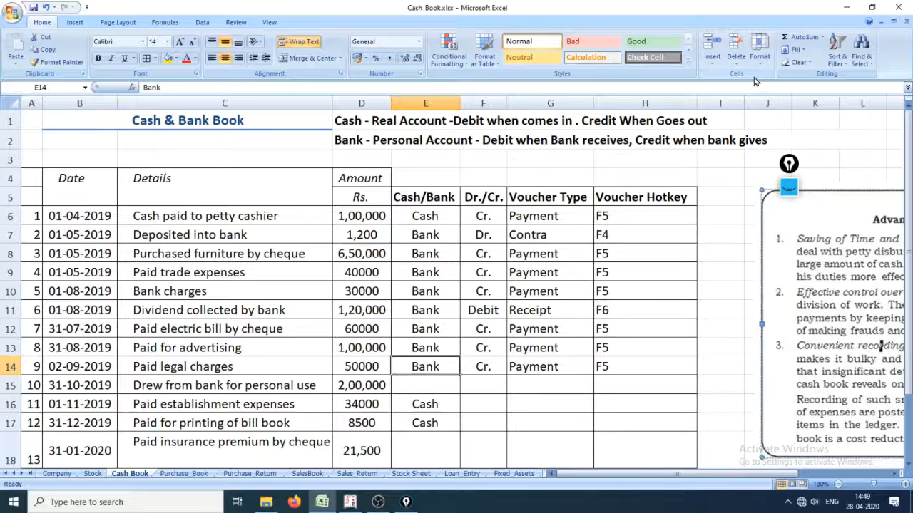
pyautogui.press('Down')
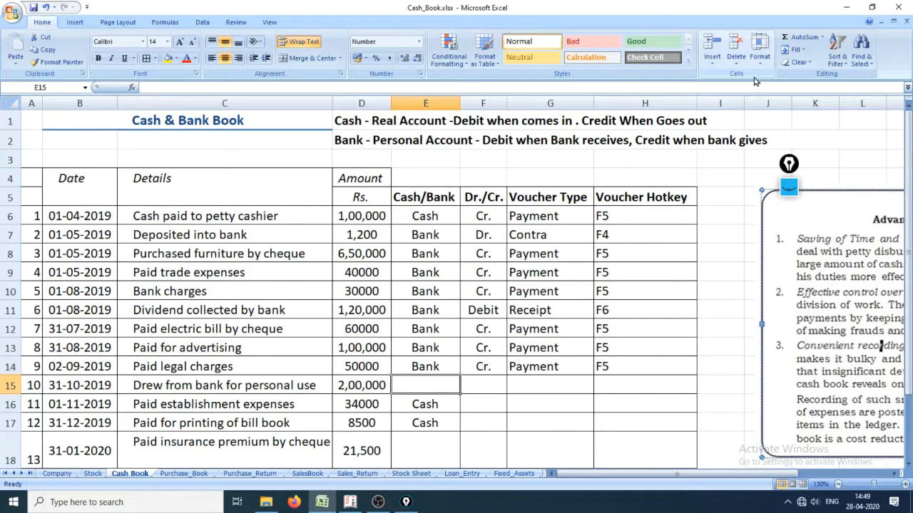
pyautogui.press('Left')
pyautogui.press('Left')
pyautogui.press('Left')
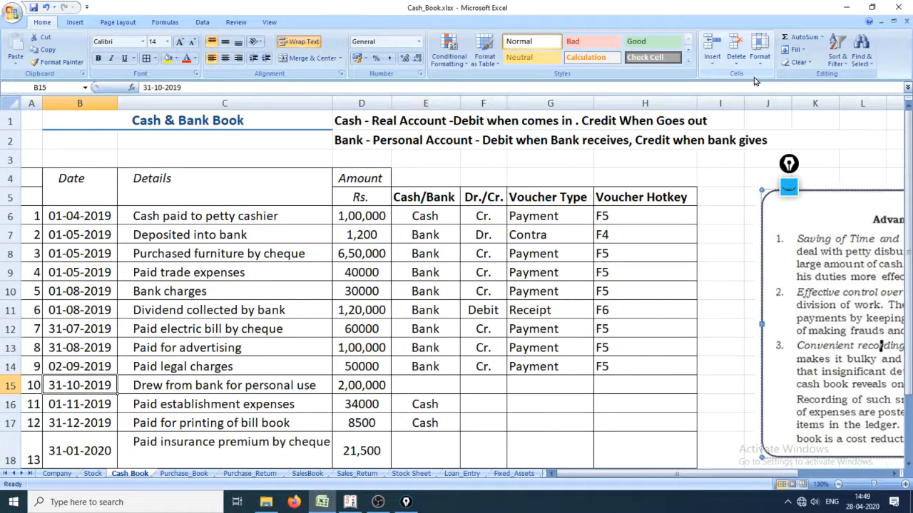
pyautogui.press('Right')
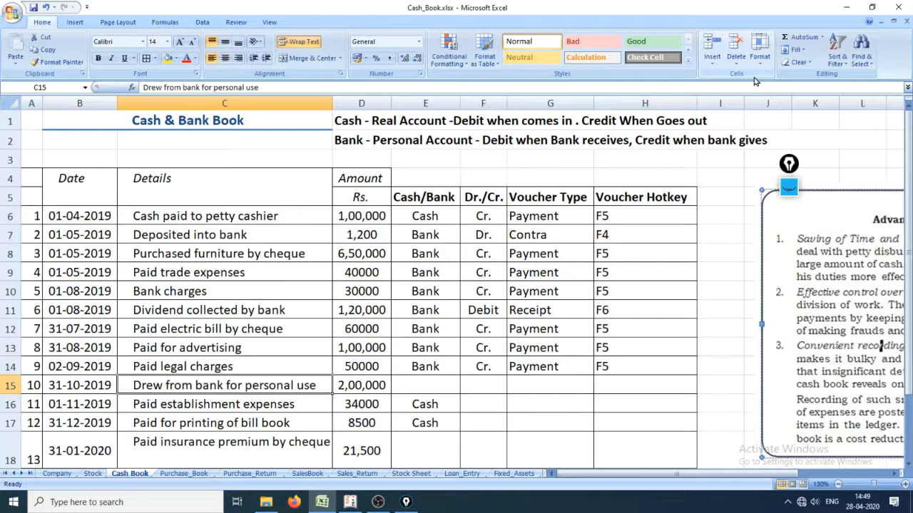
pyautogui.press('Right')
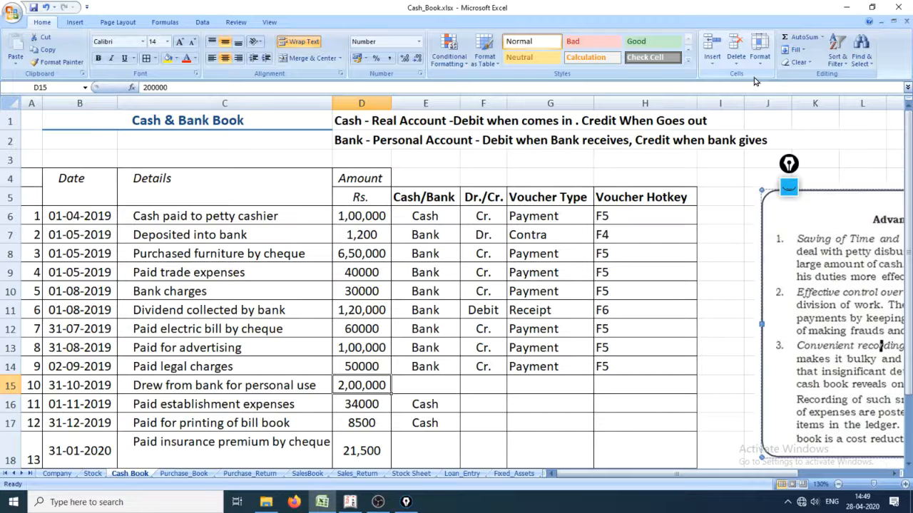
# Step: Classify the personal-use drawing as Bank and Cr., and copy Payment and F5 from the legal charges row
pyautogui.press('Right')
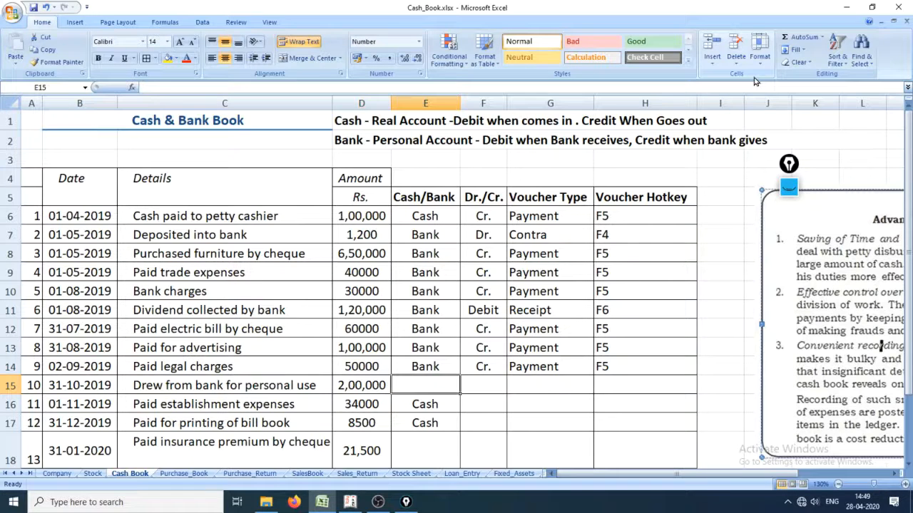
pyautogui.write('Bank')
pyautogui.press('Right')
pyautogui.write('Cr.')
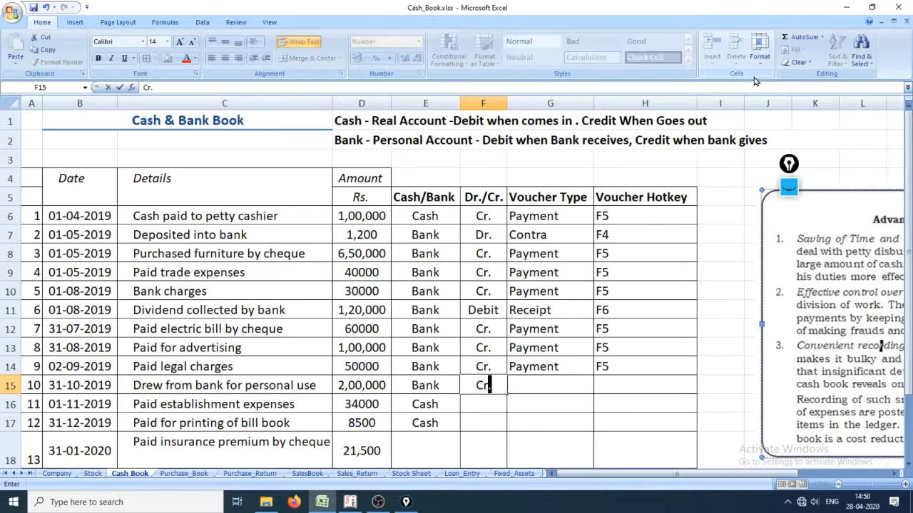
pyautogui.press('Right')
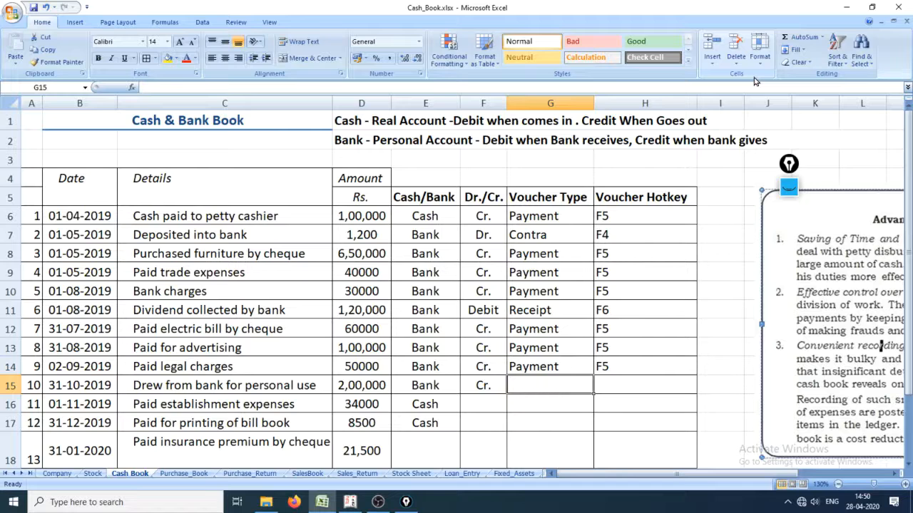
pyautogui.press('Up')
pyautogui.hotkey('shift', 'Right')
pyautogui.hotkey('ctrl', 'c')
pyautogui.press('Down')
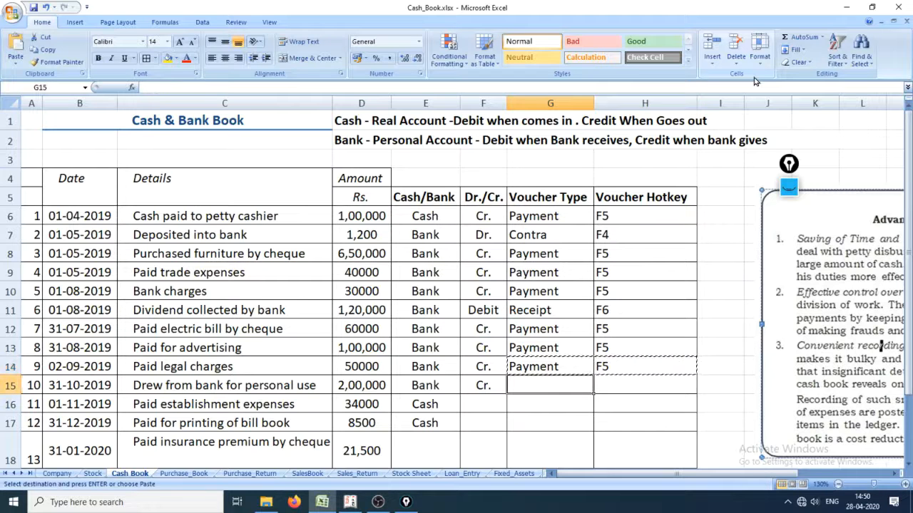
pyautogui.hotkey('ctrl', 'v')
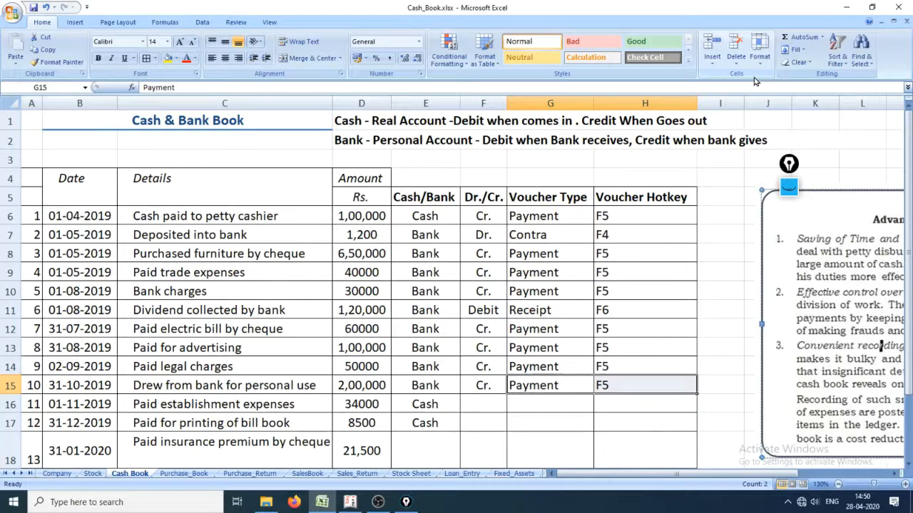
# Step: Show the screen annotation tools, turn off the blackboard background and clear the old handwriting
pyautogui.click(788, 187)
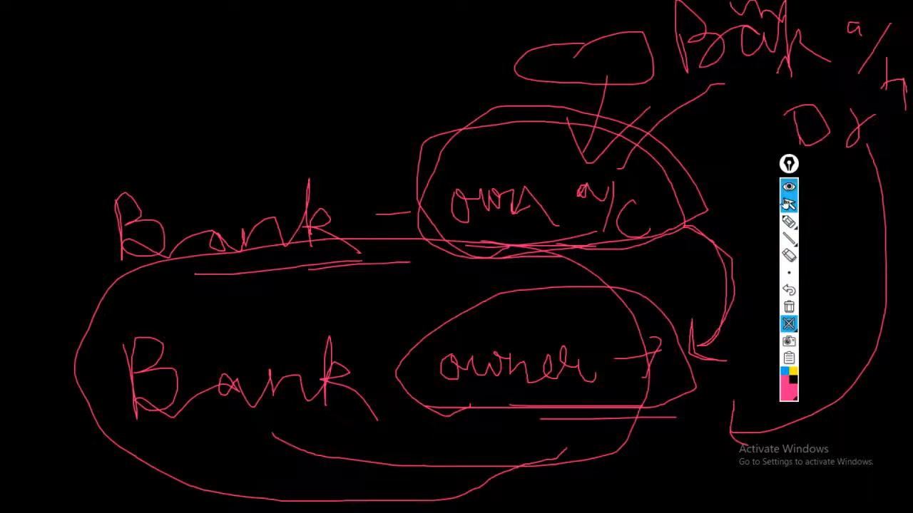
pyautogui.click(788, 324)
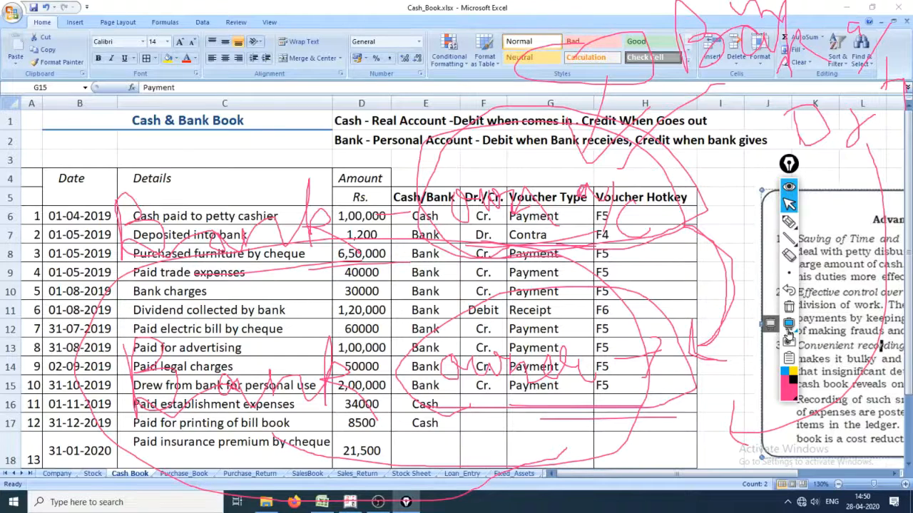
pyautogui.click(789, 335)
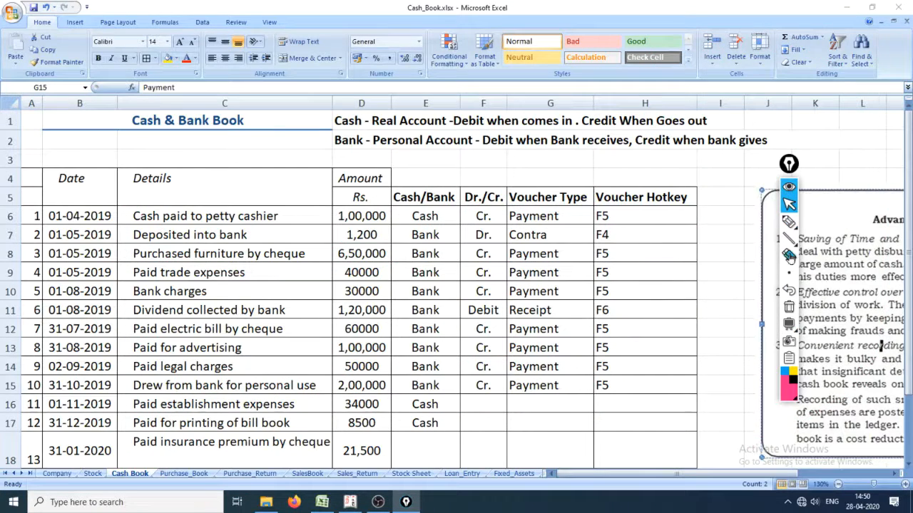
# Step: Add a large text annotation reading "bank a/c cr." over the cash book's upper rows
pyautogui.moveTo(792, 224)
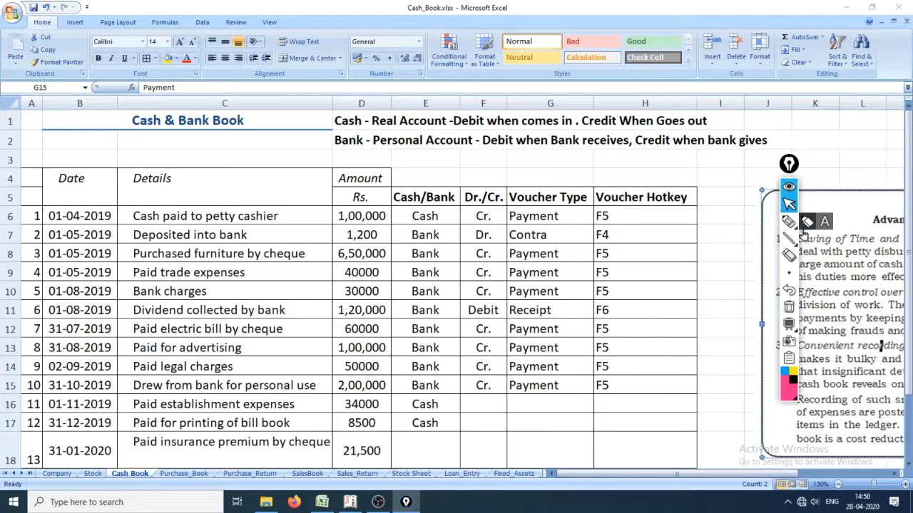
pyautogui.click(825, 222)
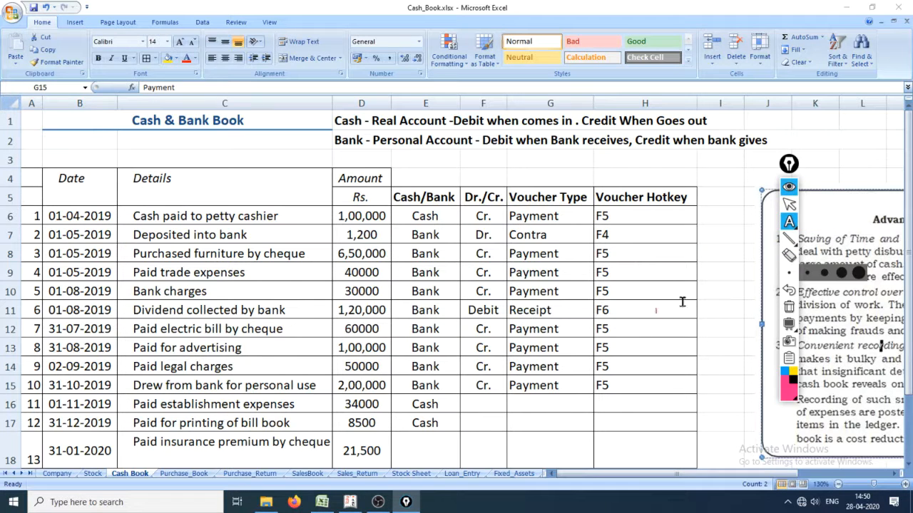
pyautogui.click(841, 274)
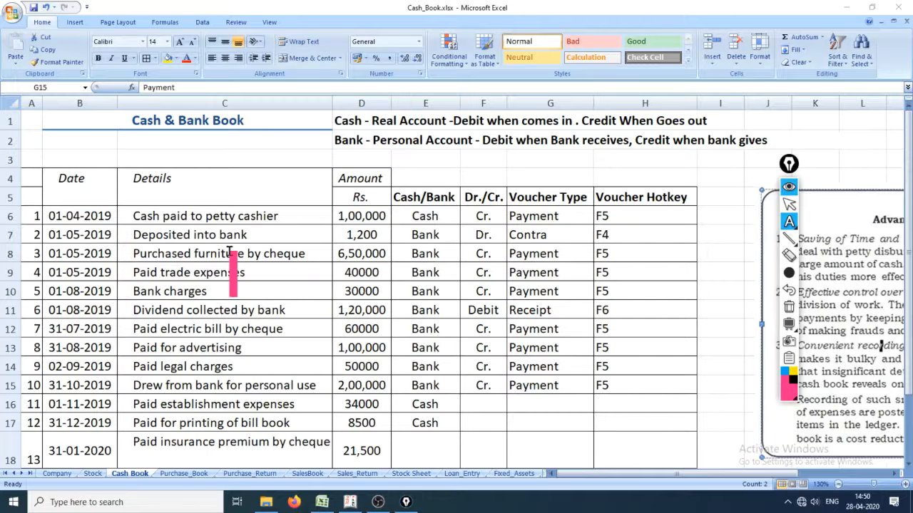
pyautogui.write('Bank')
pyautogui.press('BackSpace')
pyautogui.press('BackSpace')
pyautogui.press('BackSpace')
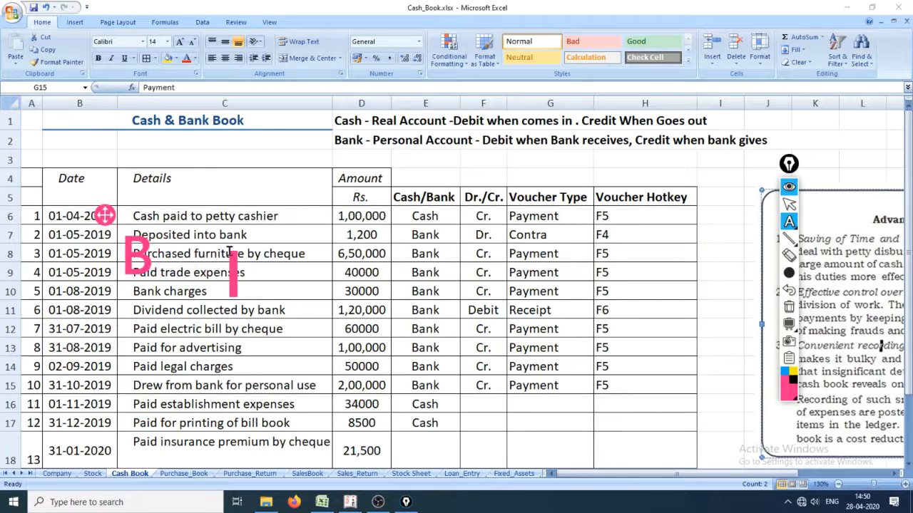
pyautogui.press('BackSpace')
pyautogui.write('bank ac')
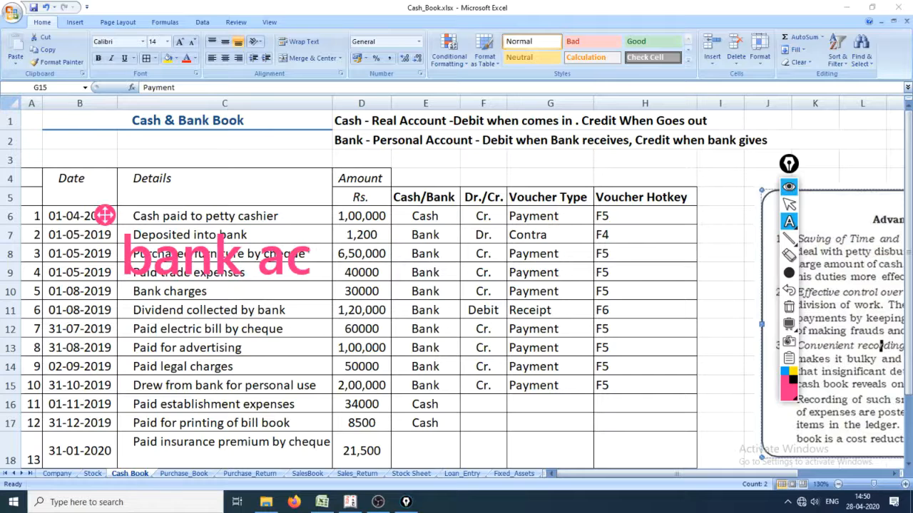
pyautogui.press('BackSpace')
pyautogui.press('BackSpace')
pyautogui.write('/c cr.')
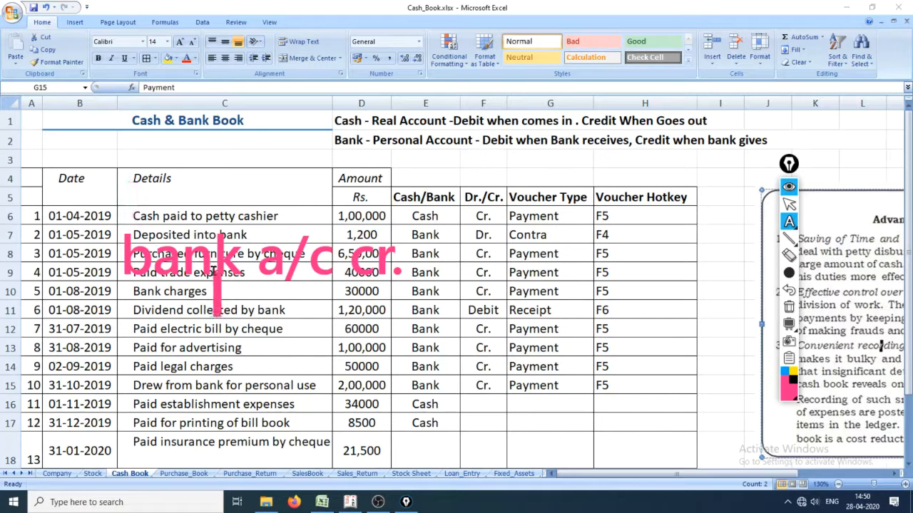
# Step: Add a large text annotation reading "Drawing a/c dr." just above the "bank a/c cr." annotation
pyautogui.click(132, 203)
pyautogui.write('D')
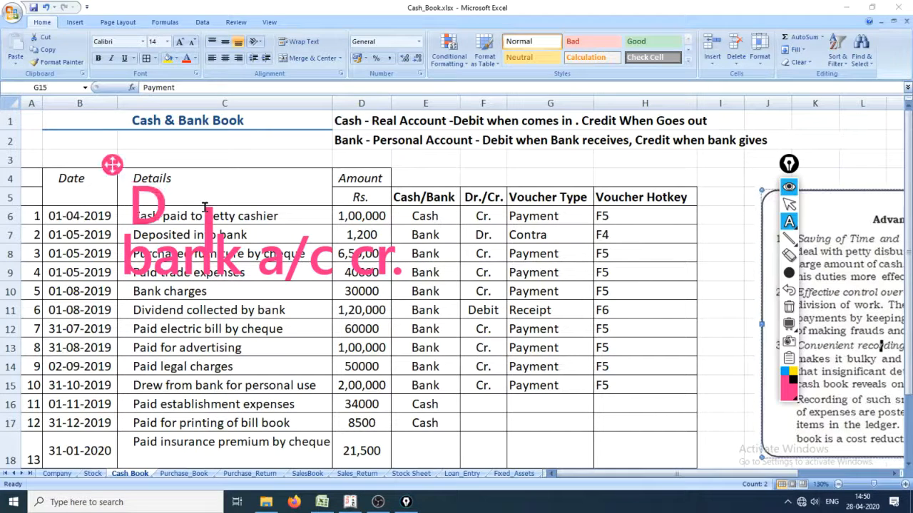
pyautogui.write('r')
pyautogui.press('BackSpace')
pyautogui.press('BackSpace')
pyautogui.write('Draw ba')
pyautogui.press('BackSpace')
pyautogui.press('BackSpace')
pyautogui.write('aw')
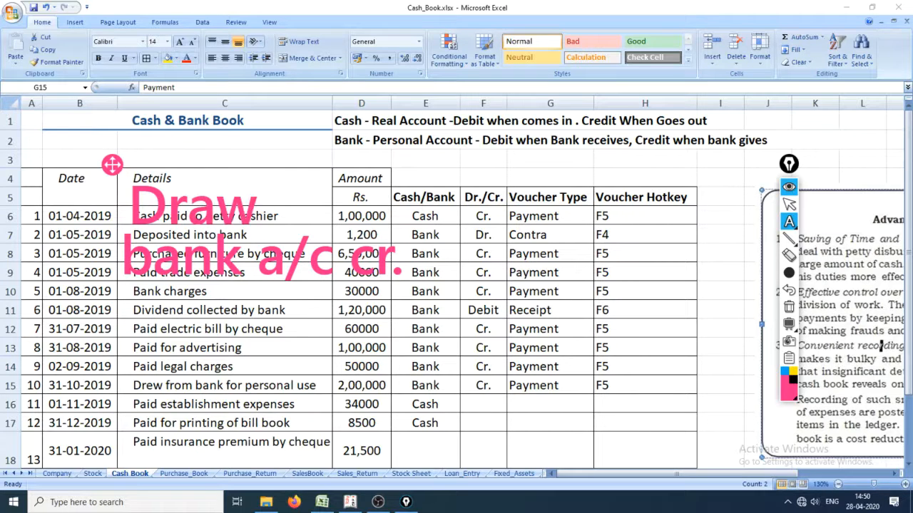
pyautogui.write('ing a')
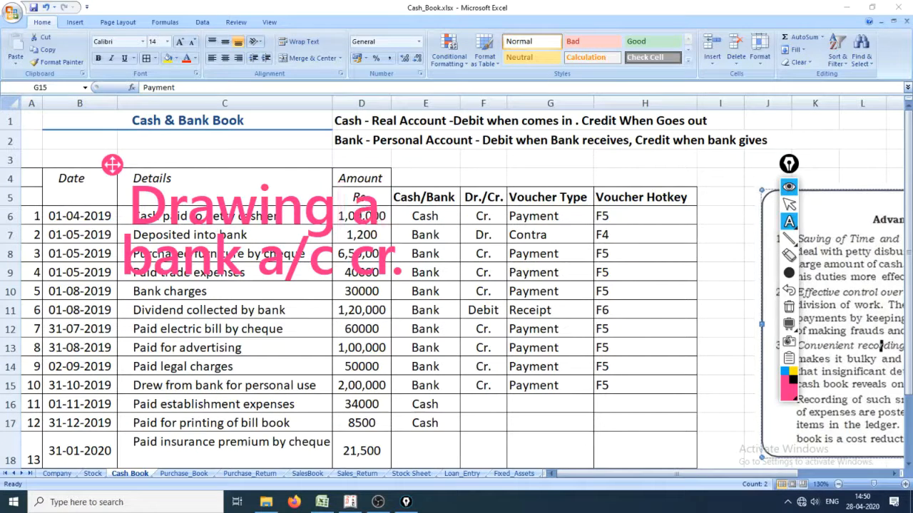
pyautogui.write('/c d')
pyautogui.press('BackSpace')
pyautogui.write('c dr')
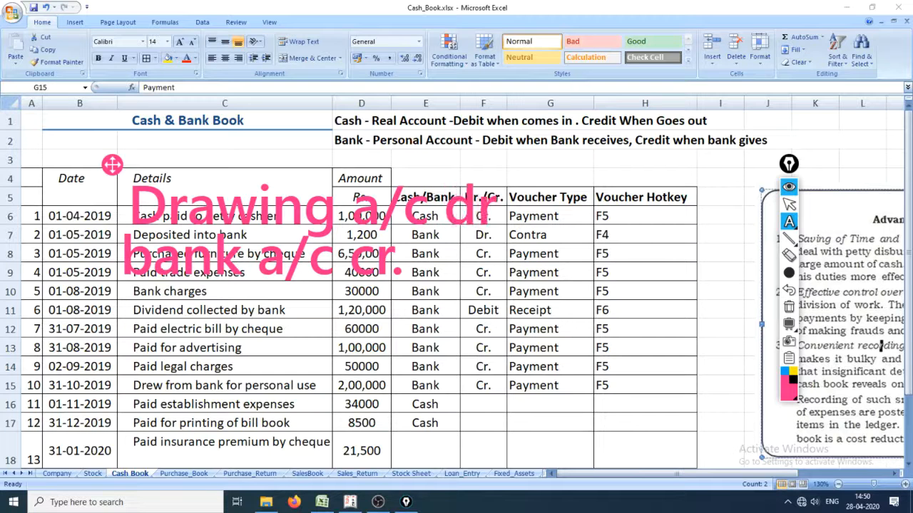
pyautogui.write('.')
# Step: Handwrite "Capital" with an arrow to "Cr" beside the text annotations, on a blackboard background, and underline it twice
pyautogui.click(790, 222)
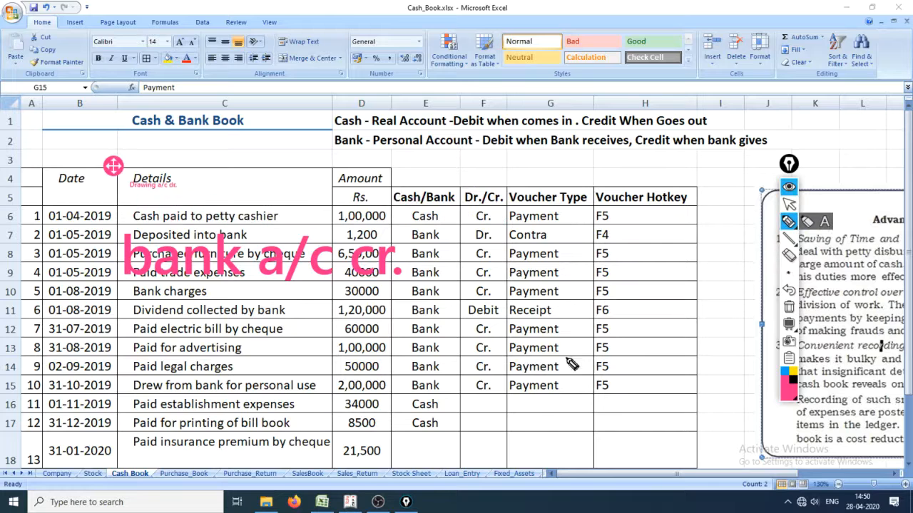
pyautogui.scroll(5, 497, 299)
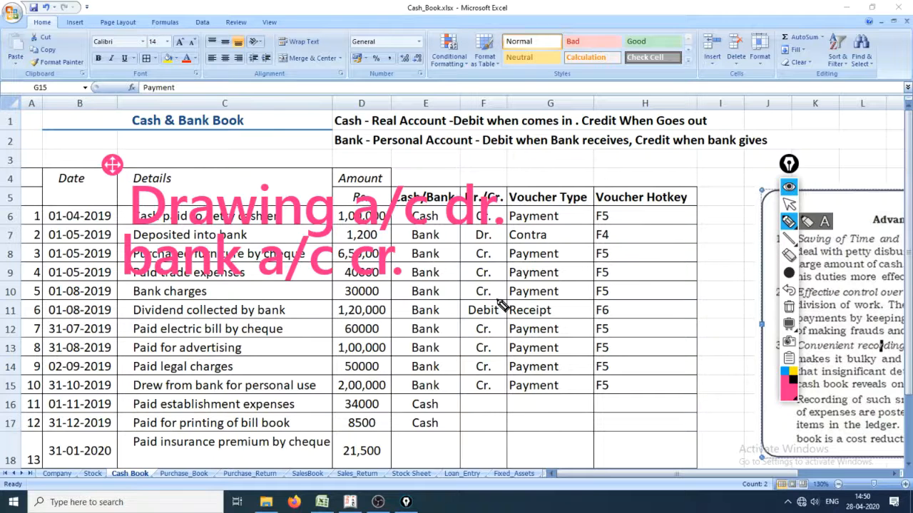
pyautogui.click(633, 283)
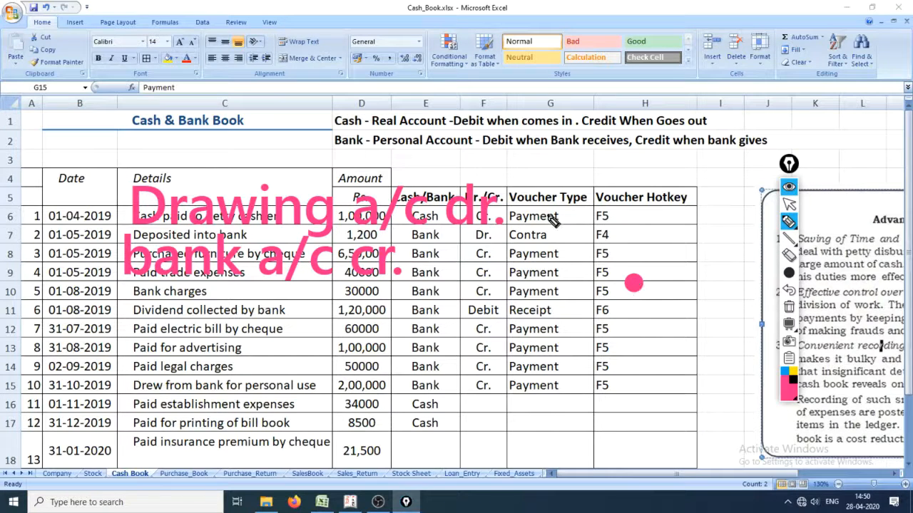
pyautogui.scroll(-3, 542, 214)
pyautogui.moveTo(581, 183)
pyautogui.mouseDown()
pyautogui.moveTo(634, 221)
pyautogui.moveTo(654, 262)
pyautogui.moveTo(678, 201)
pyautogui.moveTo(722, 141)
pyautogui.moveTo(749, 187)
pyautogui.moveTo(757, 136)
pyautogui.moveTo(728, 168)
pyautogui.moveTo(711, 172)
pyautogui.mouseUp()
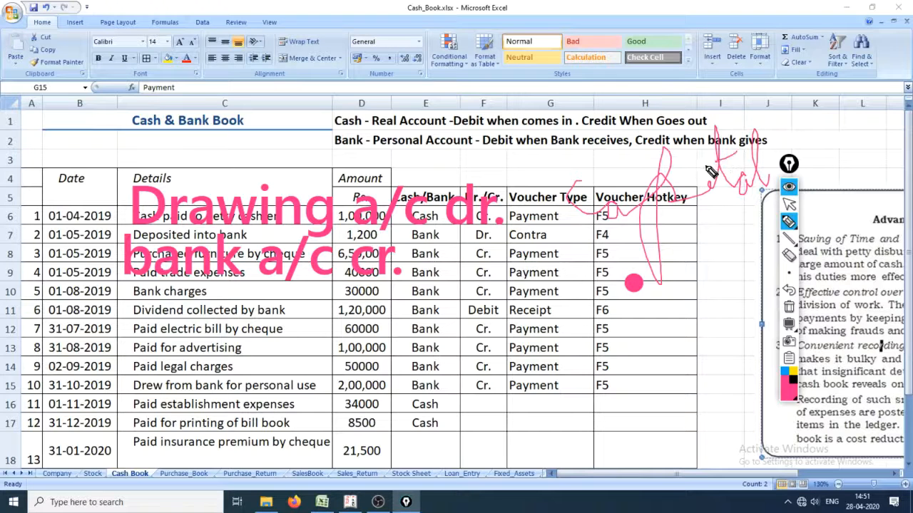
pyautogui.click(789, 323)
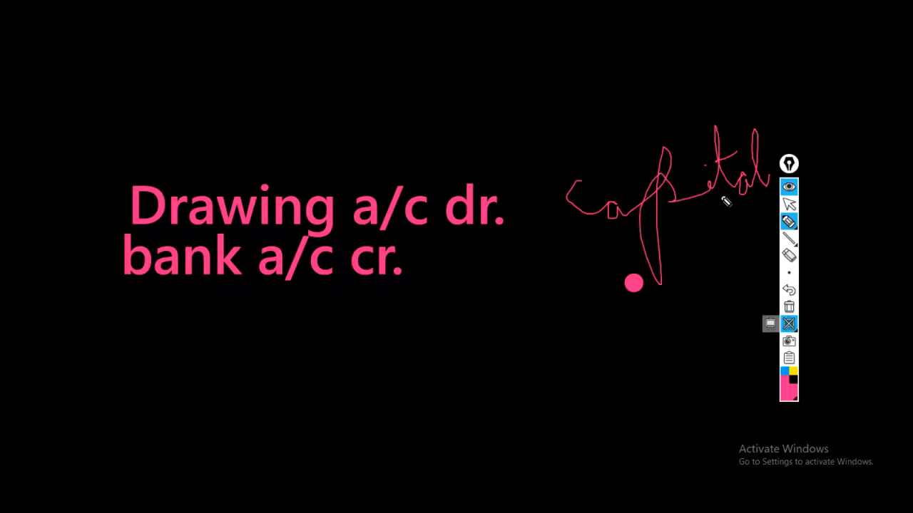
pyautogui.moveTo(777, 131)
pyautogui.mouseDown()
pyautogui.moveTo(810, 119)
pyautogui.moveTo(817, 154)
pyautogui.mouseUp()
pyautogui.moveTo(871, 99)
pyautogui.mouseDown()
pyautogui.moveTo(872, 148)
pyautogui.moveTo(899, 182)
pyautogui.mouseUp()
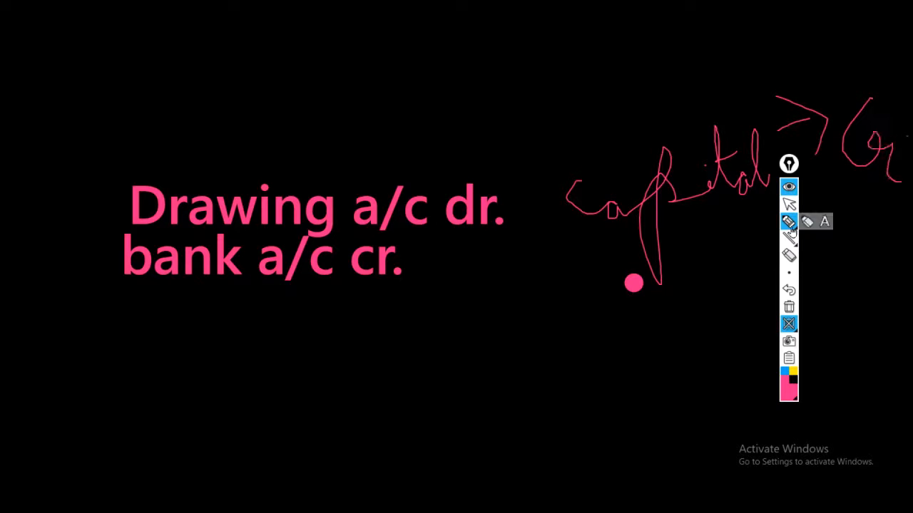
pyautogui.moveTo(721, 257)
pyautogui.mouseDown()
pyautogui.moveTo(908, 176)
pyautogui.moveTo(821, 230)
pyautogui.moveTo(904, 184)
pyautogui.mouseUp()
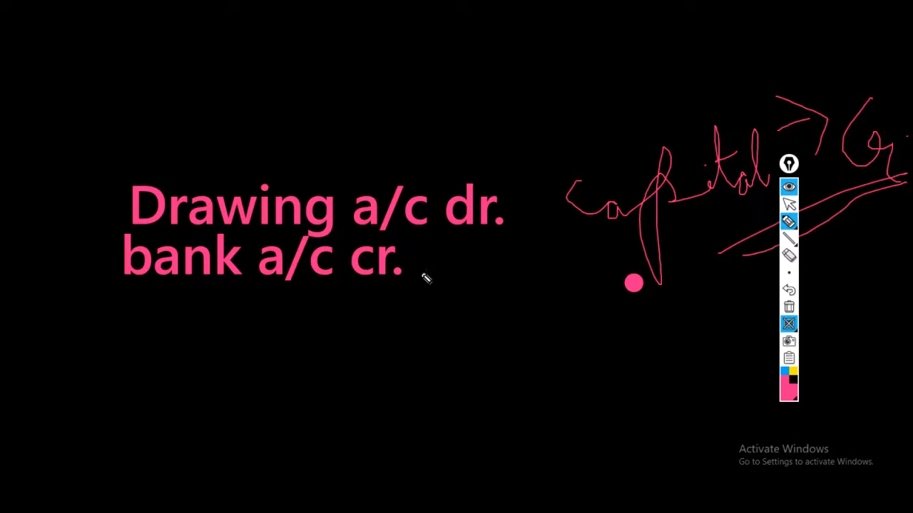
# Step: Handwrite an underlined, circled "Dr" above the text annotations, with arrows leading to the handwritten "Capital" and "Cr"
pyautogui.moveTo(511, 118)
pyautogui.mouseDown()
pyautogui.moveTo(515, 177)
pyautogui.moveTo(551, 169)
pyautogui.mouseUp()
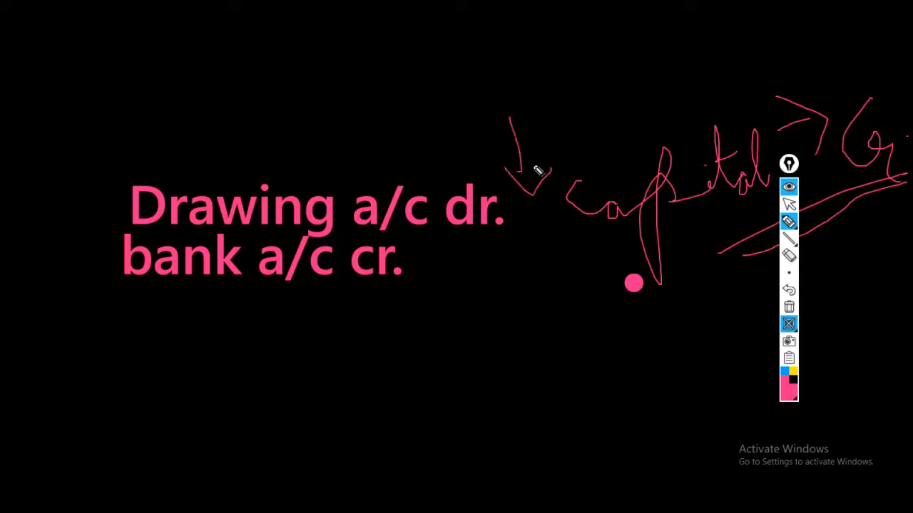
pyautogui.moveTo(389, 69); pyautogui.dragTo(391, 114)
pyautogui.moveTo(361, 67)
pyautogui.mouseDown()
pyautogui.moveTo(399, 113)
pyautogui.moveTo(465, 80)
pyautogui.moveTo(509, 80)
pyautogui.mouseUp()
pyautogui.moveTo(618, 56)
pyautogui.mouseDown()
pyautogui.moveTo(835, 59)
pyautogui.moveTo(873, 32)
pyautogui.mouseUp()
pyautogui.moveTo(399, 136)
pyautogui.mouseDown()
pyautogui.moveTo(266, 119)
pyautogui.moveTo(465, 126)
pyautogui.mouseUp()
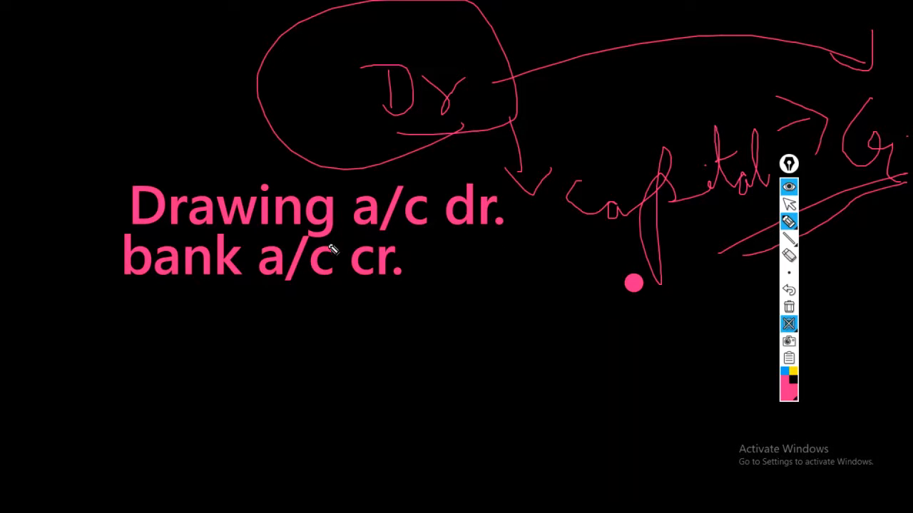
# Step: Erase all annotations, turn off the blackboard background and move the annotation toolbar slightly aside
pyautogui.hotkey('ctrl', 'shift', '2')
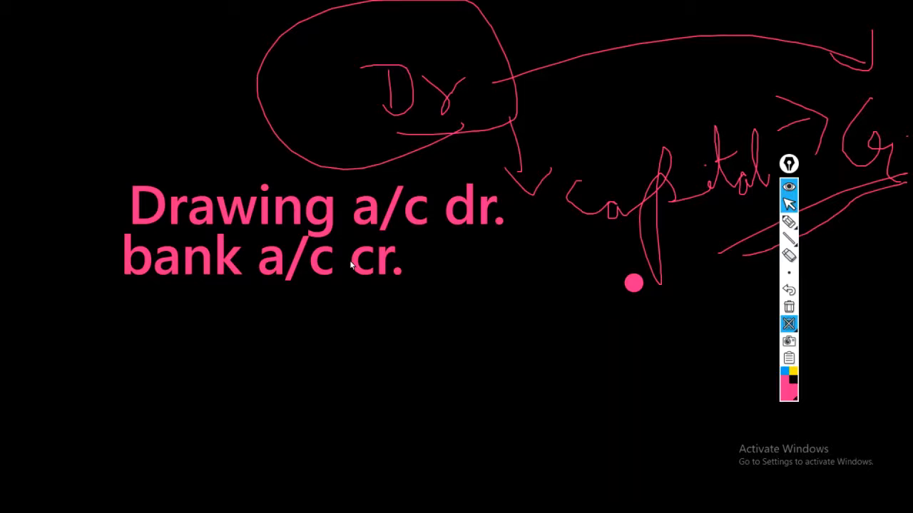
pyautogui.hotkey('ctrl', 'shift', '7')
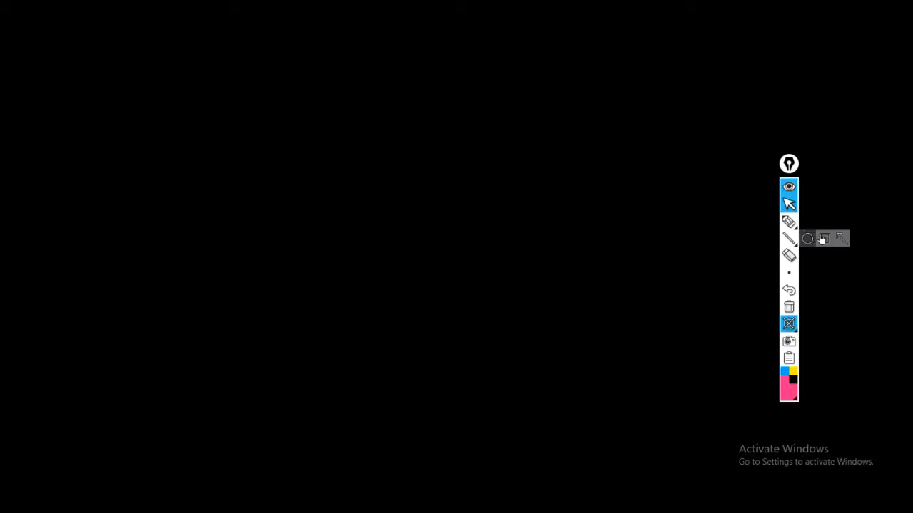
pyautogui.click(788, 321)
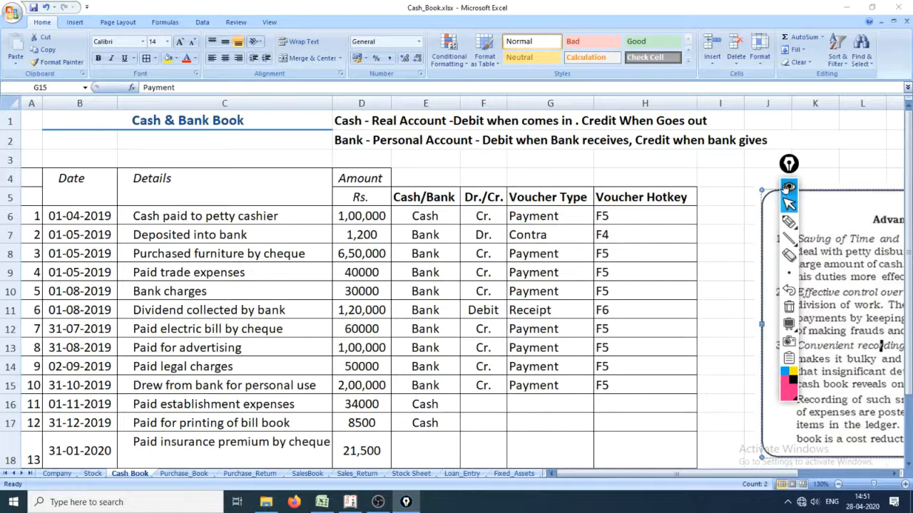
pyautogui.moveTo(790, 174); pyautogui.dragTo(820, 183)
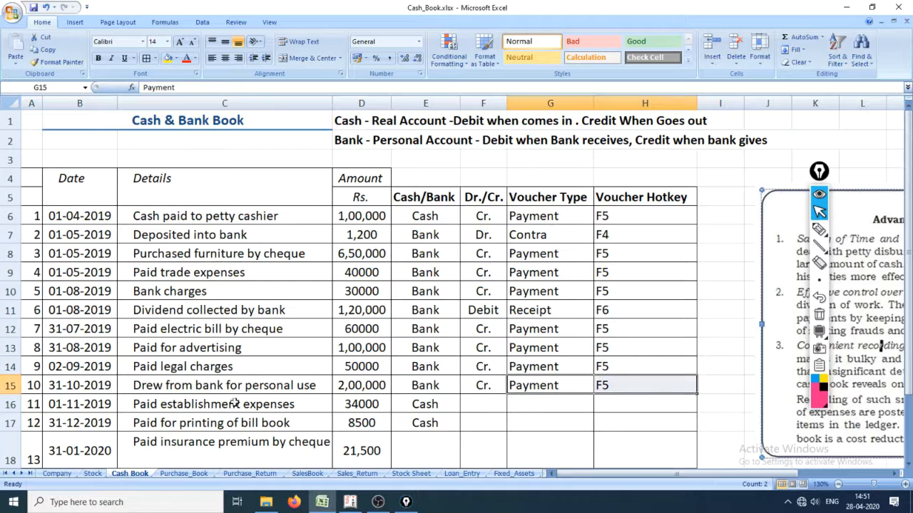
# Step: Check the establishment expenses row and look up the date of the personal-use drawing in the cash book
pyautogui.click(465, 404)
pyautogui.click(358, 412)
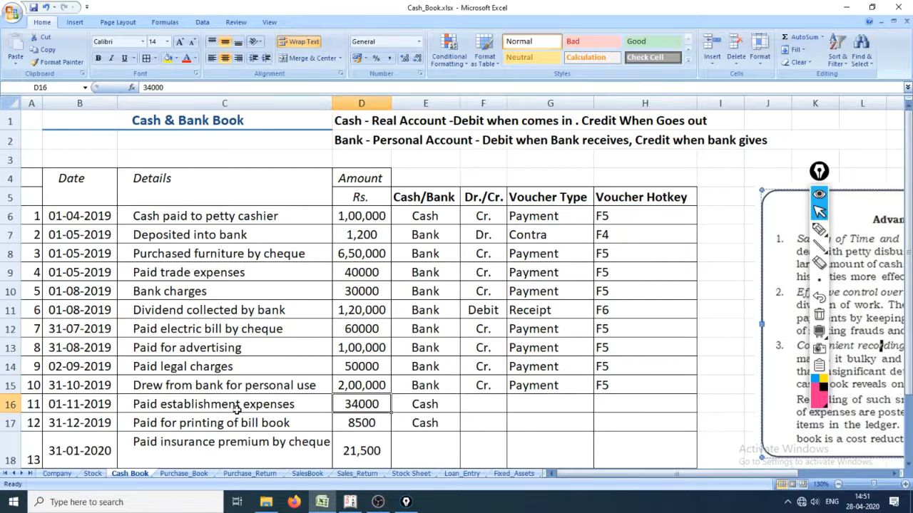
pyautogui.click(237, 412)
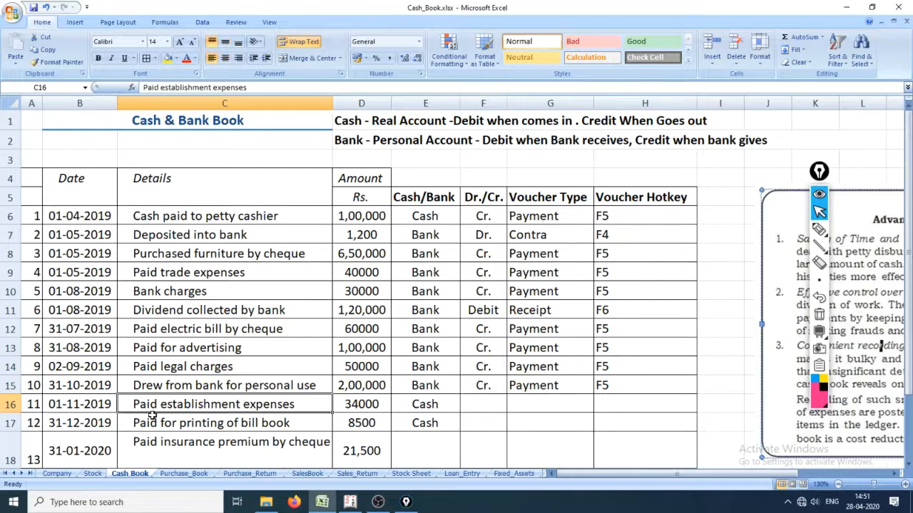
pyautogui.click(107, 388)
# Step: Switch to Tally.ERP 9, date the payment voucher 31.10 and choose CITI Bank Accont as the account
pyautogui.hotkey('alt', 'Tab')
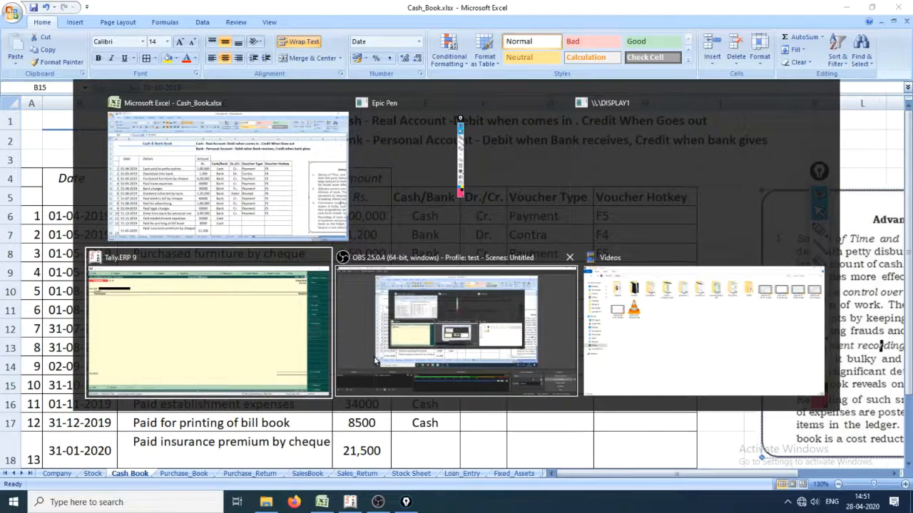
pyautogui.press('F2')
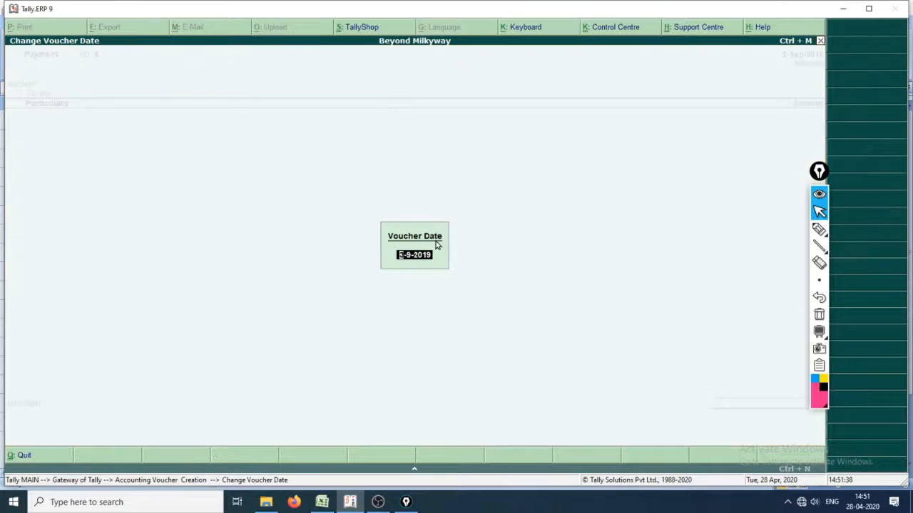
pyautogui.write('31.10')
pyautogui.press('Return')
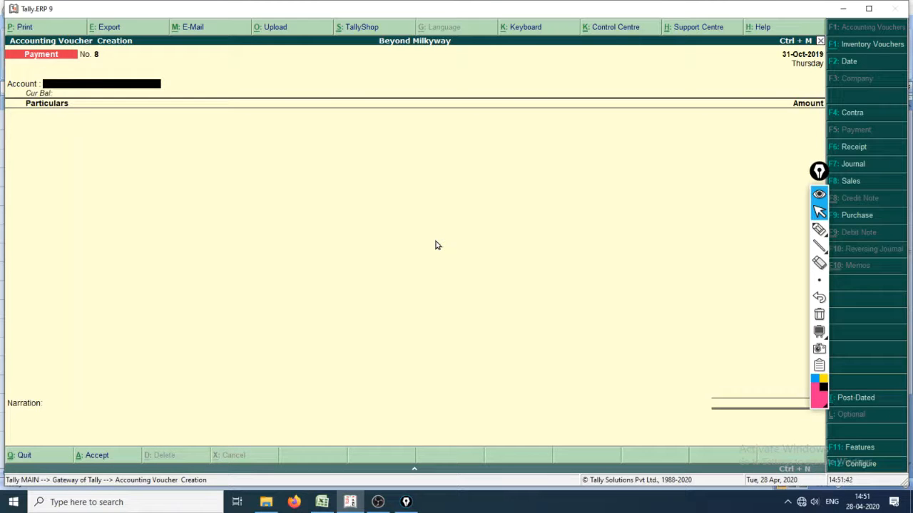
pyautogui.write('c')
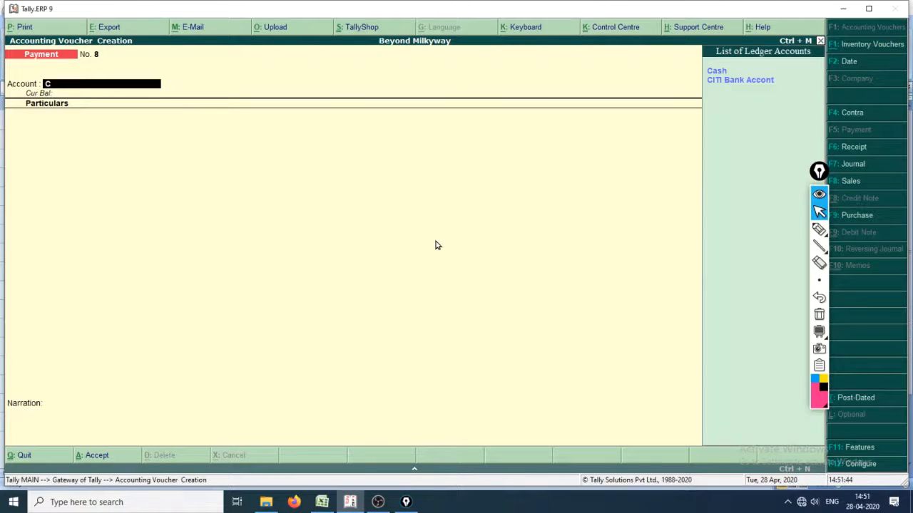
pyautogui.press('Return')
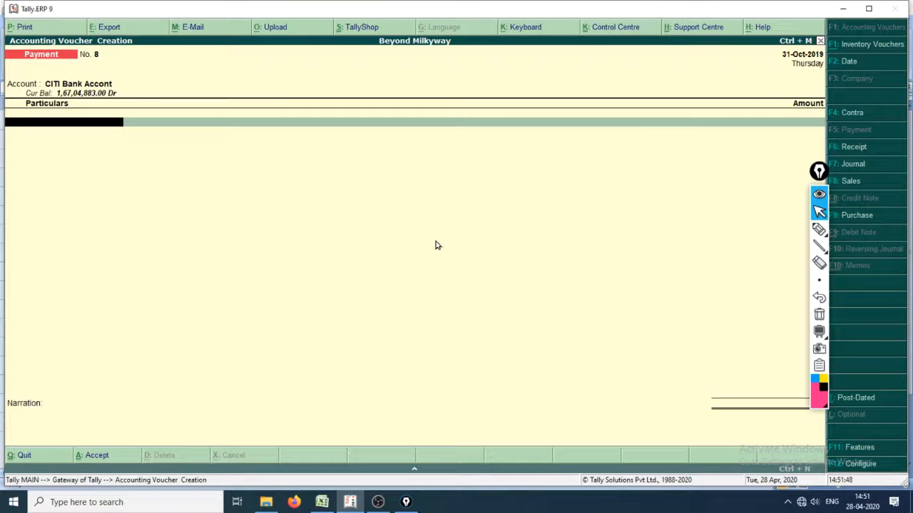
# Step: Start a new ledger named Drawings from the voucher's particulars and place it under the Capital Account group
pyautogui.hotkey('alt', 'c')
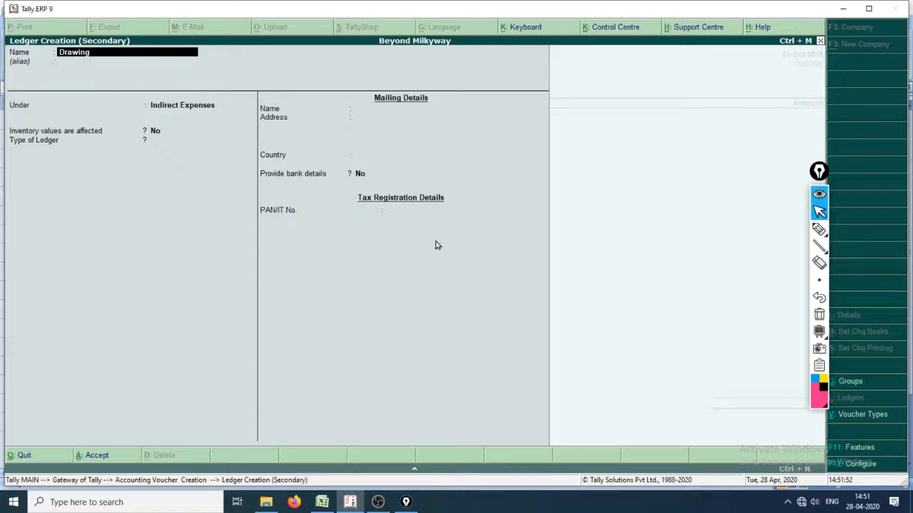
pyautogui.press('Return')
pyautogui.press('Up')
pyautogui.press('Up')
pyautogui.press('Up')
pyautogui.press('Up')
pyautogui.press('Up')
pyautogui.press('Up')
pyautogui.press('Up')
pyautogui.press('Up')
pyautogui.press('Up')
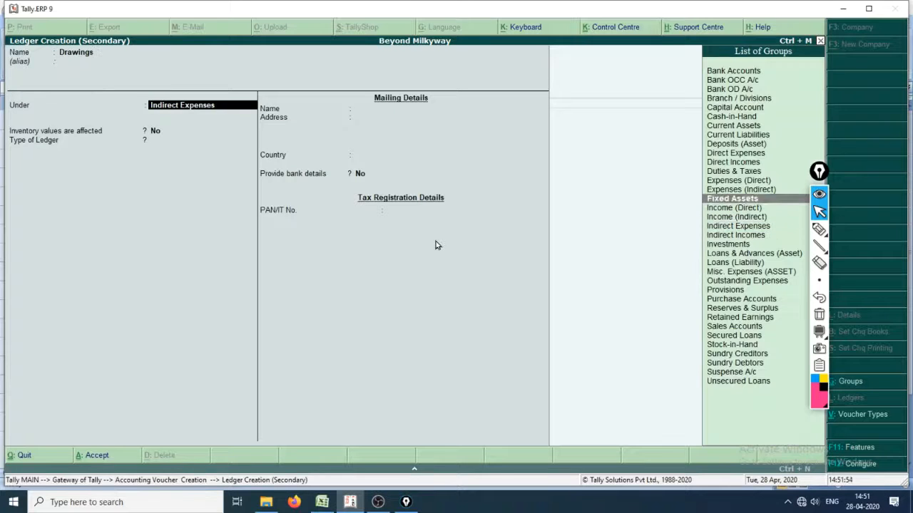
pyautogui.press('Up')
pyautogui.press('Up')
pyautogui.press('Up')
pyautogui.press('Up')
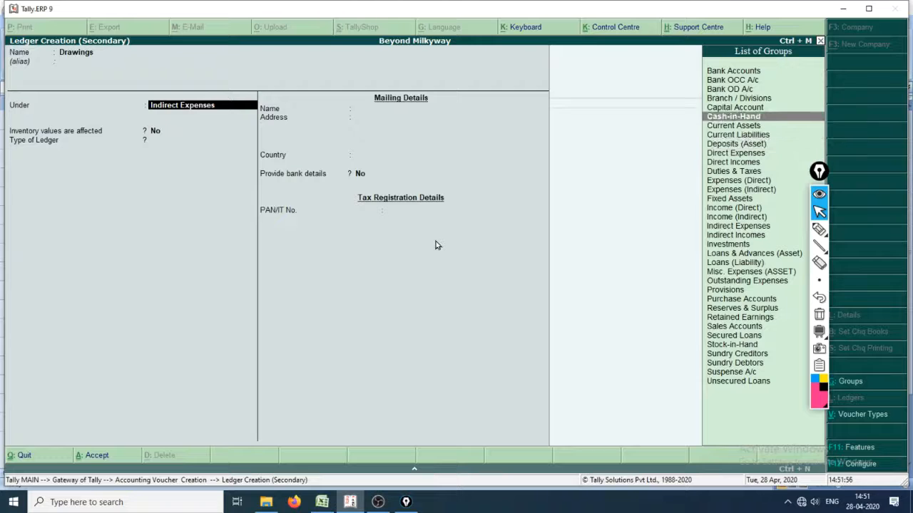
pyautogui.press('Return')
# Step: Accept the Drawings ledger's default inventory, mailing, bank and tax details, and save it into the voucher
pyautogui.press('Return')
pyautogui.press('Return')
pyautogui.press('Return')
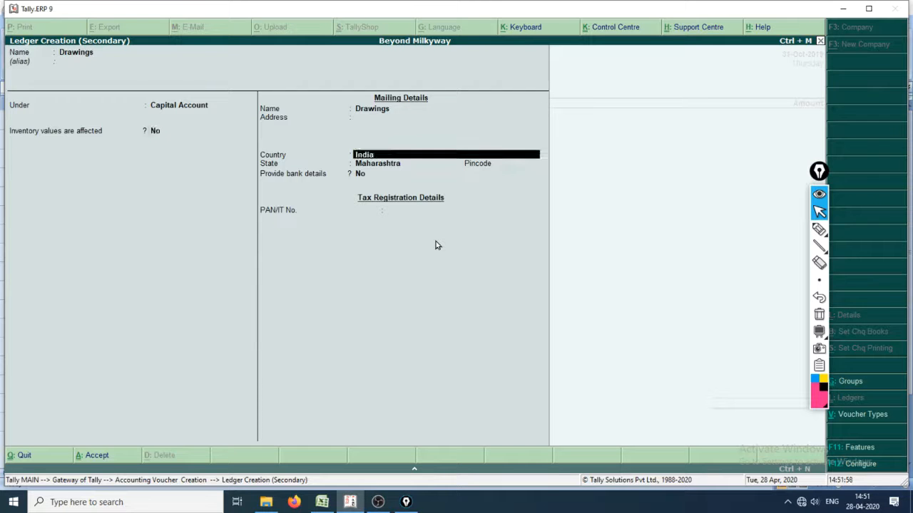
pyautogui.press('Return')
pyautogui.press('Return')
pyautogui.press('Return')
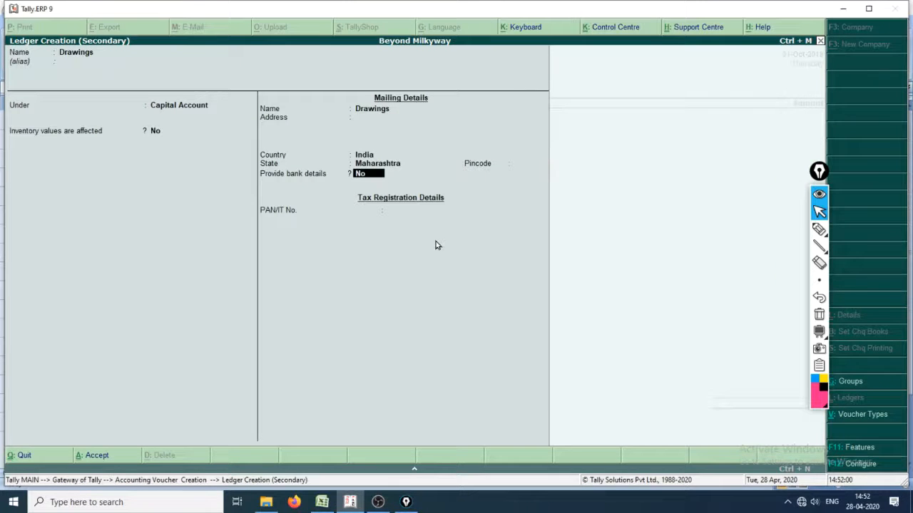
pyautogui.press('Return')
pyautogui.press('Return')
pyautogui.press('Return')
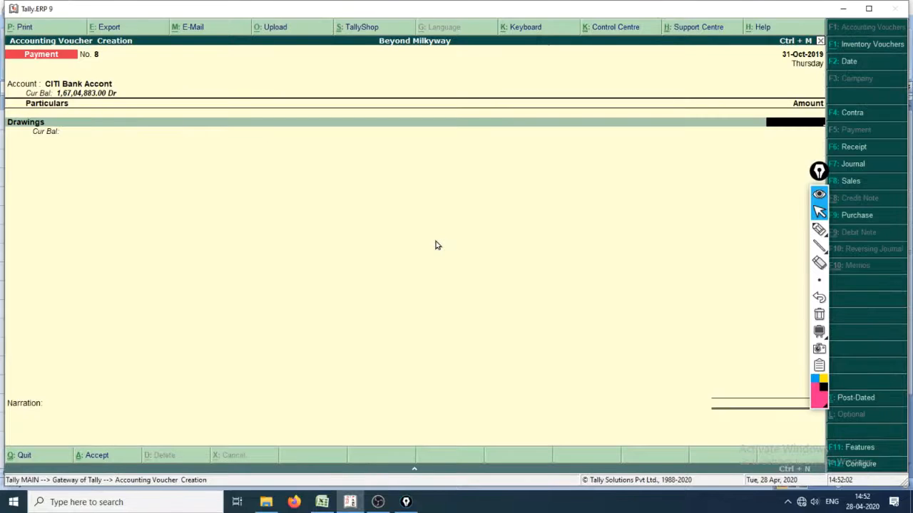
# Step: Switch to the Excel cash book and look up the amount drawn from the bank for personal use
pyautogui.hotkey('alt', 'Tab')
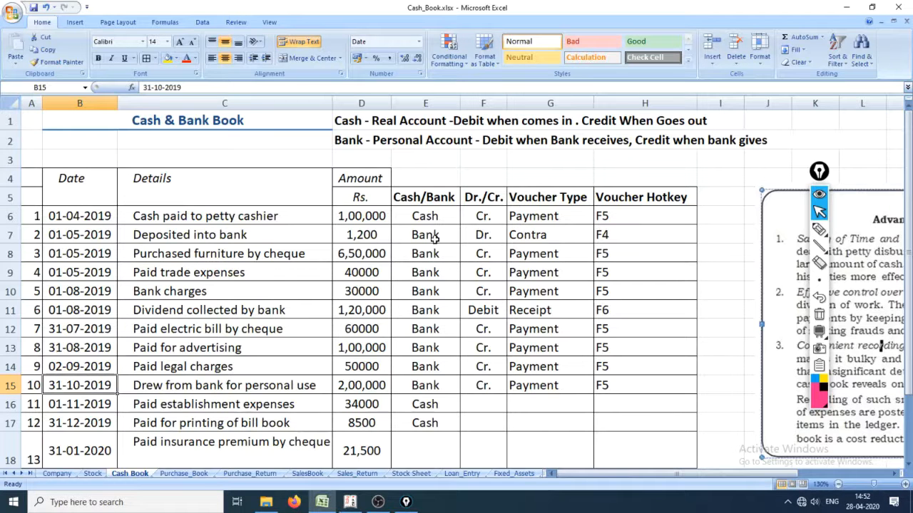
pyautogui.press('Up')
pyautogui.press('Right')
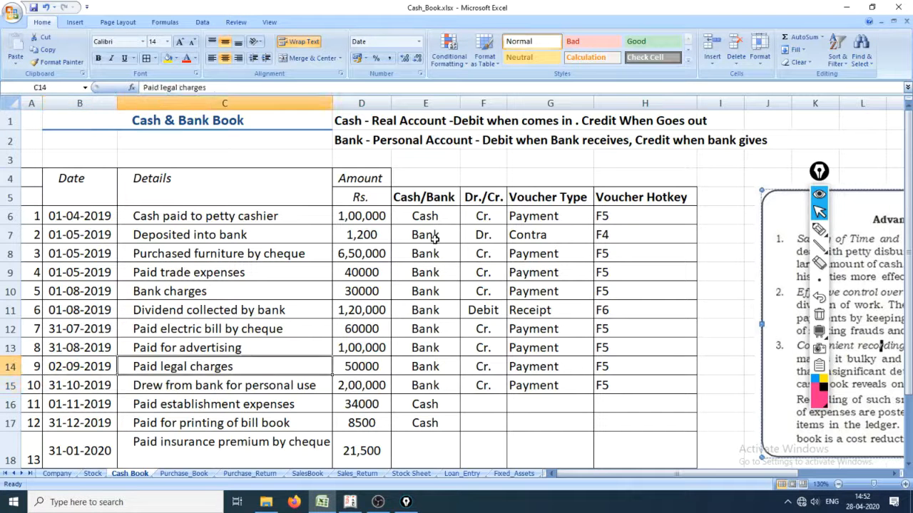
pyautogui.press('Down')
pyautogui.press('Right')
# Step: Switch to Tally.ERP 9, enter 2,00,000 for Drawings, add the narration Drawings and save the payment voucher
pyautogui.hotkey('alt', 'Tab')
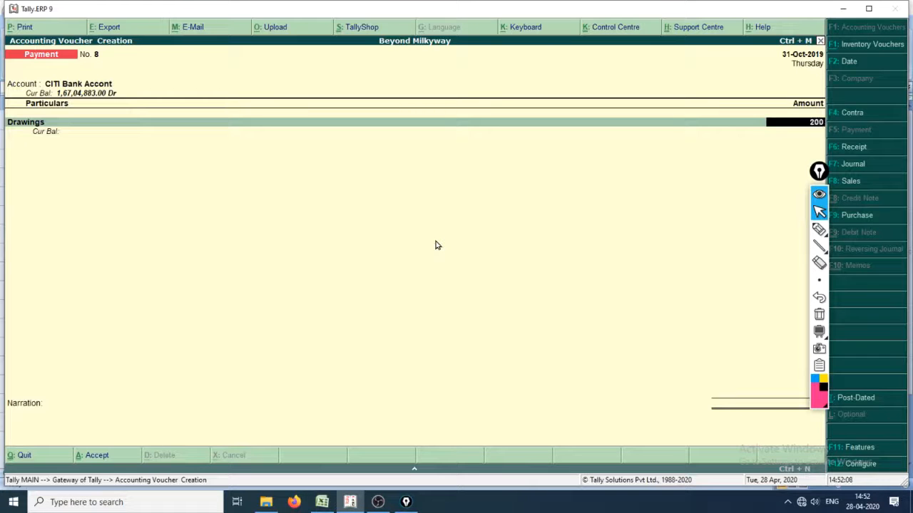
pyautogui.write('00')
pyautogui.press('Return')
pyautogui.press('Return')
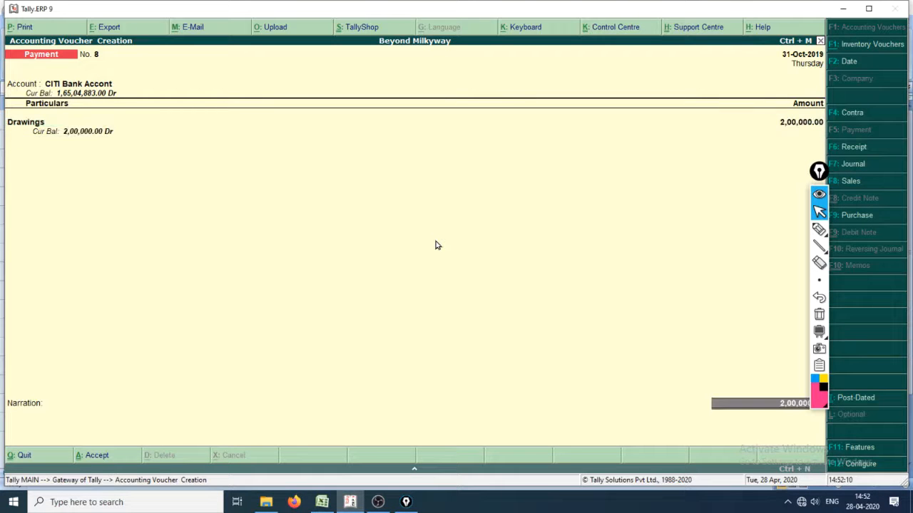
pyautogui.press('Return')
pyautogui.press('Return')
pyautogui.press('Return')
pyautogui.press('Return')
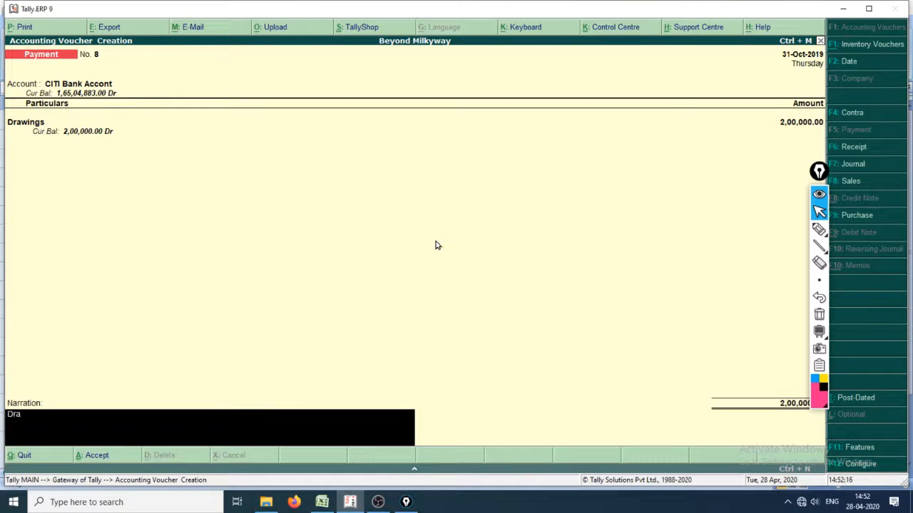
pyautogui.press('Return')
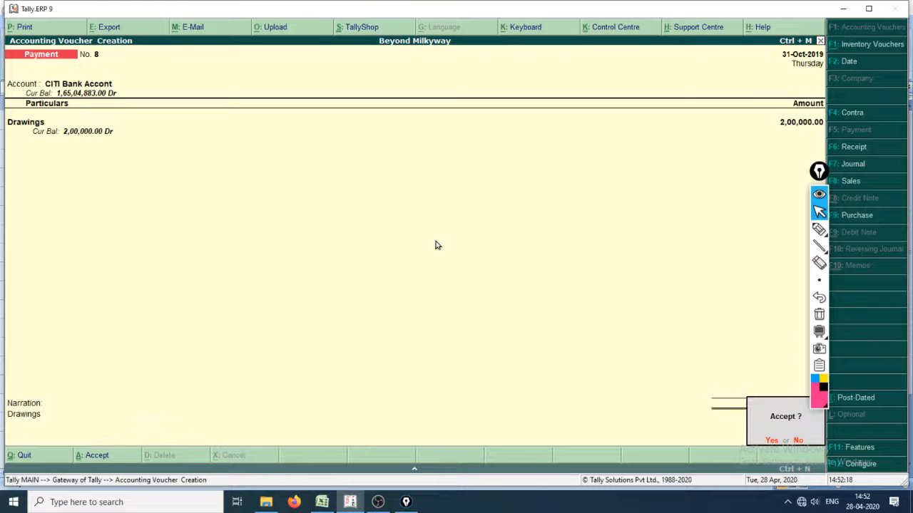
pyautogui.press('Return')
# Step: Switch to the Excel cash book and copy Cr., Payment and F5 from the legal charges row to the establishment expenses row
pyautogui.hotkey('alt', 'Tab')
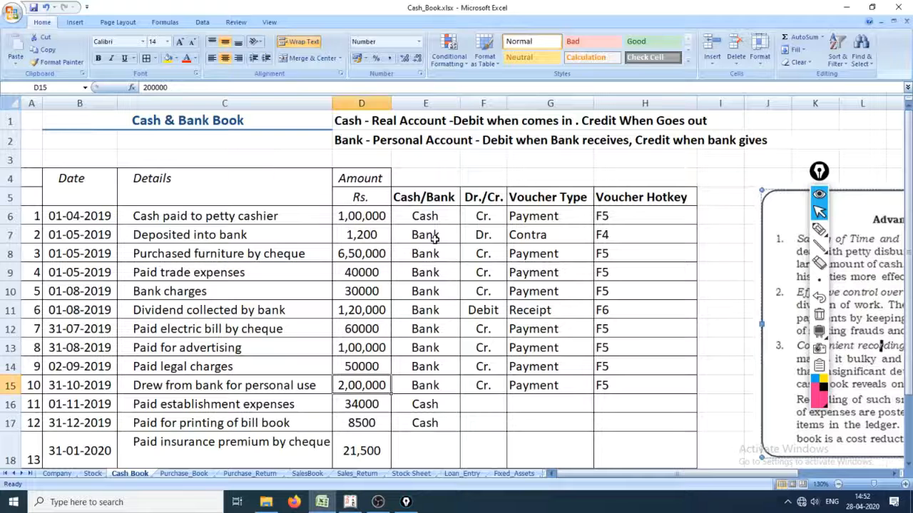
pyautogui.press('Right')
pyautogui.press('Right')
pyautogui.press('Left')
pyautogui.press('Right')
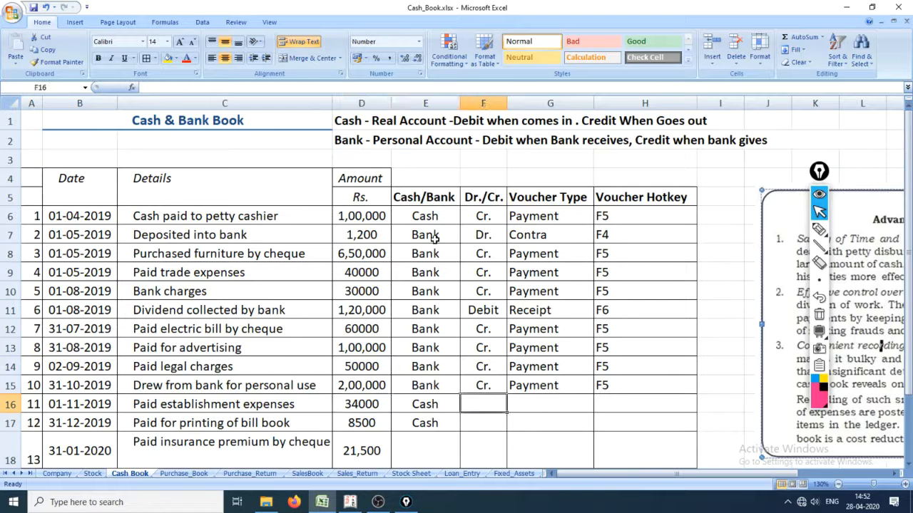
pyautogui.press('Left')
pyautogui.press('Right')
pyautogui.press('Up')
pyautogui.press('Up')
pyautogui.hotkey('shift', 'Right')
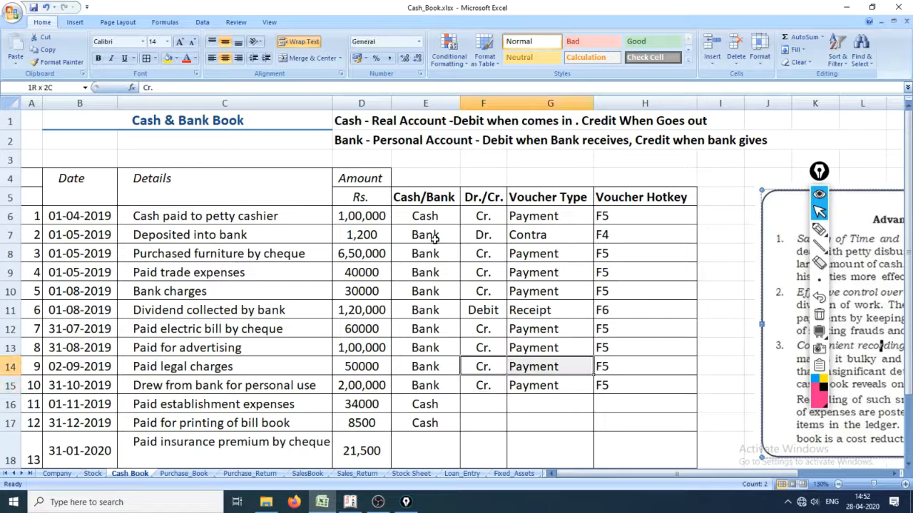
pyautogui.hotkey('shift', 'Right')
pyautogui.hotkey('ctrl', 'c')
pyautogui.press('Down')
pyautogui.press('Down')
pyautogui.press('Return')
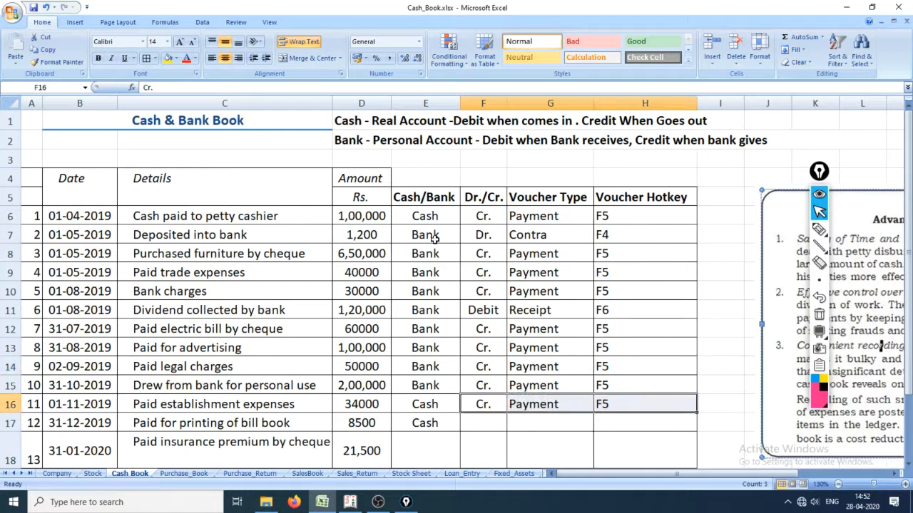
# Step: Copy Cr., Payment and F5 from the establishment expenses row to the bill book printing row
pyautogui.press('Down')
pyautogui.press('Up')
pyautogui.hotkey('shift', 'Right')
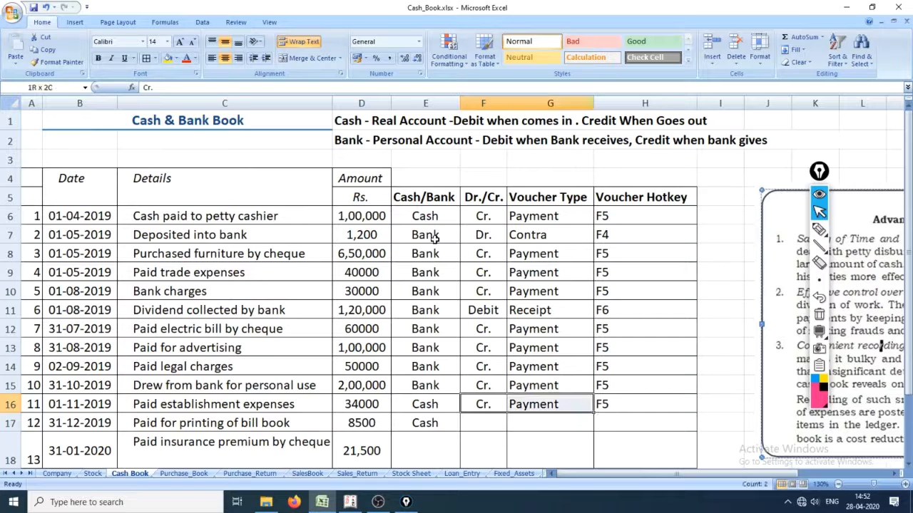
pyautogui.hotkey('shift', 'Right')
pyautogui.hotkey('ctrl', 'c')
pyautogui.press('Down')
pyautogui.press('Return')
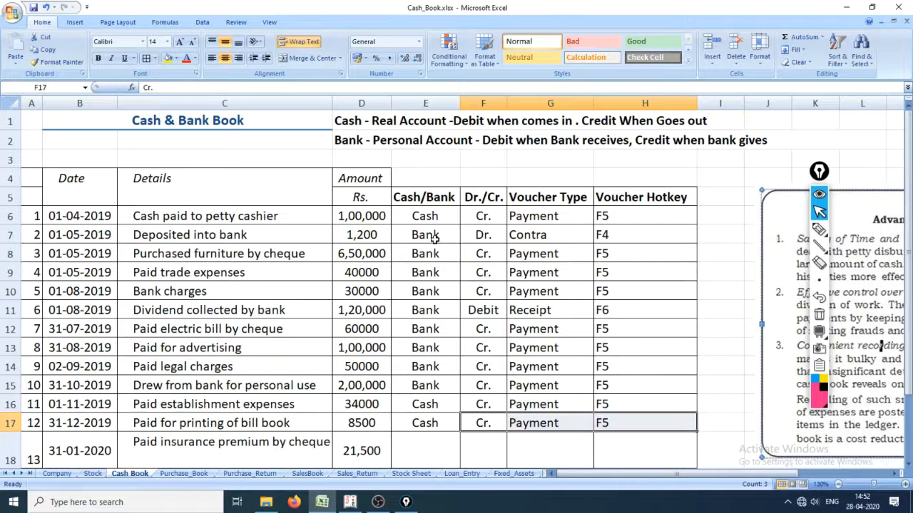
pyautogui.press('Down')
pyautogui.press('Up')
# Step: Select the full rows of the establishment expenses and bill book printing entries to examine them together
pyautogui.press('Left')
pyautogui.press('Left')
pyautogui.press('Left')
pyautogui.press('Left')
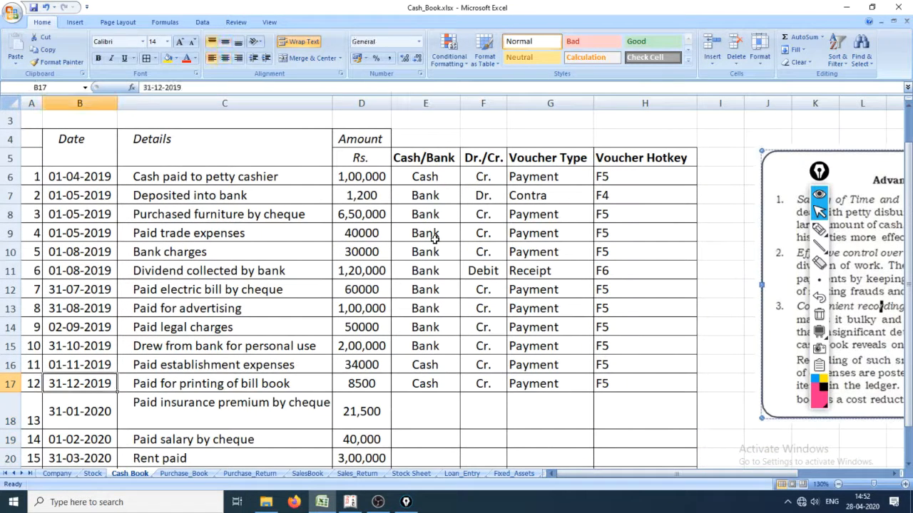
pyautogui.press('Left')
pyautogui.press('Up')
pyautogui.hotkey('shift', 'space')
pyautogui.hotkey('shift', 'Down')
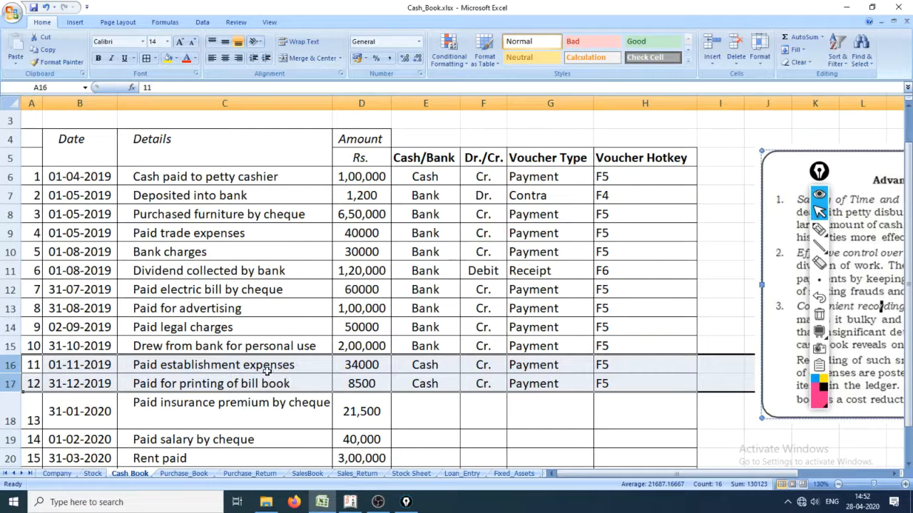
# Step: Switch to Tally.ERP 9, date the new payment voucher 1-11-2019 and choose Cash as its account
pyautogui.hotkey('alt', 'Tab')
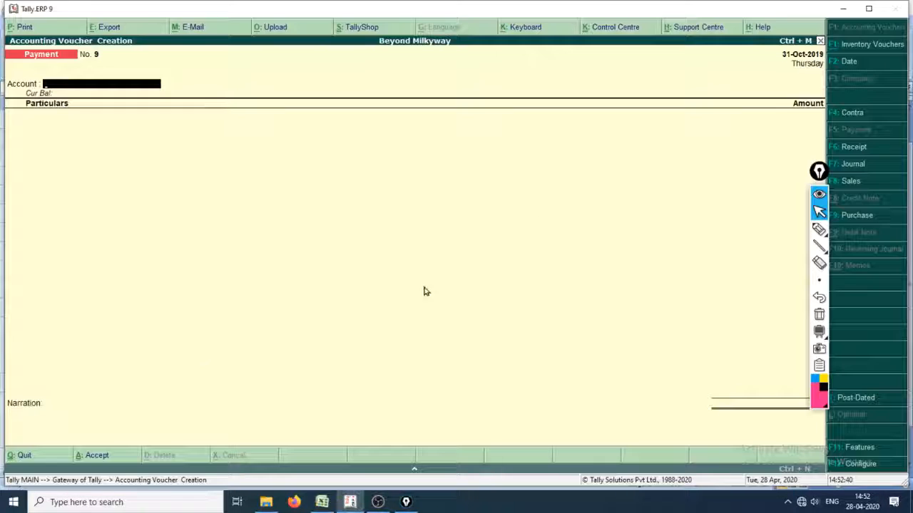
pyautogui.press('F2')
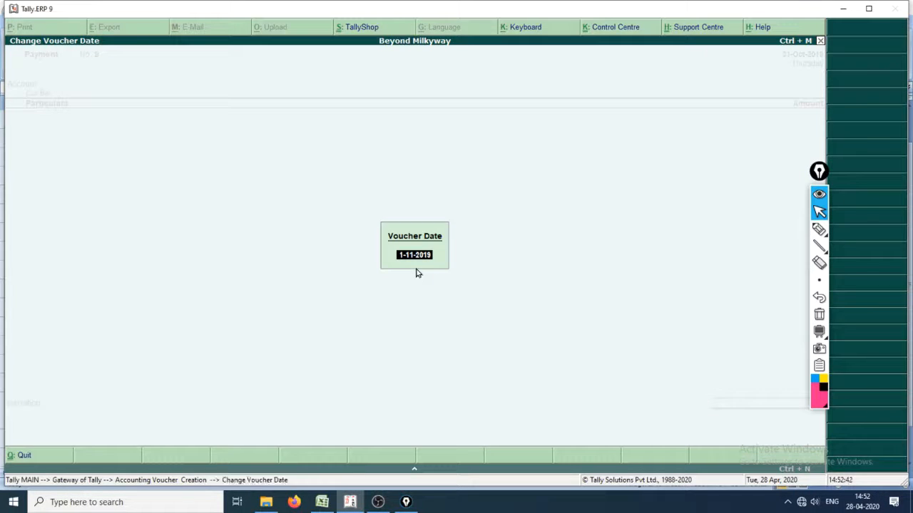
pyautogui.press('Return')
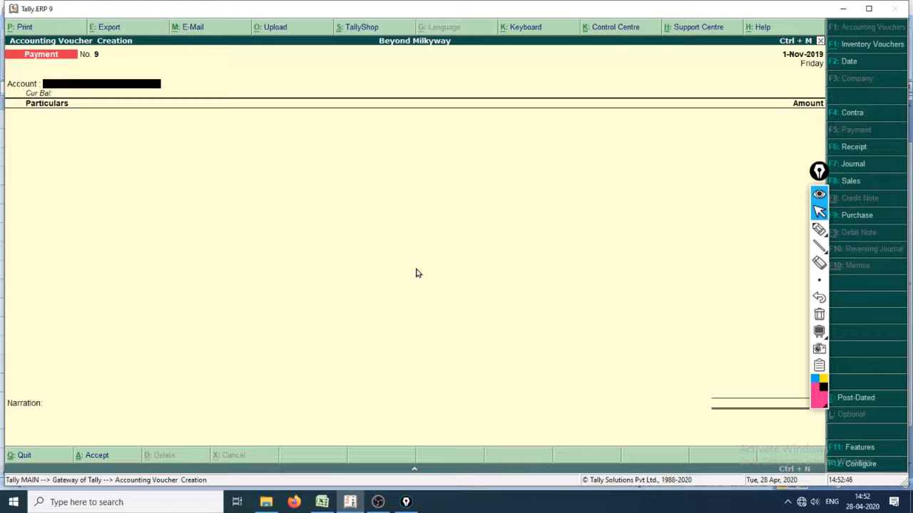
pyautogui.write('Cash')
pyautogui.press('Return')
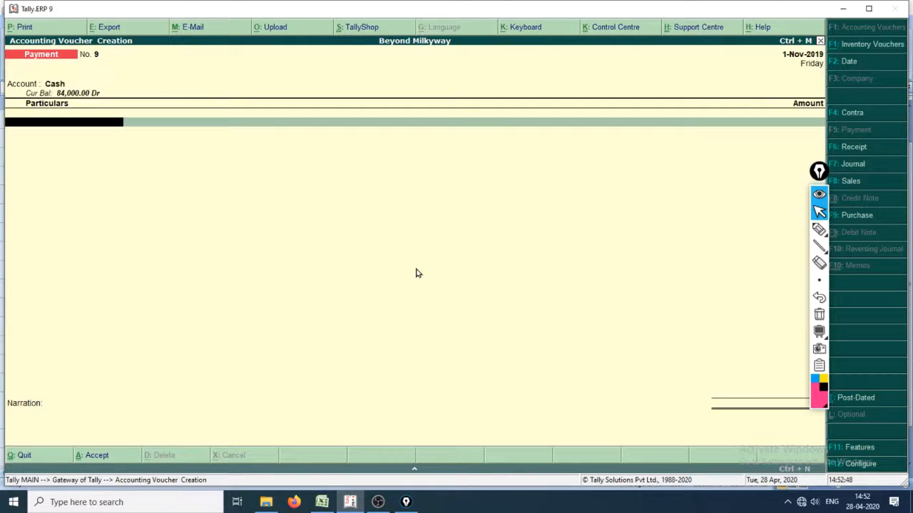
# Step: In the Excel cash book, copy the establishment expenses date 01-11-2019 over the bill book printing date and compare both entries
pyautogui.hotkey('alt', 'Tab')
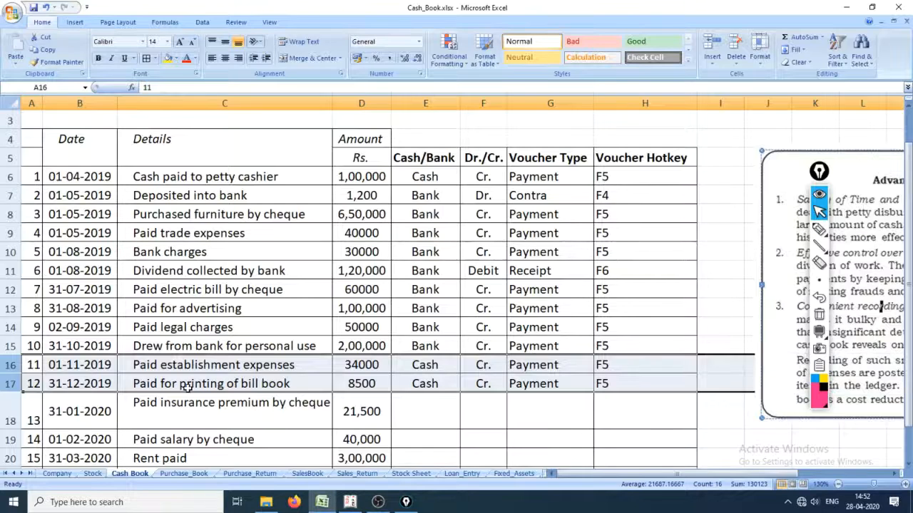
pyautogui.scroll(-1, 188, 388)
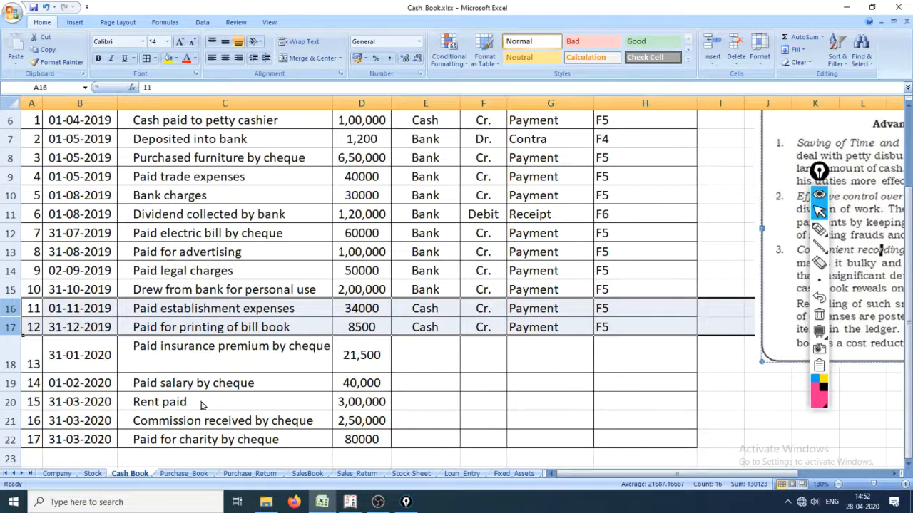
pyautogui.click(81, 329)
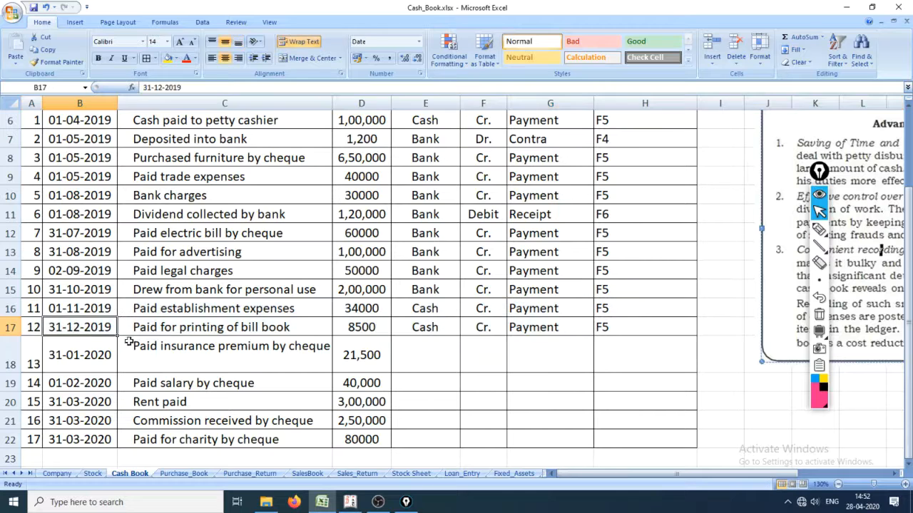
pyautogui.click(91, 309)
pyautogui.click(89, 327)
pyautogui.click(106, 314)
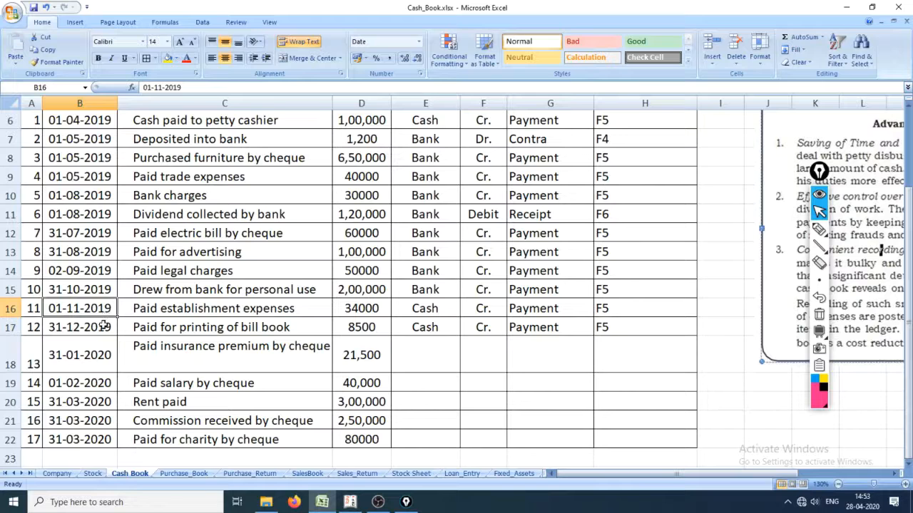
pyautogui.click(93, 328)
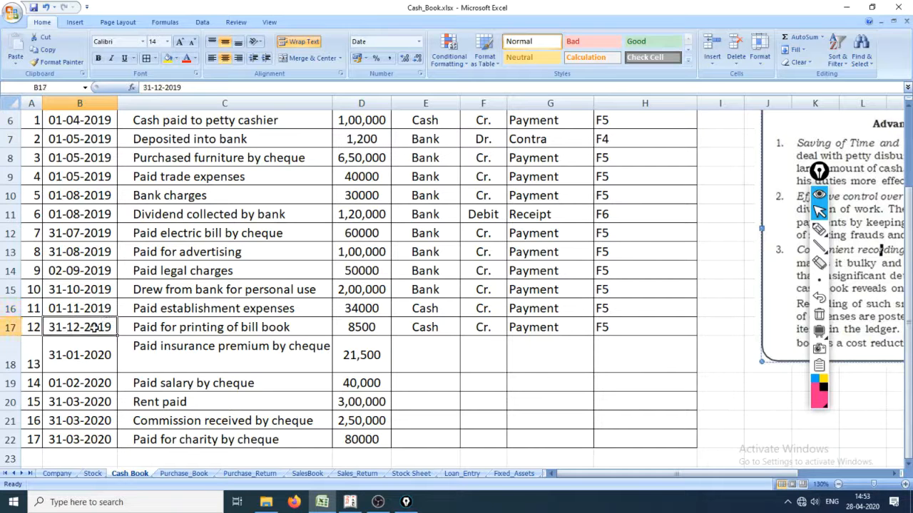
pyautogui.click(102, 314)
pyautogui.hotkey('ctrl', 'c')
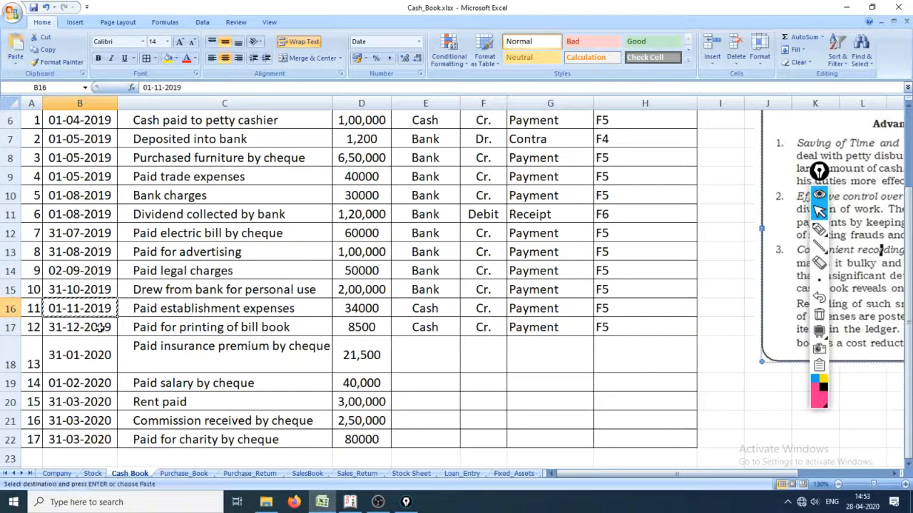
pyautogui.click(100, 328)
pyautogui.press('Return')
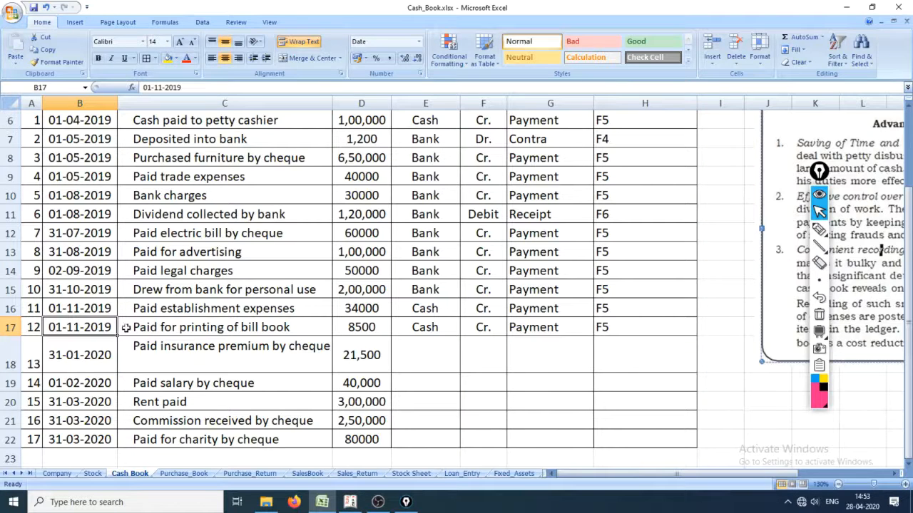
pyautogui.click(160, 308)
pyautogui.click(224, 332)
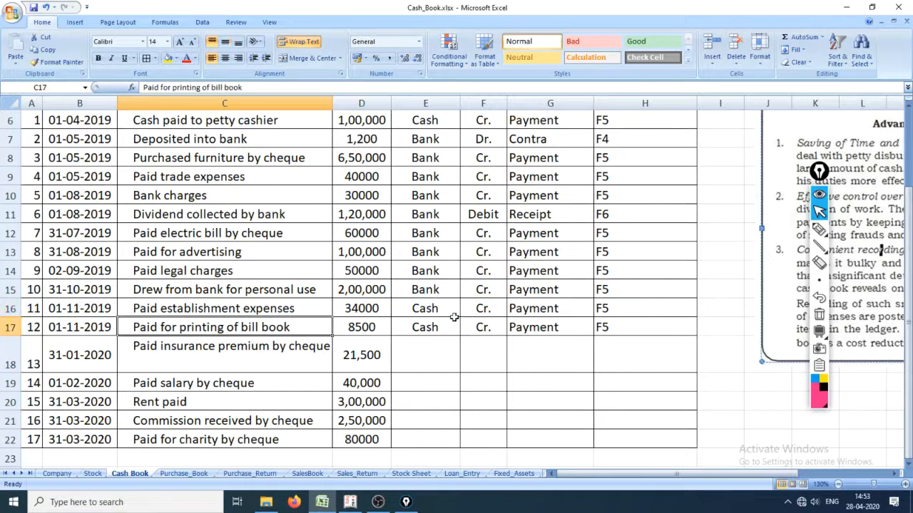
pyautogui.moveTo(445, 307); pyautogui.dragTo(475, 326)
# Step: Switch to Tally.ERP 9 and start a ledger named Establishment Expenses from the voucher's particulars, grouped under Indirect Expenses
pyautogui.hotkey('alt', 'Tab')
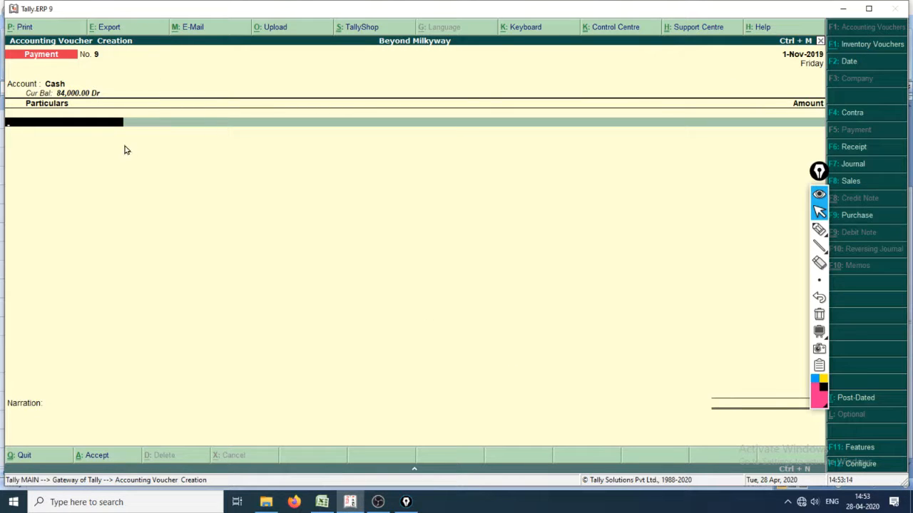
pyautogui.hotkey('alt', 'c')
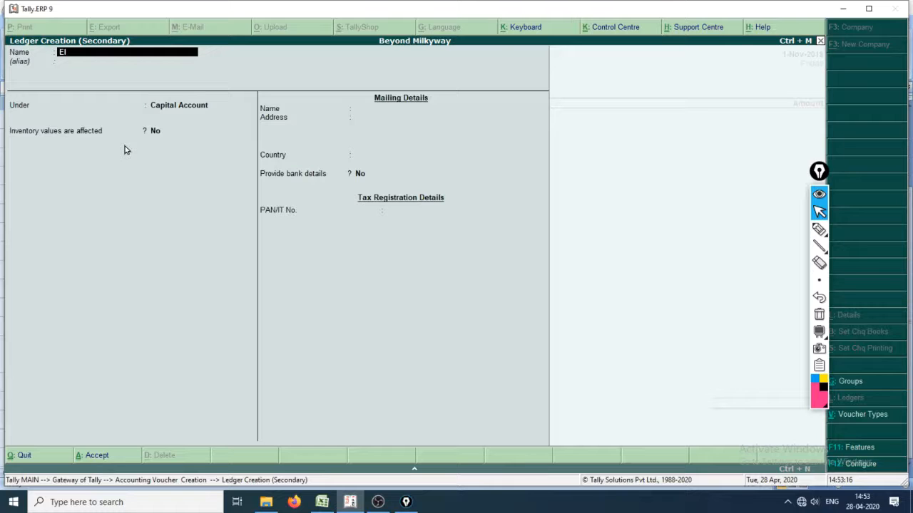
pyautogui.write('Establishment Expenses')
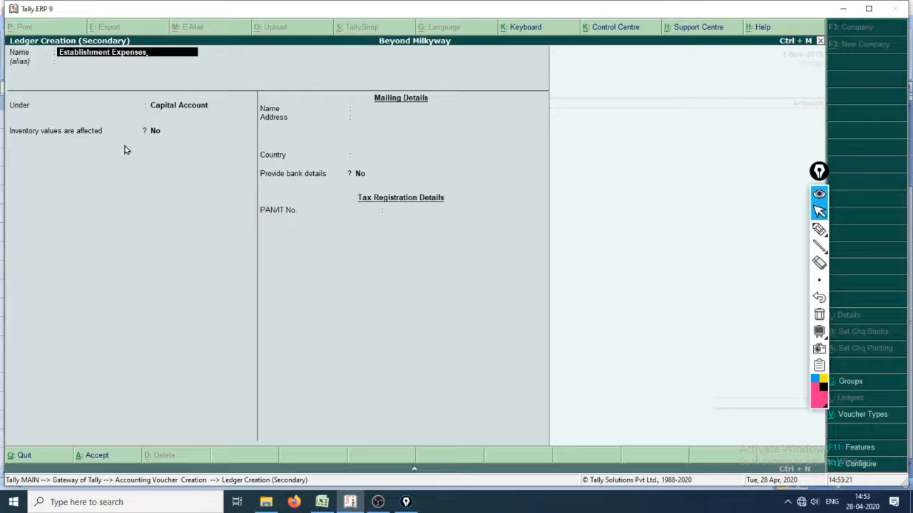
pyautogui.press('Return')
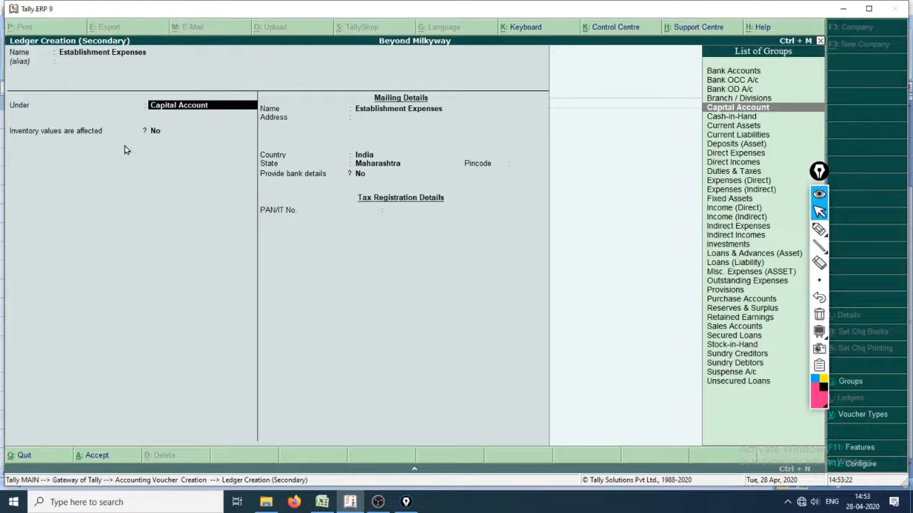
pyautogui.press('Down')
pyautogui.press('Down')
pyautogui.press('Down')
pyautogui.press('Down')
pyautogui.press('Down')
pyautogui.press('Down')
pyautogui.press('Down')
pyautogui.press('Down')
pyautogui.press('Down')
pyautogui.press('Down')
pyautogui.press('Down')
pyautogui.press('Down')
pyautogui.press('Down')
pyautogui.press('Down')
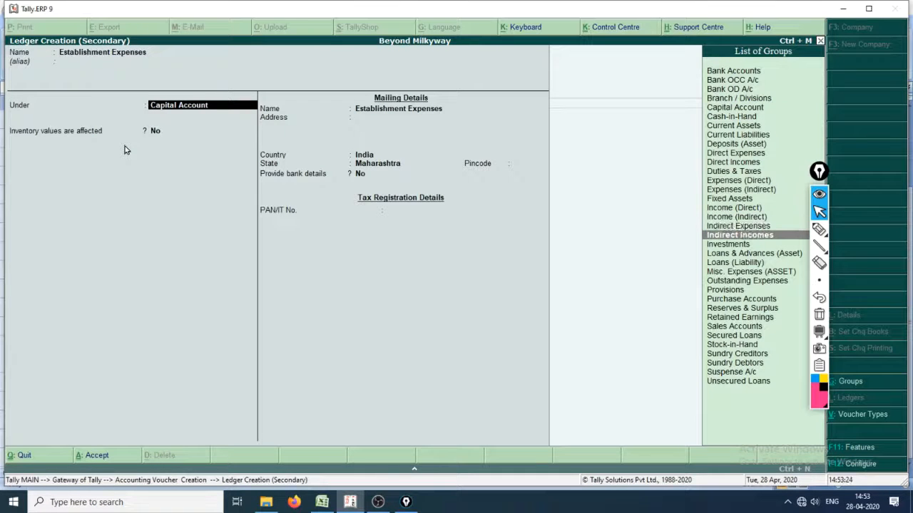
pyautogui.press('Down')
pyautogui.press('Down')
pyautogui.press('Down')
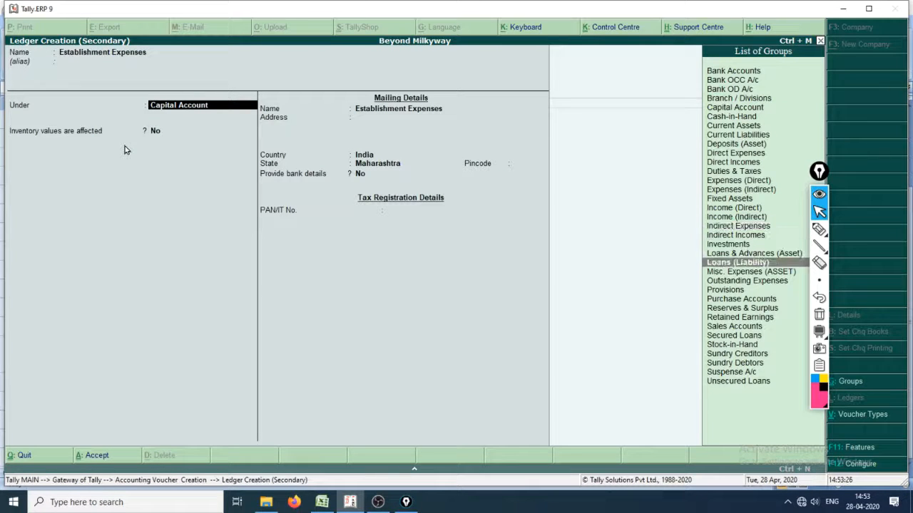
pyautogui.press('Up')
pyautogui.press('Up')
pyautogui.press('Up')
pyautogui.press('Up')
pyautogui.press('Up')
pyautogui.press('Up')
pyautogui.press('Up')
pyautogui.press('Up')
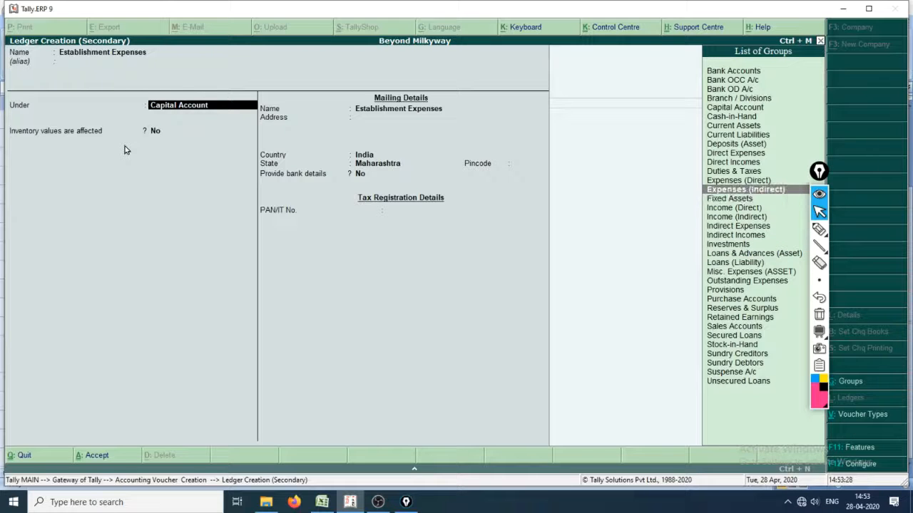
pyautogui.press('Return')
# Step: Accept the default inventory setting and Not Applicable ledger type, and save the Establishment Expenses ledger into the voucher
pyautogui.press('Return')
pyautogui.press('Return')
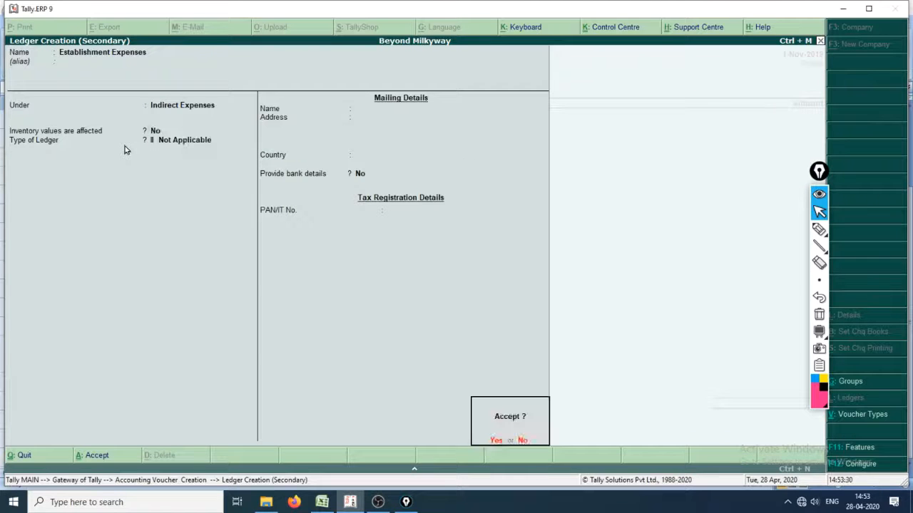
pyautogui.press('Return')
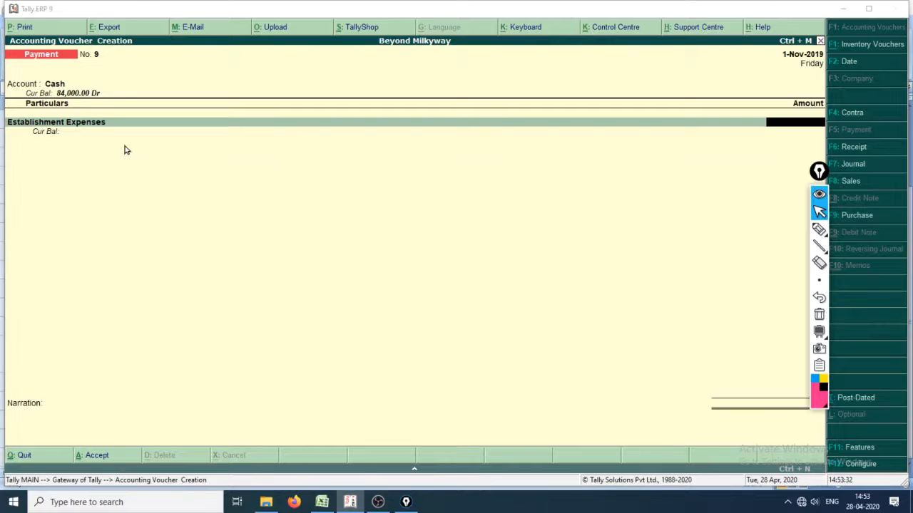
# Step: Check the establishment expenses amount in the Excel cash book and enter 34,000 for it in the Tally.ERP 9 voucher
pyautogui.hotkey('alt', 'Tab')
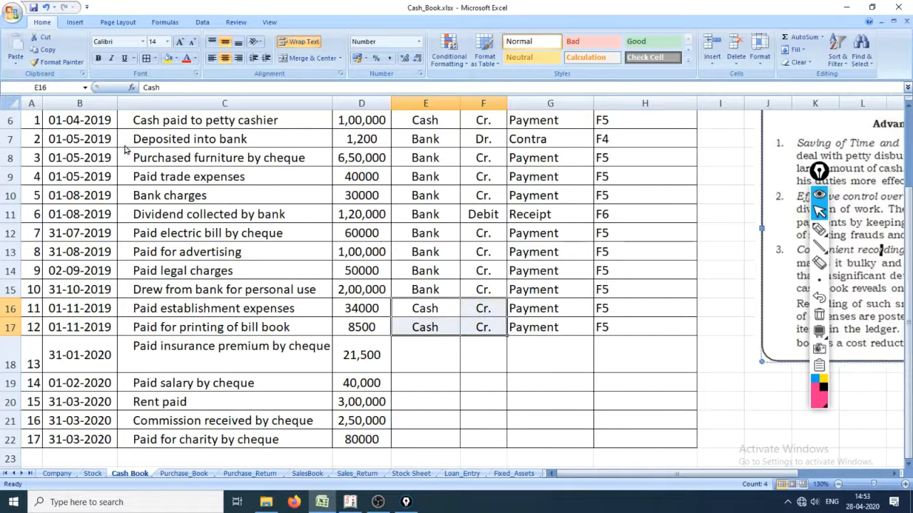
pyautogui.hotkey('alt', 'Tab')
pyautogui.write('34,000')
pyautogui.press('Return')
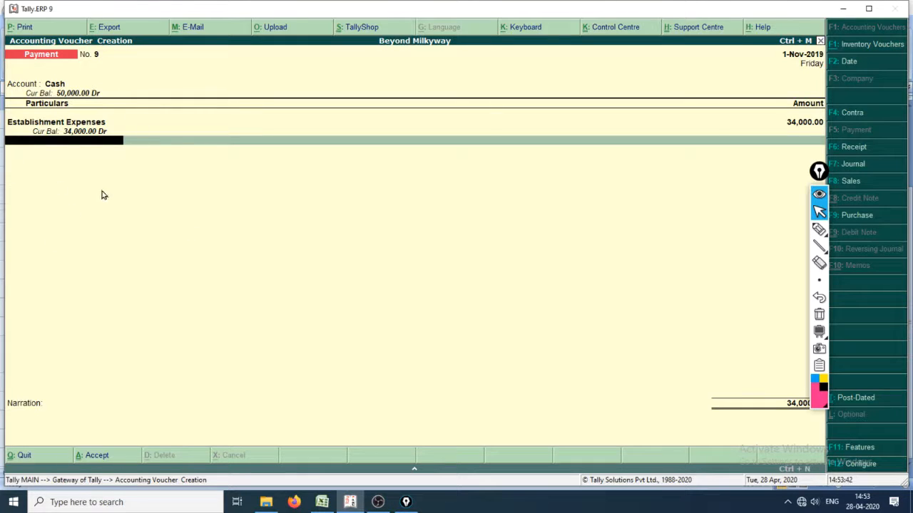
pyautogui.press('Return')
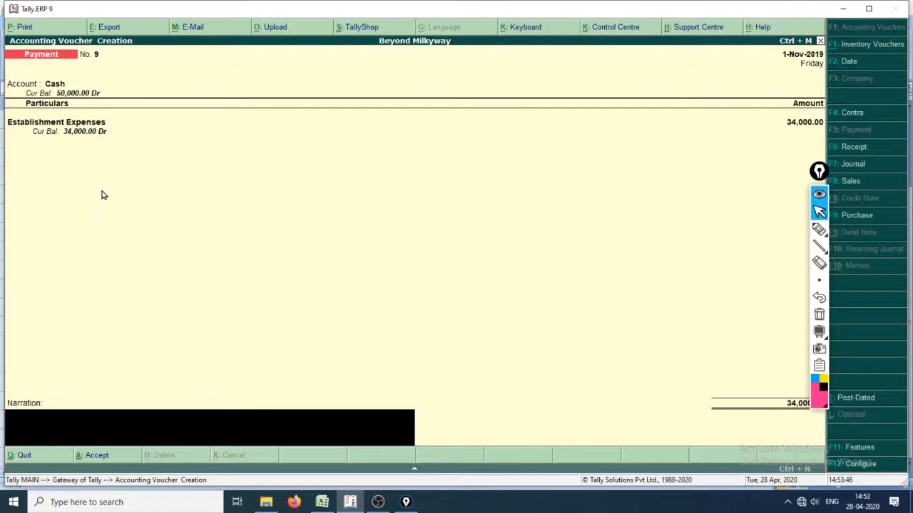
pyautogui.press('BackSpace')
pyautogui.press('Return')
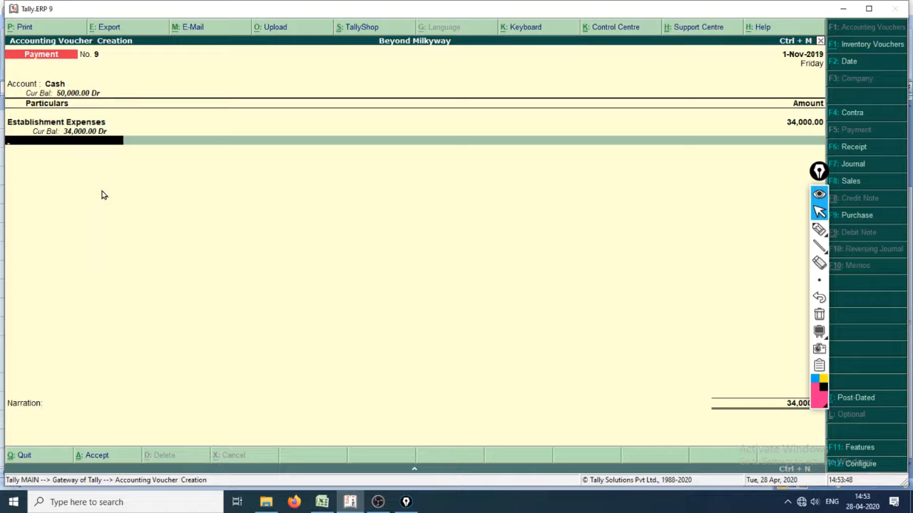
# Step: Start another ledger from the voucher's next particulars line for the bill book printing expense, checking the entry in the Excel cash book
pyautogui.hotkey('alt', 'c')
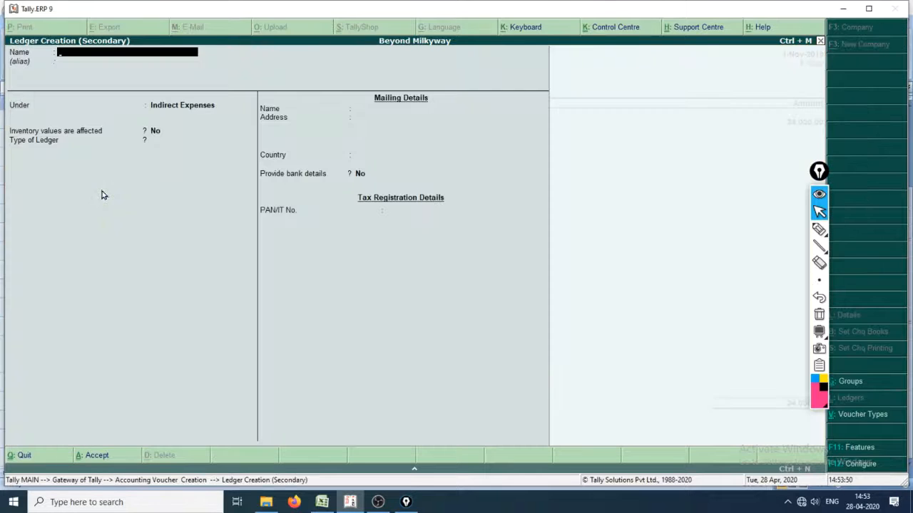
pyautogui.hotkey('alt', 'Tab')
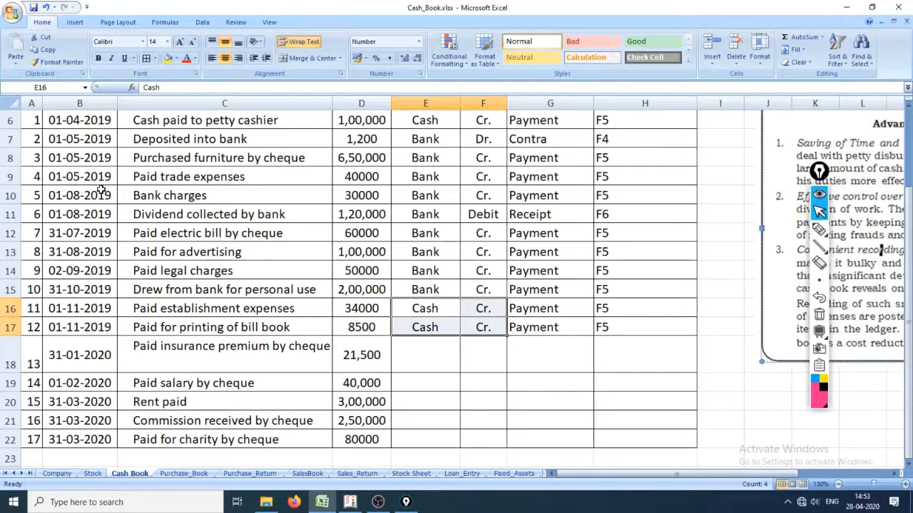
pyautogui.hotkey('alt', 'Tab')
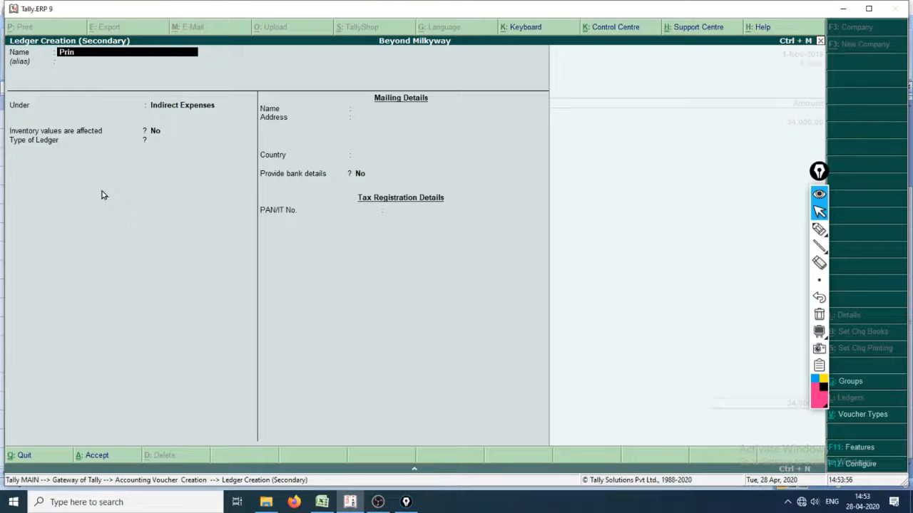
# Step: Create a ledger named Printing under Indirect Expenses, leaving inventory values unaffected and the ledger type Not Applicable
pyautogui.press('Return')
pyautogui.press('Return')
pyautogui.press('Return')
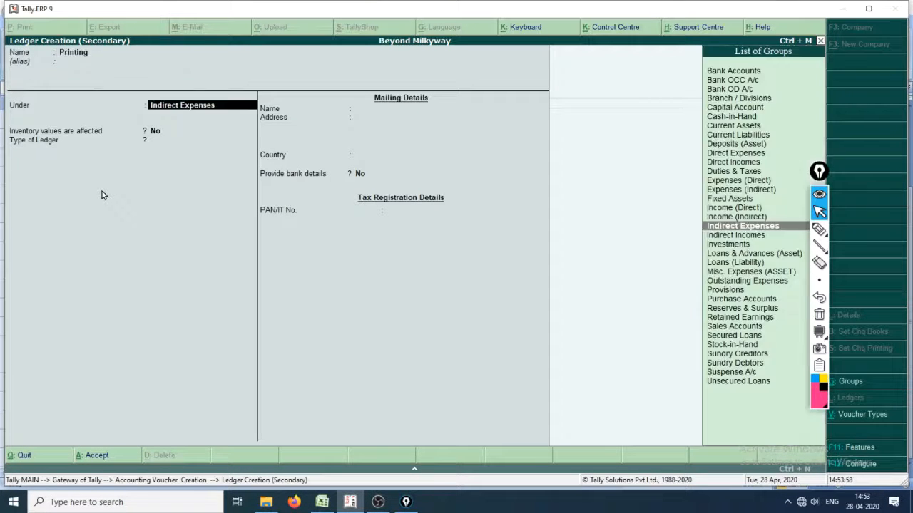
pyautogui.press('Return')
pyautogui.press('Return')
pyautogui.press('Return')
pyautogui.press('Return')
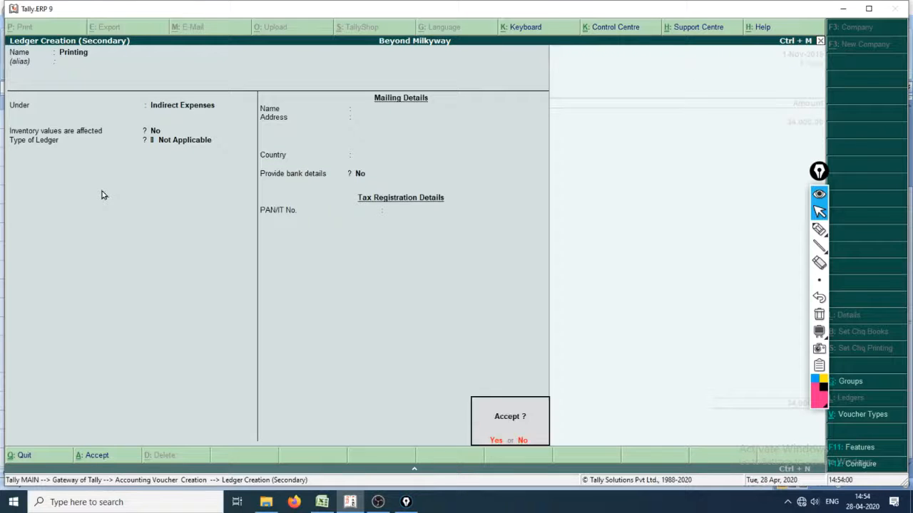
# Step: Look up the bill book printing amount in the Excel cash book and enter 8,500 for Printing in the Tally payment voucher
pyautogui.hotkey('alt', 'Tab')
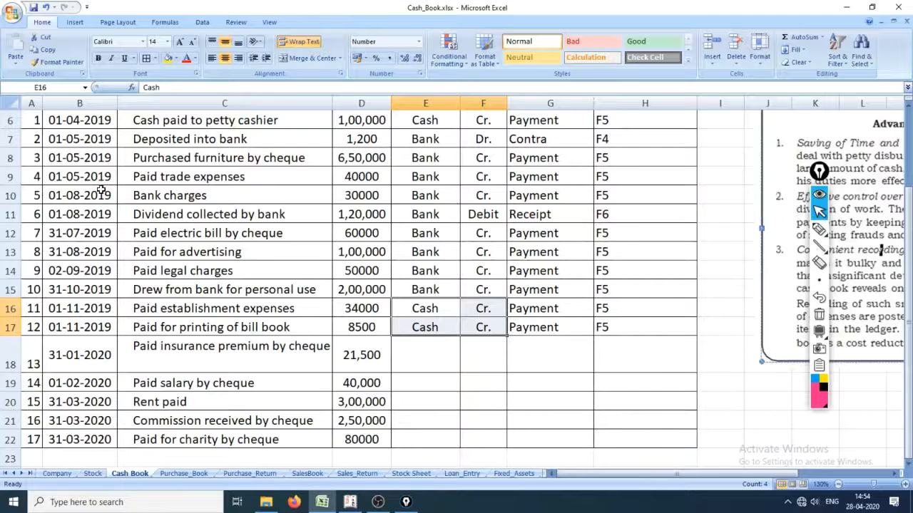
pyautogui.hotkey('alt', 'Tab')
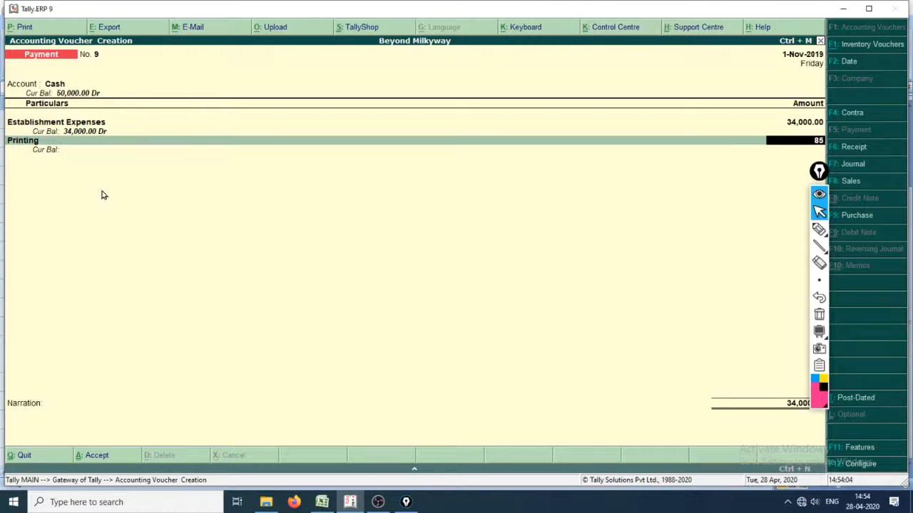
pyautogui.press('Return')
pyautogui.press('Return')
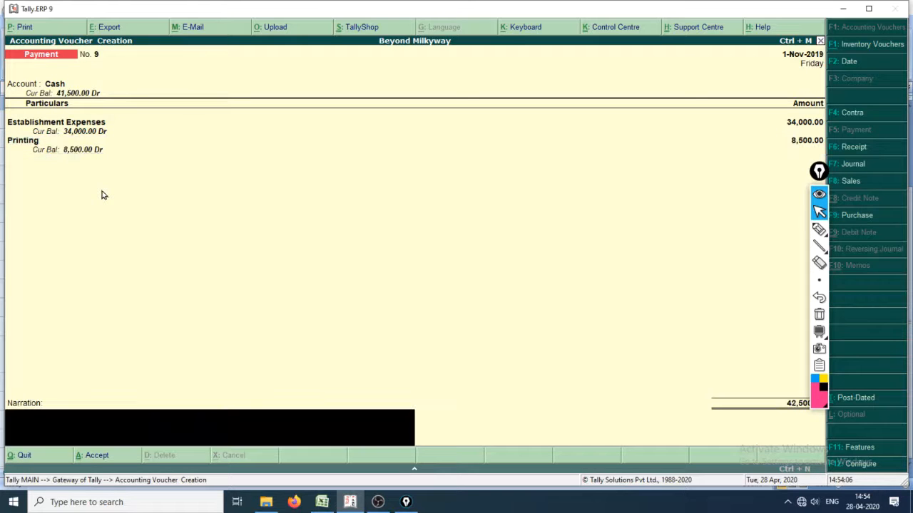
# Step: Write the annotation "Establishment Dr." over the voucher with the pen overlay's text tool at a larger size
pyautogui.click(819, 229)
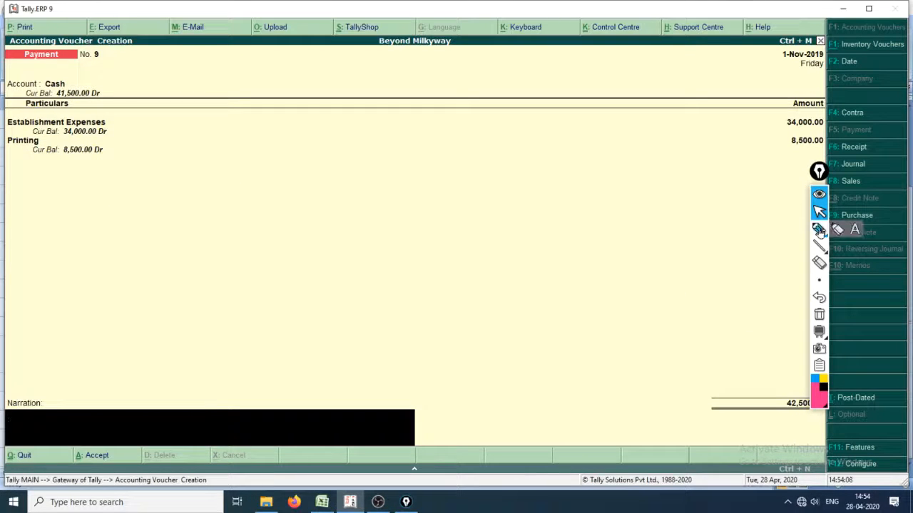
pyautogui.click(854, 229)
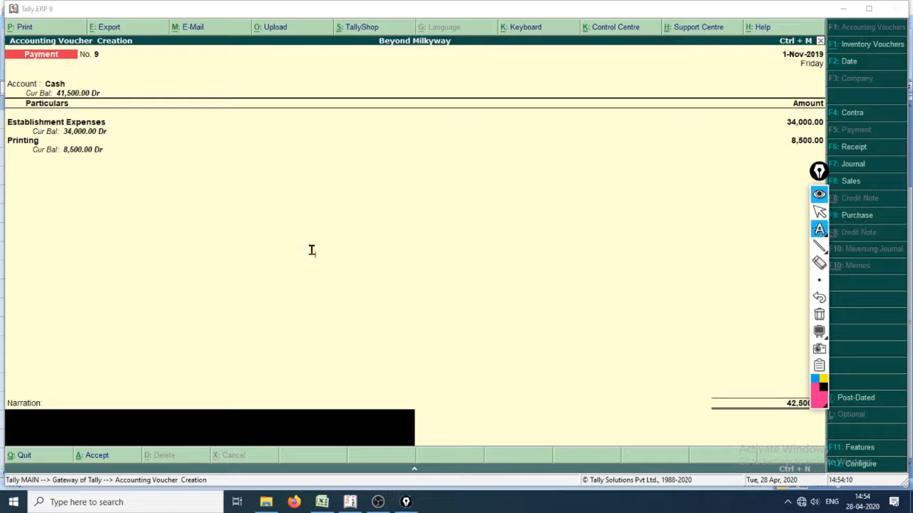
pyautogui.click(819, 280)
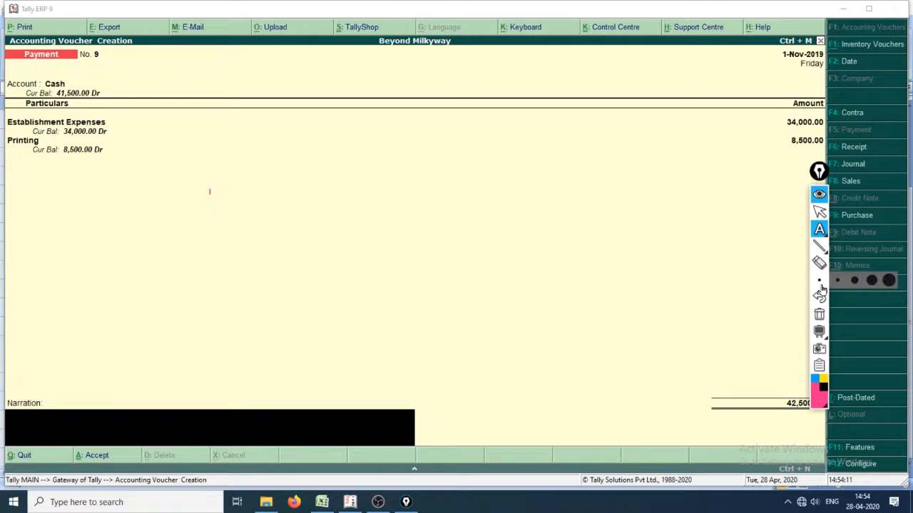
pyautogui.click(872, 279)
pyautogui.write('Ca')
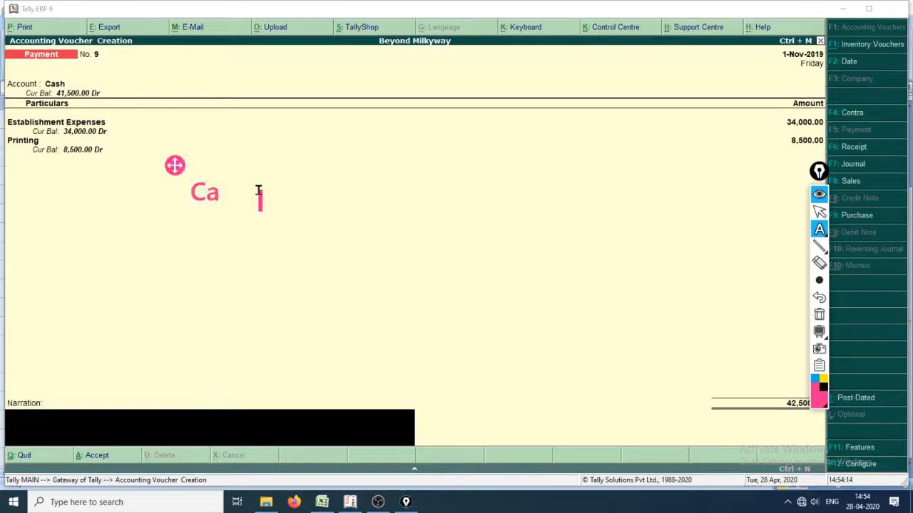
pyautogui.press('BackSpace')
pyautogui.press('BackSpace')
pyautogui.write('Esta')
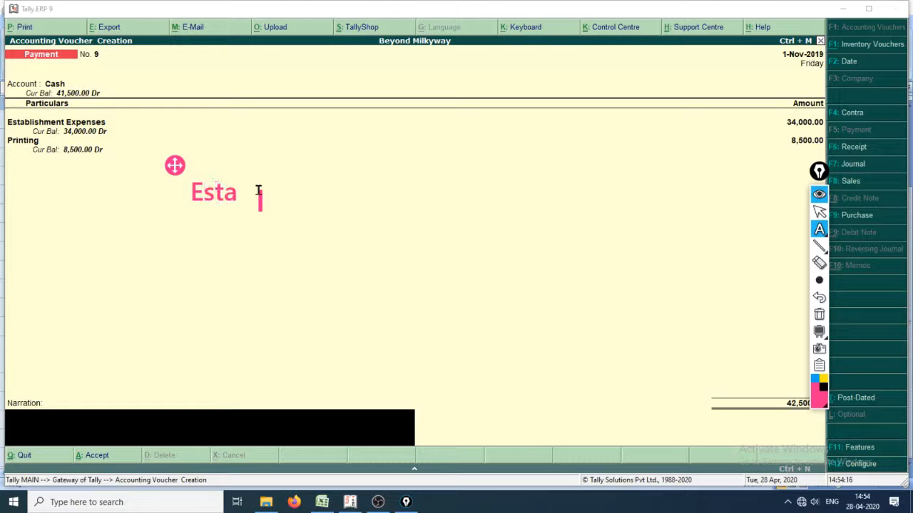
pyautogui.write('blishment Dr.')
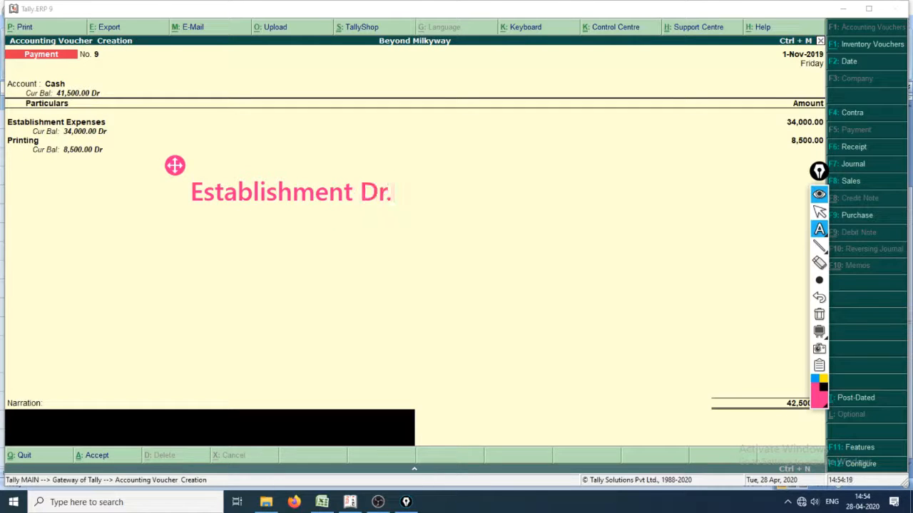
# Step: Add the lines "Printing Dr." and "To Cash" beneath the Establishment annotation, and hide the pen overlay
pyautogui.press('Return')
pyautogui.write('Printing Dr.')
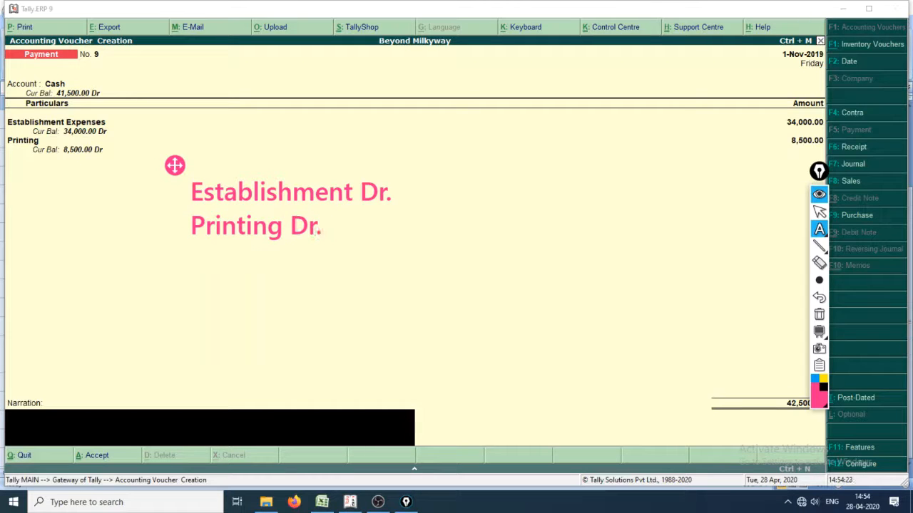
pyautogui.press('Return')
pyautogui.write('To Cash')
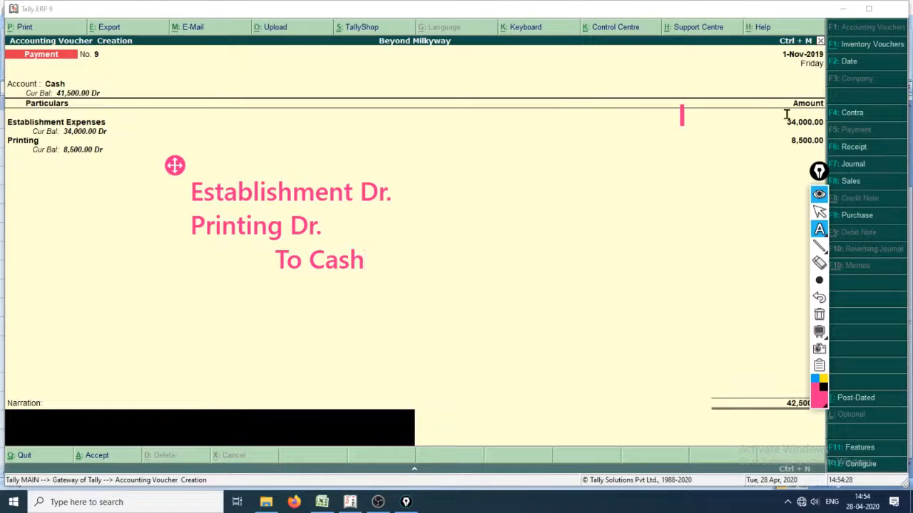
pyautogui.click(780, 52)
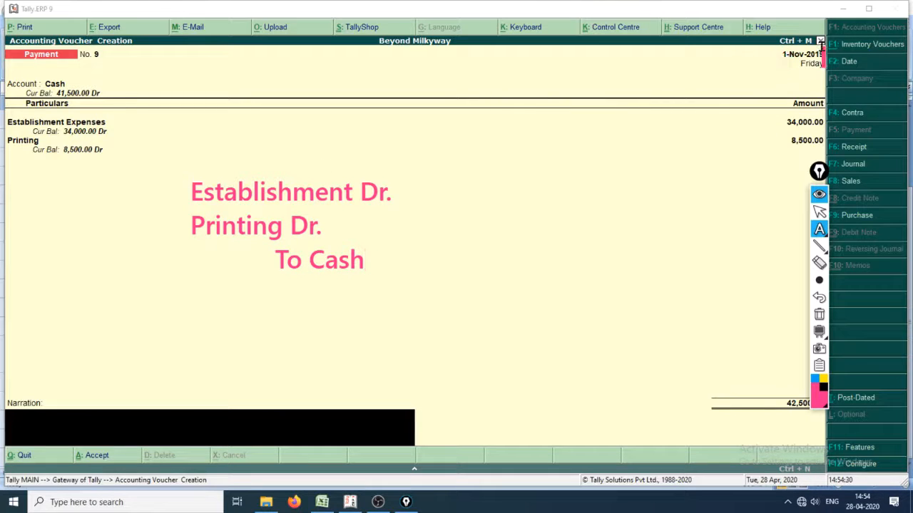
pyautogui.moveTo(822, 281)
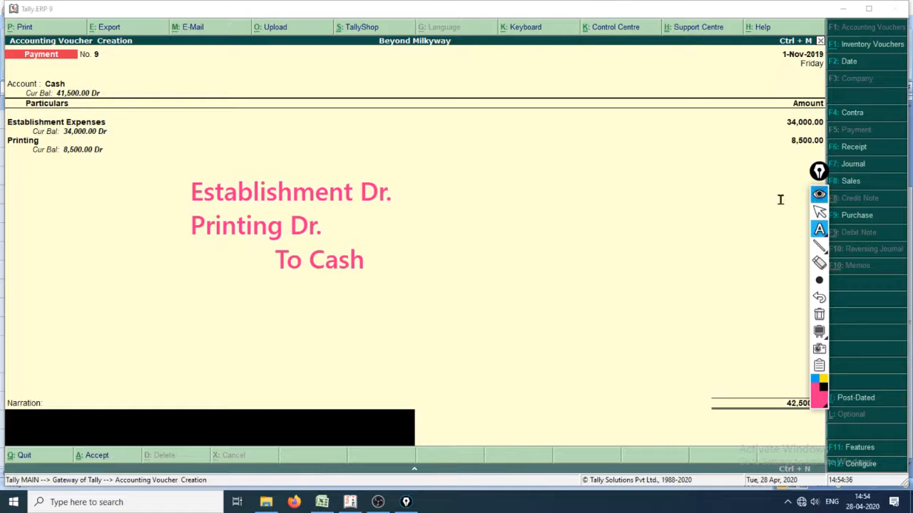
pyautogui.click(465, 323)
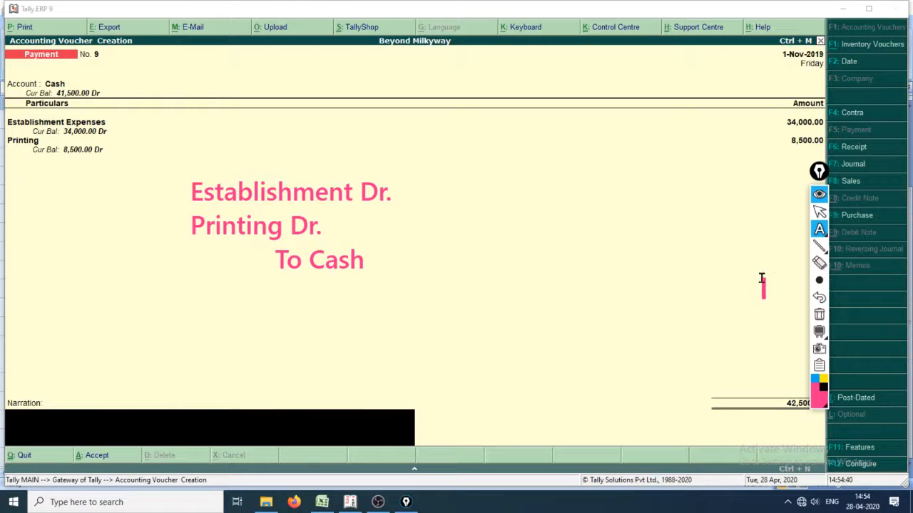
pyautogui.hotkey('ctrl', 'shift', '1')
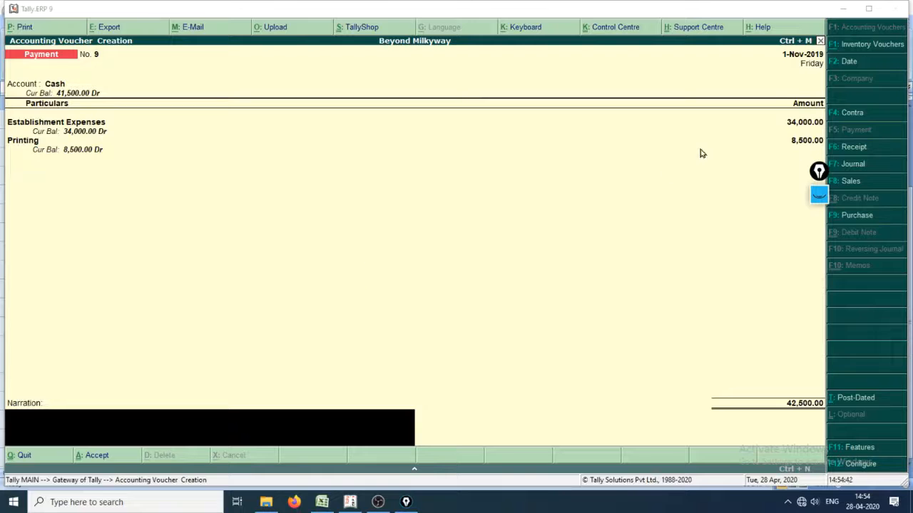
# Step: Enter the narration "Paid for Printing and Establishment" and save the payment voucher
pyautogui.click(461, 235)
pyautogui.press('Return')
pyautogui.press('Return')
pyautogui.press('Return')
pyautogui.press('Return')
pyautogui.press('Return')
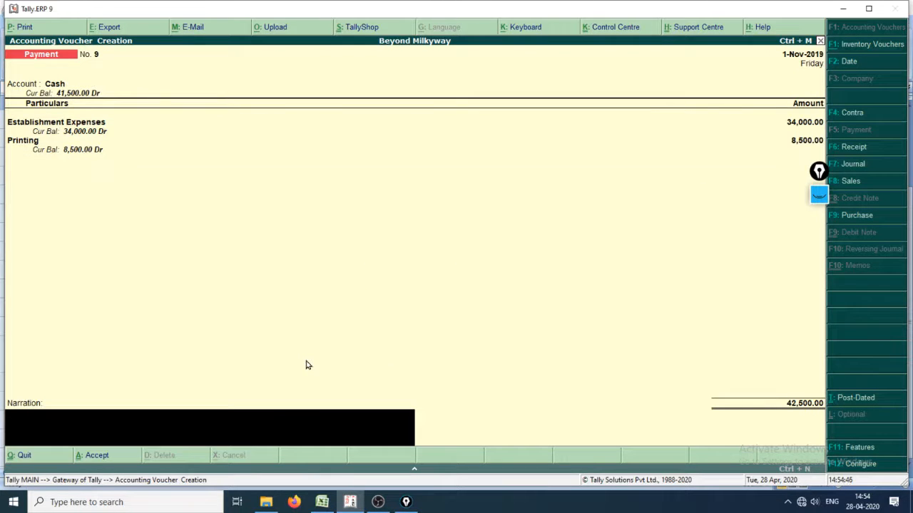
pyautogui.write('Paid for Printing and Establishment')
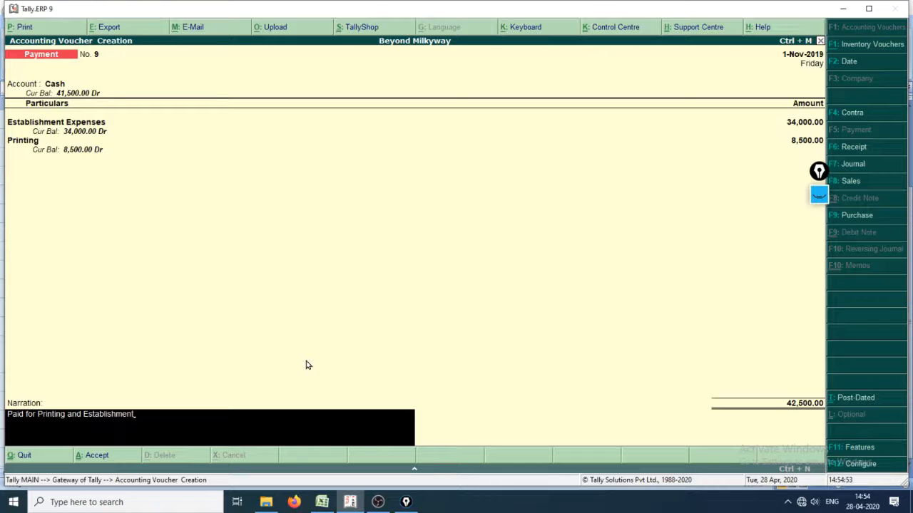
pyautogui.press('Return')
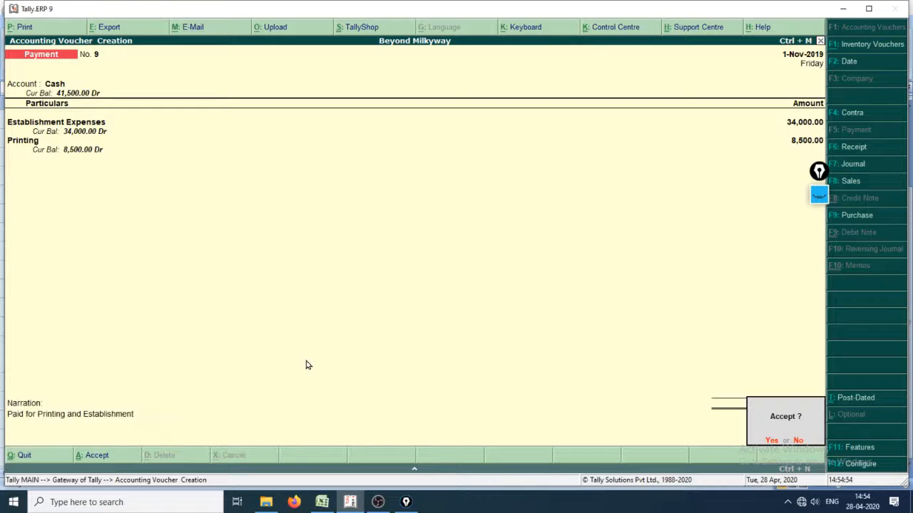
pyautogui.press('y')
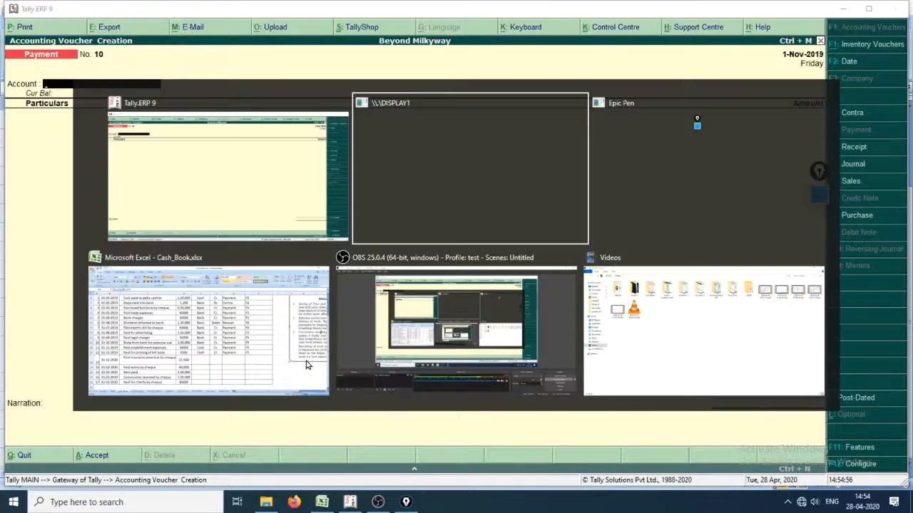
# Step: Switch to the Excel cash book and select the date of the insurance premium entry in row 18
pyautogui.press('super+Tab')
pyautogui.click(307, 364)
pyautogui.press('Down')
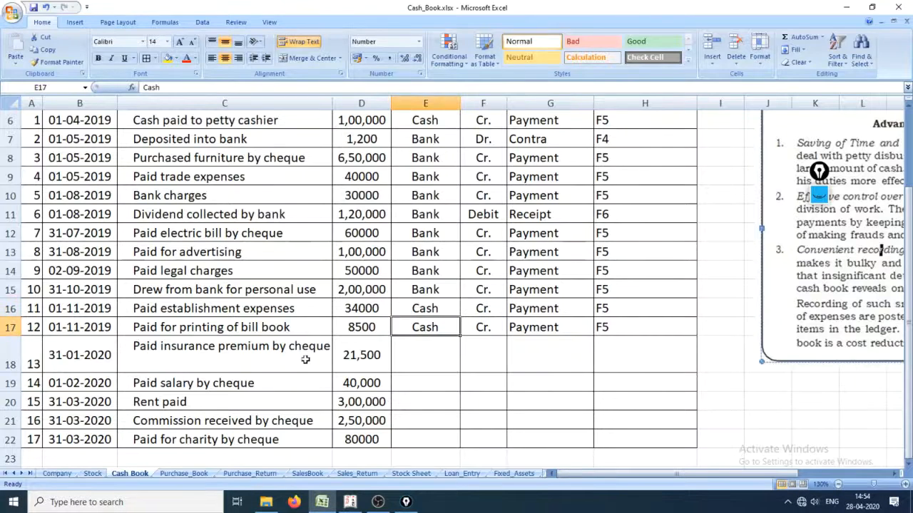
pyautogui.press('Down')
pyautogui.press('Left')
pyautogui.press('Left')
pyautogui.press('Left')
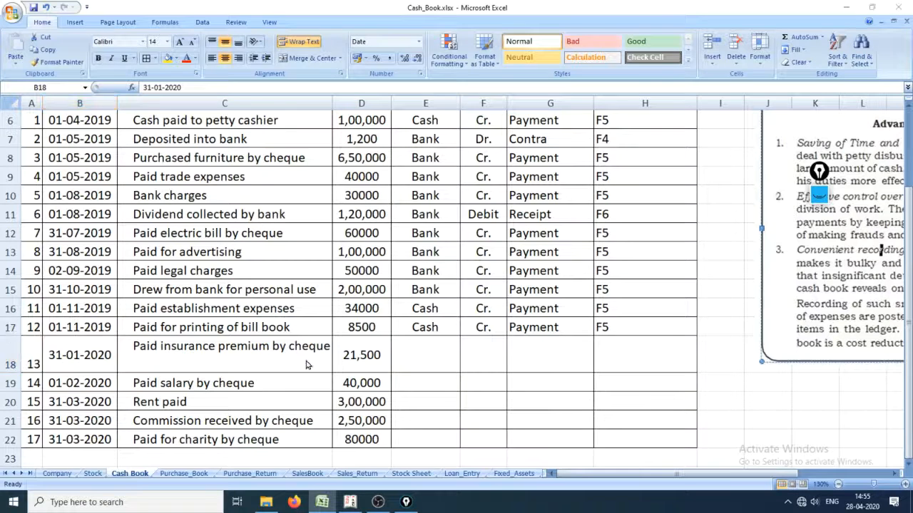
# Step: Return to Tally, set the new payment voucher's date to 31-Jan-2020 and choose CITI Bank Accont as the account
pyautogui.hotkey('alt', 'Tab')
pyautogui.press('F2')
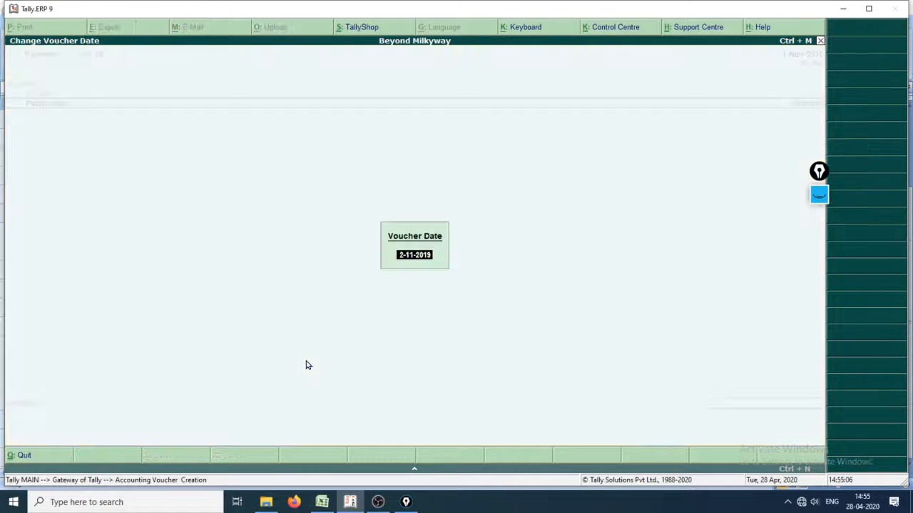
pyautogui.write('31-1-2020')
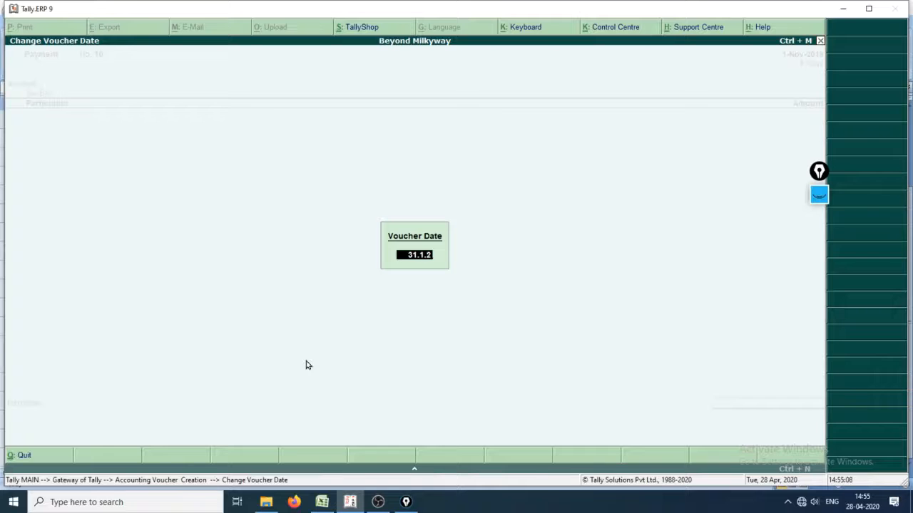
pyautogui.press('Return')
pyautogui.write('ci')
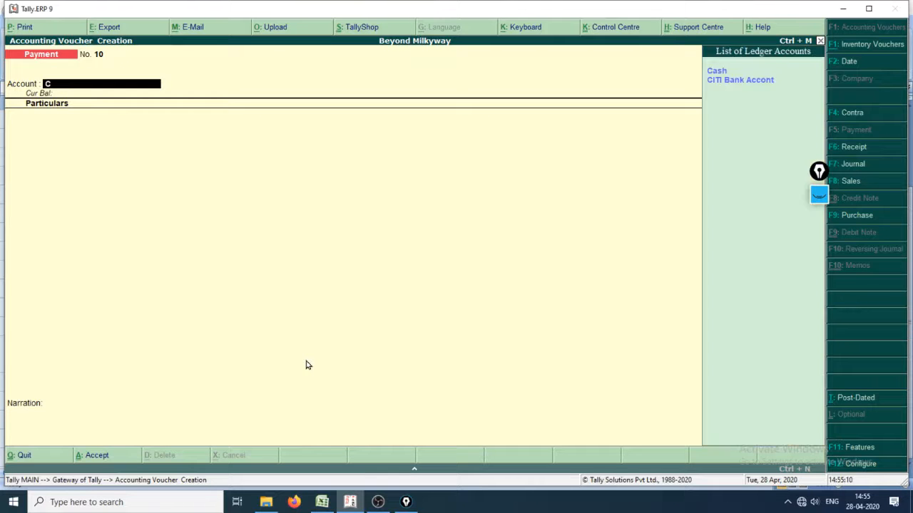
pyautogui.press('Return')
# Step: Check the entry's description in Excel and create the ledger Insurance Premium under Indirect Expenses from the Tally voucher
pyautogui.hotkey('alt', 'Tab')
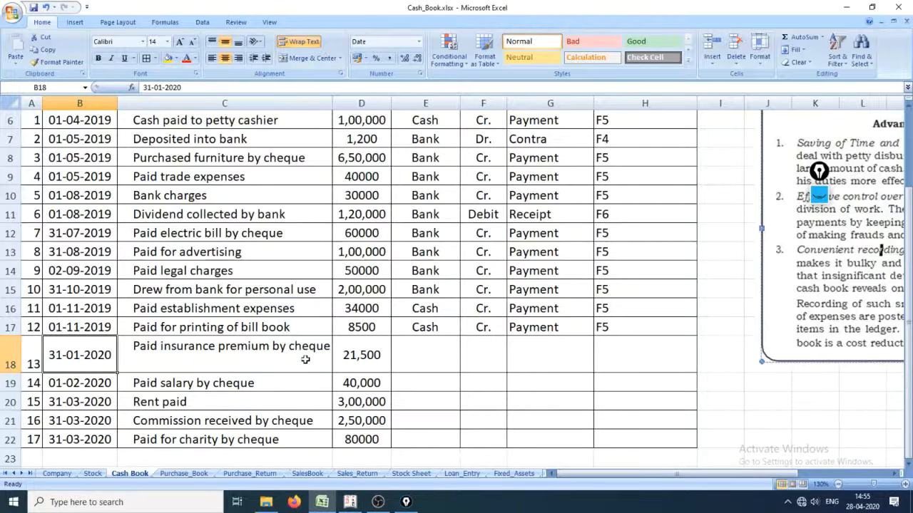
pyautogui.hotkey('alt', 'Tab')
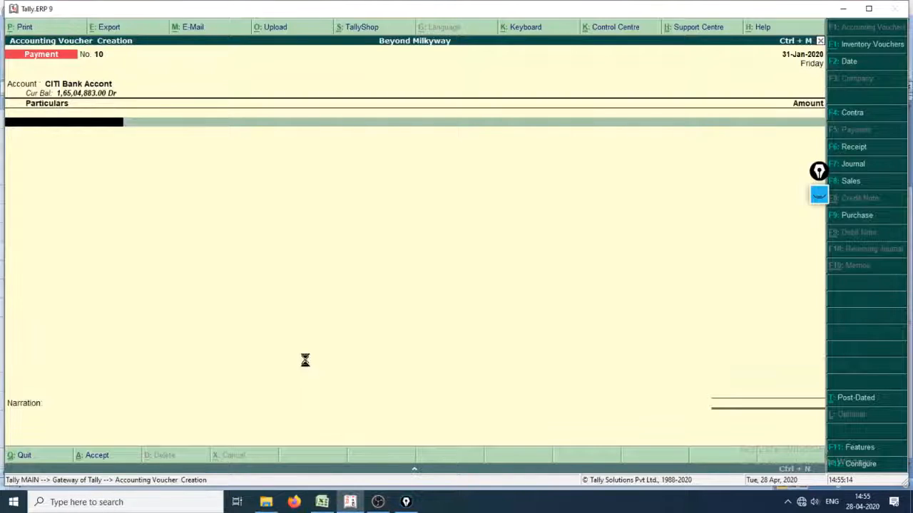
pyautogui.hotkey('alt', 'c')
pyautogui.write('Insur')
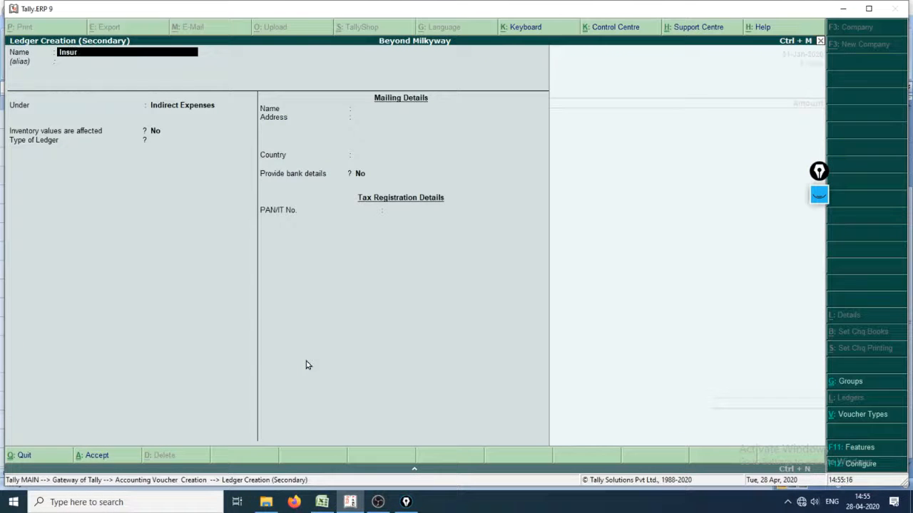
pyautogui.write('ance Premiuim')
pyautogui.press('BackSpace')
pyautogui.press('BackSpace')
pyautogui.write('m')
pyautogui.press('Return')
pyautogui.press('Return')
pyautogui.press('Return')
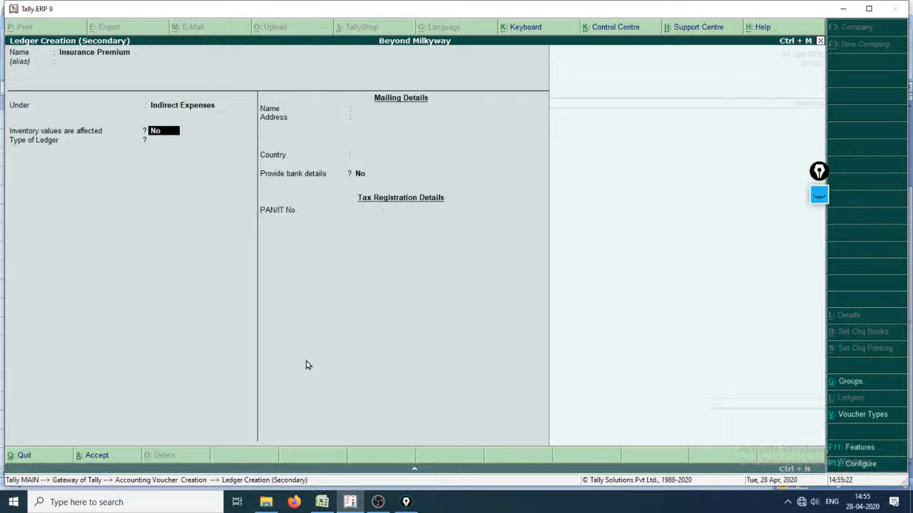
pyautogui.press('Return')
pyautogui.press('Return')
pyautogui.press('Return')
pyautogui.press('Return')
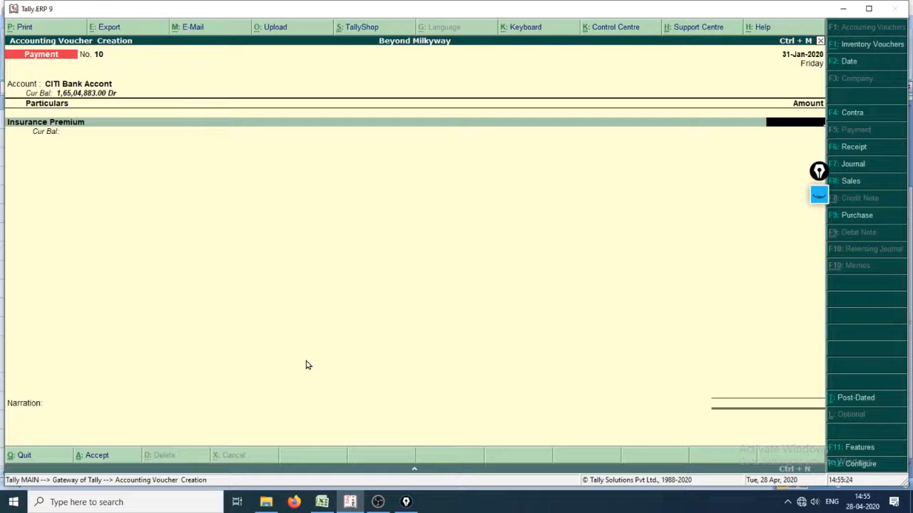
# Step: Look up the insurance premium amount in the Excel cash book and enter 21,500 for it in the Tally voucher
pyautogui.hotkey('alt', 'Tab')
pyautogui.press('Right')
pyautogui.press('Right')
pyautogui.hotkey('alt', 'Tab')
pyautogui.write('21500')
pyautogui.press('Return')
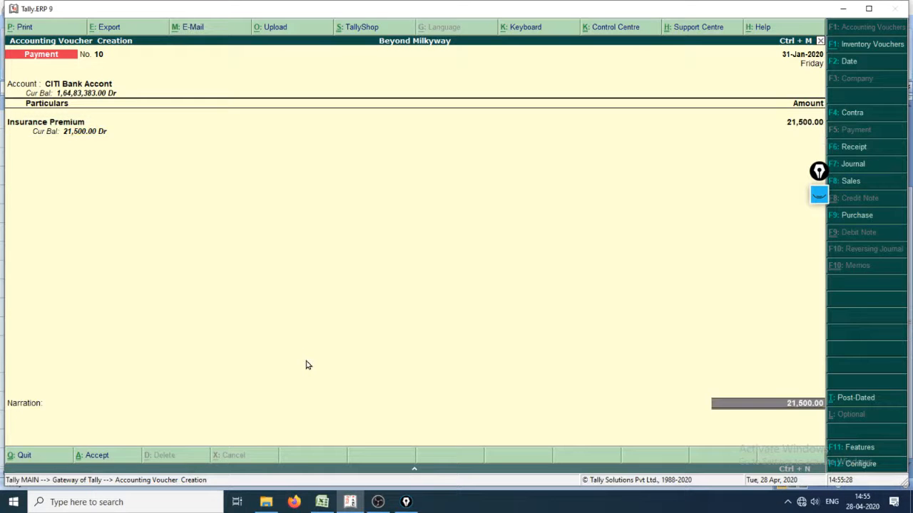
# Step: Enter the narration "Paid Insurance Premium" and move the pen overlay off the voucher's entry area
pyautogui.press('Return')
pyautogui.press('Return')
pyautogui.press('Return')
pyautogui.press('Return')
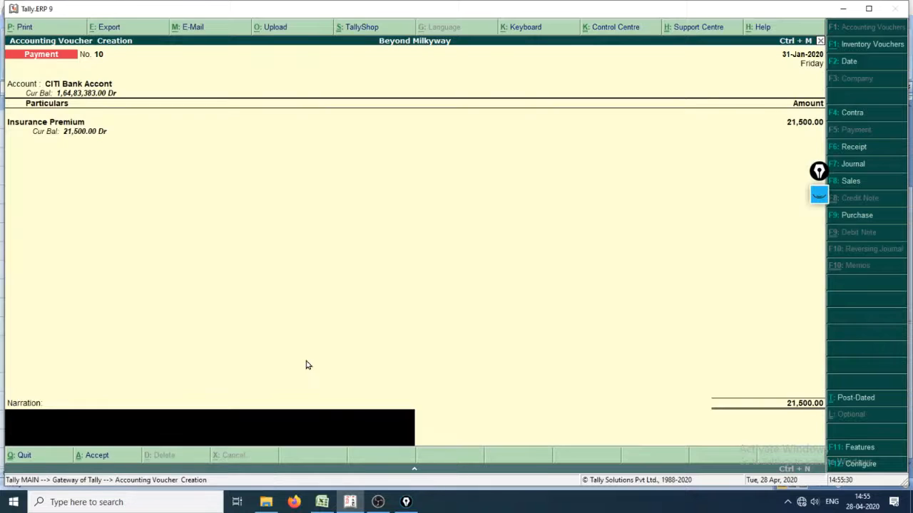
pyautogui.write('Paid Insurancew Premium')
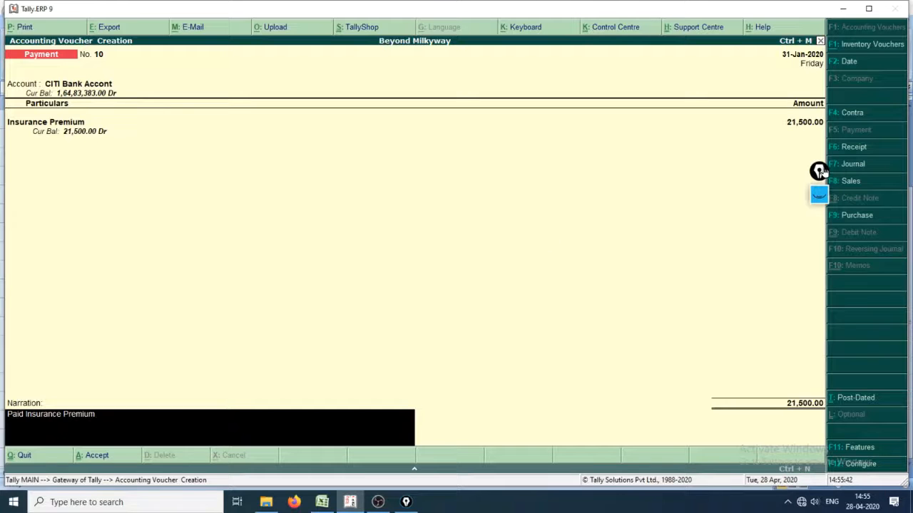
pyautogui.moveTo(818, 172); pyautogui.dragTo(863, 187)
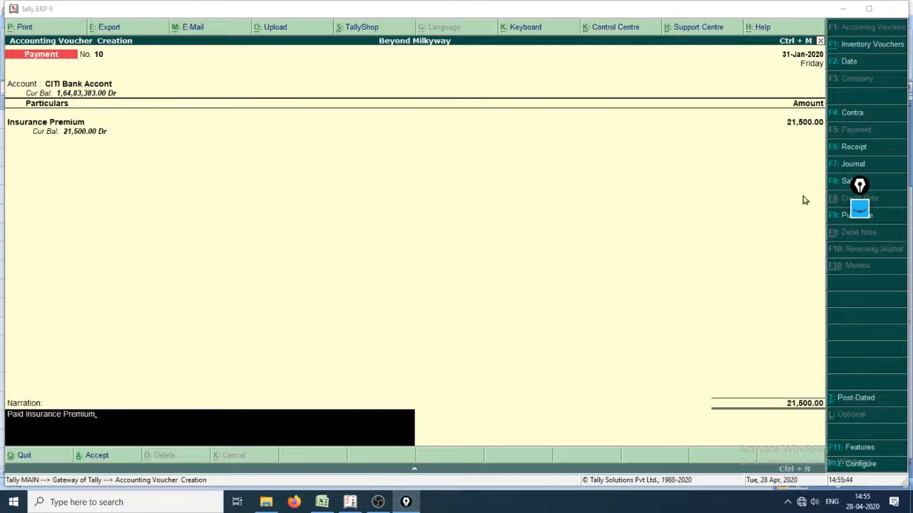
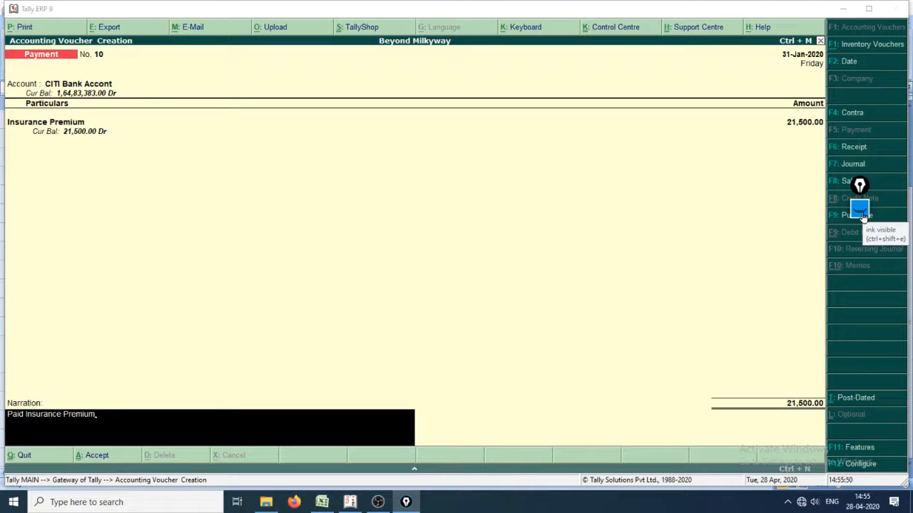
# Step: Save the insurance premium payment voucher in Tally and switch to the cash book in Excel
pyautogui.click(372, 423)
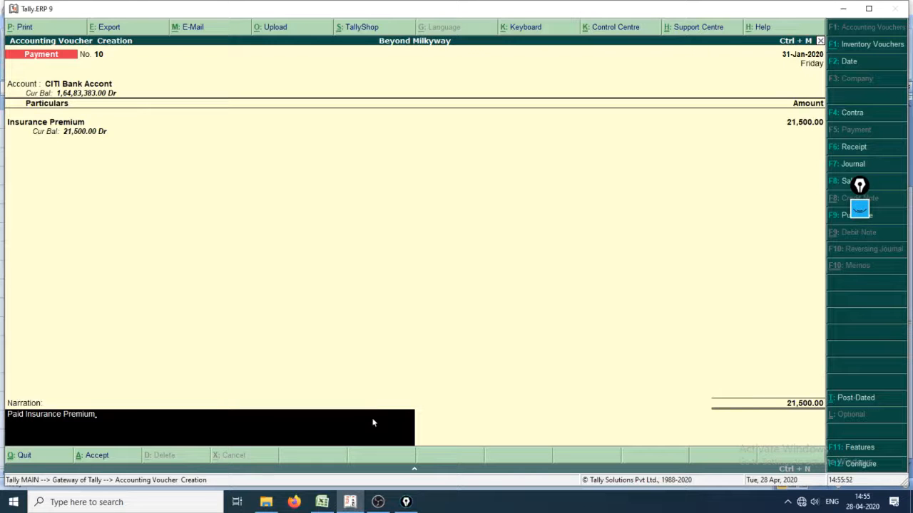
pyautogui.press('Return')
pyautogui.press('y')
pyautogui.hotkey('alt', 'Tab')
pyautogui.press('Tab')
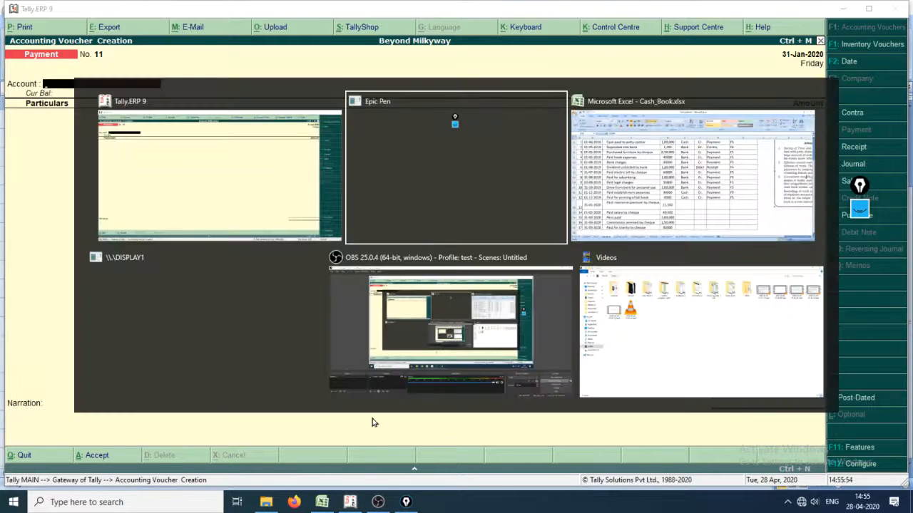
pyautogui.press('Down')
pyautogui.press('Up')
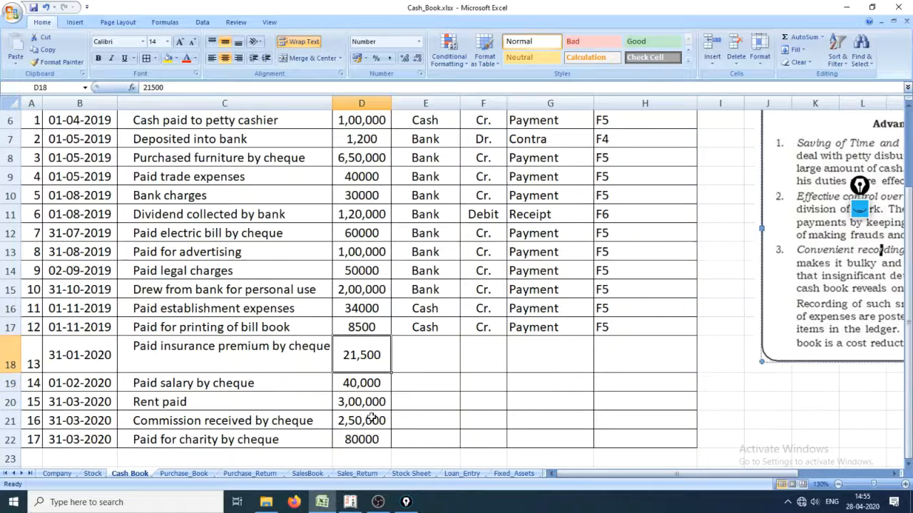
# Step: Copy the Bank, Cr., Payment and F5 entries from the advertising row into the insurance premium row
pyautogui.press('Up')
pyautogui.press('Up')
pyautogui.press('Up')
pyautogui.press('Right')
pyautogui.press('Up')
pyautogui.press('Up')
pyautogui.hotkey('shift', 'Right')
pyautogui.hotkey('shift', 'Right')
pyautogui.hotkey('shift', 'Right')
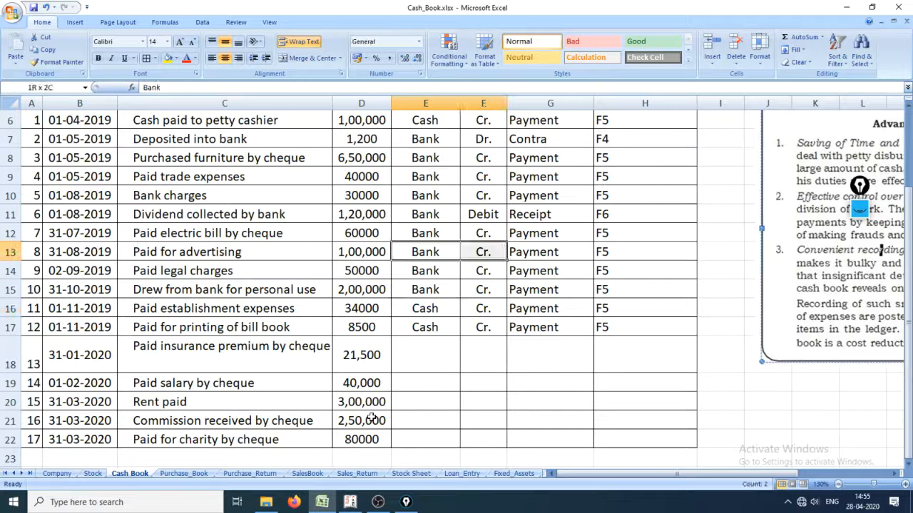
pyautogui.hotkey('ctrl', 'c')
pyautogui.press('Down')
pyautogui.press('Down')
pyautogui.press('Down')
pyautogui.press('Down')
pyautogui.press('Down')
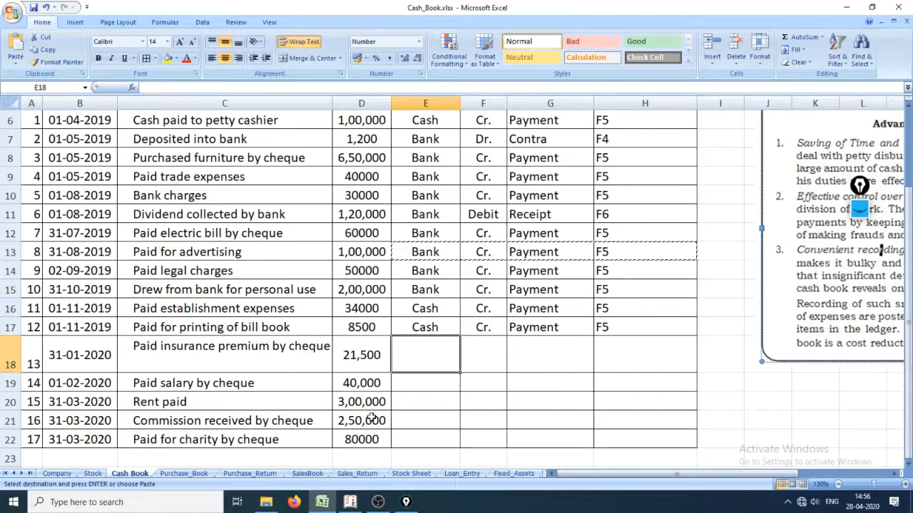
pyautogui.press('Return')
# Step: Copy the insurance premium row's Bank, Cr., Payment and F5 entries into the salary row
pyautogui.press('Down')
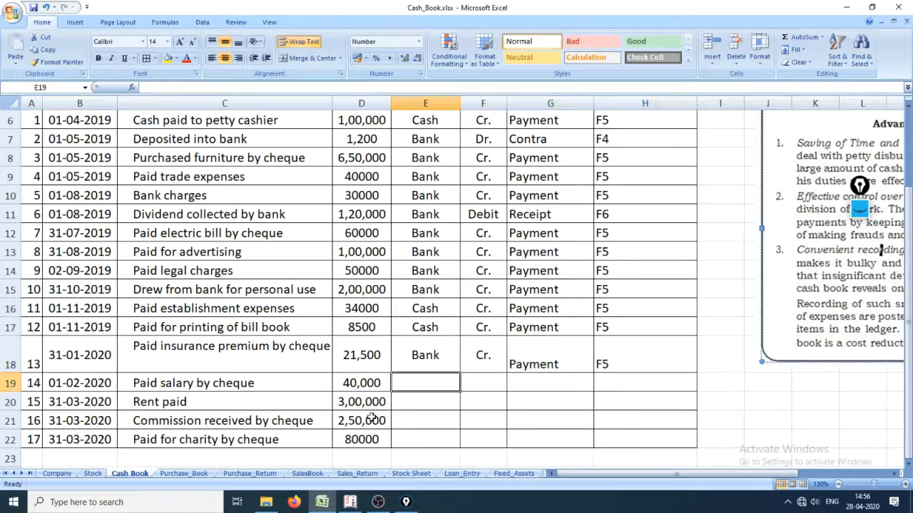
pyautogui.press('Down')
pyautogui.press('Up')
pyautogui.press('Up')
pyautogui.hotkey('shift', 'Right')
pyautogui.hotkey('shift', 'Right')
pyautogui.hotkey('shift', 'Right')
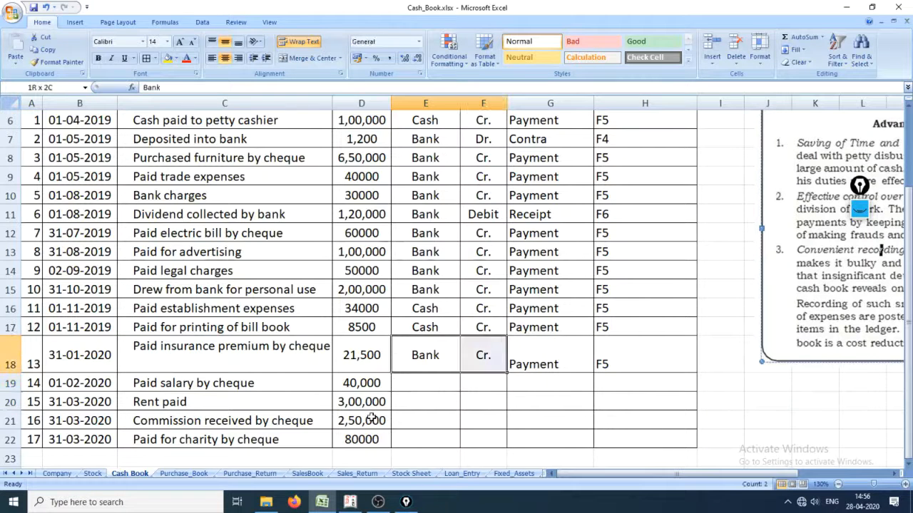
pyautogui.hotkey('ctrl', 'c')
pyautogui.press('Down')
pyautogui.hotkey('shift', 'Right')
pyautogui.hotkey('shift', 'Right')
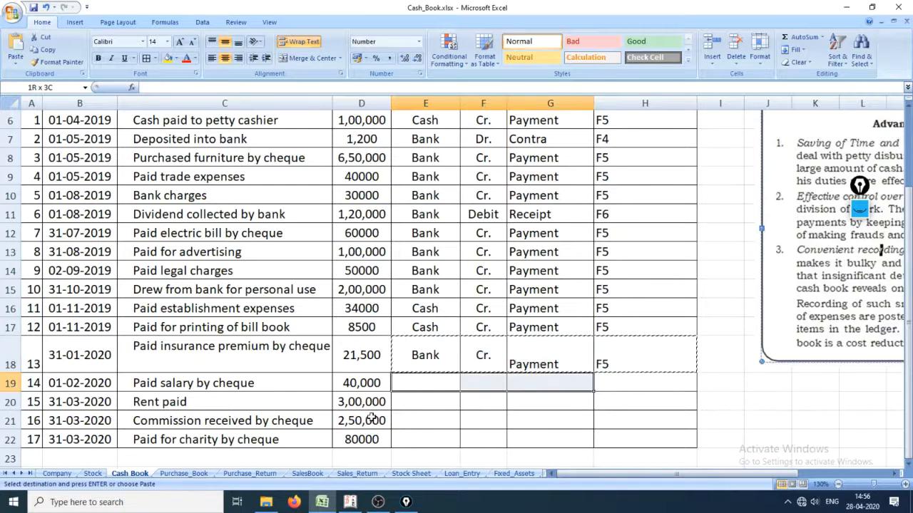
pyautogui.hotkey('shift', 'Right')
pyautogui.press('Return')
# Step: Copy the salary row's Bank, Cr., Payment and F5 entries into the Rent paid row
pyautogui.press('Down')
pyautogui.press('Down')
pyautogui.press('Up')
pyautogui.press('Up')
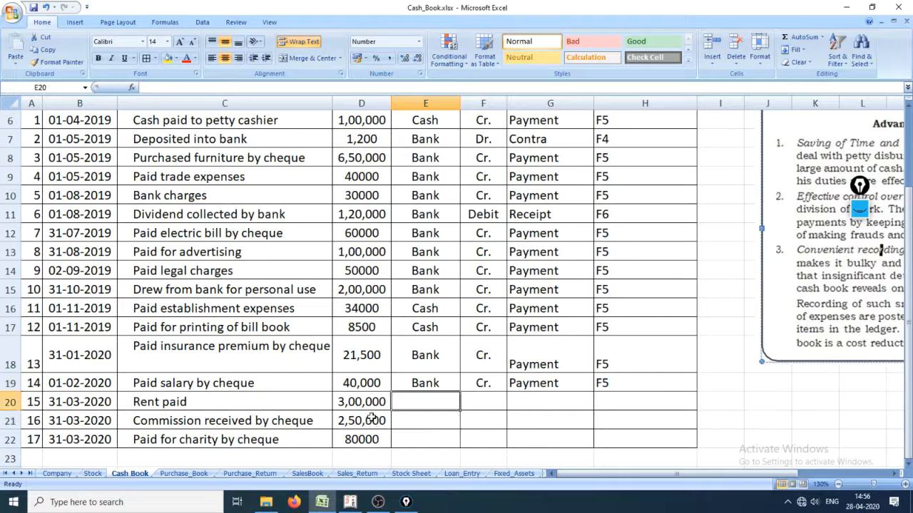
pyautogui.hotkey('shift', 'Right')
pyautogui.hotkey('shift', 'Right')
pyautogui.hotkey('shift', 'Right')
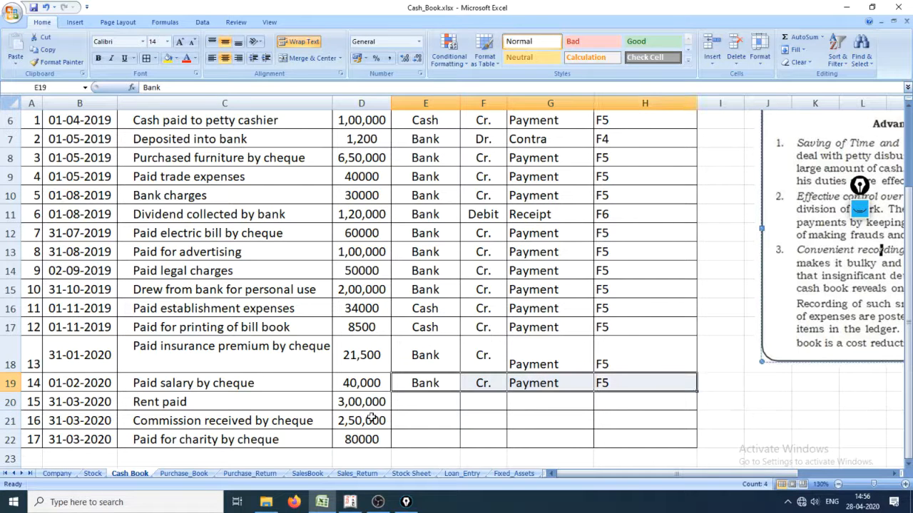
pyautogui.hotkey('ctrl', 'c')
pyautogui.press('Down')
pyautogui.hotkey('shift', 'Right')
pyautogui.hotkey('shift', 'Right')
pyautogui.hotkey('shift', 'Right')
pyautogui.press('Return')
# Step: Copy the Rent paid row's Bank, Cr., Payment and F5 entries into the charity row, skipping the commission row
pyautogui.press('Down')
pyautogui.press('Up')
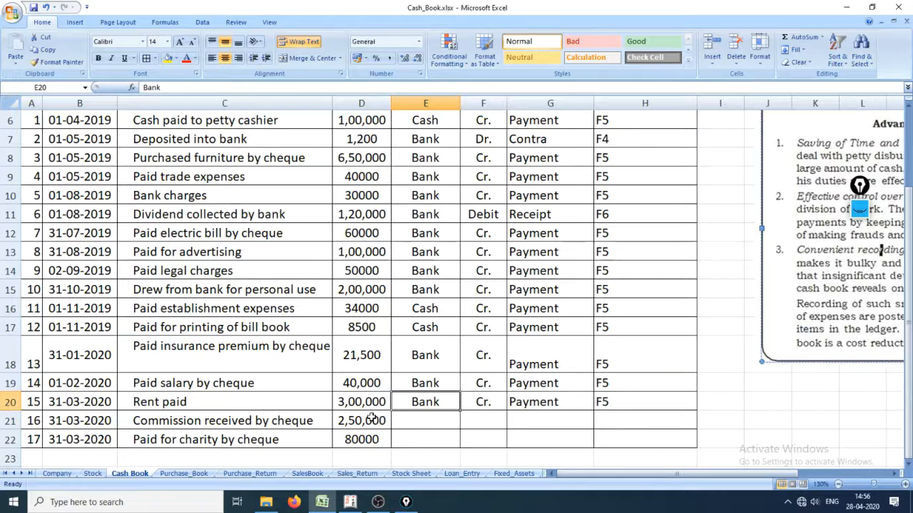
pyautogui.hotkey('shift', 'Right')
pyautogui.hotkey('shift', 'Right')
pyautogui.hotkey('shift', 'Right')
pyautogui.hotkey('shift', 'Right')
pyautogui.hotkey('shift', 'Left')
pyautogui.hotkey('ctrl', 'c')
pyautogui.press('Down')
pyautogui.press('Down')
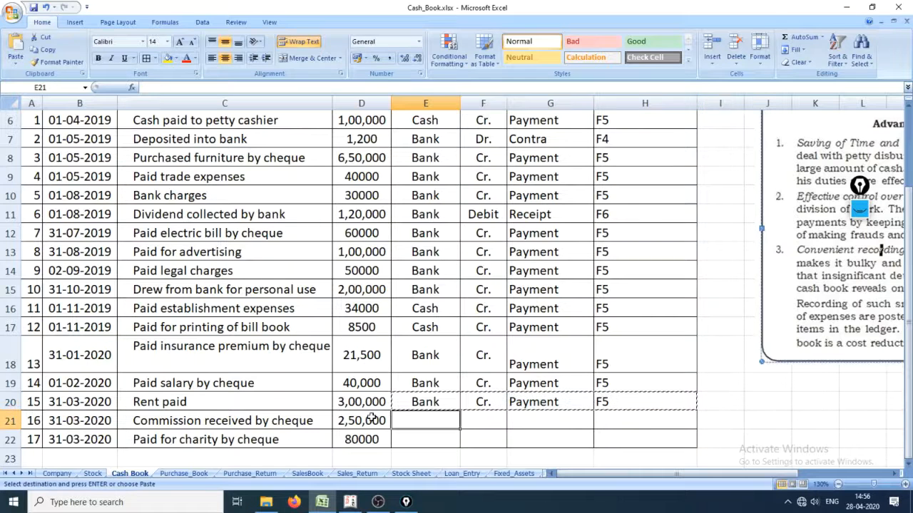
pyautogui.press('Return')
pyautogui.press('Up')
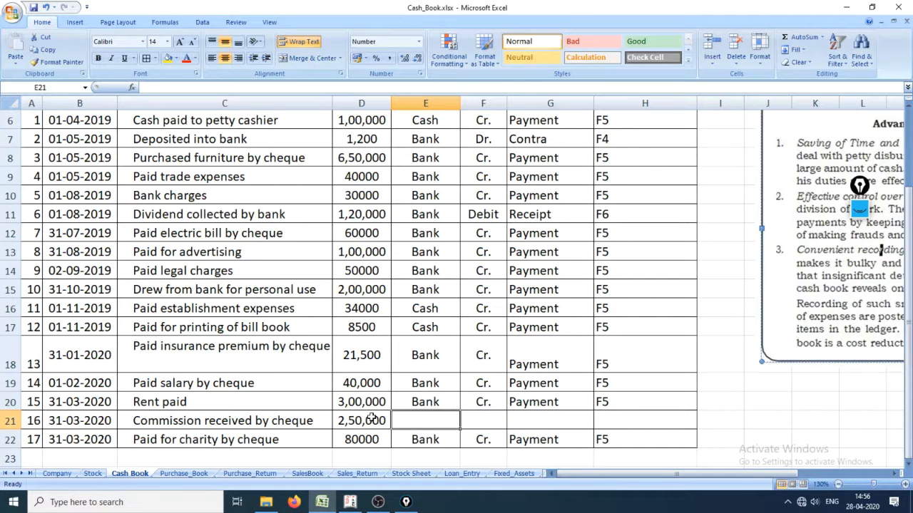
# Step: Check the salary entry's date in Excel and give the Tally payment voucher the date 1.2.2020 and the account CITI Bank Accont
pyautogui.press('Left')
pyautogui.press('Left')
pyautogui.press('Left')
pyautogui.press('Up')
pyautogui.press('Up')
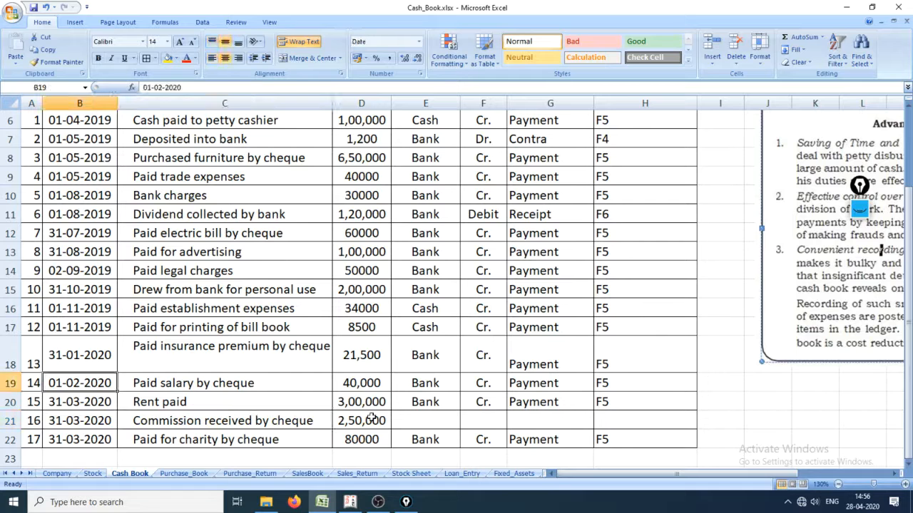
pyautogui.press('Down')
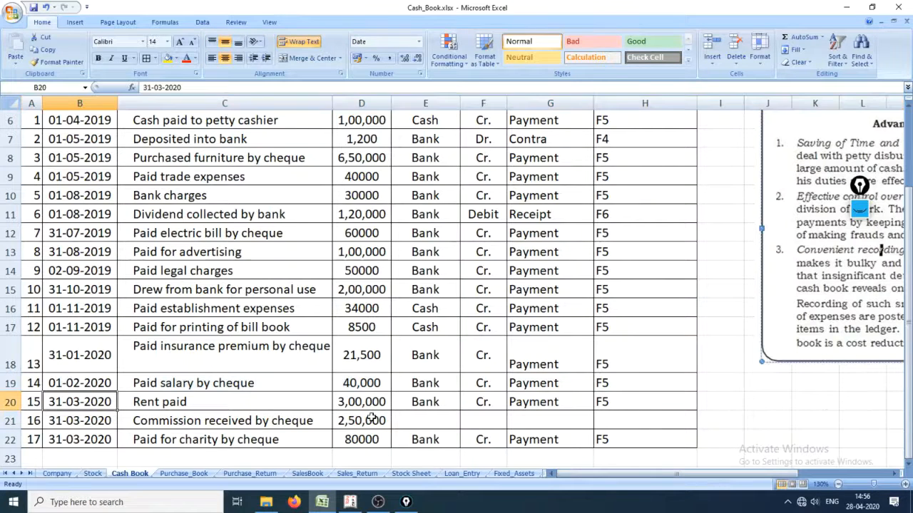
pyautogui.press('Up')
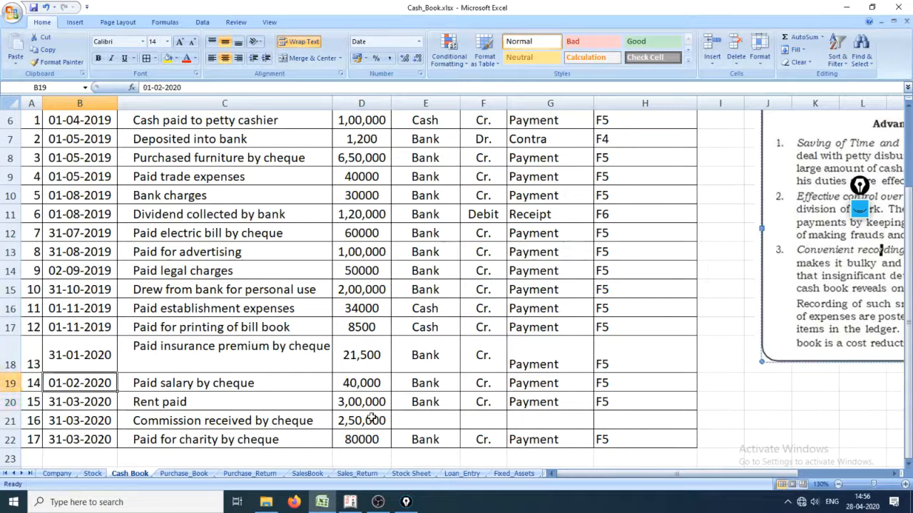
pyautogui.hotkey('alt', 'Tab')
pyautogui.press('F2')
pyautogui.write('1')
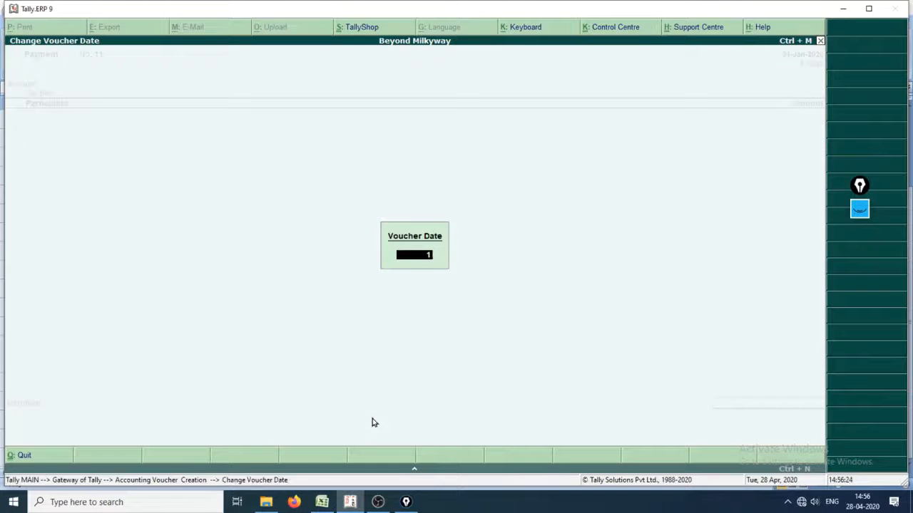
pyautogui.write('.2.2020')
pyautogui.press('Return')
pyautogui.write('cit')
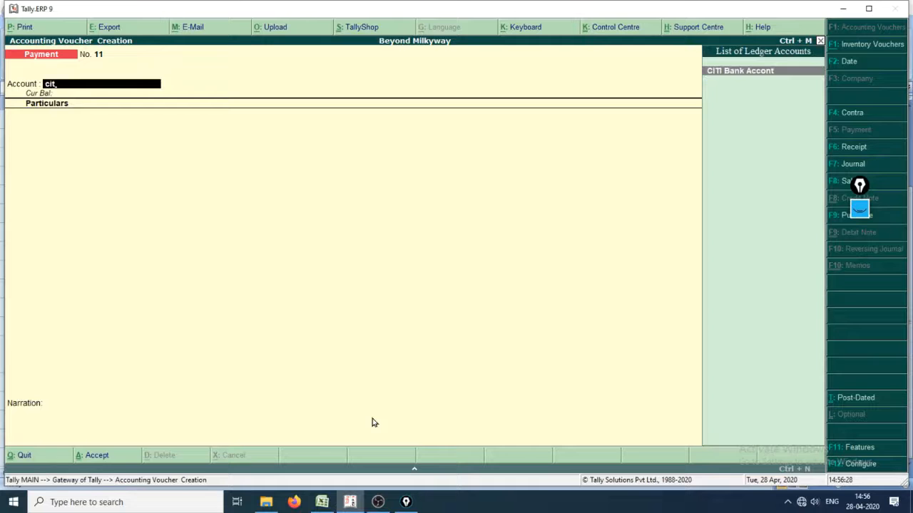
pyautogui.press('Return')
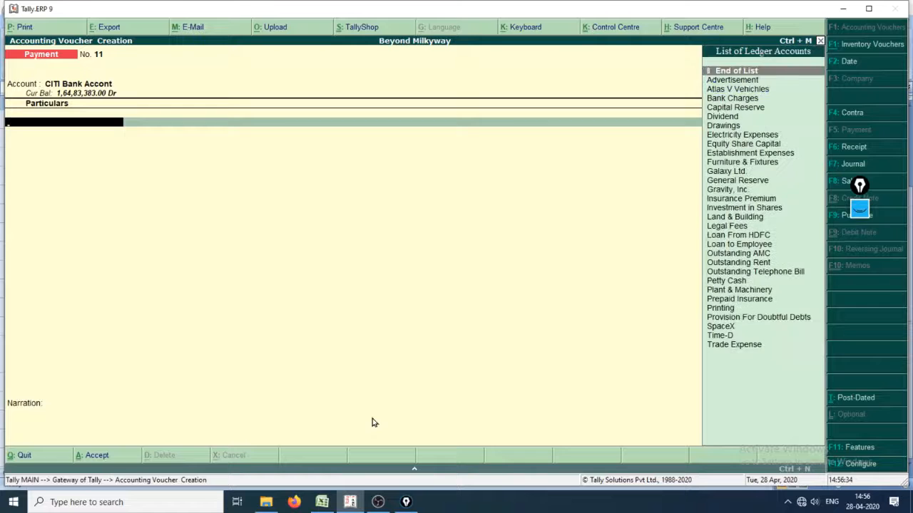
# Step: Create the ledger Salary under Indirect Expenses from the voucher, with inventory values not affected
pyautogui.hotkey('alt', 'c')
pyautogui.write('Salary')
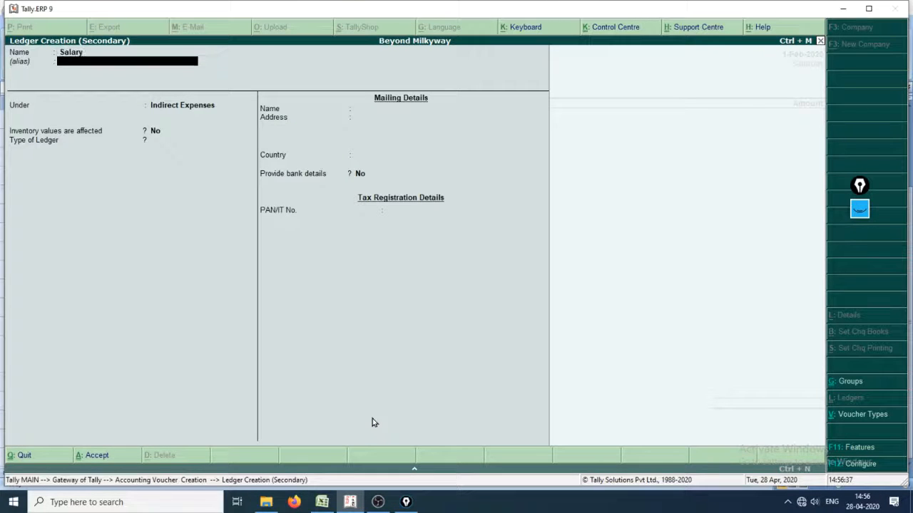
pyautogui.press('Return')
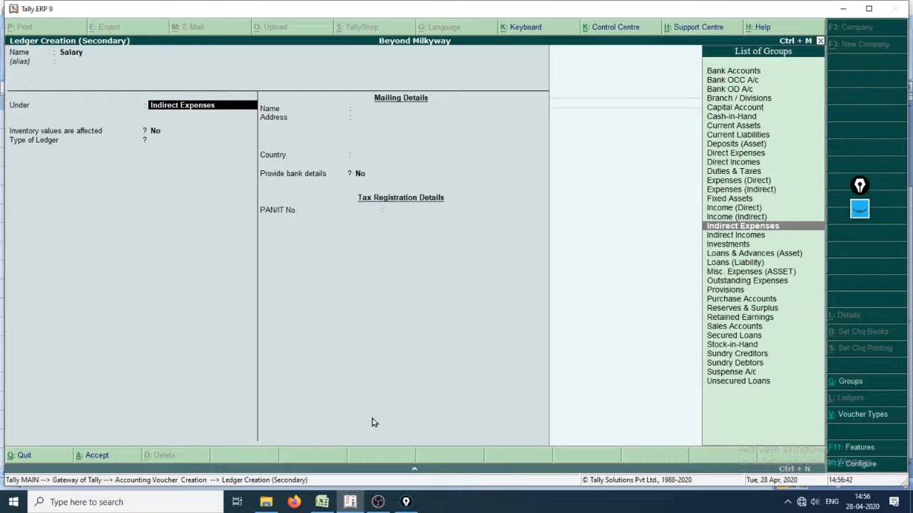
pyautogui.press('Return')
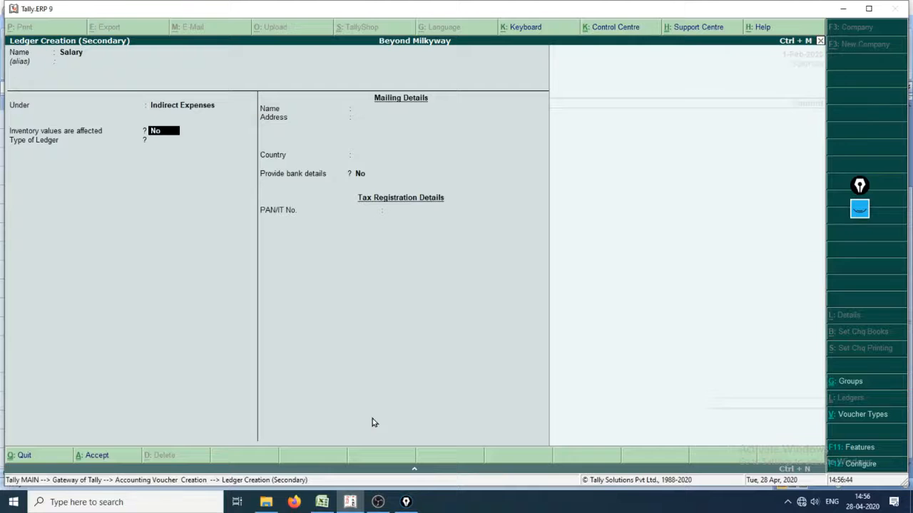
pyautogui.press('Return')
pyautogui.press('Return')
pyautogui.press('Return')
pyautogui.press('Return')
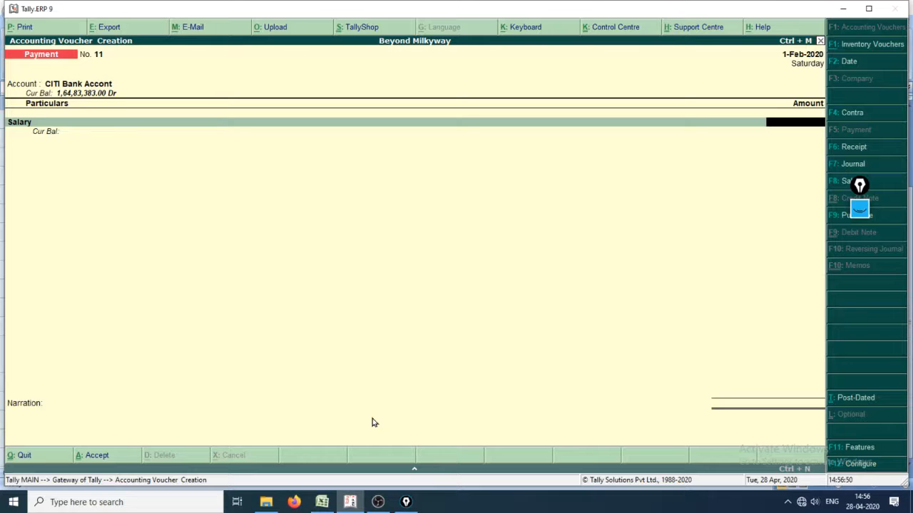
# Step: Look up the salary amount in the Excel cash book and enter 40,000 for Salary in the Tally voucher
pyautogui.press('Return')
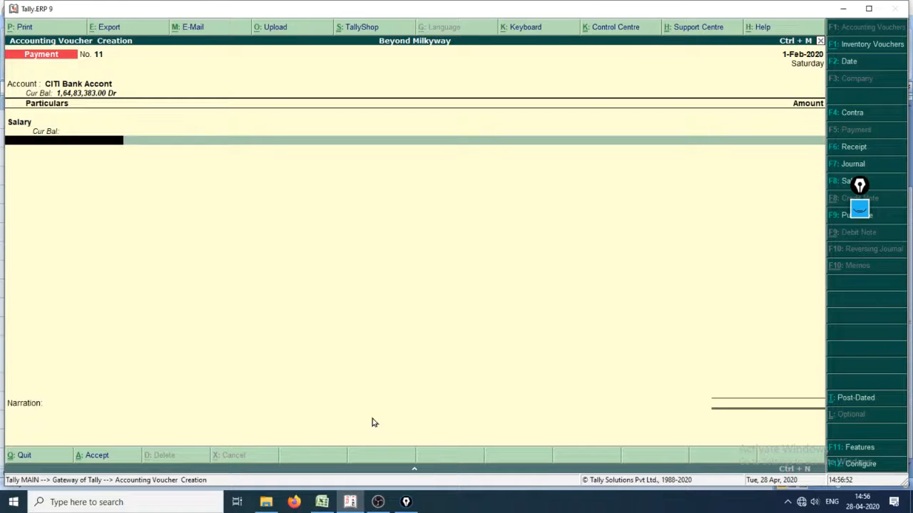
pyautogui.press('BackSpace')
pyautogui.hotkey('alt', 'Tab')
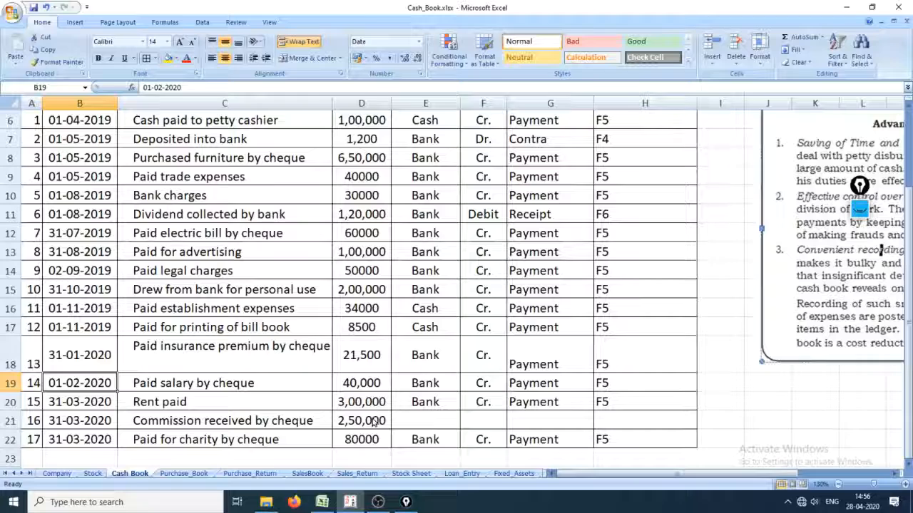
pyautogui.press('Right')
pyautogui.press('Right')
pyautogui.hotkey('alt', 'Tab')
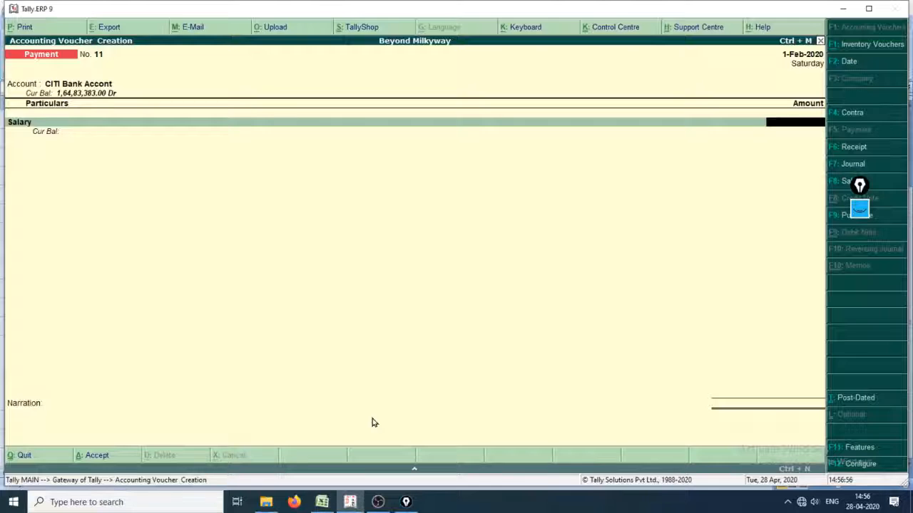
pyautogui.write('40,000')
pyautogui.press('Return')
pyautogui.press('Return')
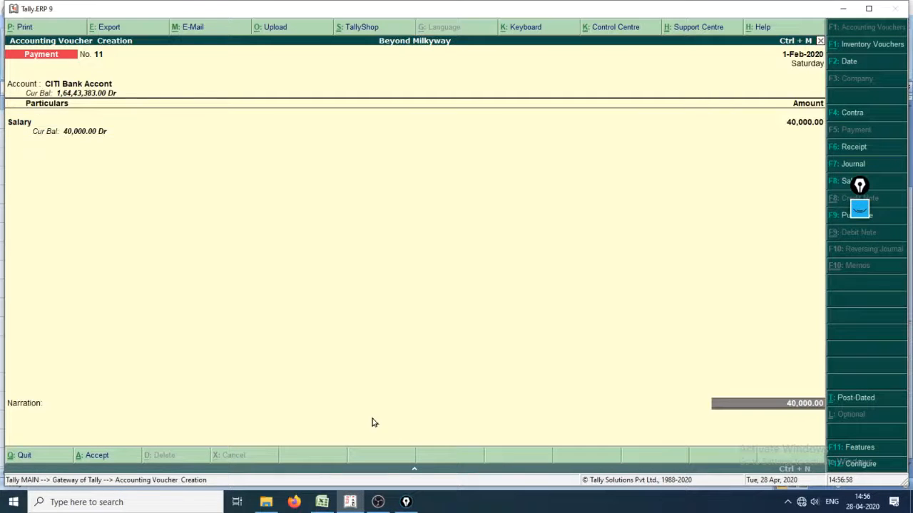
# Step: Enter the narration "PAid Salary" and save the salary payment voucher
pyautogui.press('Return')
pyautogui.press('Return')
pyautogui.press('Return')
pyautogui.press('Return')
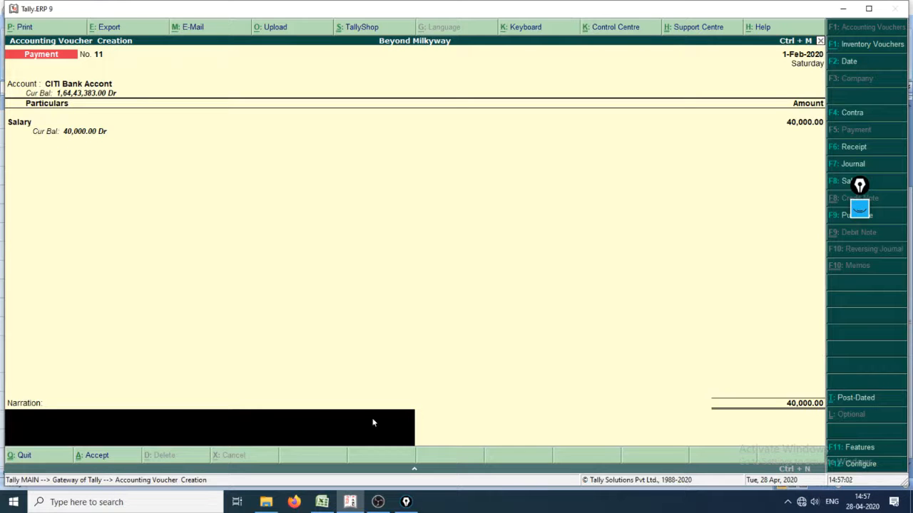
pyautogui.write('PAid Salaryt')
pyautogui.press('Return')
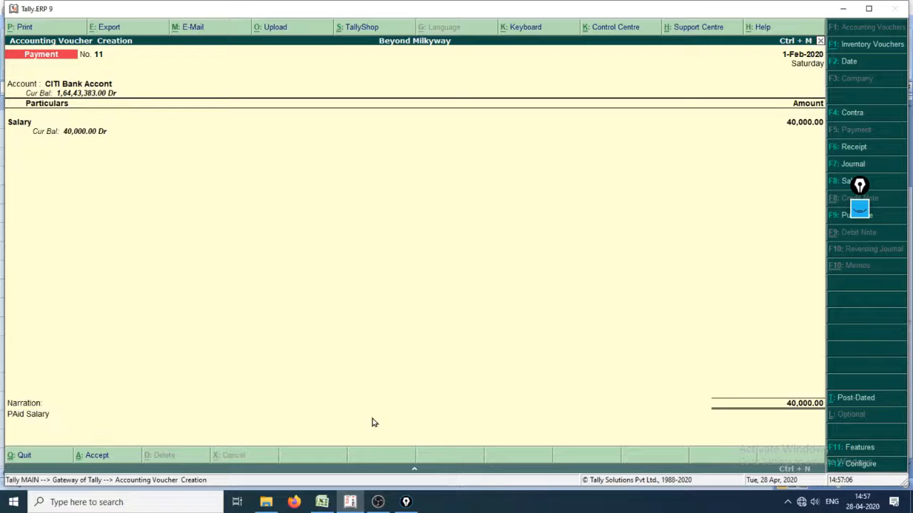
# Step: Check the rent entry's date in Excel and give the Tally payment voucher the date 31.3 and the account CITI Bank Accont
pyautogui.press('F2')
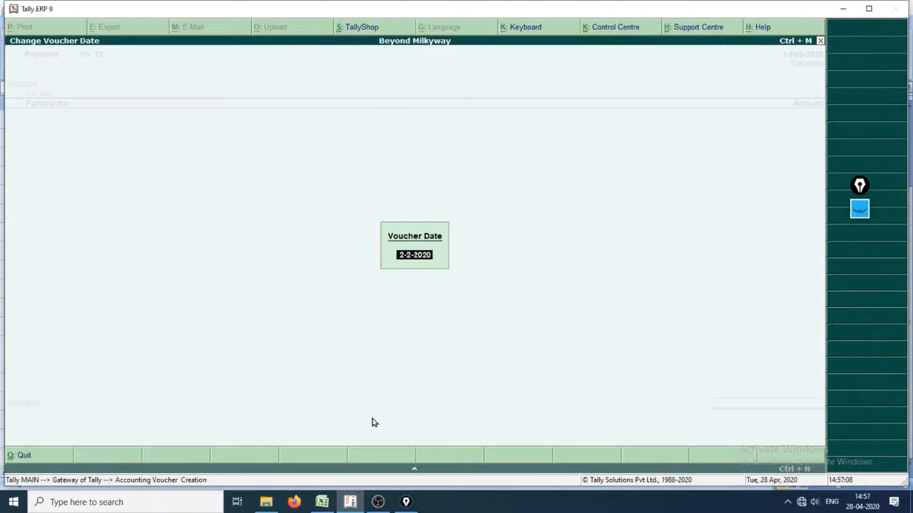
pyautogui.hotkey('alt', 'Tab')
pyautogui.press('Down')
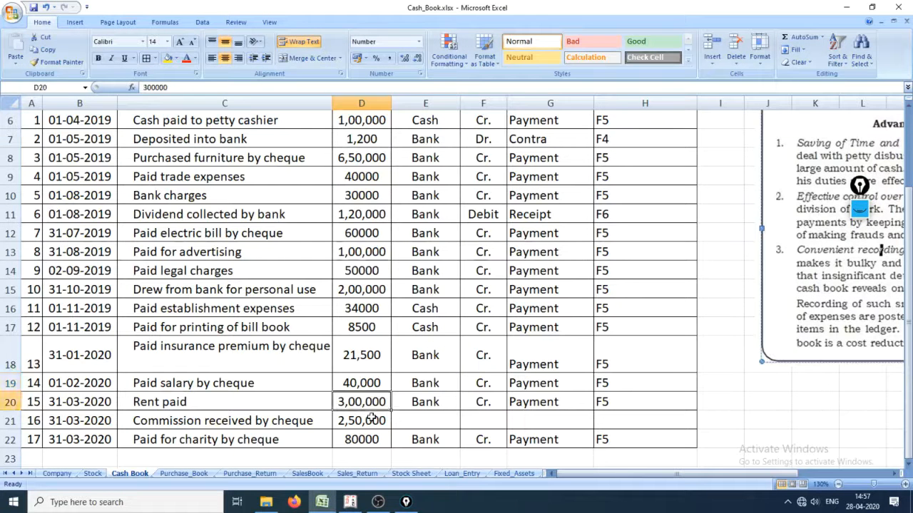
pyautogui.hotkey('shift', 'space')
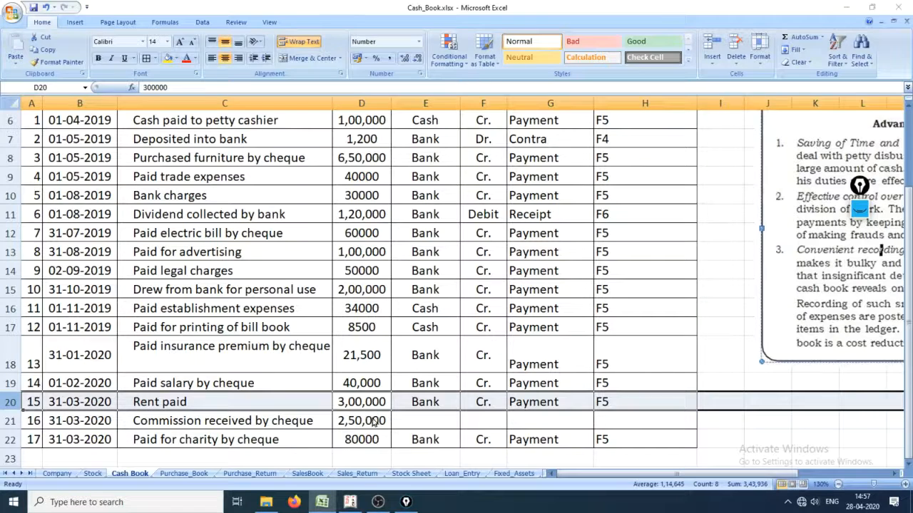
pyautogui.hotkey('alt', 'Tab')
pyautogui.write('31.3')
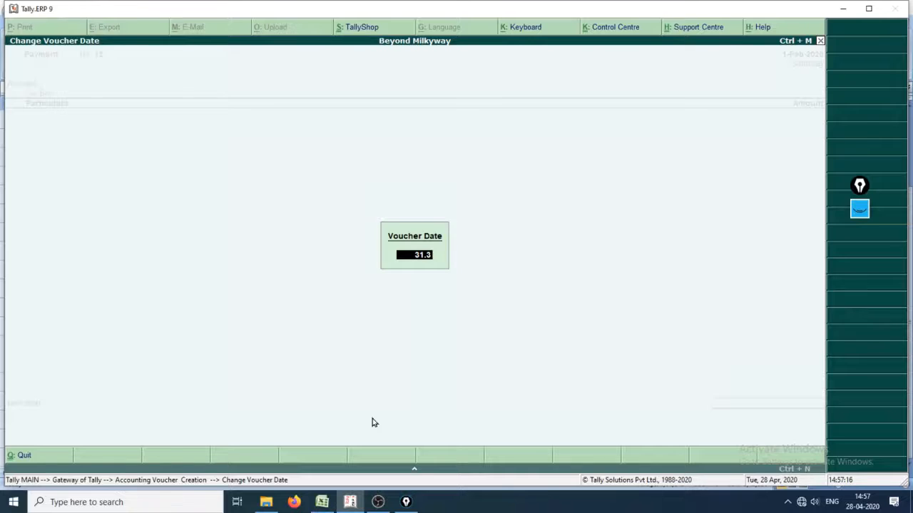
pyautogui.press('Return')
pyautogui.write('cit')
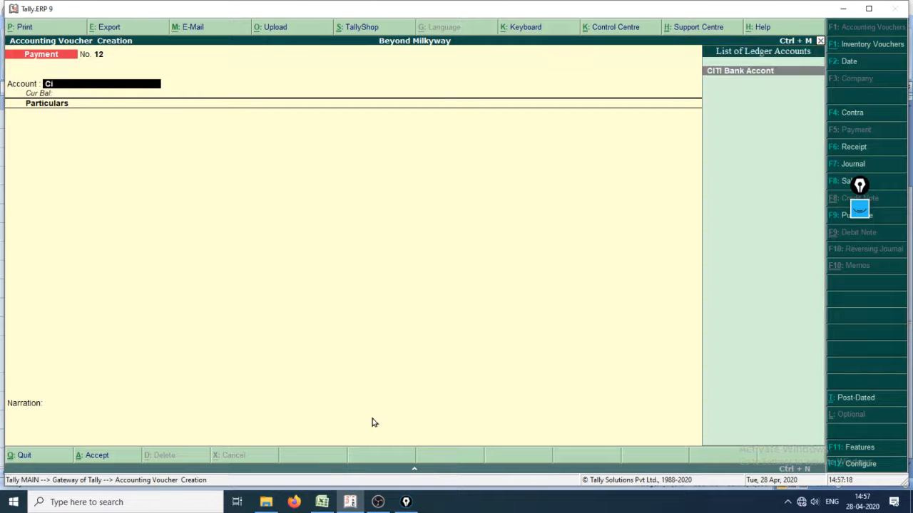
pyautogui.press('Return')
# Step: Check the rent entry in Excel and create the ledger Rent under Indirect Expenses from the voucher, with ledger type Not Applicable
pyautogui.hotkey('alt', 'Tab')
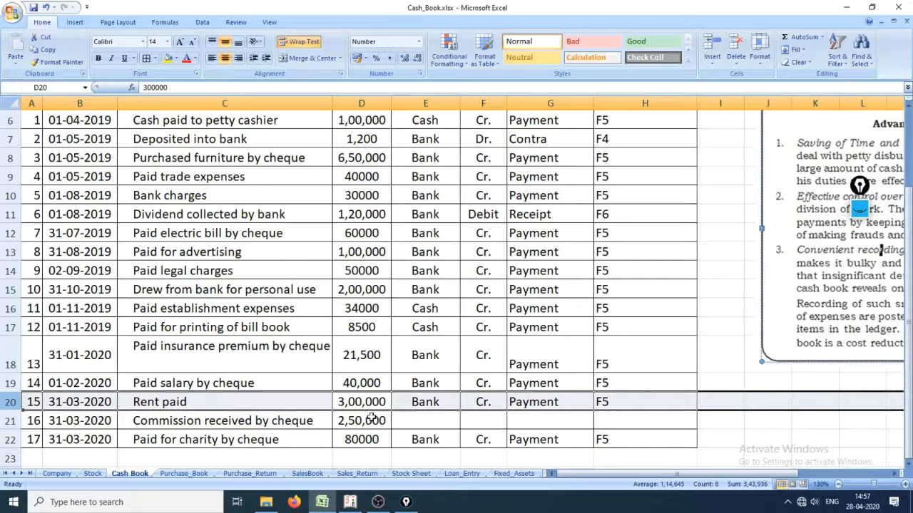
pyautogui.hotkey('alt', 'Tab')
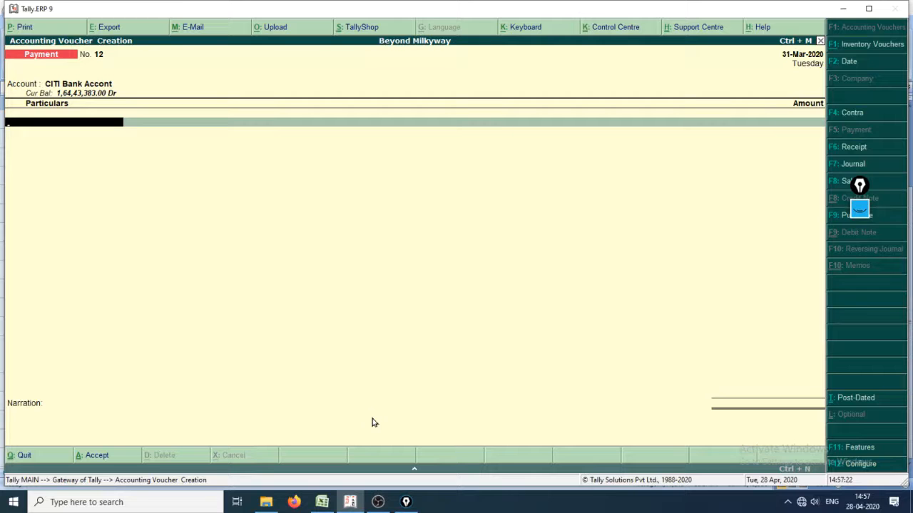
pyautogui.hotkey('alt', 'c')
pyautogui.write('Rent')
pyautogui.press('Return')
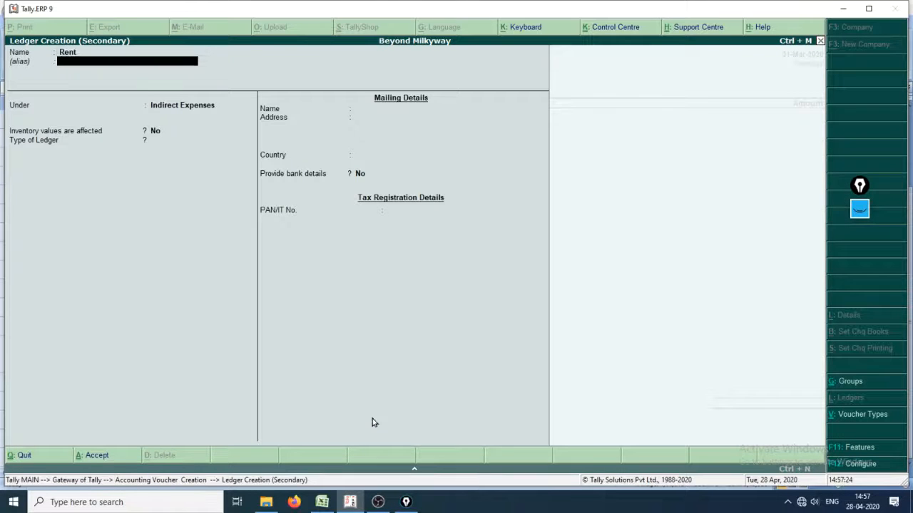
pyautogui.press('Return')
pyautogui.press('Return')
pyautogui.press('Return')
pyautogui.press('Return')
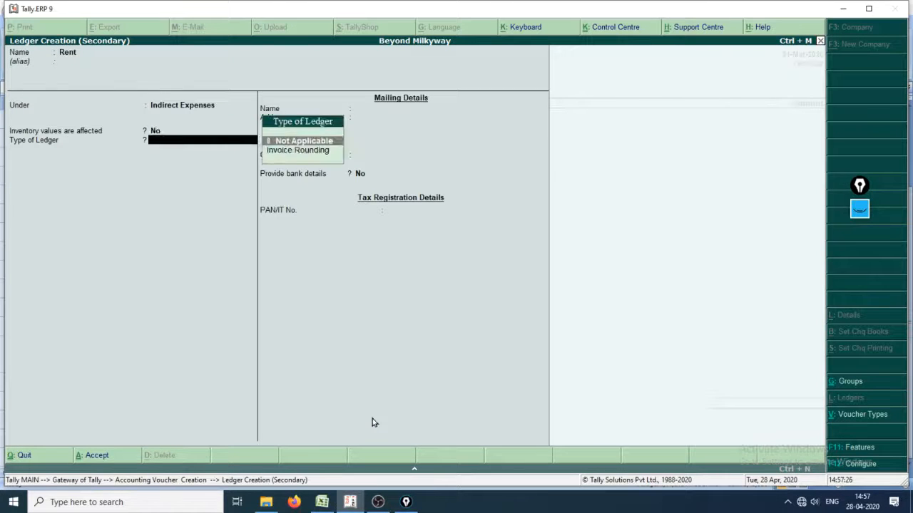
pyautogui.press('Return')
pyautogui.press('Return')
# Step: Look up the rent amount in the Excel cash book and enter 3,00,000 for Rent in the Tally voucher
pyautogui.hotkey('alt', 'Tab')
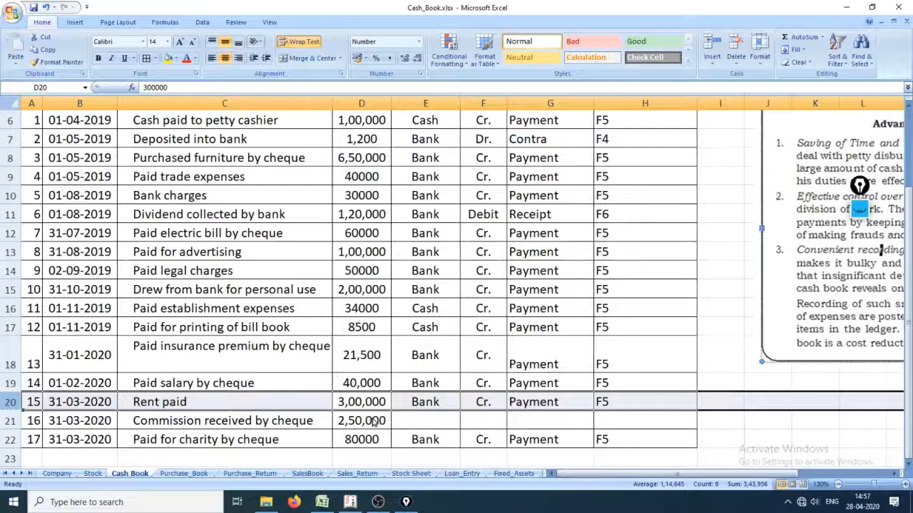
pyautogui.hotkey('alt', 'Tab')
pyautogui.write('300000')
pyautogui.press('Return')
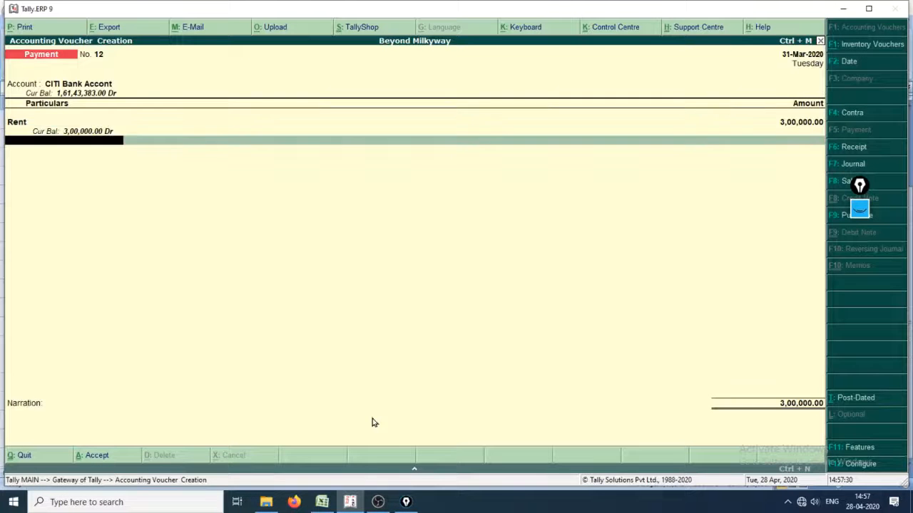
# Step: Enter the narration "Rent Paid" and save the rent payment voucher
pyautogui.press('Return')
pyautogui.press('Return')
pyautogui.press('Return')
pyautogui.press('Return')
pyautogui.press('Return')
pyautogui.press('Return')
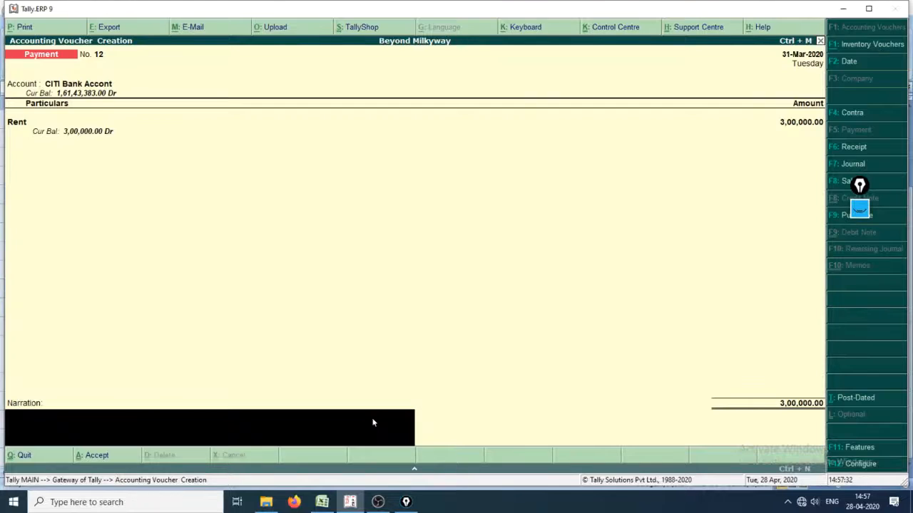
pyautogui.write('Rent Paid')
pyautogui.press('Return')
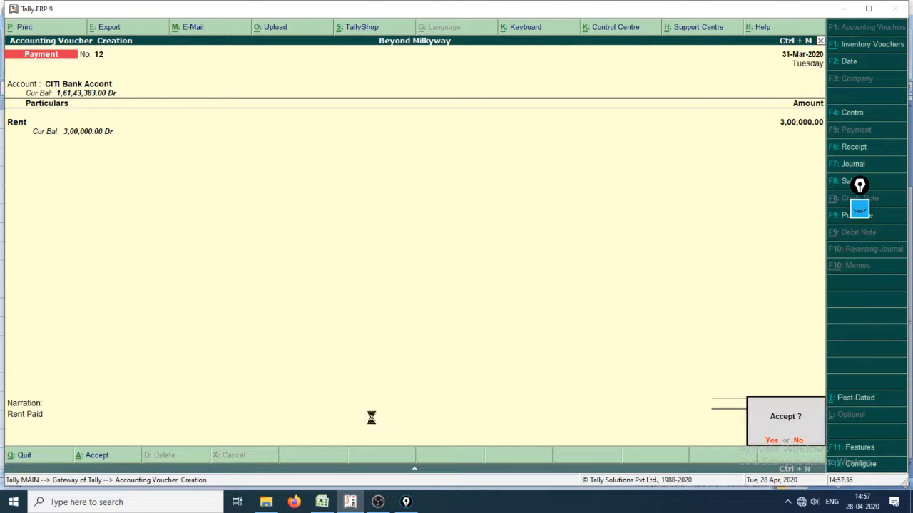
pyautogui.press('Return')
# Step: Check the charity entry in the Excel cash book and set the new Tally payment voucher's account to CITI Bank Accont
pyautogui.hotkey('alt', 'Tab')
pyautogui.click(372, 419)
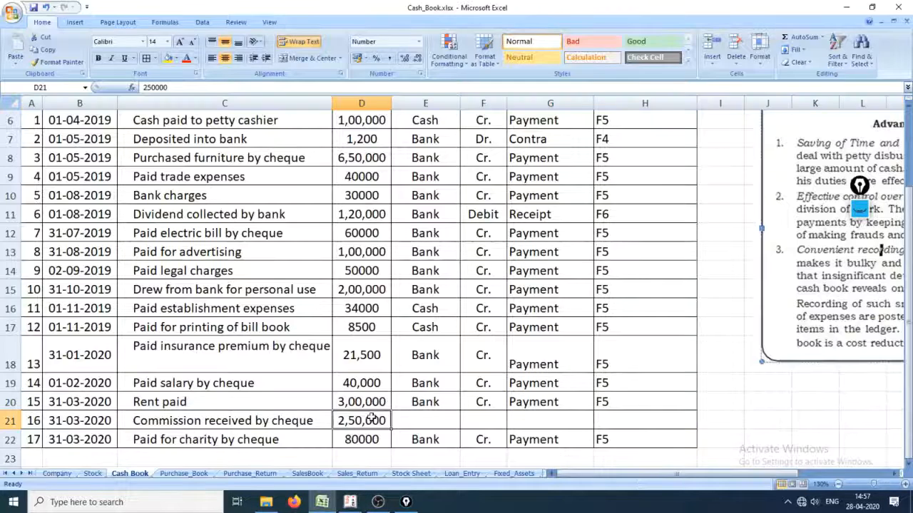
pyautogui.press('Down')
pyautogui.hotkey('shift', 'space')
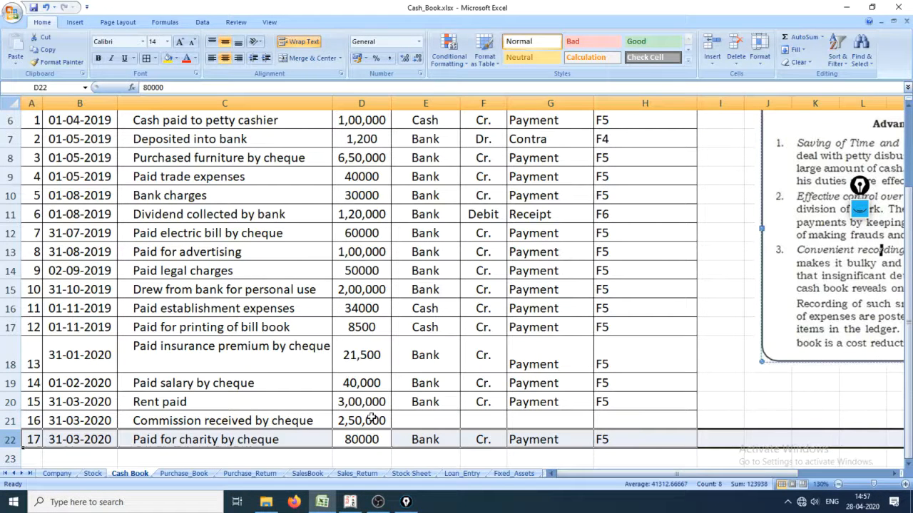
pyautogui.hotkey('alt', 'Tab')
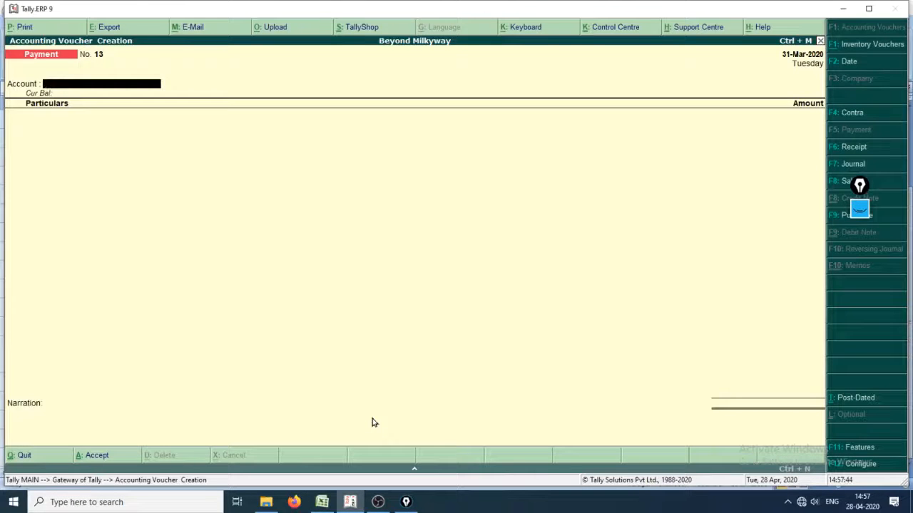
pyautogui.write('ci')
pyautogui.press('Return')
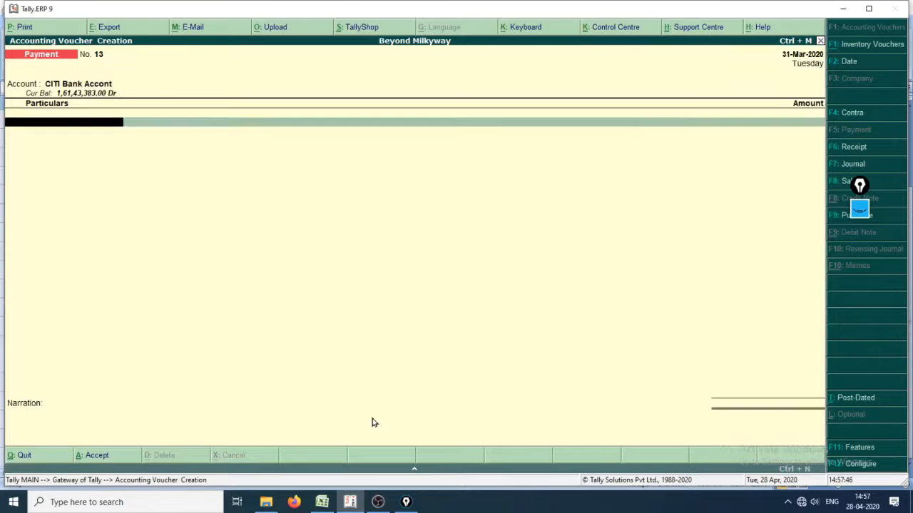
# Step: Create the ledger Charity under Indirect Expenses from the voucher, with inventory values not affected and ledger type Not Applicable
pyautogui.hotkey('alt', 'c')
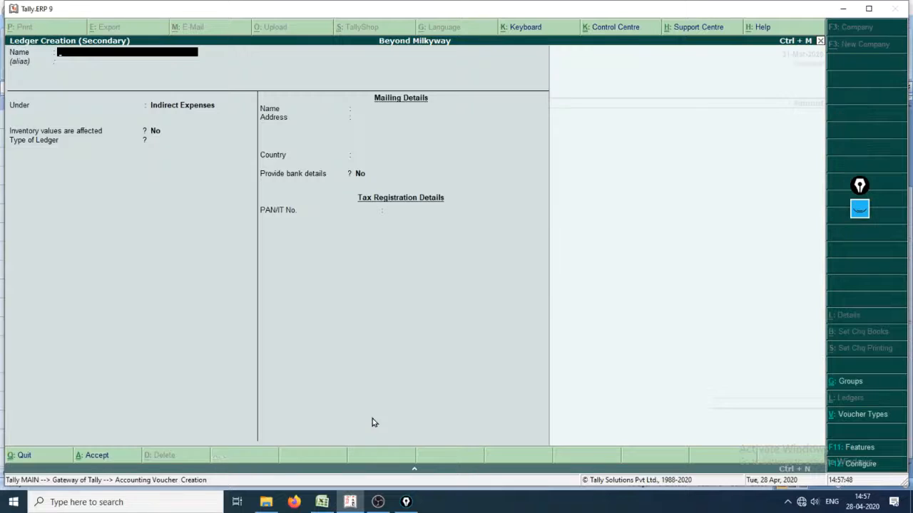
pyautogui.write('Charit')
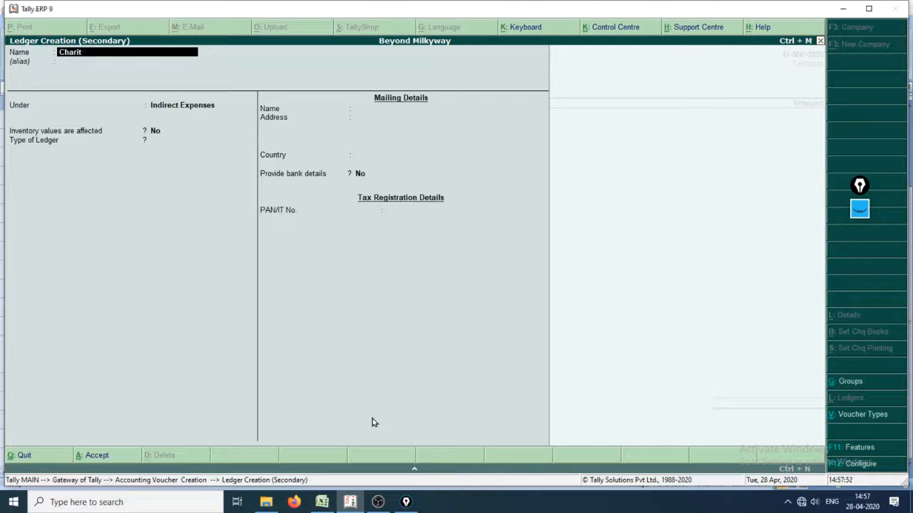
pyautogui.press('Return')
pyautogui.press('Return')
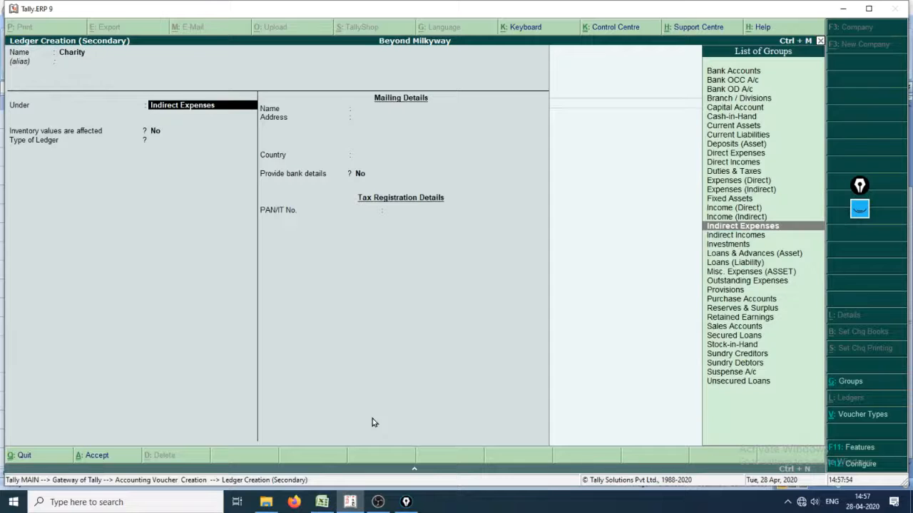
pyautogui.press('Return')
pyautogui.press('Return')
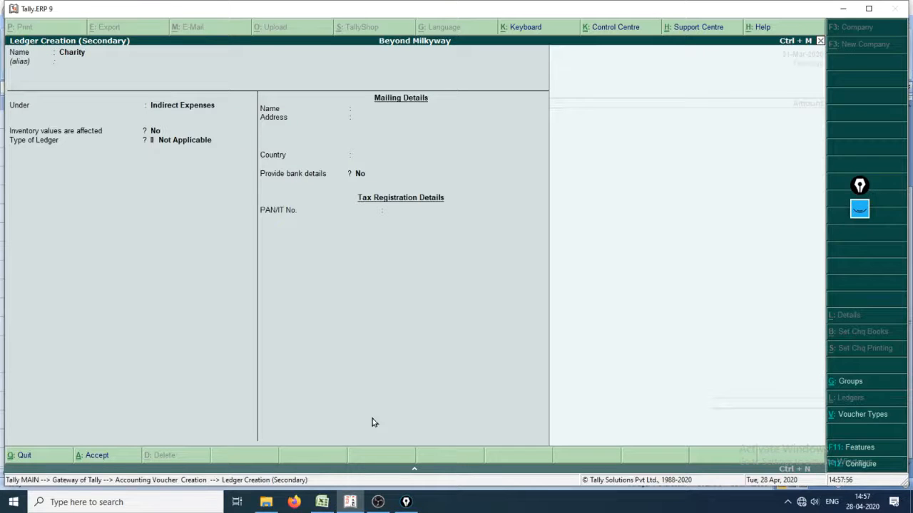
pyautogui.press('Return')
pyautogui.press('Return')
# Step: Look up the charity amount in the Excel cash book and enter 80,000 for Charity in the Tally voucher
pyautogui.hotkey('alt', 'Tab')
pyautogui.hotkey('alt', 'Tab')
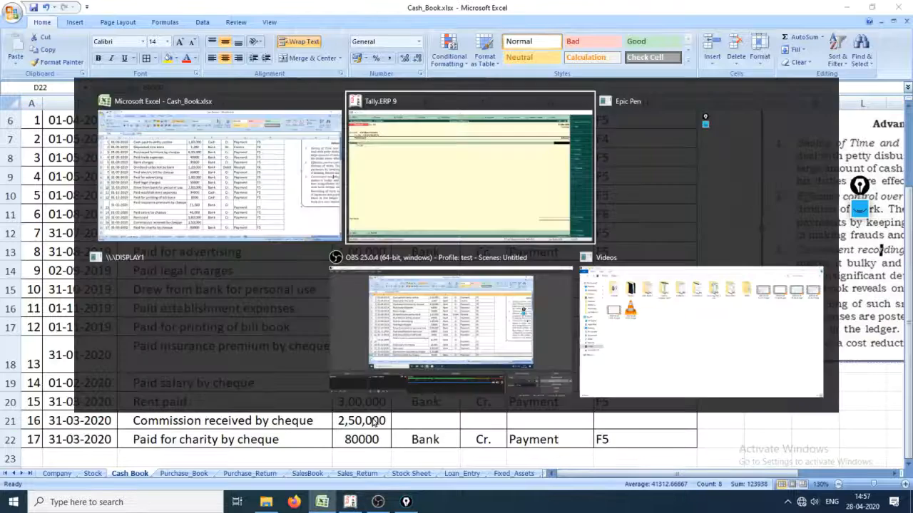
pyautogui.write('8000')
pyautogui.press('Return')
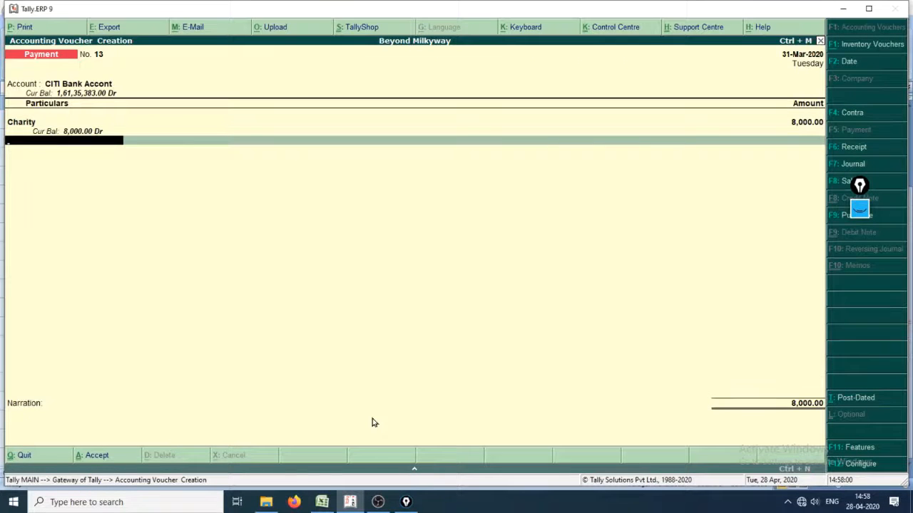
pyautogui.press('BackSpace')
pyautogui.write('8')
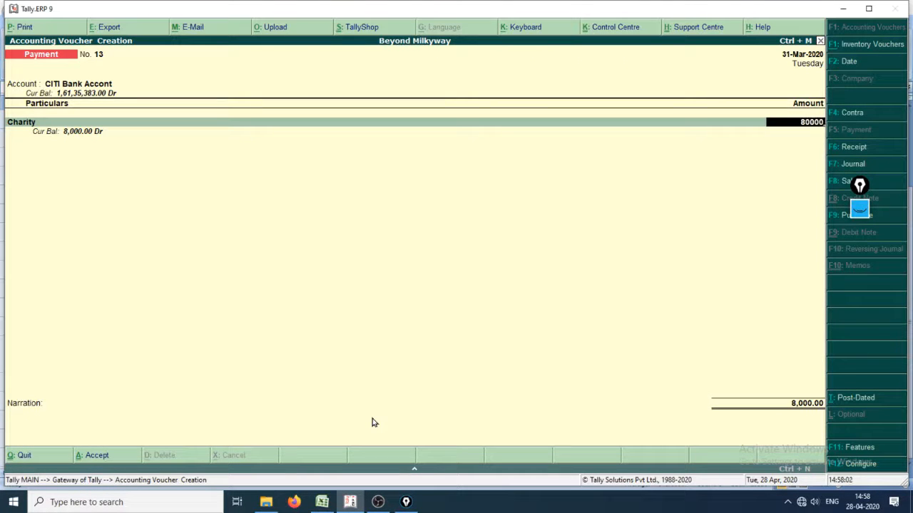
pyautogui.write('0,000')
pyautogui.press('Return')
pyautogui.press('Return')
pyautogui.press('Return')
pyautogui.press('Return')
pyautogui.press('Return')
pyautogui.press('Return')
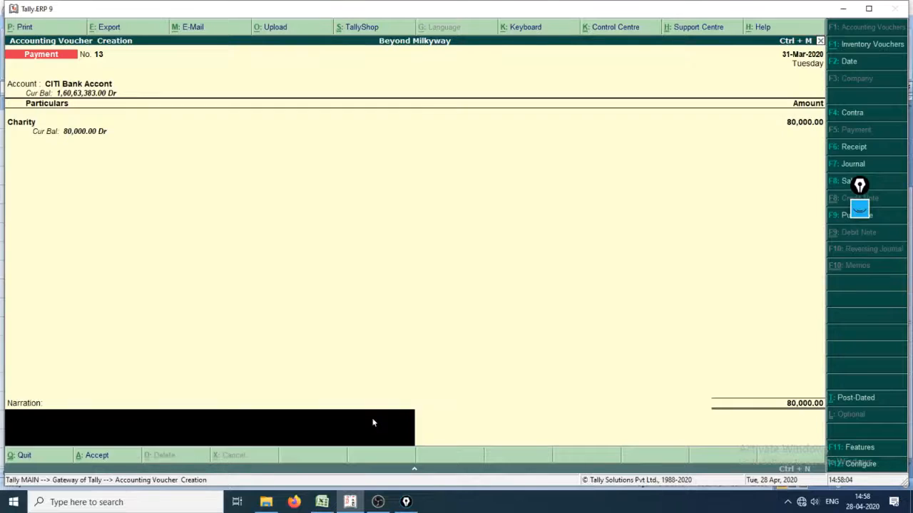
# Step: Enter the narration "Paid Charity" and save the charity payment voucher
pyautogui.press('Return')
pyautogui.press('Escape')
pyautogui.write('Paid Charity')
pyautogui.press('Return')
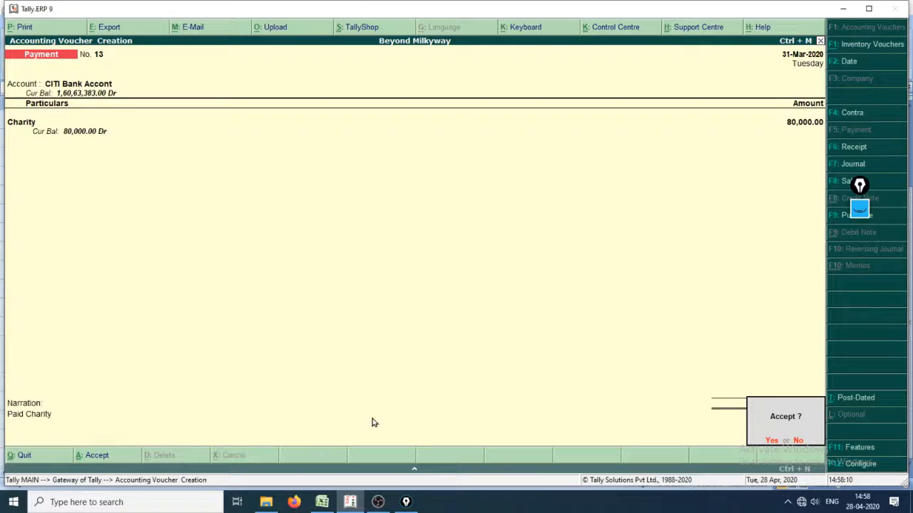
pyautogui.press('Return')
# Step: In the Excel cash book, classify the commission received entry as Bank and Dr., consulting the debit and credit rules above the table
pyautogui.hotkey('alt', 'Tab')
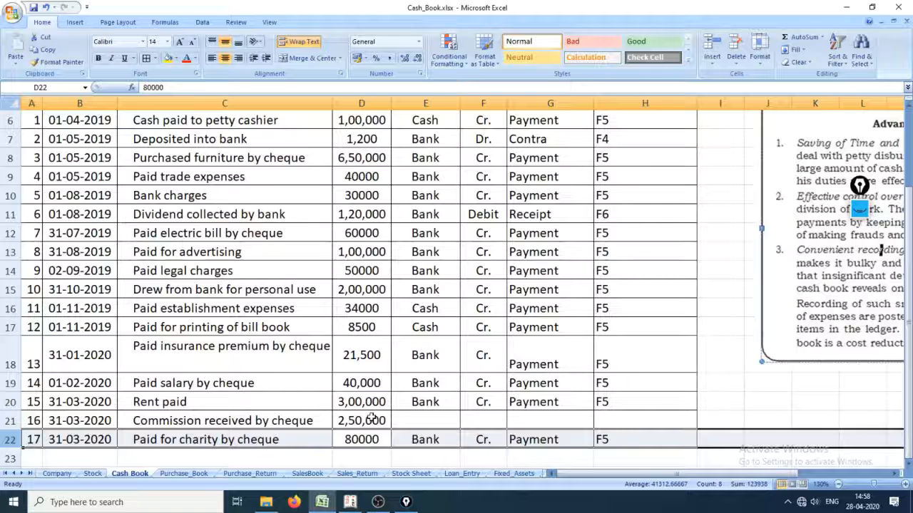
pyautogui.click(9, 421)
pyautogui.click(438, 422)
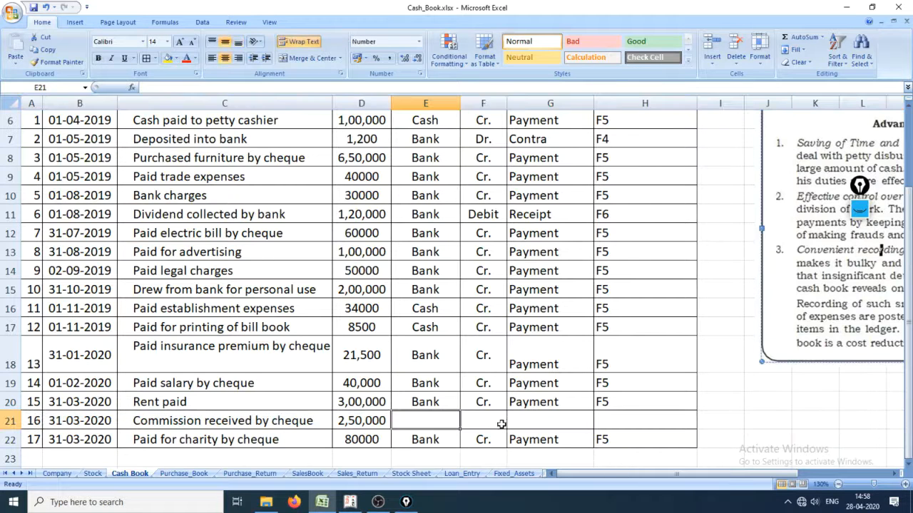
pyautogui.write('Bank')
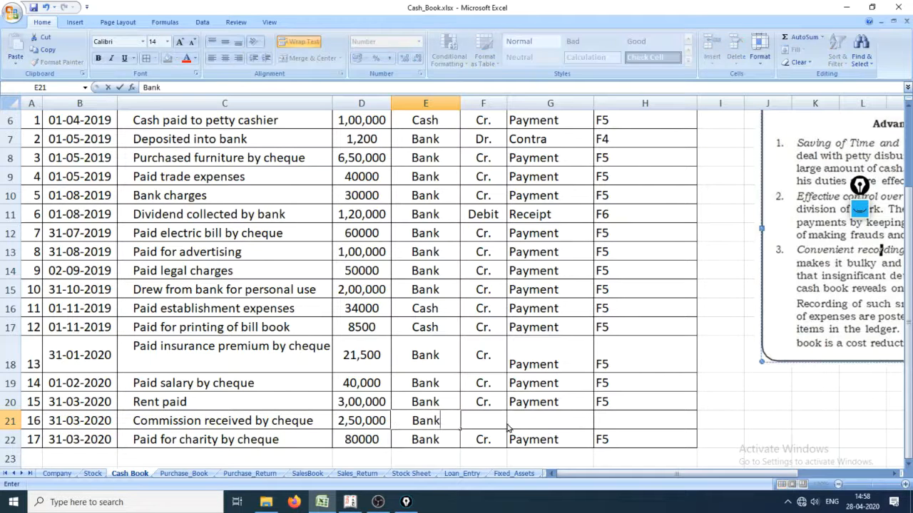
pyautogui.press('Tab')
pyautogui.scroll(2, 505, 424)
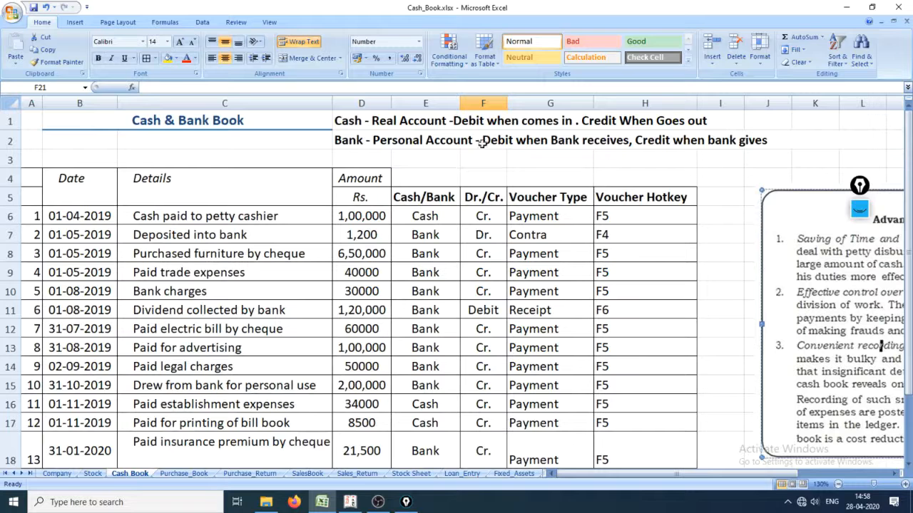
pyautogui.scroll(-2, 503, 293)
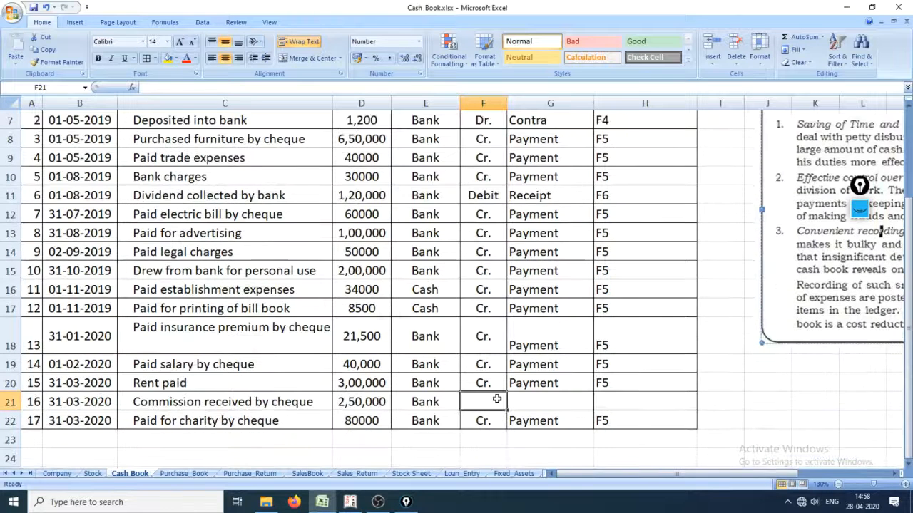
pyautogui.write('Dr.')
pyautogui.press('Tab')
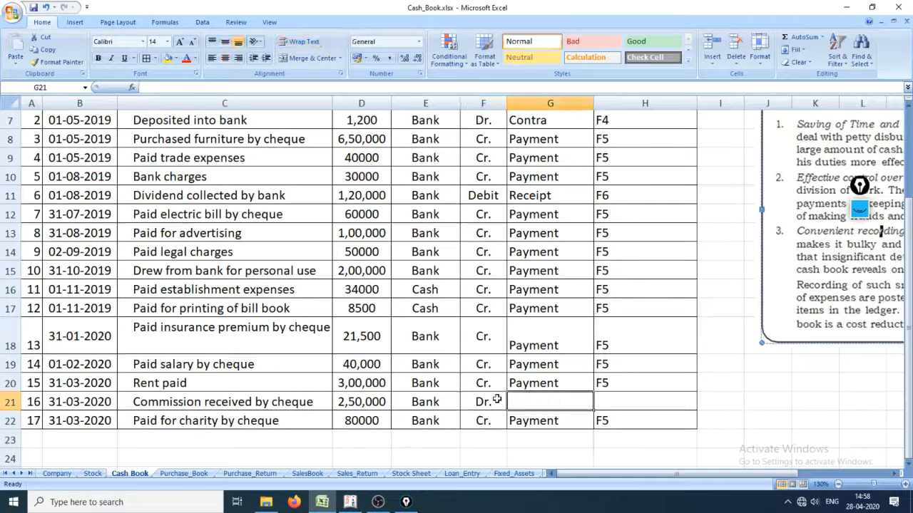
# Step: Set the commission received entry's voucher type to Receipt and its voucher hotkey to F6 in the cash book table
pyautogui.write('Receipt')
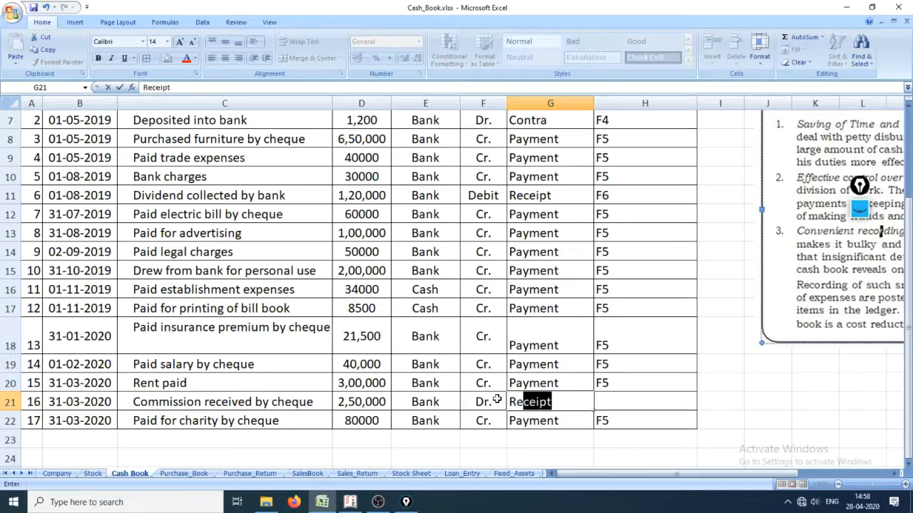
pyautogui.press('Return')
pyautogui.press('Up')
pyautogui.press('Right')
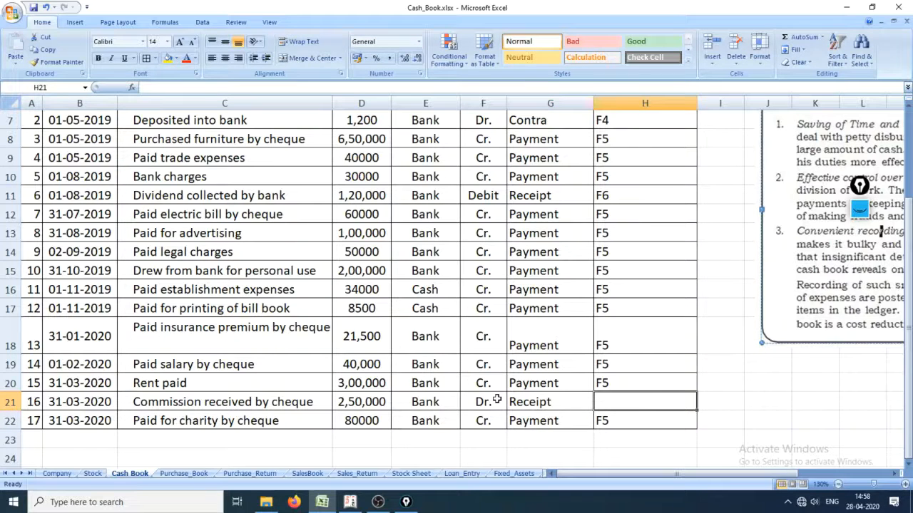
pyautogui.click(629, 198)
pyautogui.click(626, 402)
pyautogui.write('f')
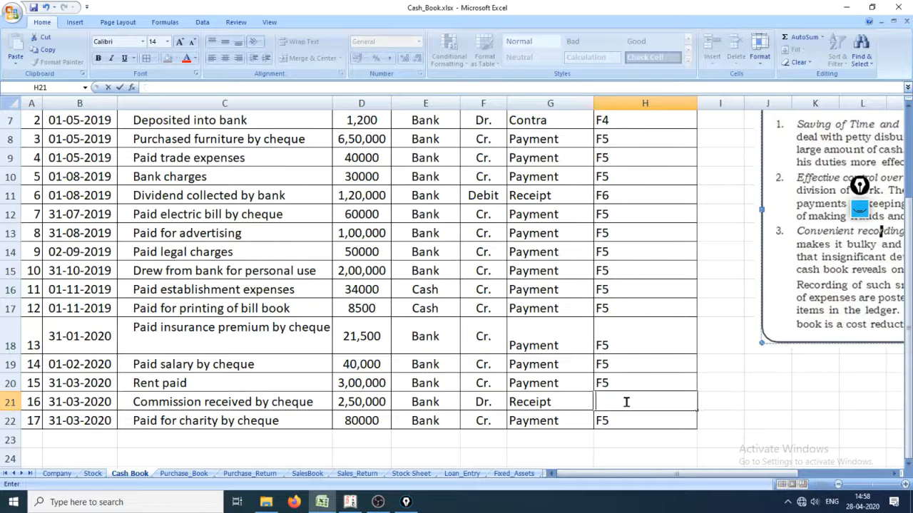
pyautogui.write('F6')
pyautogui.click(44, 400)
# Step: Switch to Tally and start a receipt voucher with CITI Bank Accont as the account
pyautogui.hotkey('alt', 'Tab')
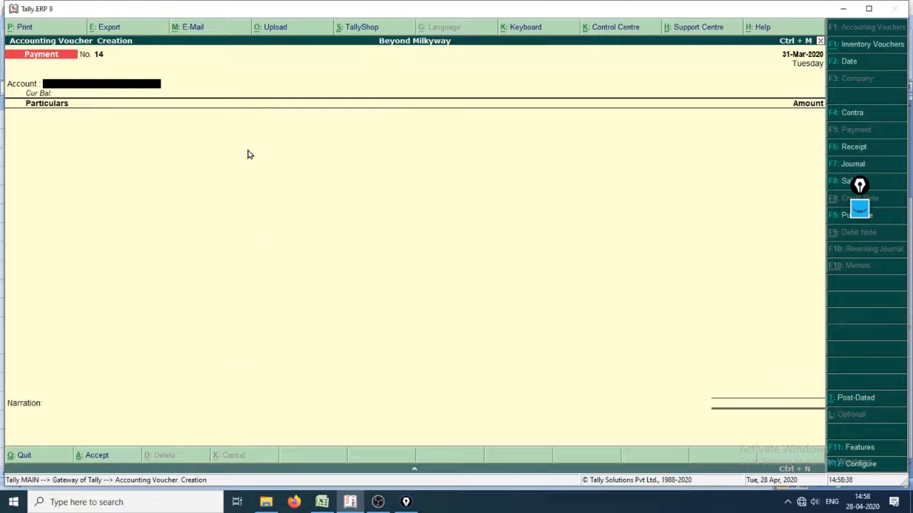
pyautogui.press('F6')
pyautogui.press('Return')
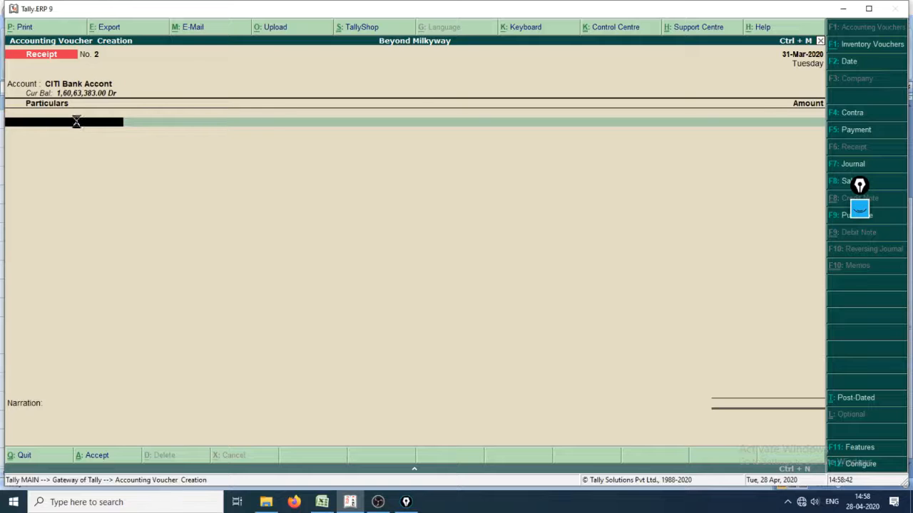
# Step: Create the ledger Commision under Indirect Incomes from the voucher, with inventory values not affected and ledger type Not Applicable
pyautogui.hotkey('alt', 'c')
pyautogui.write('Commision')
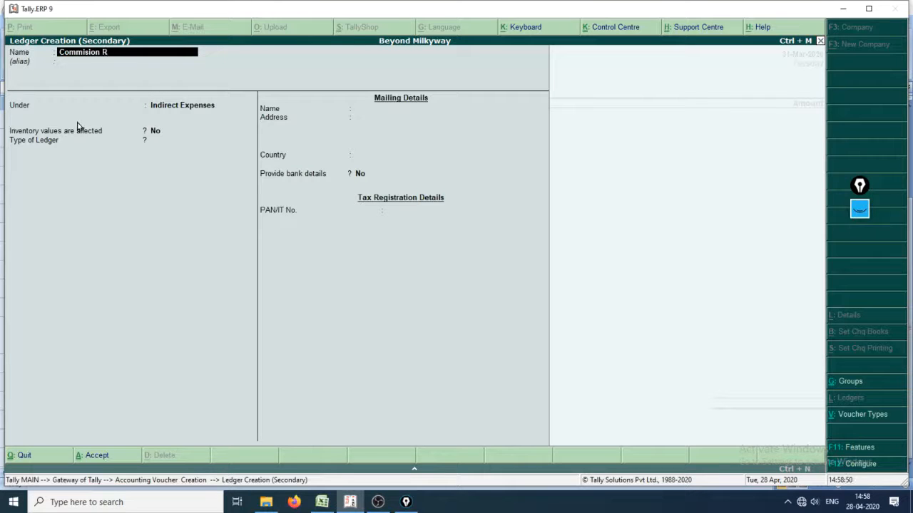
pyautogui.press('Return')
pyautogui.press('Return')
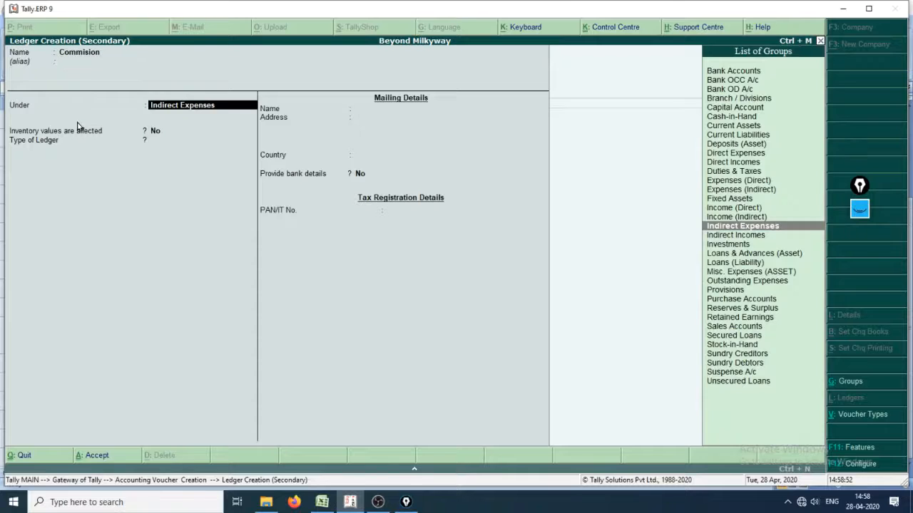
pyautogui.press('Down')
pyautogui.press('Return')
pyautogui.press('Return')
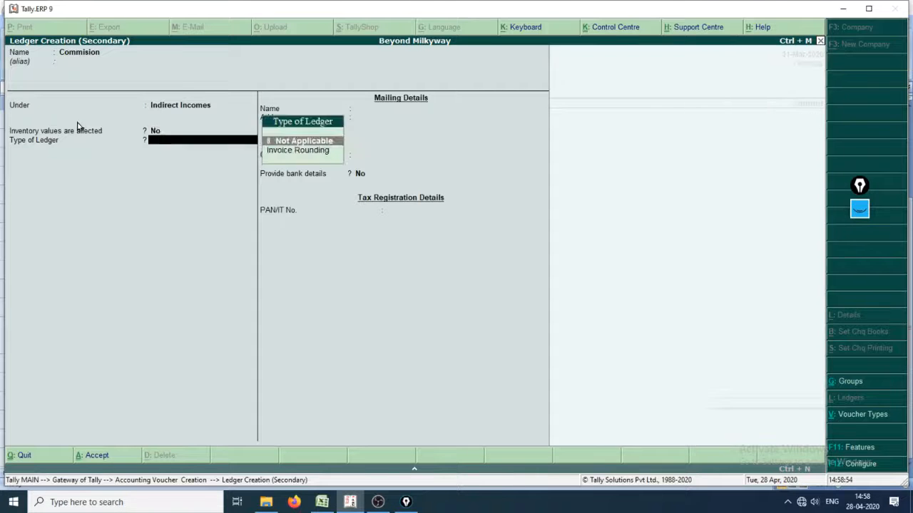
pyautogui.press('Return')
pyautogui.press('Return')
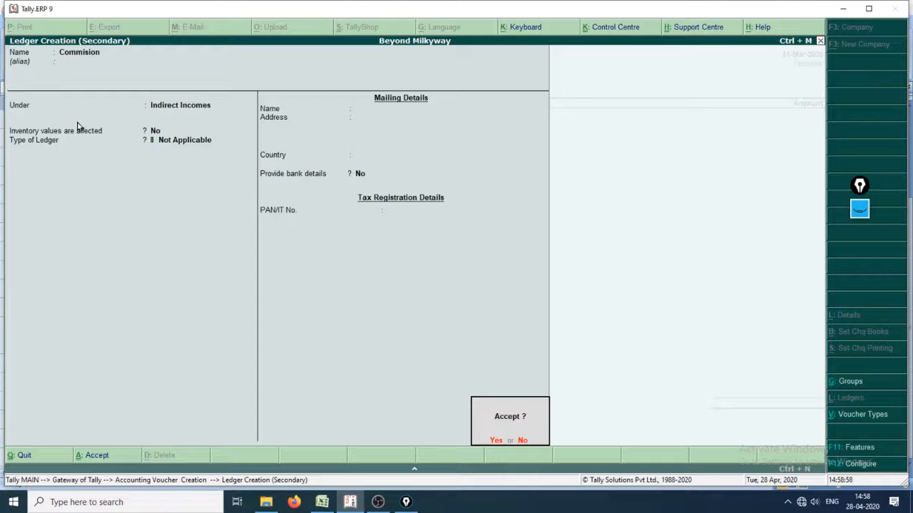
pyautogui.press('Return')
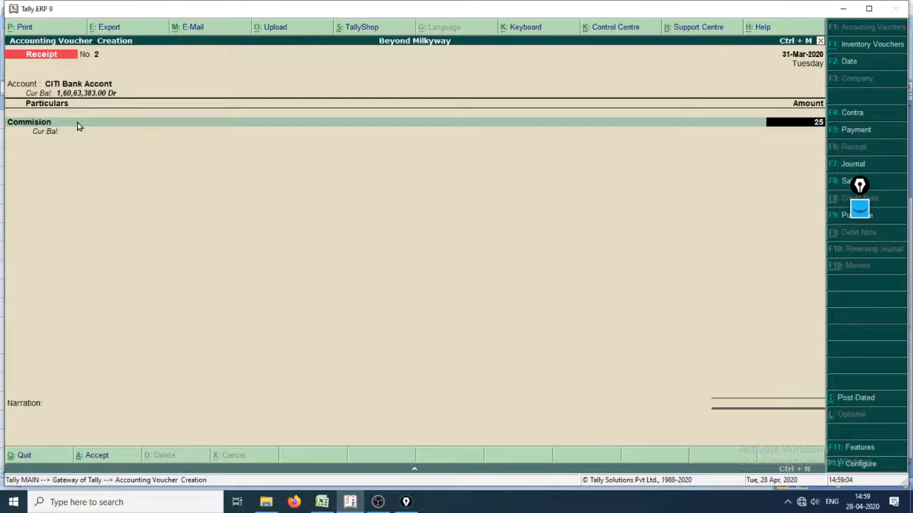
# Step: Enter 2,50,000 for Commision in the receipt voucher and accept the Cheque/DD bank allocation for CITI Bank Accont
pyautogui.press('Return')
pyautogui.press('Return')
pyautogui.press('Return')
pyautogui.press('Return')
pyautogui.press('Return')
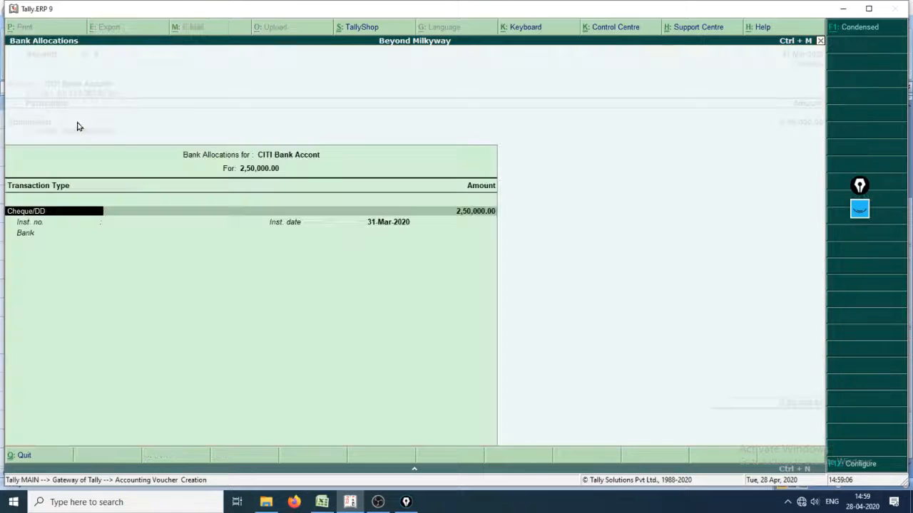
pyautogui.press('Return')
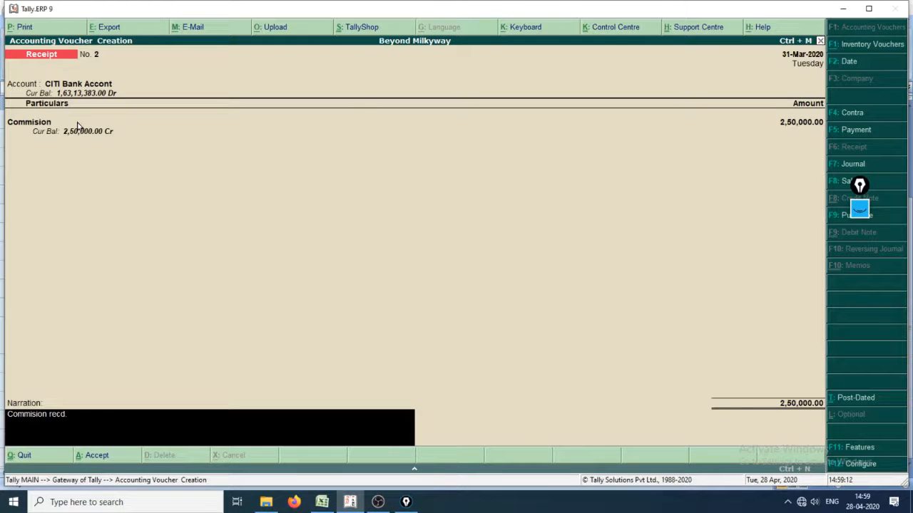
# Step: Save the commission receipt voucher with the narration "Commision recd." and return to the Gateway of Tally
pyautogui.press('Return')
pyautogui.press('Return')
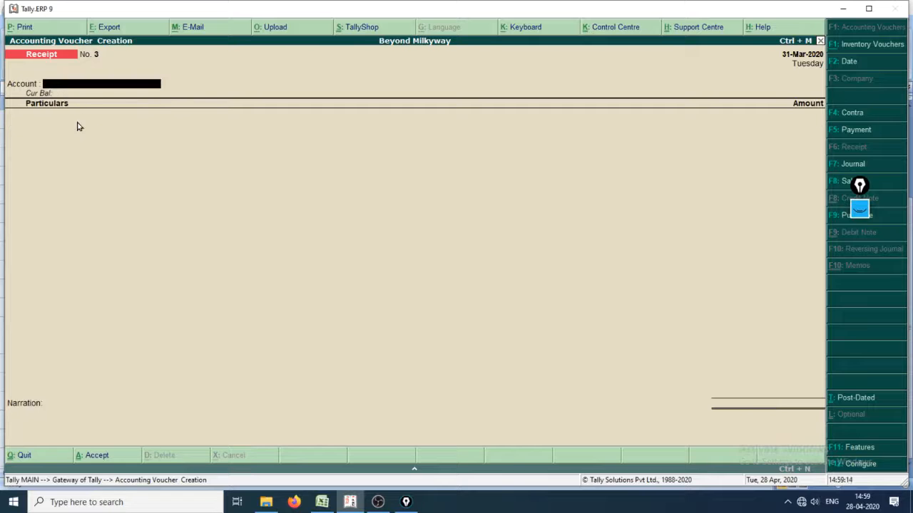
pyautogui.press('Escape')
pyautogui.press('Return')
pyautogui.press('Escape')
pyautogui.press('Escape')
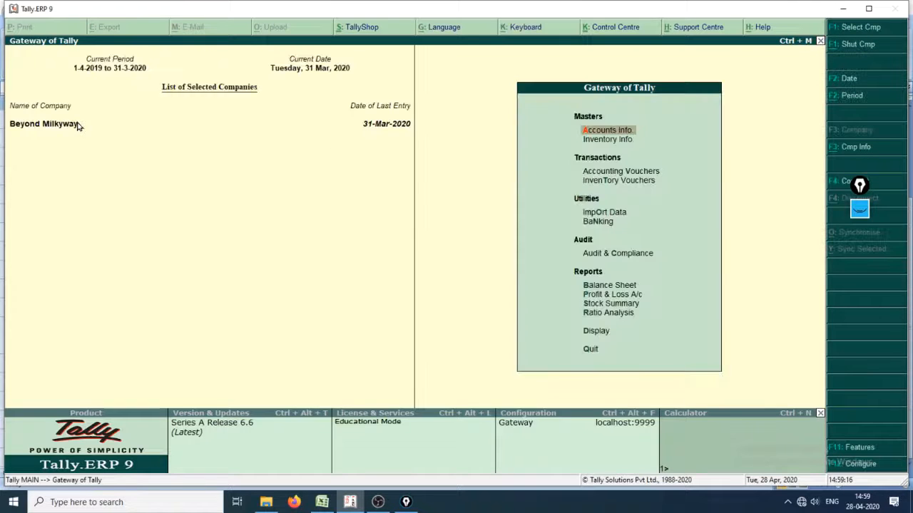
# Step: Switch to the Excel cash book and review the whole classified transaction table
pyautogui.hotkey('alt', 'Tab')
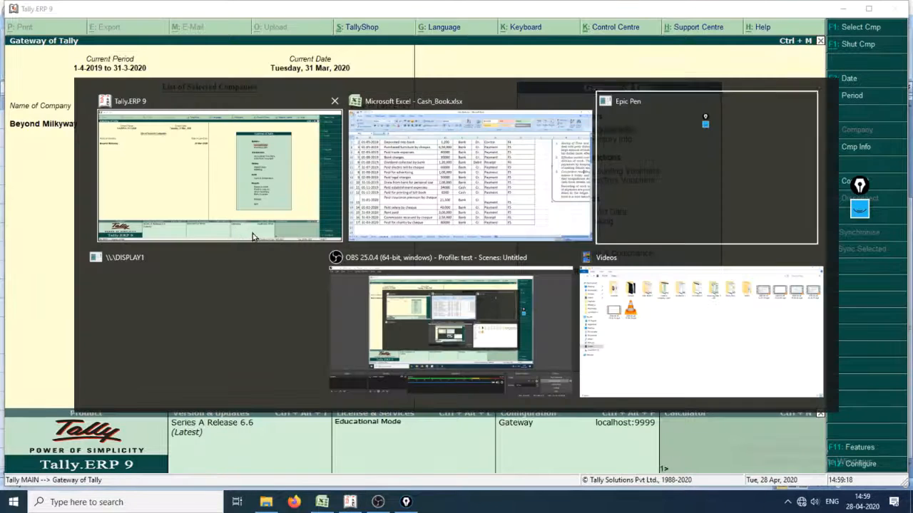
pyautogui.hotkey('alt', 'Tab')
pyautogui.hotkey('alt', 'Tab')
pyautogui.hotkey('alt', 'Tab')
pyautogui.hotkey('alt', 'Tab')
pyautogui.hotkey('alt', 'Tab')
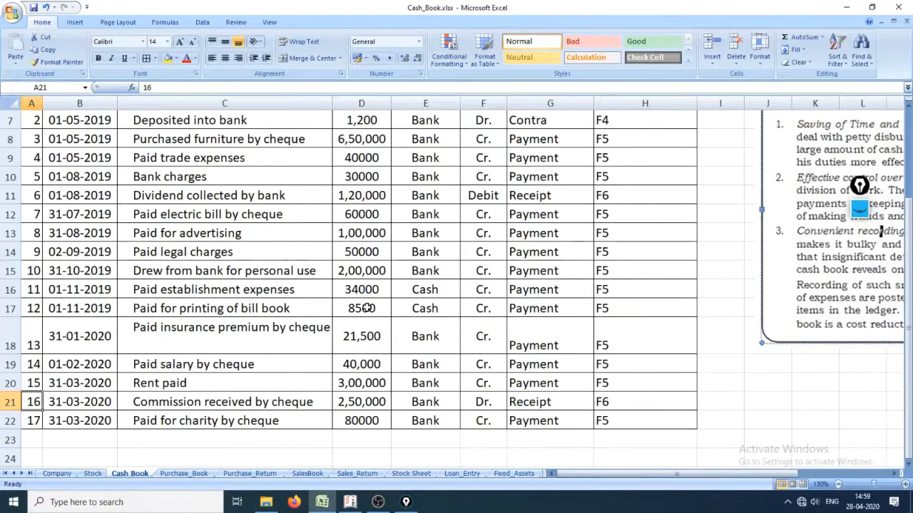
pyautogui.scroll(1, 368, 308)
pyautogui.keyDown('ctrl'); pyautogui.scroll(-2, 367, 308); pyautogui.keyUp('ctrl')
pyautogui.scroll(-1, 271, 264)
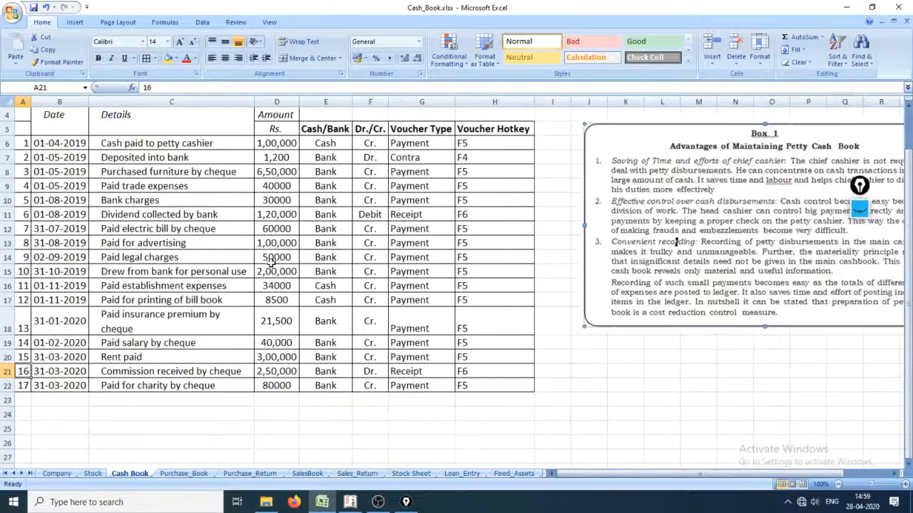
# Step: Switch to Tally and display the list of ledgers in the account books
pyautogui.hotkey('alt', 'Tab')
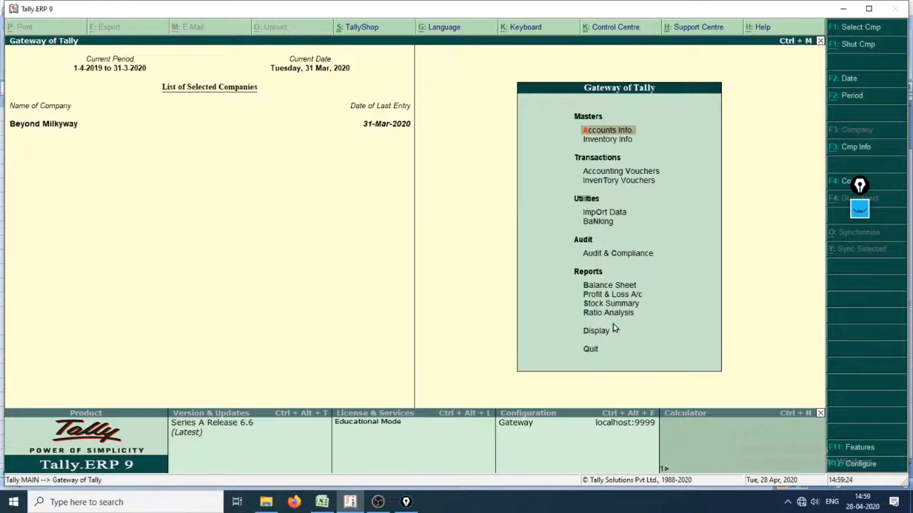
pyautogui.press('d')
pyautogui.press('a')
pyautogui.press('l')
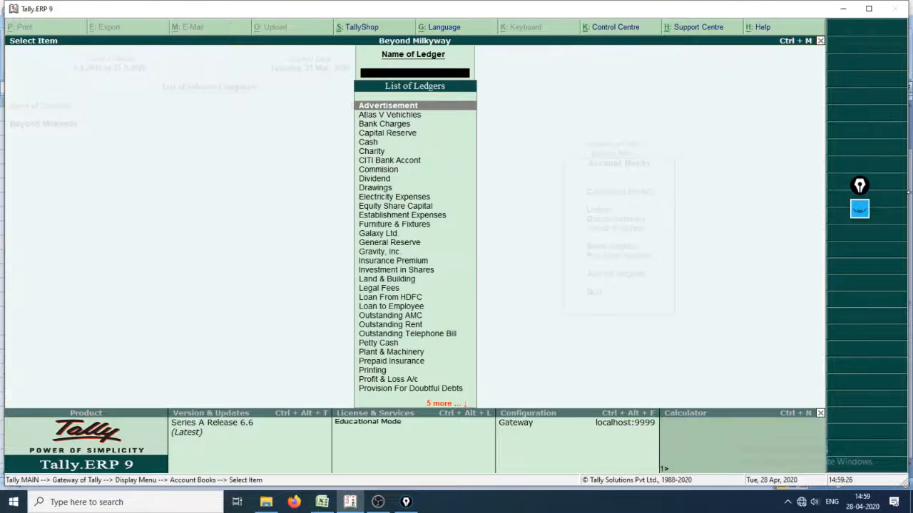
# Step: Write "D-A-L" in large pink letters across the ledger selection screen with the Epic Pen
pyautogui.click(860, 209)
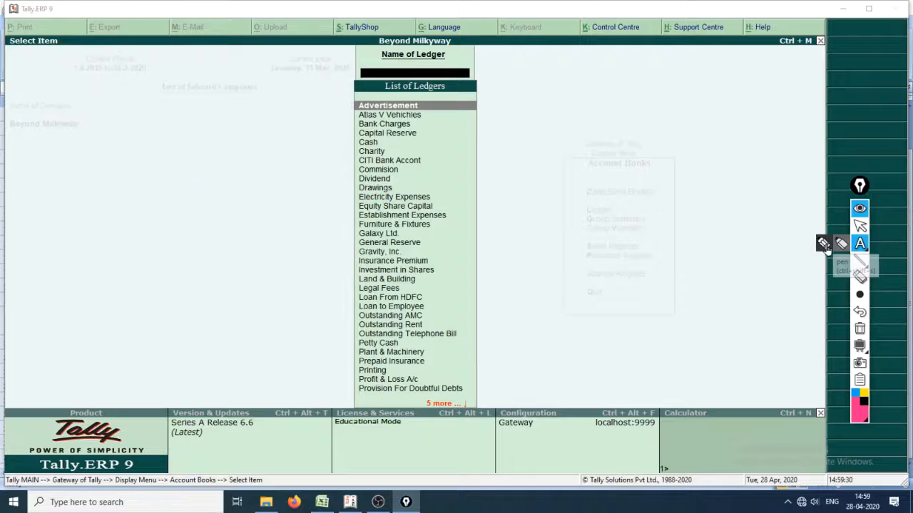
pyautogui.click(824, 246)
pyautogui.moveTo(172, 216); pyautogui.dragTo(158, 312)
pyautogui.moveTo(131, 230)
pyautogui.mouseDown()
pyautogui.moveTo(206, 261)
pyautogui.moveTo(115, 328)
pyautogui.mouseUp()
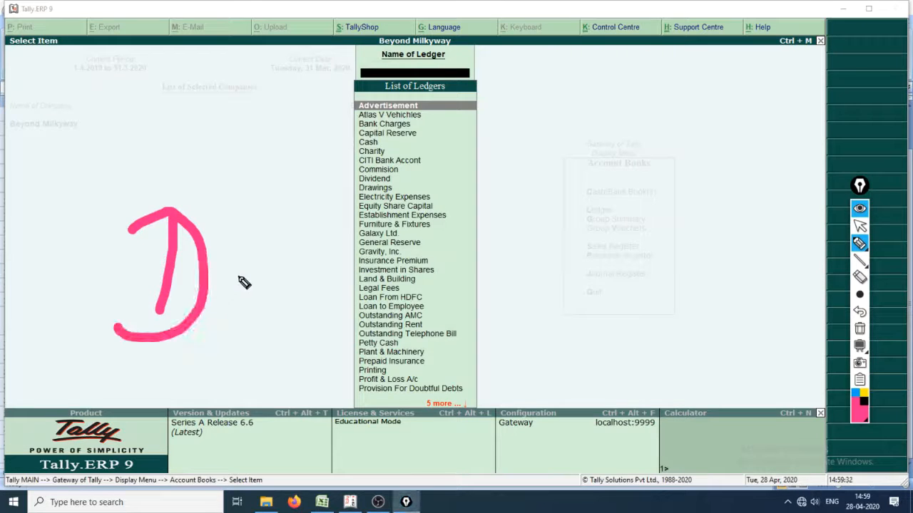
pyautogui.moveTo(216, 284); pyautogui.dragTo(277, 285)
pyautogui.moveTo(327, 227)
pyautogui.mouseDown()
pyautogui.moveTo(317, 330)
pyautogui.moveTo(378, 319)
pyautogui.mouseUp()
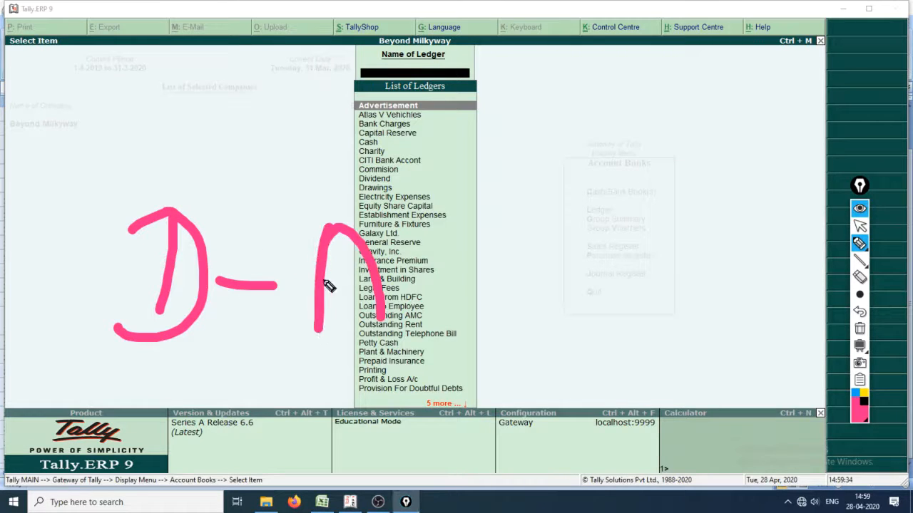
pyautogui.moveTo(313, 275); pyautogui.dragTo(522, 269)
pyautogui.moveTo(539, 210); pyautogui.dragTo(682, 304)
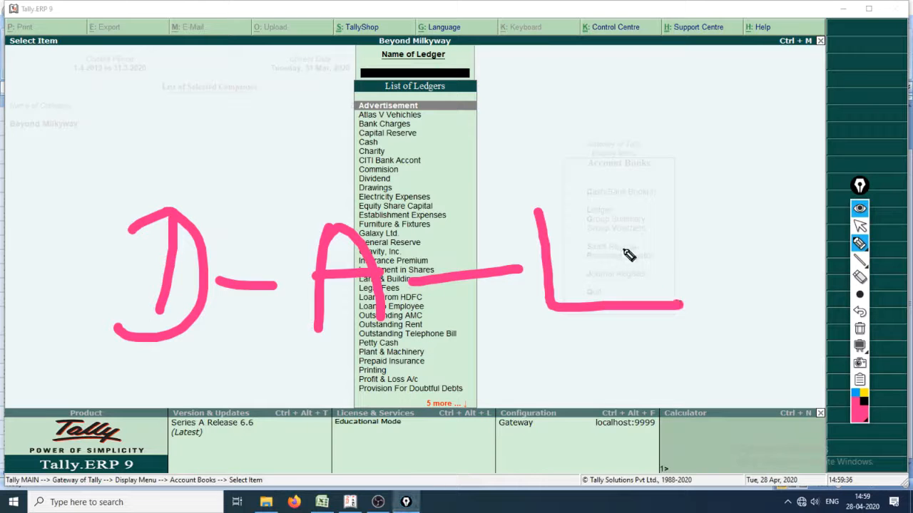
# Step: Draw pink arrows to the Name of Ledger heading, the ledger list and the Cash ledger, and clear all pen annotations
pyautogui.moveTo(620, 250)
pyautogui.mouseDown()
pyautogui.moveTo(487, 60)
pyautogui.moveTo(462, 51)
pyautogui.moveTo(501, 94)
pyautogui.mouseUp()
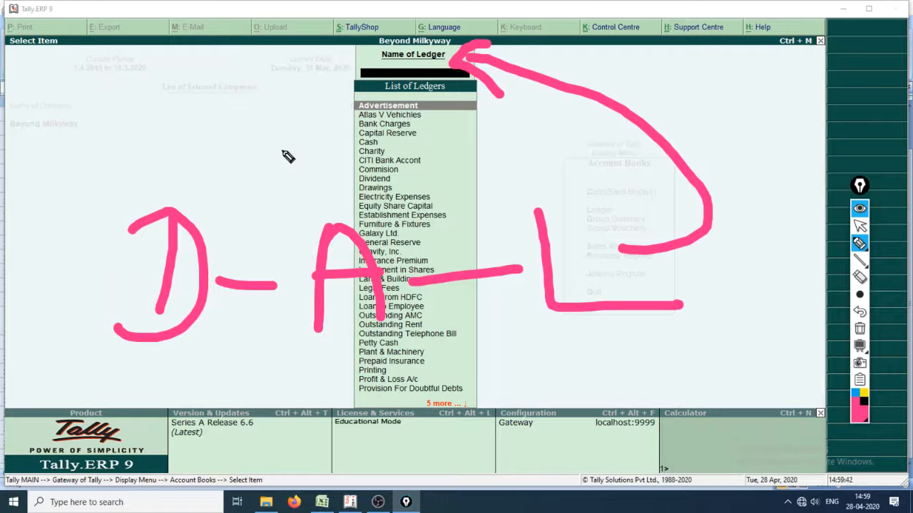
pyautogui.moveTo(278, 150)
pyautogui.mouseDown()
pyautogui.moveTo(346, 160)
pyautogui.moveTo(336, 177)
pyautogui.mouseUp()
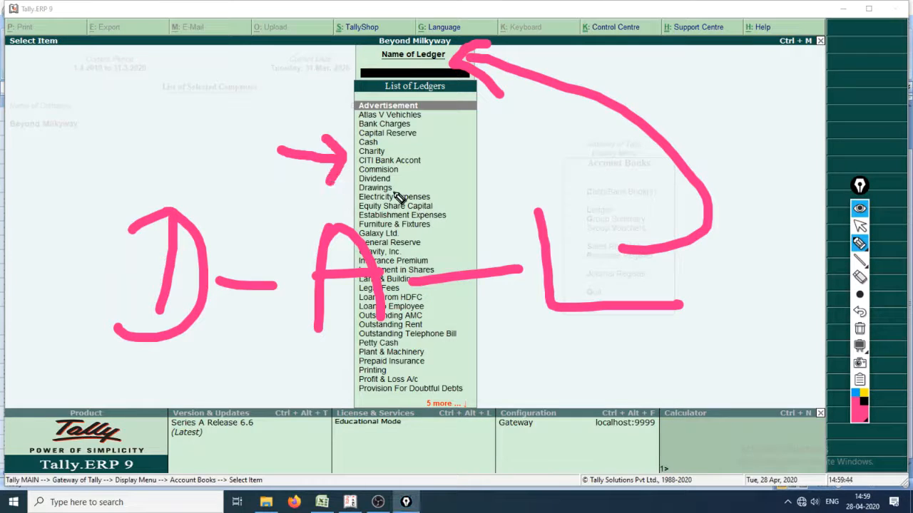
pyautogui.moveTo(391, 141); pyautogui.dragTo(603, 134)
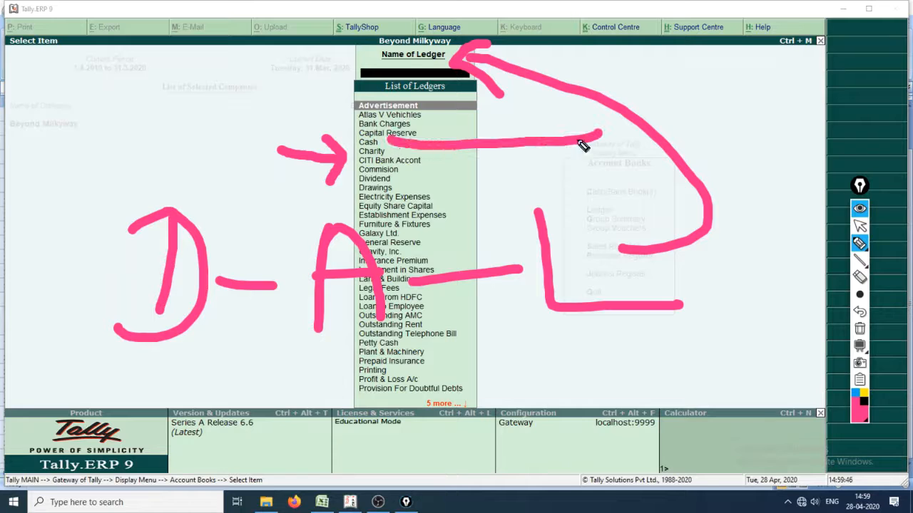
pyautogui.moveTo(389, 141); pyautogui.dragTo(426, 126)
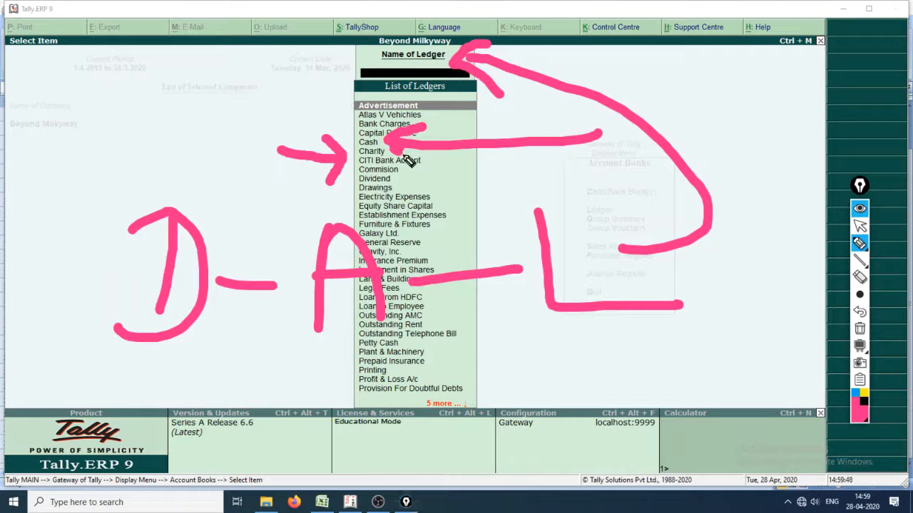
pyautogui.hotkey('ctrl', 'shift', '2')
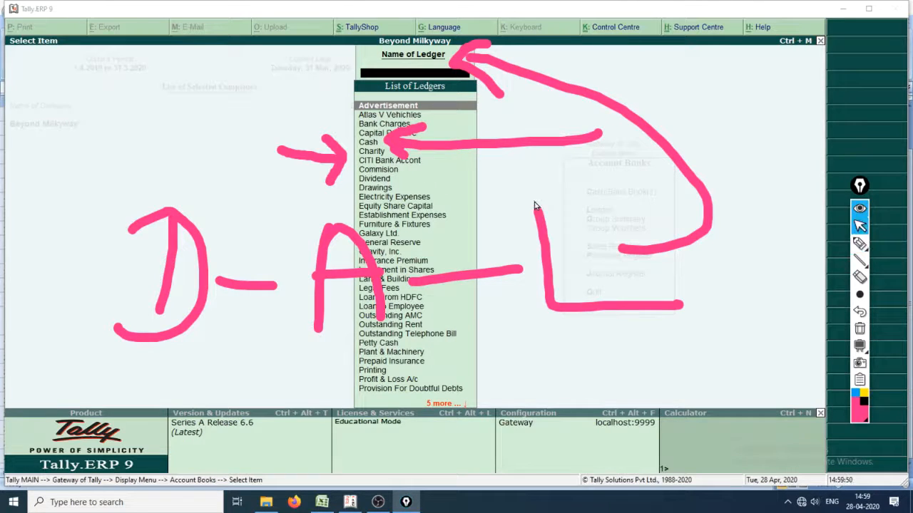
pyautogui.hotkey('ctrl', 'shift', '7')
# Step: Open the Cash ledger's vouchers and set the report period from 1-4-2019 to 31-3-2020
pyautogui.click(369, 142)
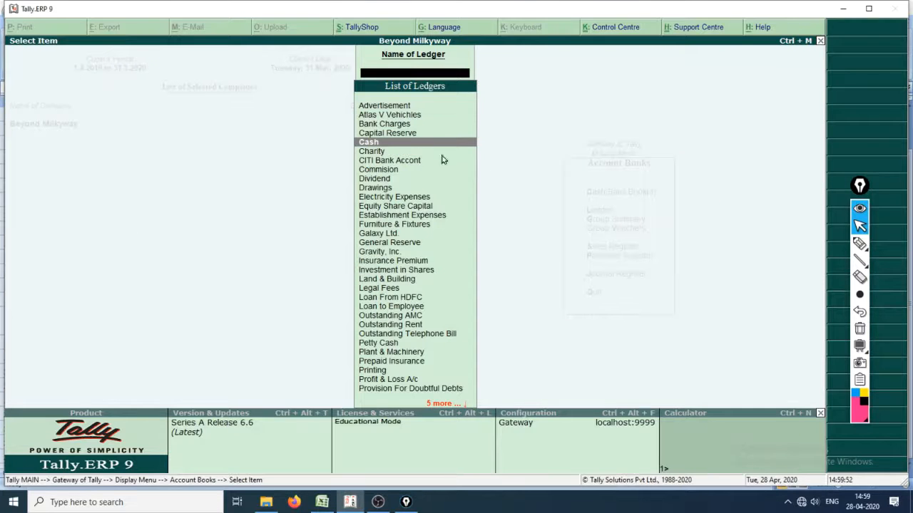
pyautogui.press('Return')
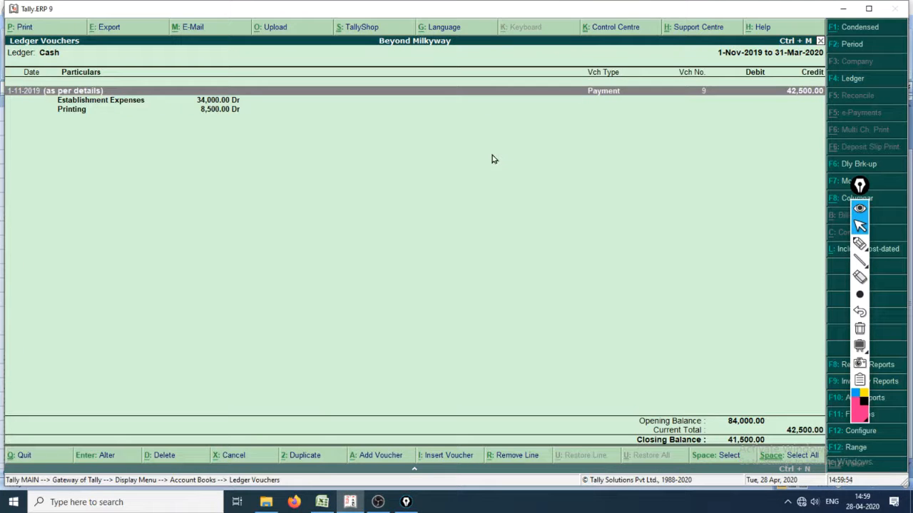
pyautogui.press('F2')
pyautogui.write('1.4.19')
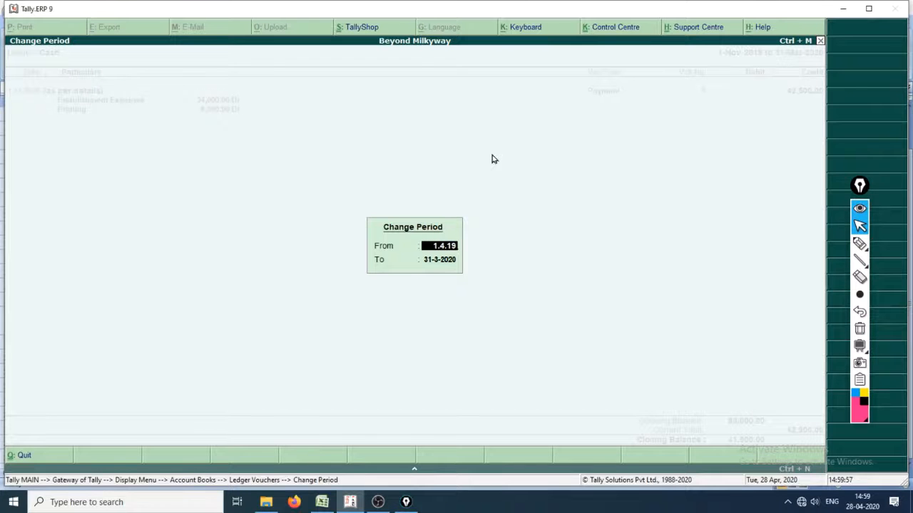
pyautogui.press('Return')
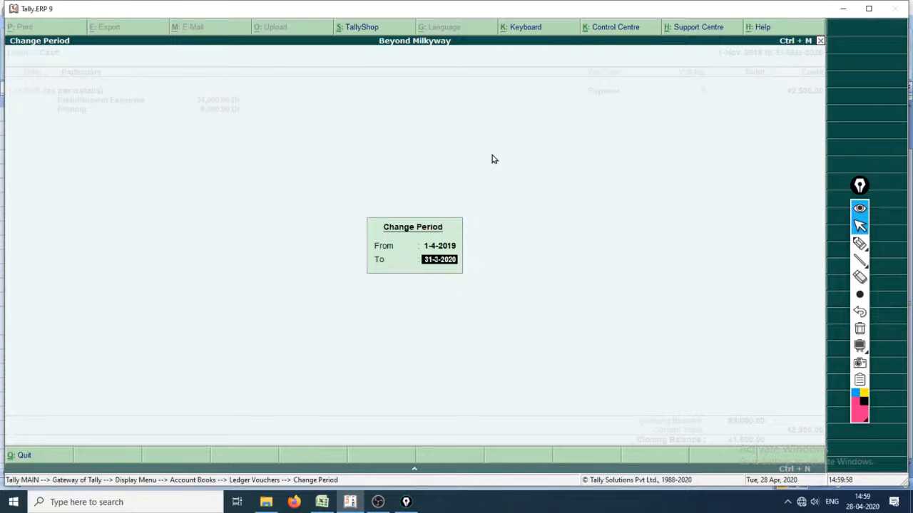
pyautogui.press('Return')
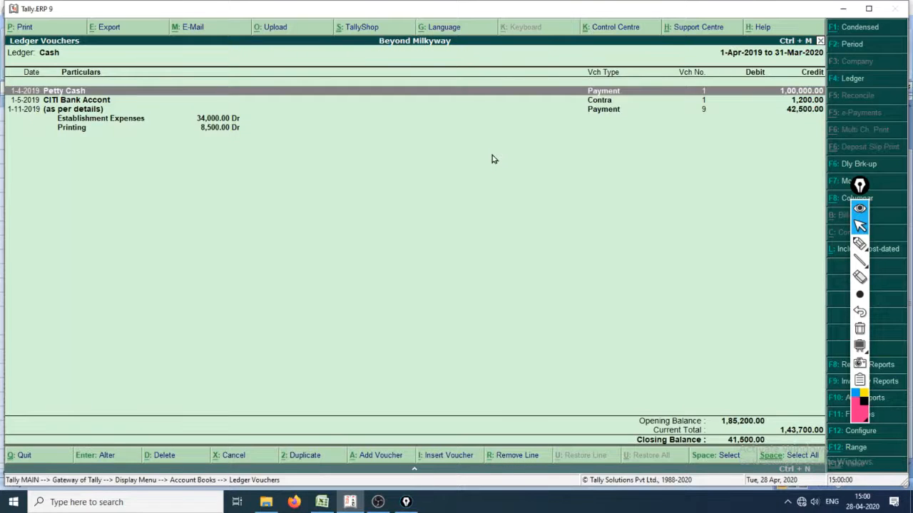
# Step: Switch to the Excel cash book and filter the Cash/Bank column to show only Cash transactions
pyautogui.hotkey('alt', 'Tab')
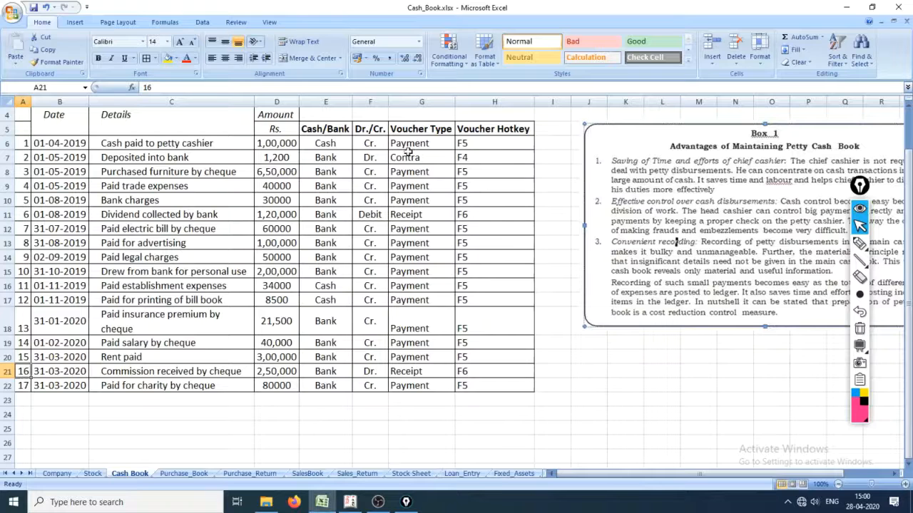
pyautogui.click(326, 104)
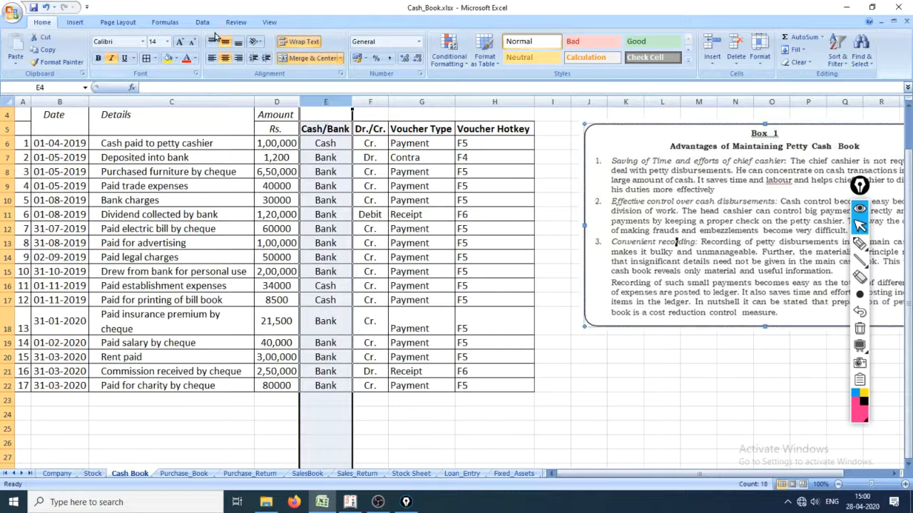
pyautogui.click(267, 22)
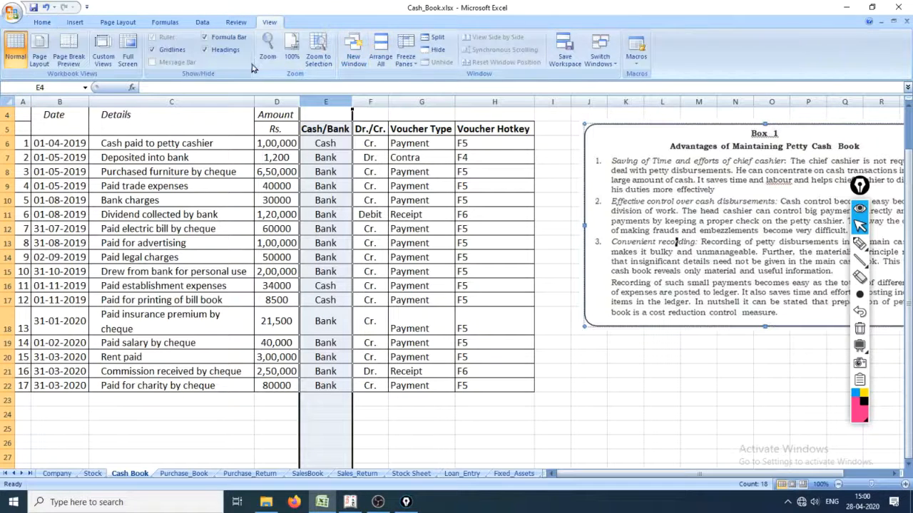
pyautogui.click(204, 22)
pyautogui.click(299, 53)
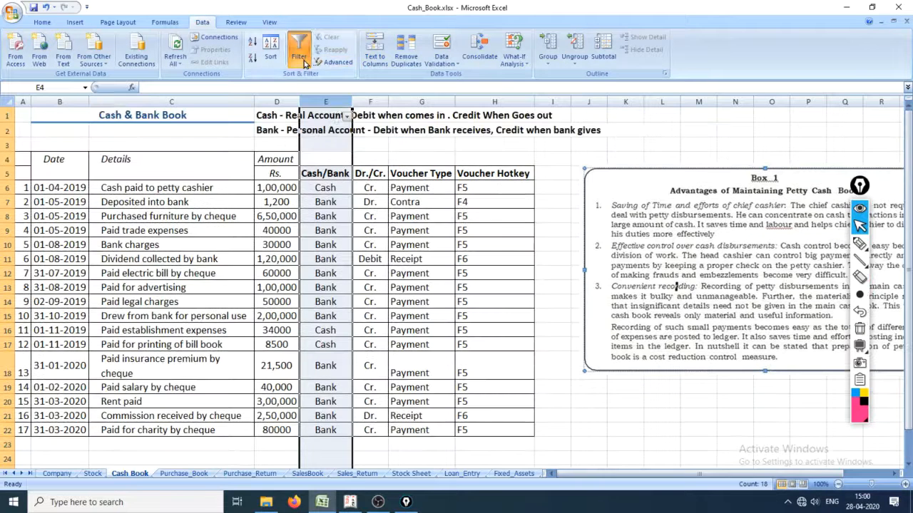
pyautogui.click(347, 116)
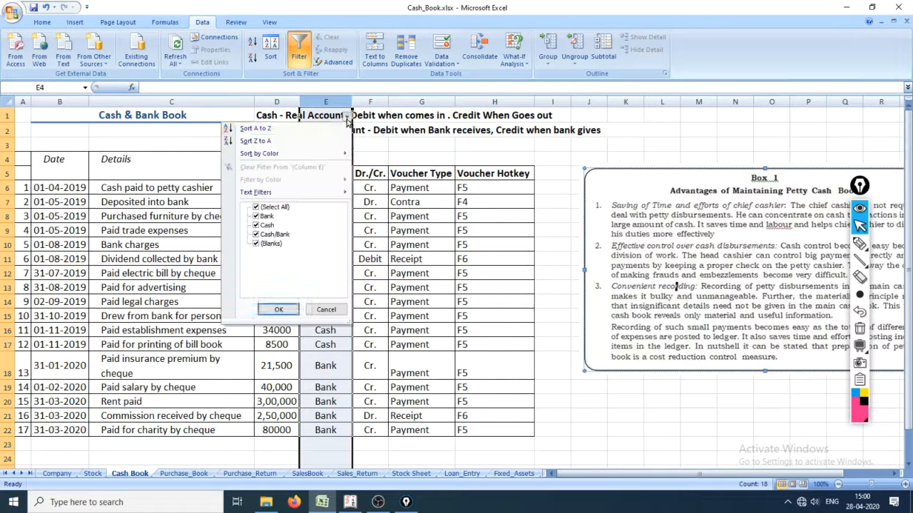
pyautogui.click(264, 216)
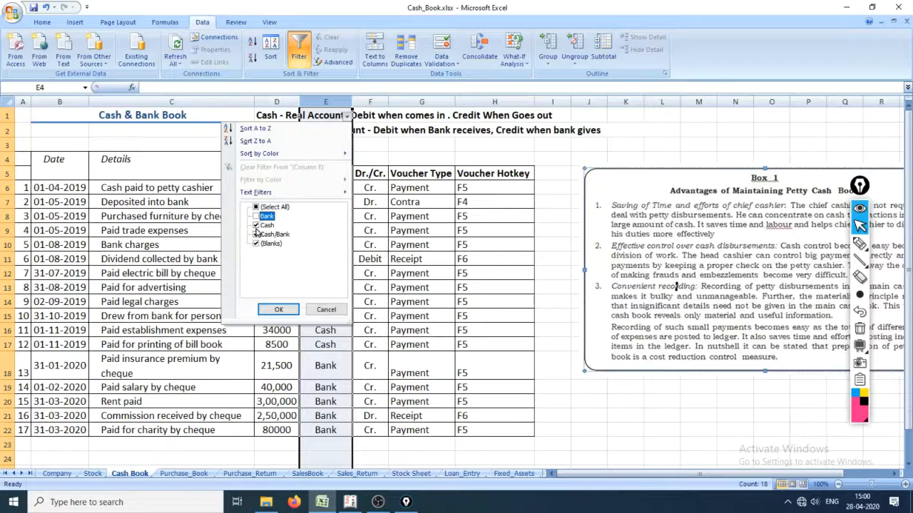
pyautogui.click(256, 225)
pyautogui.click(256, 243)
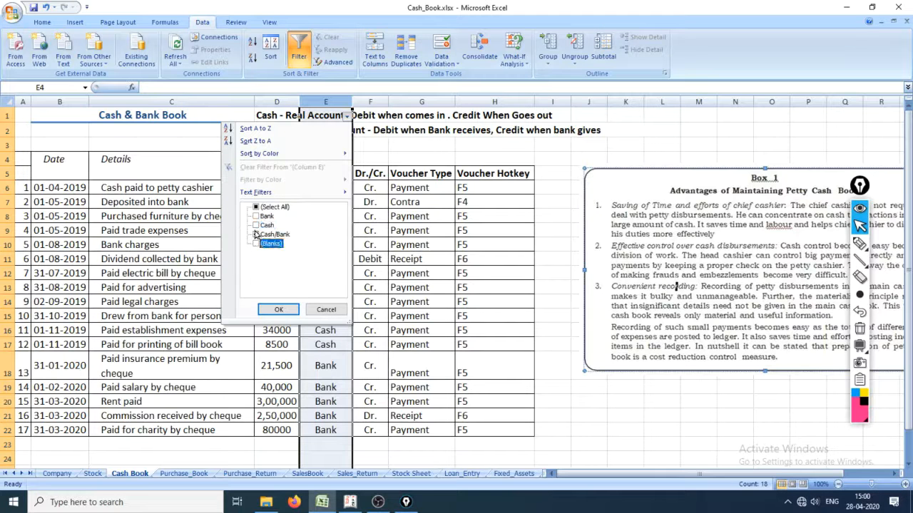
pyautogui.click(256, 235)
pyautogui.click(256, 226)
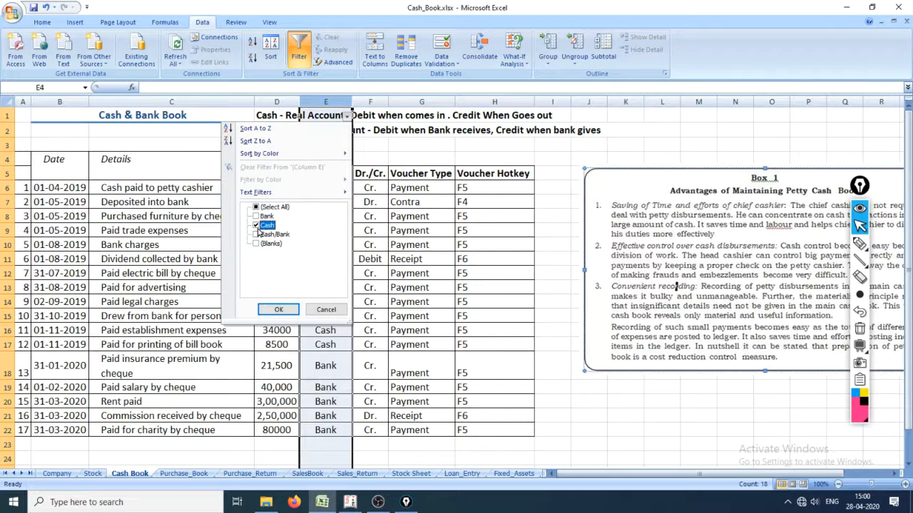
pyautogui.click(278, 310)
pyautogui.click(421, 229)
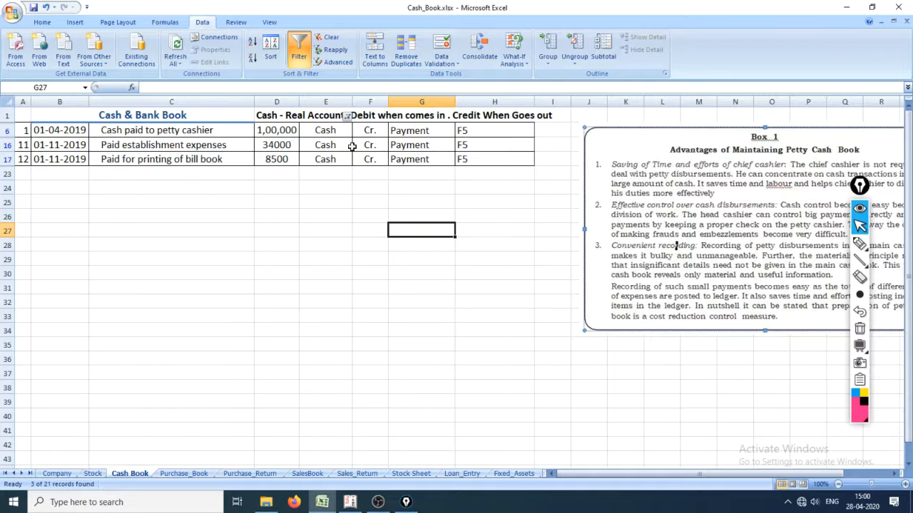
# Step: Compare the voucher types and amounts of the filtered cash transactions with the Cash ledger entries in Tally
pyautogui.click(410, 130)
pyautogui.keyDown('ctrl'); pyautogui.click(424, 145); pyautogui.keyUp('ctrl')
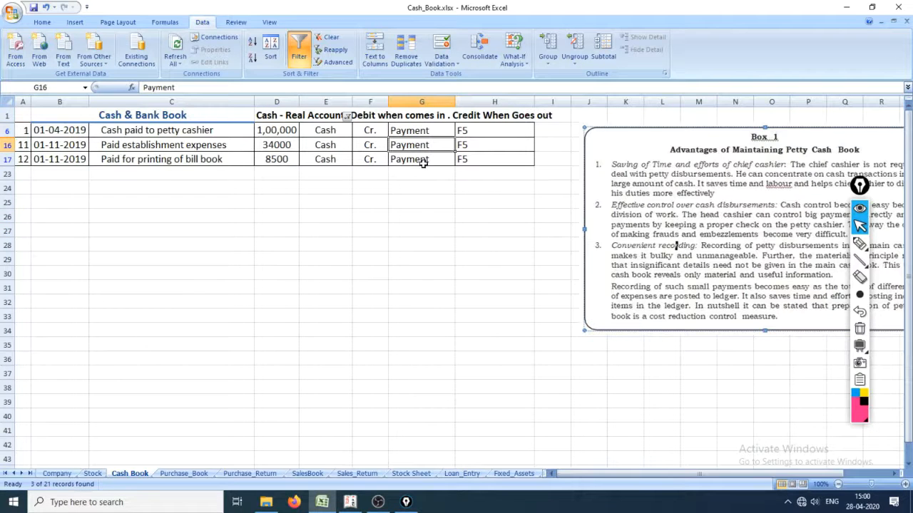
pyautogui.keyDown('ctrl'); pyautogui.click(423, 161); pyautogui.keyUp('ctrl')
pyautogui.hotkey('alt', 'Tab')
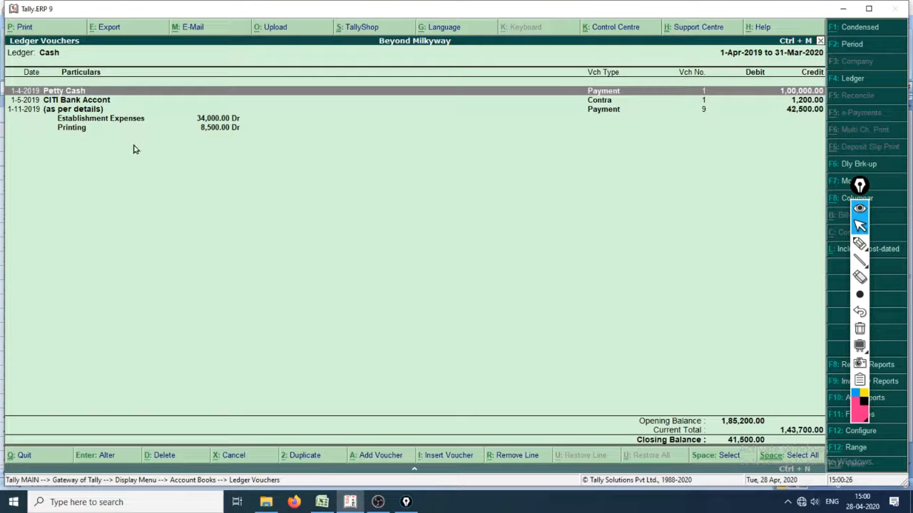
pyautogui.click(603, 110)
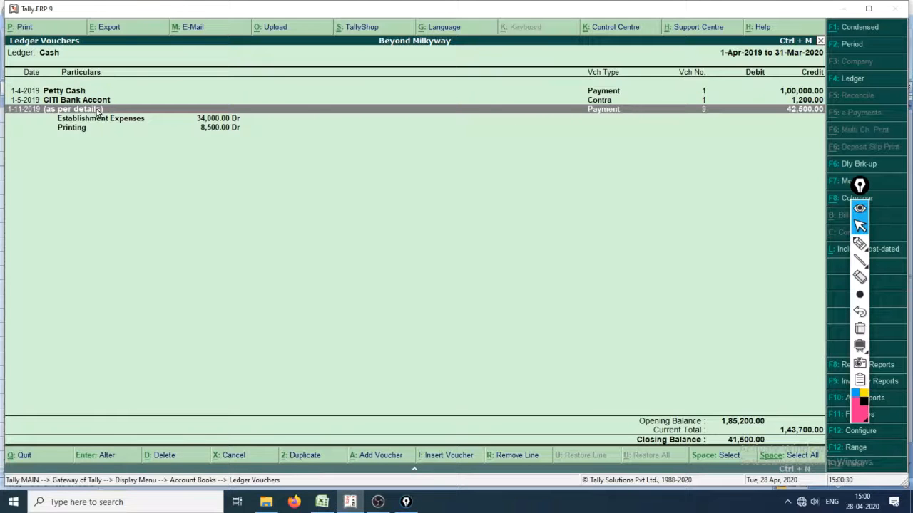
pyautogui.hotkey('alt', 'Tab')
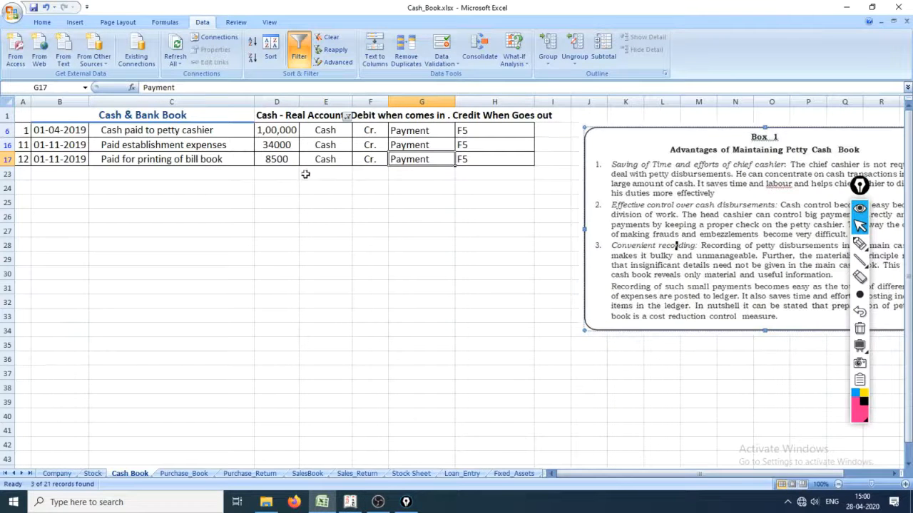
pyautogui.hotkey('alt', 'Tab')
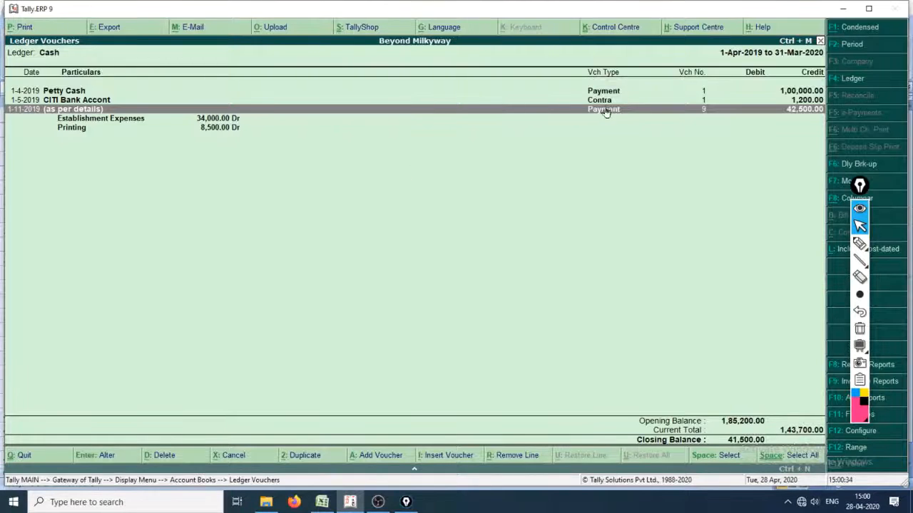
# Step: Open the combined 1-11-2019 payment voucher for establishment expenses and printing to examine it, and return to the Cash ledger
pyautogui.click(101, 121)
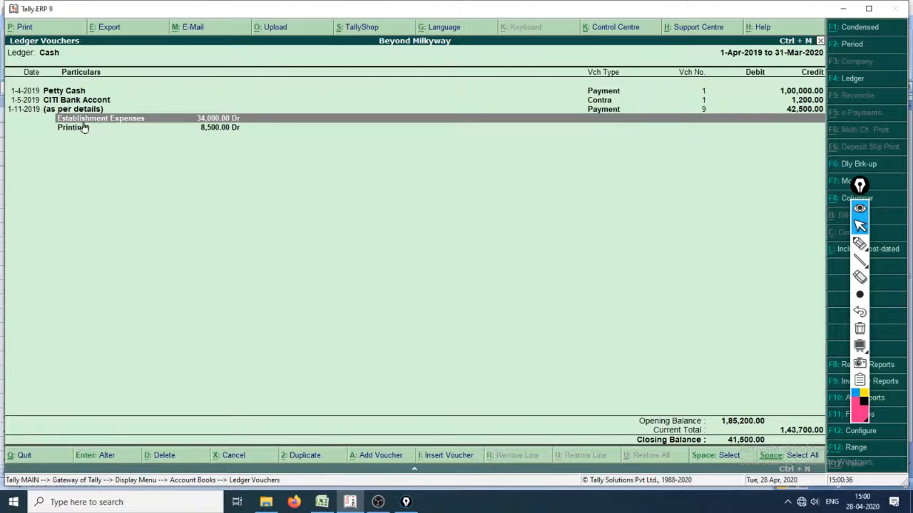
pyautogui.press('Up')
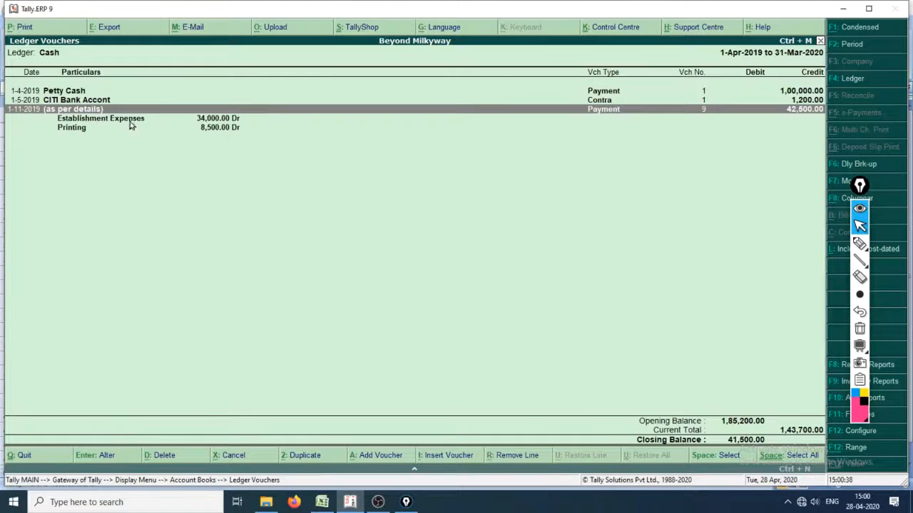
pyautogui.press('Return')
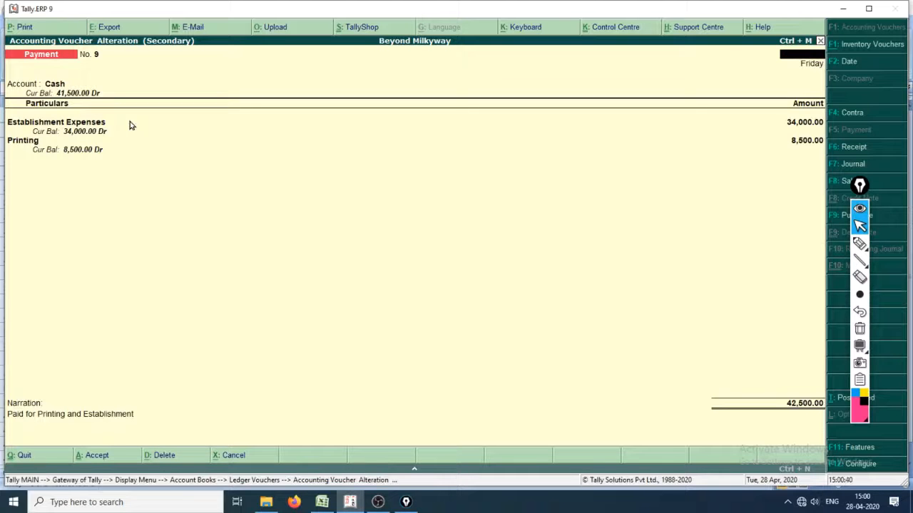
pyautogui.press('Escape')
pyautogui.press('Return')
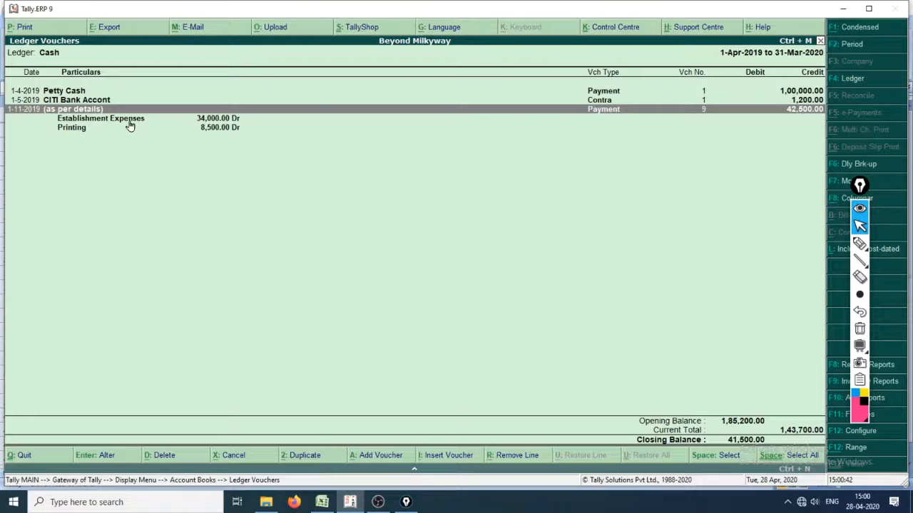
# Step: Switch back to the Excel cash book and change the Cash/Bank column filter to show only Bank transactions
pyautogui.hotkey('alt', 'Tab')
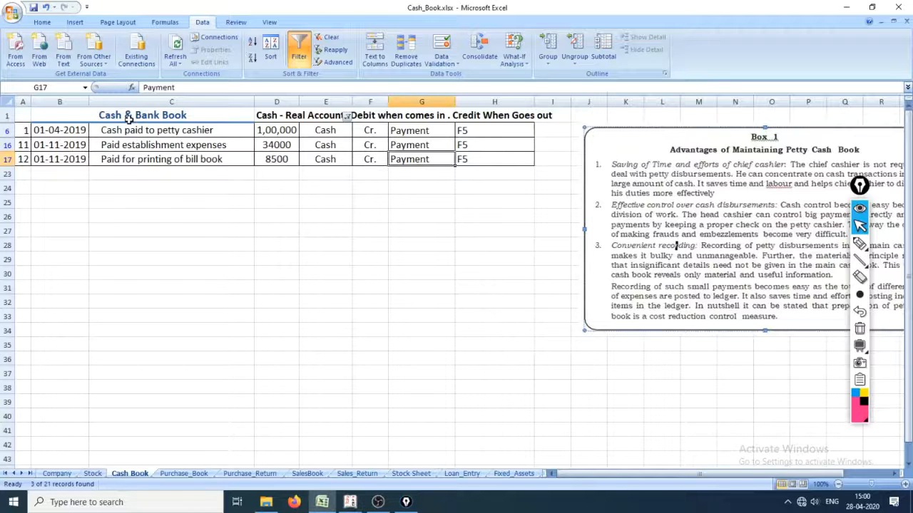
pyautogui.click(349, 125)
pyautogui.click(347, 116)
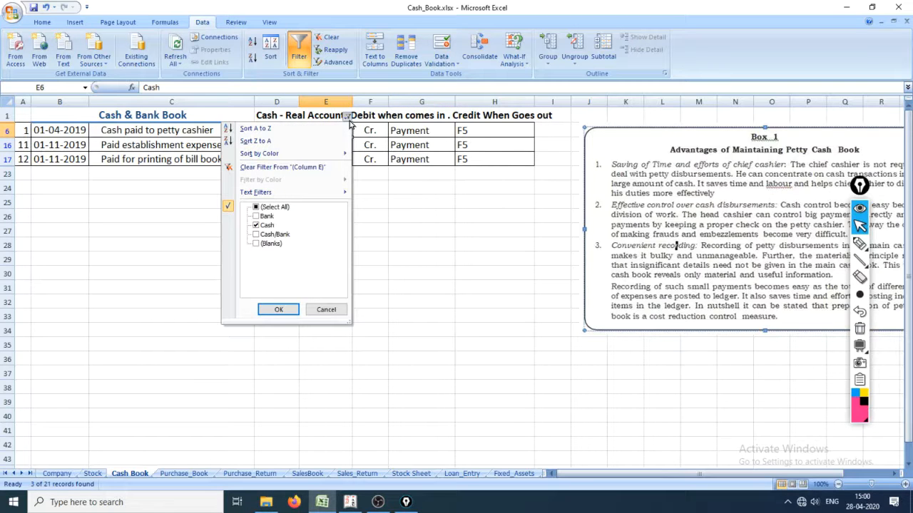
pyautogui.click(268, 236)
pyautogui.click(278, 310)
pyautogui.click(347, 116)
pyautogui.click(256, 226)
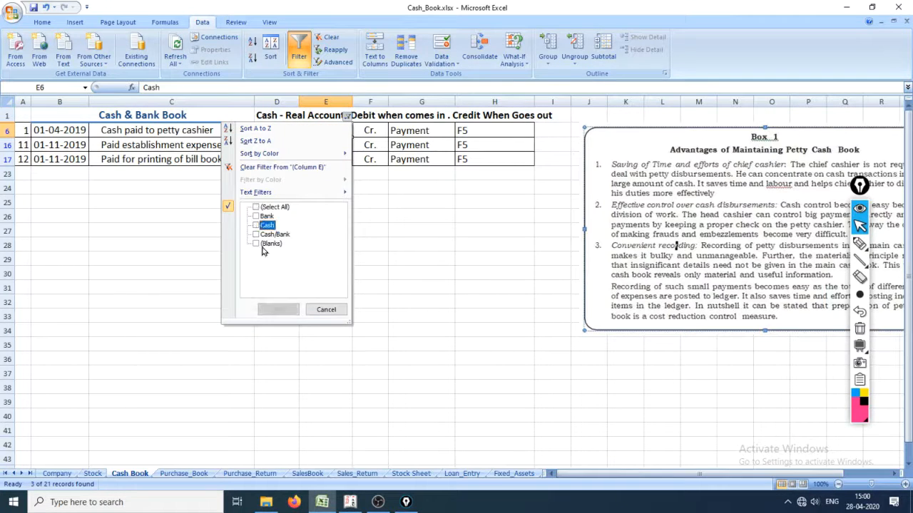
pyautogui.click(256, 216)
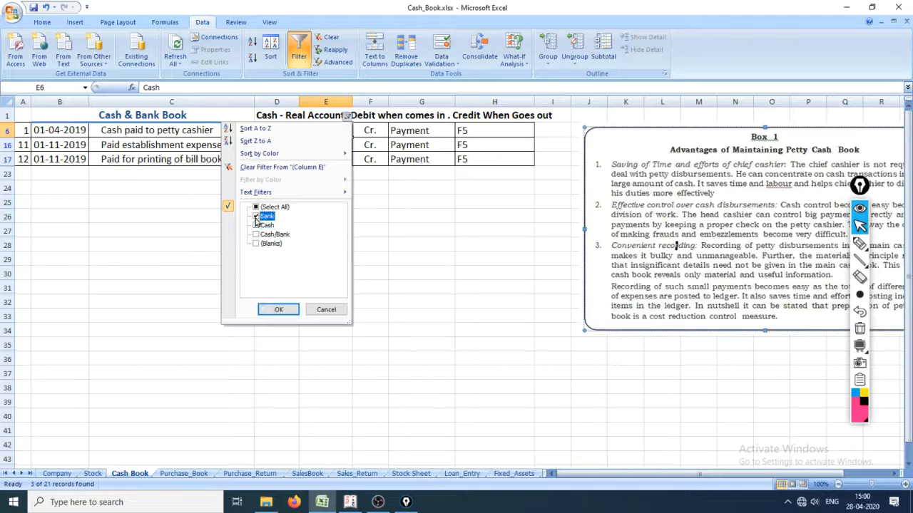
pyautogui.click(278, 310)
pyautogui.click(362, 214)
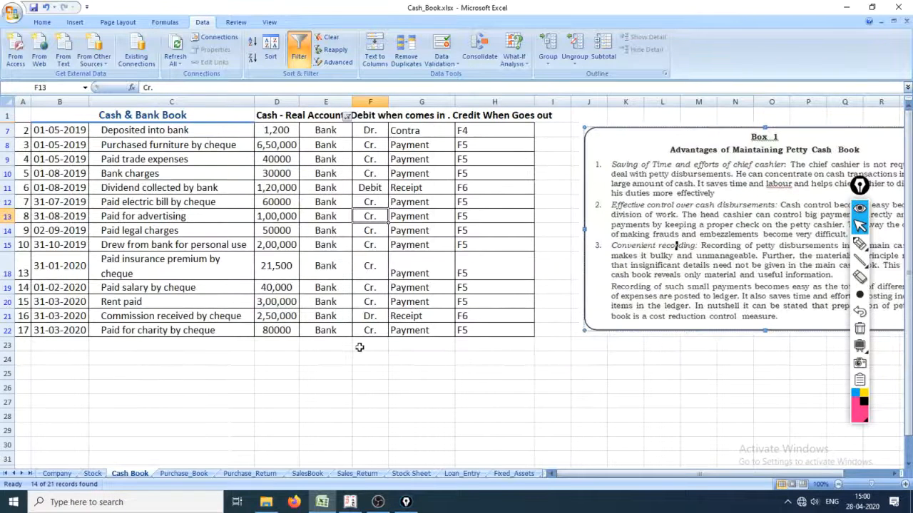
# Step: Switch to Tally, leave the Cash ledger and open the vouchers of the CITI Bank Accont ledger
pyautogui.hotkey('alt', 'Tab')
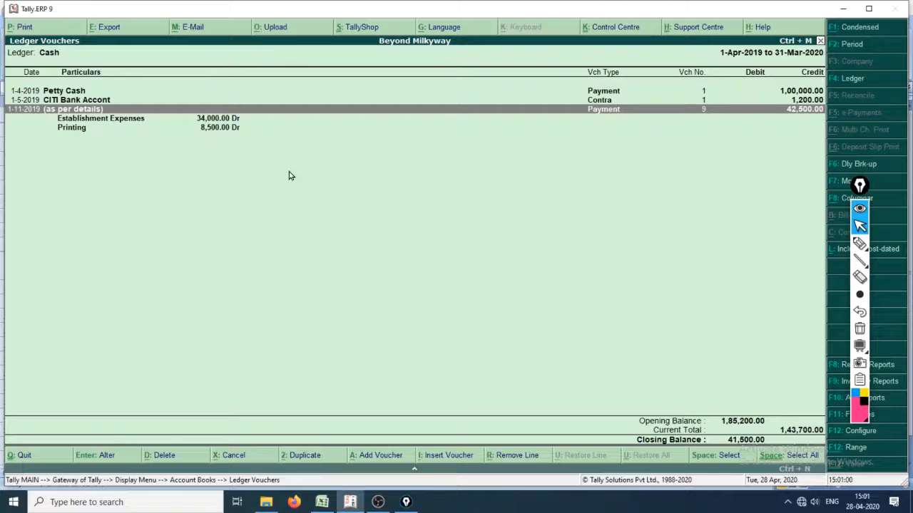
pyautogui.press('Escape')
pyautogui.press('Down')
pyautogui.press('Down')
pyautogui.press('Down')
pyautogui.press('Down')
pyautogui.press('Down')
pyautogui.press('Down')
pyautogui.press('Down')
pyautogui.press('Down')
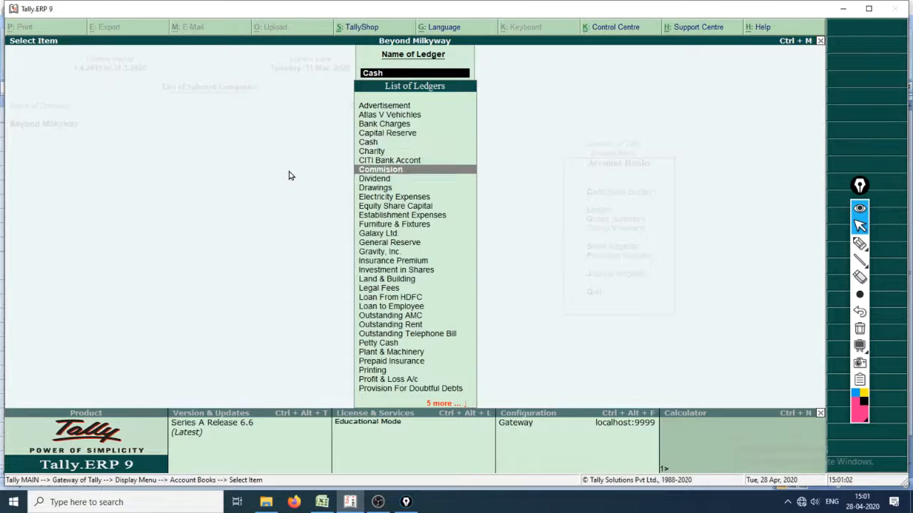
pyautogui.press('Up')
pyautogui.press('Up')
pyautogui.press('Up')
pyautogui.press('Up')
pyautogui.press('Up')
pyautogui.press('Up')
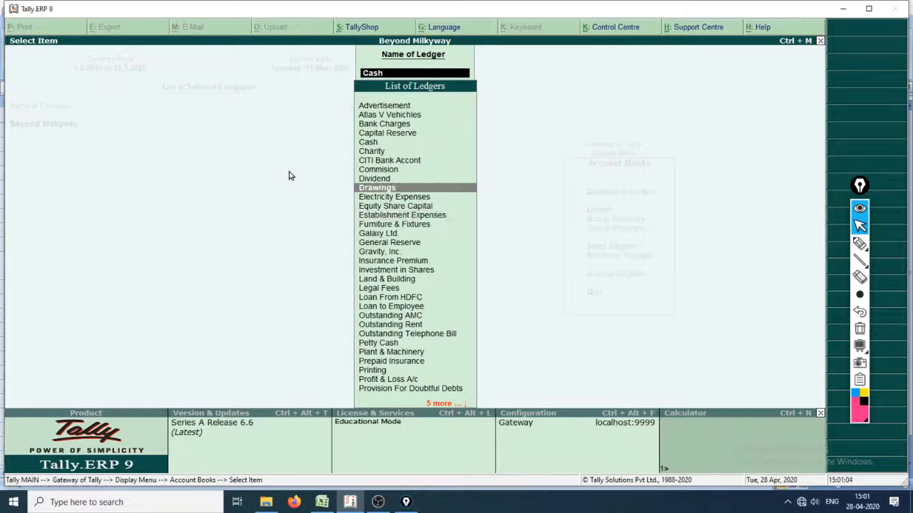
pyautogui.press('Return')
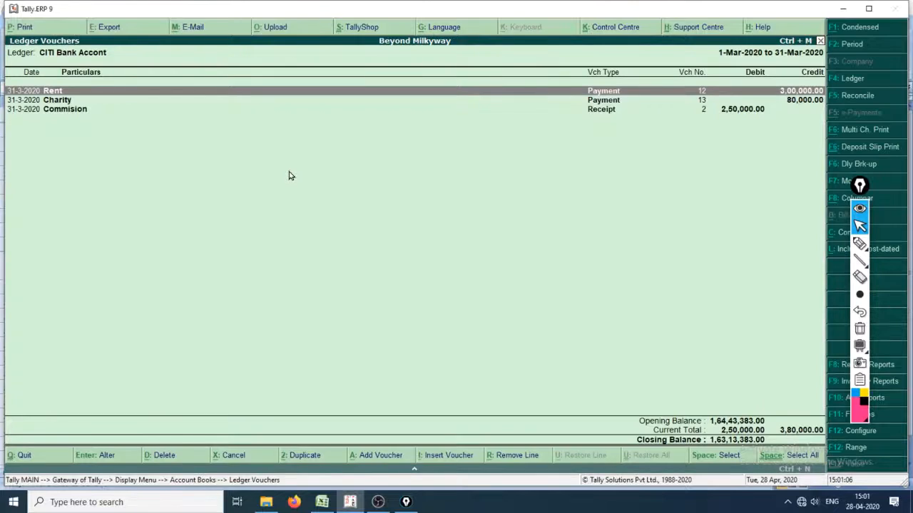
pyautogui.press('F2')
pyautogui.write('1')
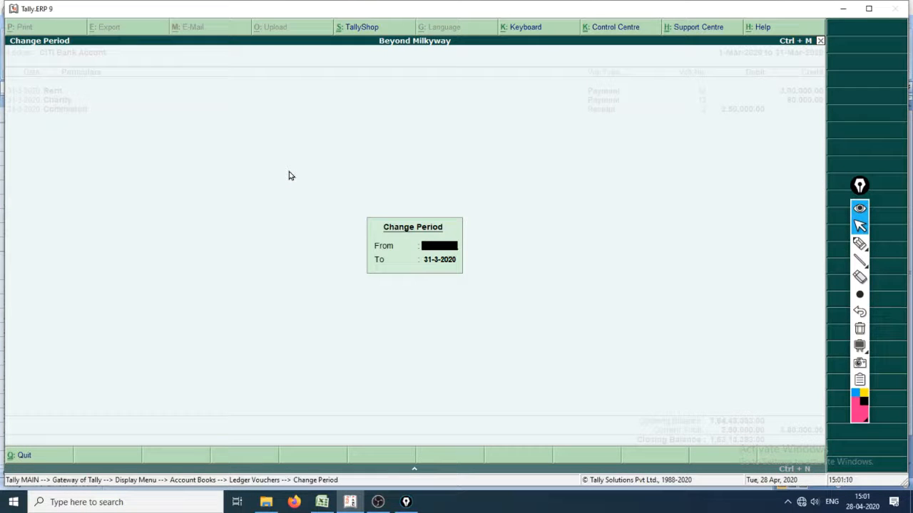
pyautogui.press('Return')
pyautogui.press('Return')
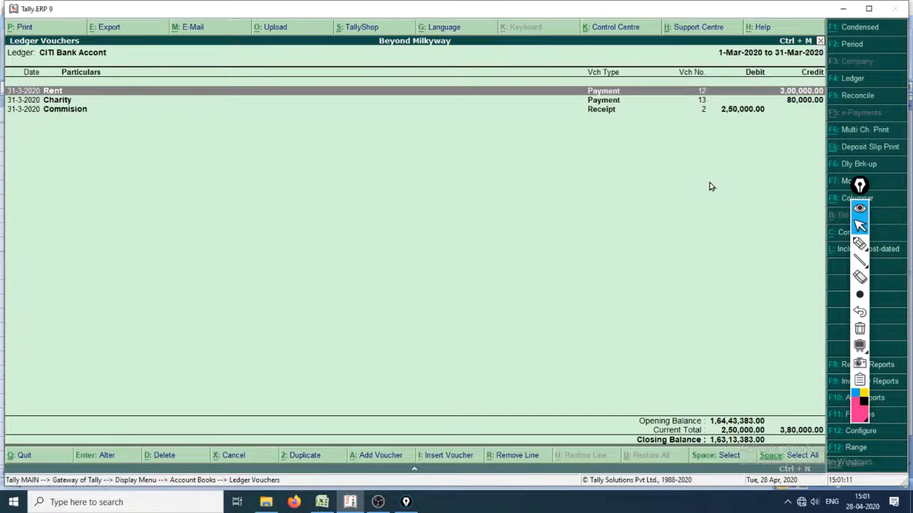
# Step: Draw a pink underline beneath the report period and a pink arrow pointing to the Period option with the Epic Pen
pyautogui.click(860, 243)
pyautogui.moveTo(715, 69)
pyautogui.mouseDown()
pyautogui.moveTo(850, 66)
pyautogui.moveTo(723, 161)
pyautogui.moveTo(548, 334)
pyautogui.mouseUp()
pyautogui.moveTo(829, 68)
pyautogui.mouseDown()
pyautogui.moveTo(863, 40)
pyautogui.moveTo(864, 71)
pyautogui.mouseUp()
# Step: Write "Alt+F2" in large pink letters across the ledger report, and clear all pen annotations
pyautogui.moveTo(420, 293); pyautogui.dragTo(407, 296)
pyautogui.moveTo(440, 244)
pyautogui.mouseDown()
pyautogui.moveTo(464, 340)
pyautogui.moveTo(687, 322)
pyautogui.mouseUp()
pyautogui.moveTo(606, 285); pyautogui.dragTo(727, 251)
pyautogui.moveTo(698, 298); pyautogui.dragTo(790, 288)
pyautogui.moveTo(753, 260); pyautogui.dragTo(753, 368)
pyautogui.moveTo(800, 221); pyautogui.dragTo(813, 349)
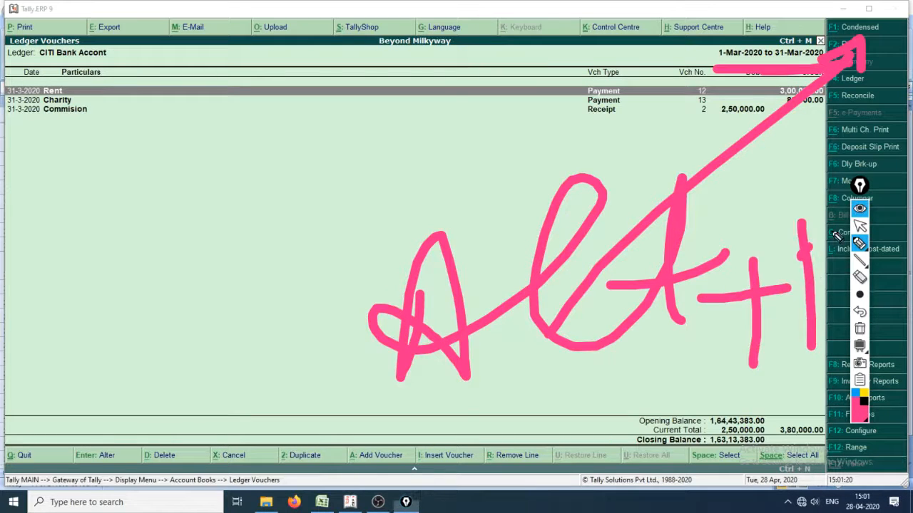
pyautogui.moveTo(805, 248); pyautogui.dragTo(847, 226)
pyautogui.moveTo(817, 281); pyautogui.dragTo(843, 265)
pyautogui.moveTo(815, 207)
pyautogui.mouseDown()
pyautogui.moveTo(853, 190)
pyautogui.moveTo(910, 375)
pyautogui.mouseUp()
pyautogui.hotkey('ctrl', 'shift', '2')
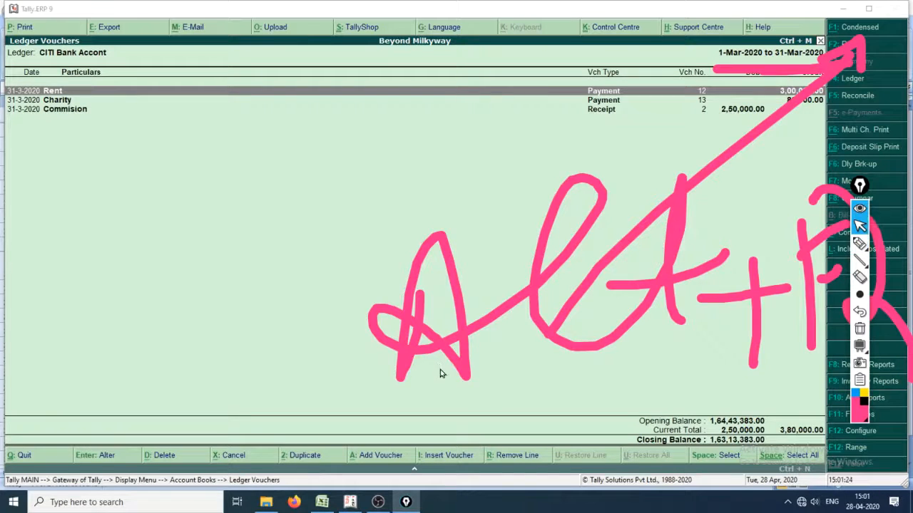
pyautogui.hotkey('ctrl', 'shift', '7')
pyautogui.click(312, 192)
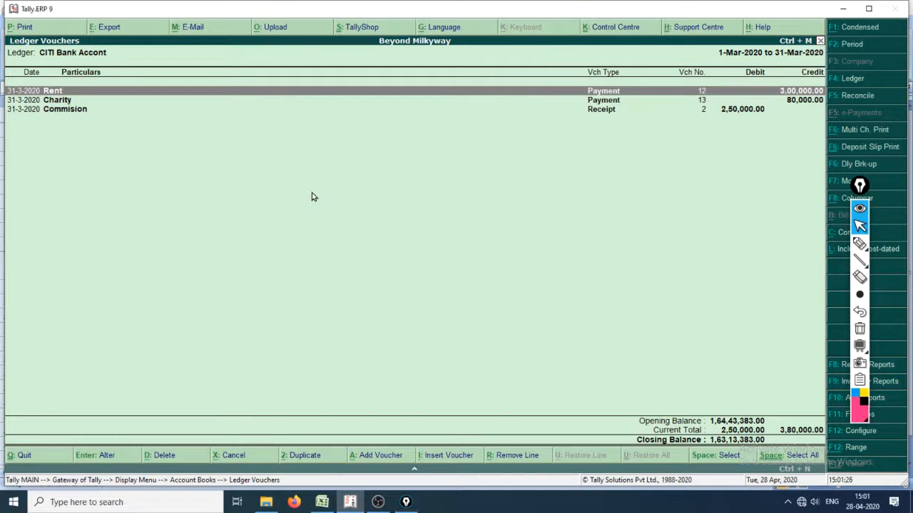
# Step: Set the CITI Bank Accont ledger's report period from 1.4.19 to 31-3-2020
pyautogui.press('F2')
pyautogui.write('1.4.19')
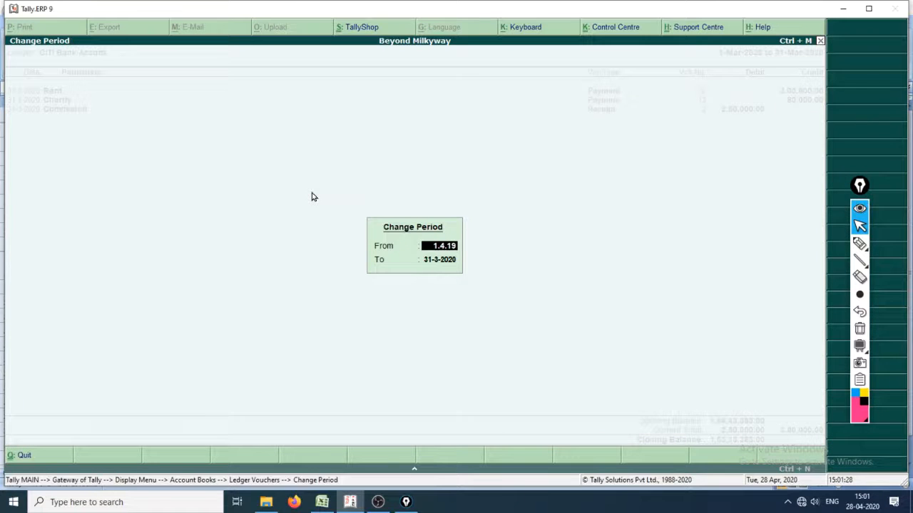
pyautogui.press('Return')
pyautogui.press('Return')
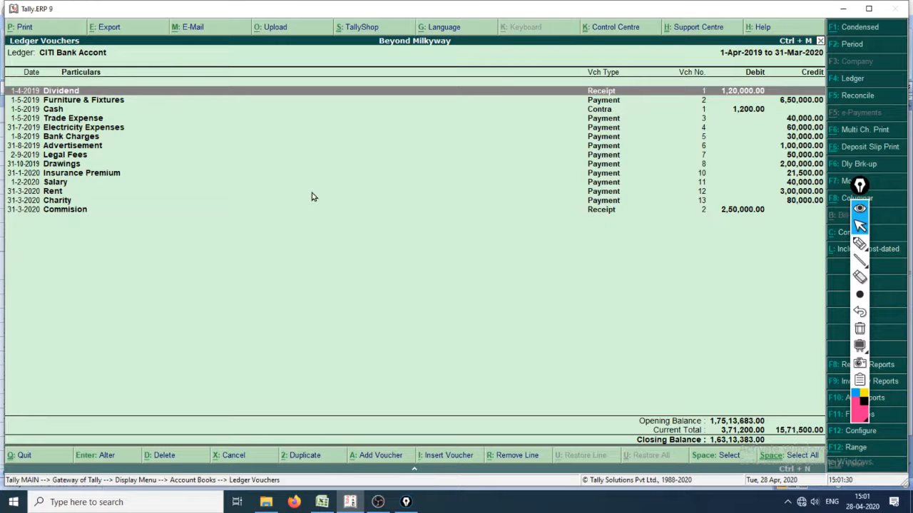
# Step: Go through the CITI Bank Accont voucher entries from Dividend down to the Rent payment
pyautogui.press('Down')
pyautogui.press('Down')
pyautogui.press('Down')
pyautogui.press('Down')
pyautogui.press('Down')
pyautogui.press('Down')
pyautogui.press('Down')
pyautogui.press('Down')
pyautogui.press('Down')
pyautogui.press('Down')
pyautogui.press('Down')
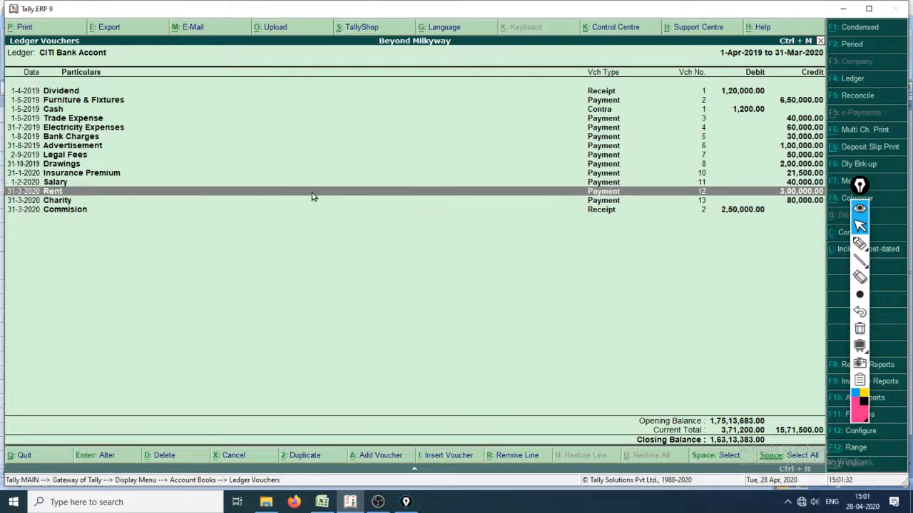
# Step: Compare the Charity entry in the CITI Bank Accont ledger with the filtered bank transactions in the Excel cash book
pyautogui.press('Down')
pyautogui.hotkey('alt', 'Tab')
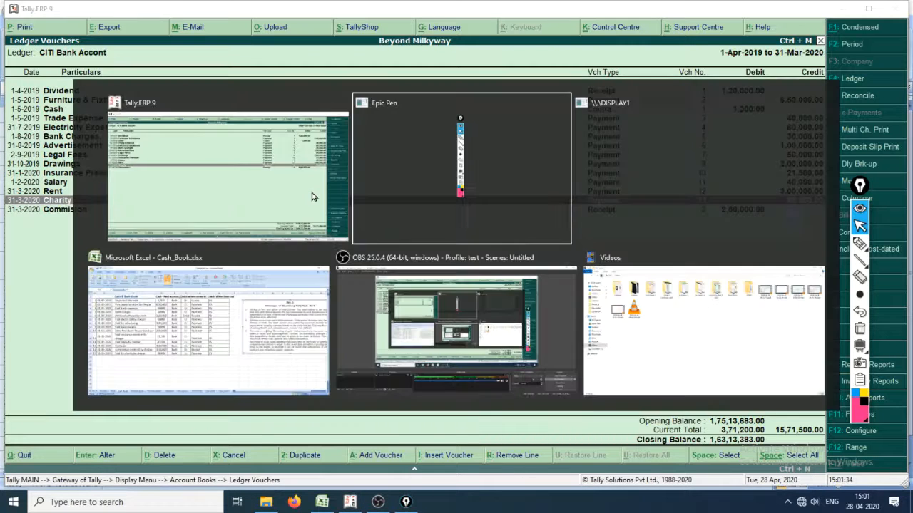
pyautogui.hotkey('alt', 'Tab')
pyautogui.hotkey('alt', 'Tab')
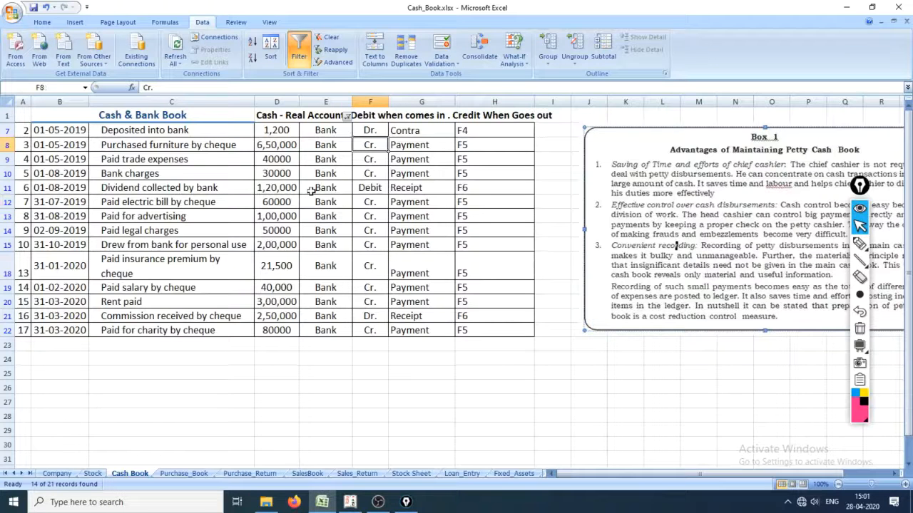
pyautogui.press('Up')
pyautogui.press('Left')
pyautogui.press('Left')
pyautogui.hotkey('alt', 'Tab')
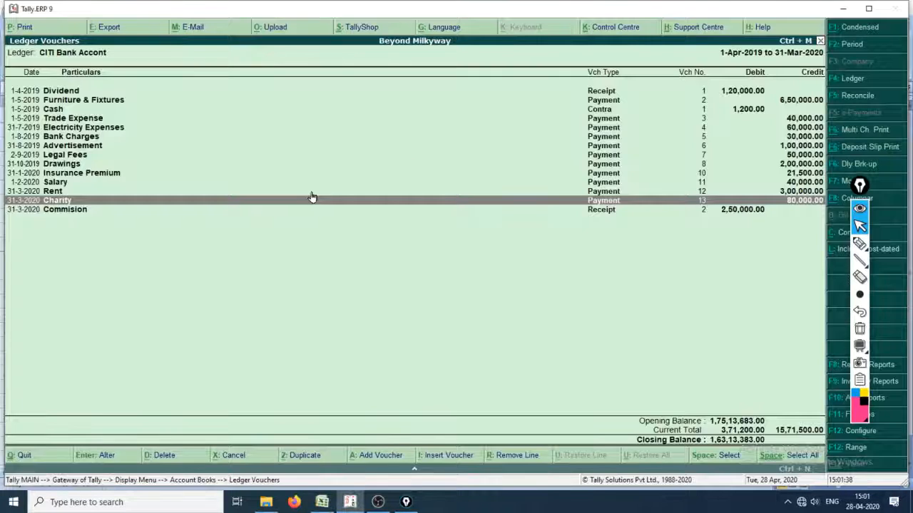
# Step: Go back up through the CITI Bank Accont voucher entries from Charity to the Dividend receipt
pyautogui.press('Up')
pyautogui.press('Up')
pyautogui.press('Up')
pyautogui.press('Up')
pyautogui.press('Up')
pyautogui.press('Up')
pyautogui.press('Up')
pyautogui.press('Up')
pyautogui.press('Up')
pyautogui.press('Up')
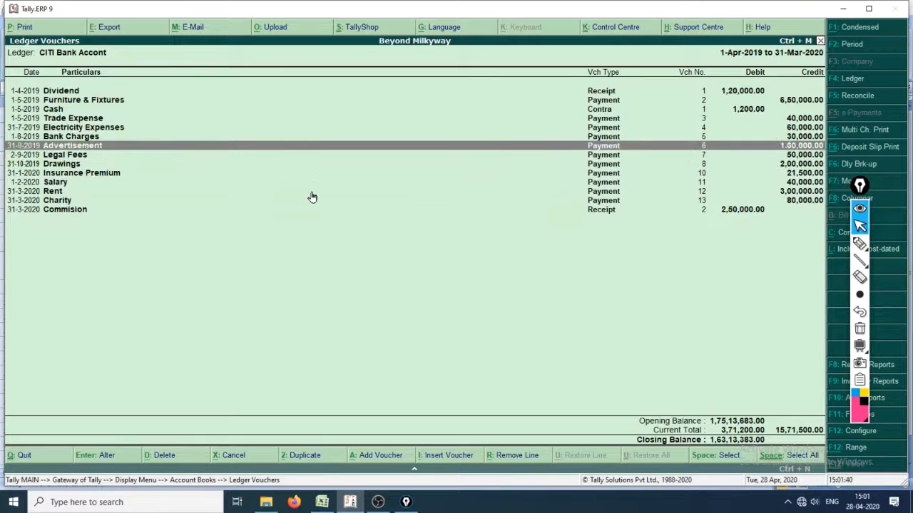
pyautogui.press('Up')
pyautogui.press('Up')
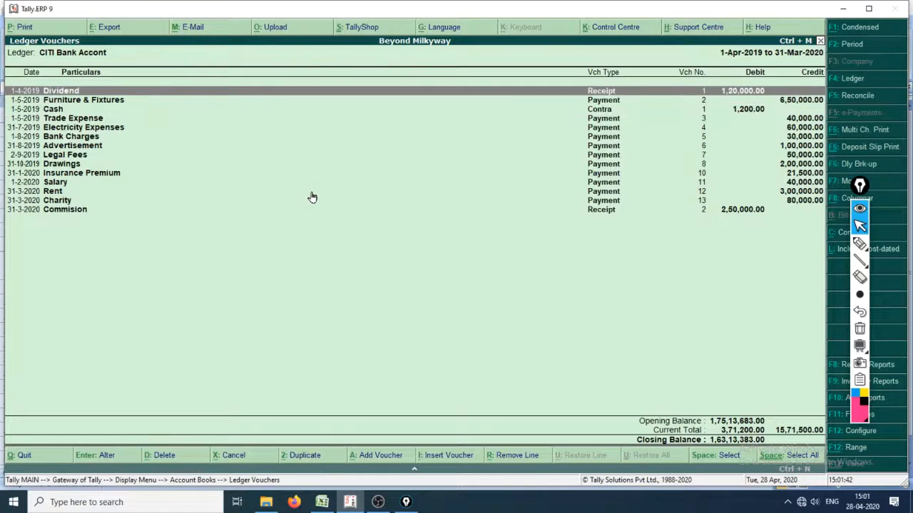
# Step: Check the date of the dividend collected by bank in the Excel cash book and return to the Tally ledger
pyautogui.hotkey('alt', 'Tab')
pyautogui.press('Down')
pyautogui.press('Down')
pyautogui.press('Down')
pyautogui.press('Down')
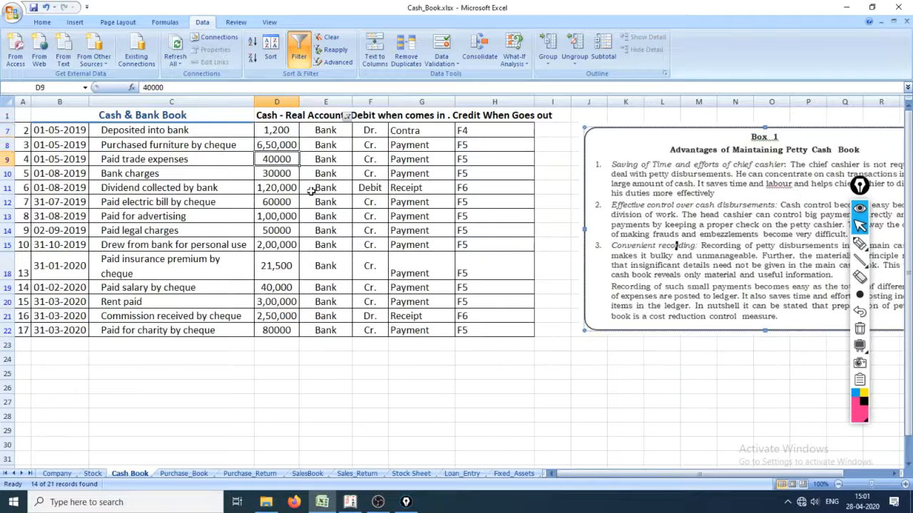
pyautogui.press('Left')
pyautogui.press('Left')
pyautogui.press('Left')
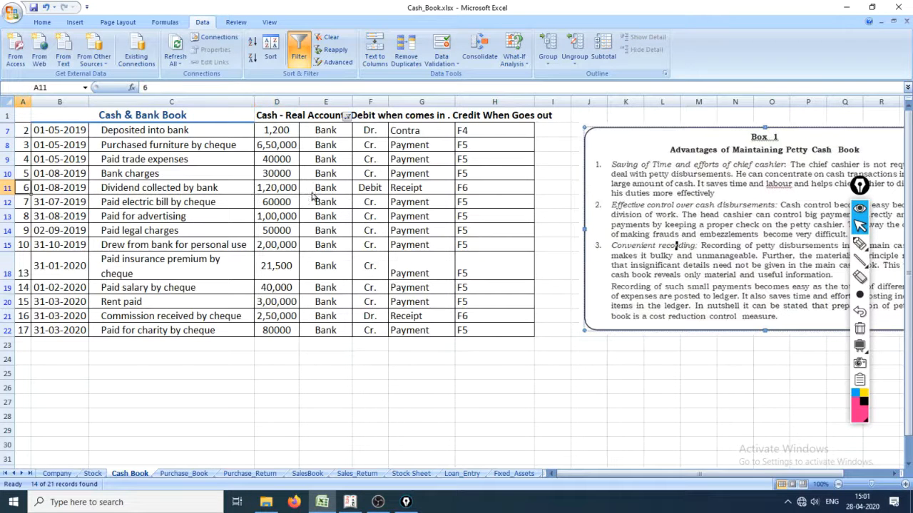
pyautogui.press('Right')
pyautogui.press('Left')
pyautogui.hotkey('alt', 'Tab')
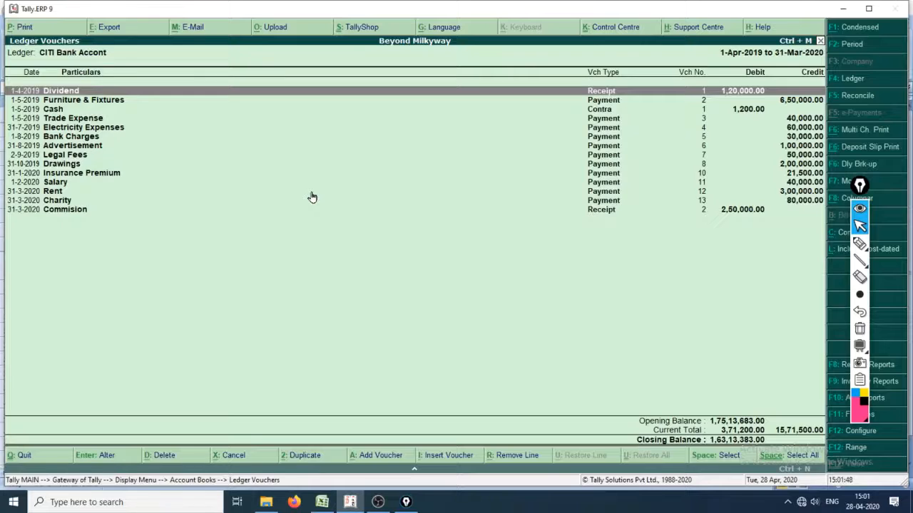
# Step: Set the Dividend receipt voucher's date to 1.8.19 and save the voucher
pyautogui.press('Return')
pyautogui.press('F2')
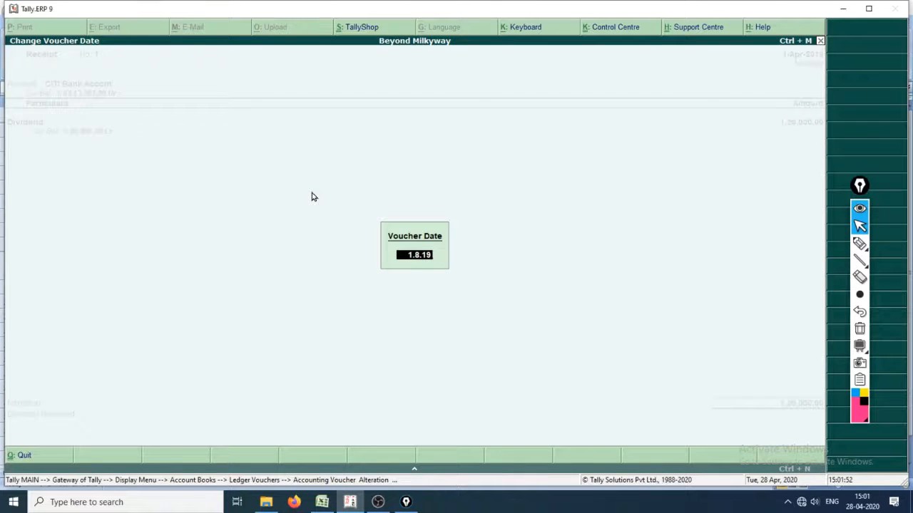
pyautogui.press('Return')
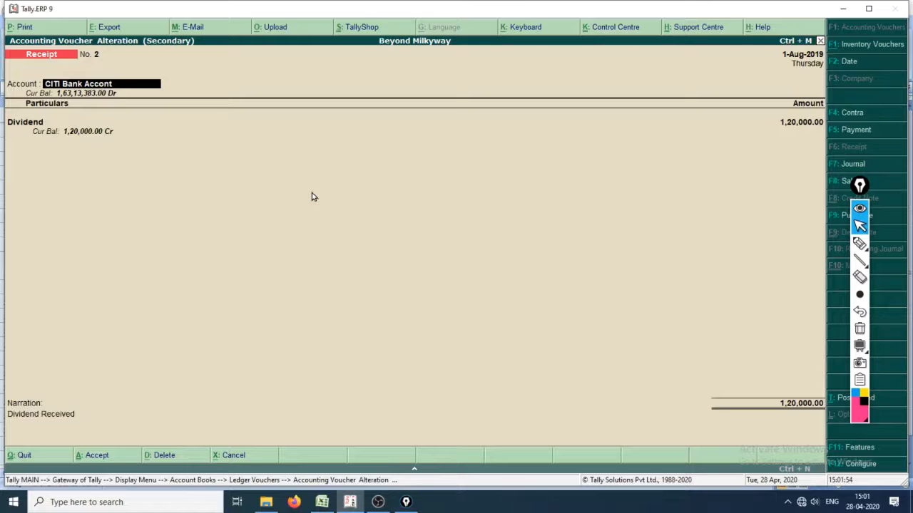
pyautogui.hotkey('ctrl', 'a')
# Step: Review the bank deposit and furniture purchase amounts in the Excel cash book, and return to the Tally ledger
pyautogui.hotkey('alt', 'Tab')
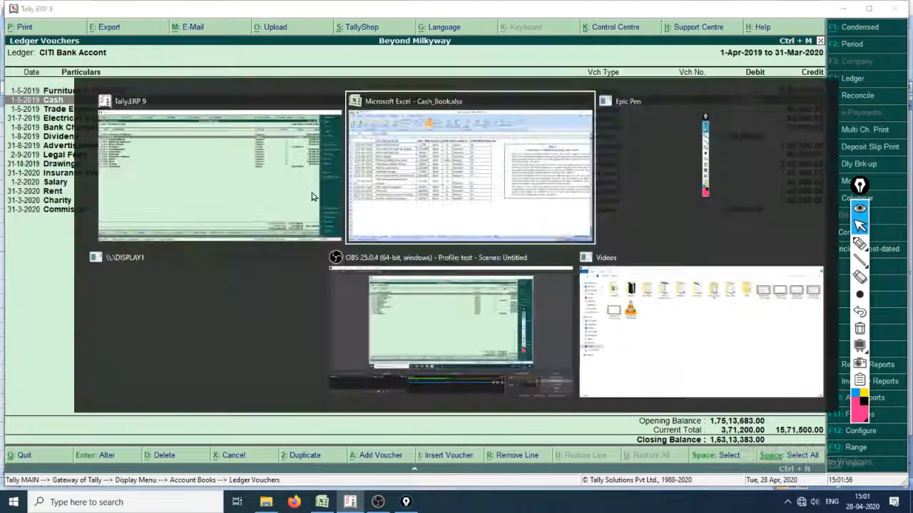
pyautogui.press('Up')
pyautogui.press('Up')
pyautogui.press('Up')
pyautogui.press('Right')
pyautogui.press('Right')
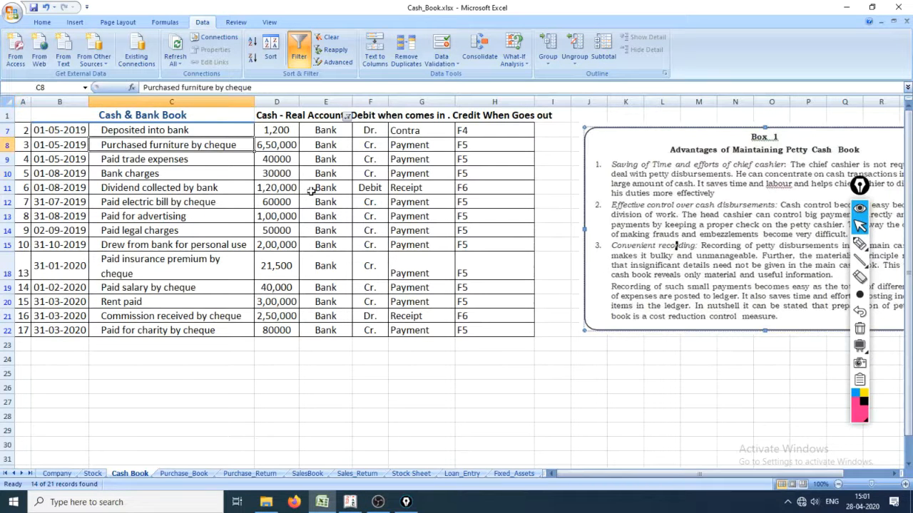
pyautogui.press('Right')
pyautogui.press('Up')
pyautogui.press('Down')
pyautogui.press('Up')
pyautogui.hotkey('shift', 'Down')
pyautogui.hotkey('shift', 'Down')
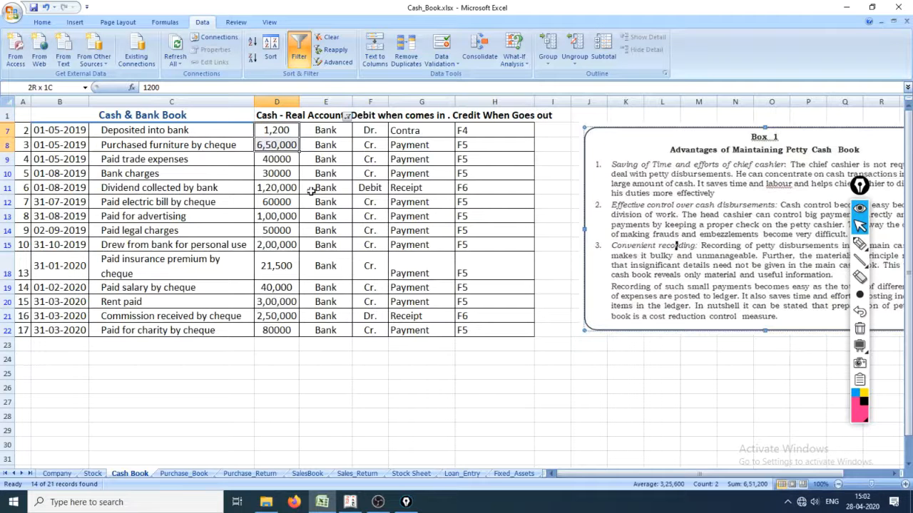
pyautogui.press('Down')
pyautogui.hotkey('alt', 'Tab')
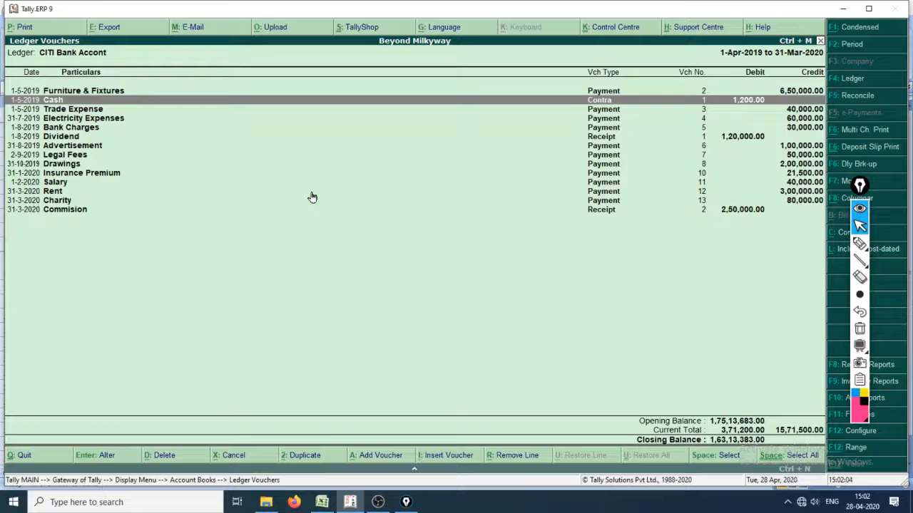
# Step: Go through the reordered CITI Bank Accont entries from Cash down to the Charity payment
pyautogui.press('Down')
pyautogui.press('Down')
pyautogui.press('Down')
pyautogui.press('Down')
pyautogui.press('Down')
pyautogui.press('Down')
pyautogui.press('Down')
pyautogui.press('Down')
pyautogui.press('Down')
pyautogui.press('Down')
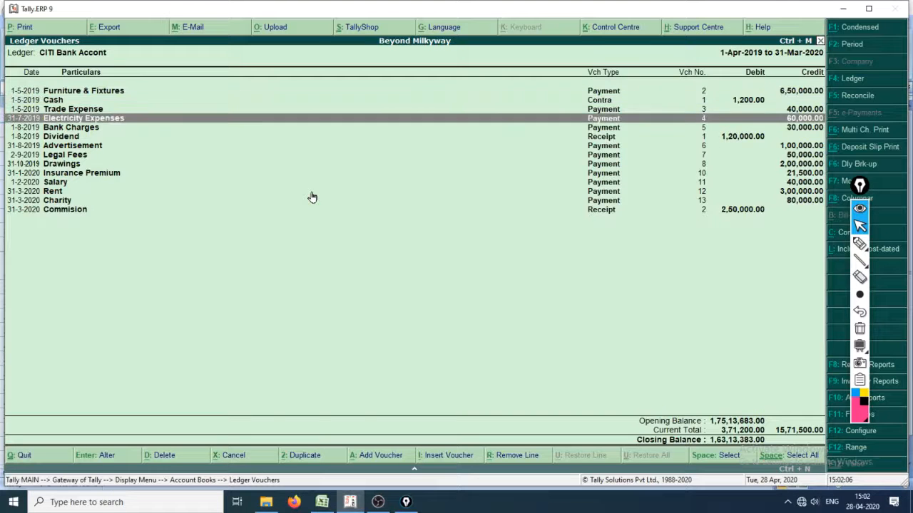
pyautogui.press('Down')
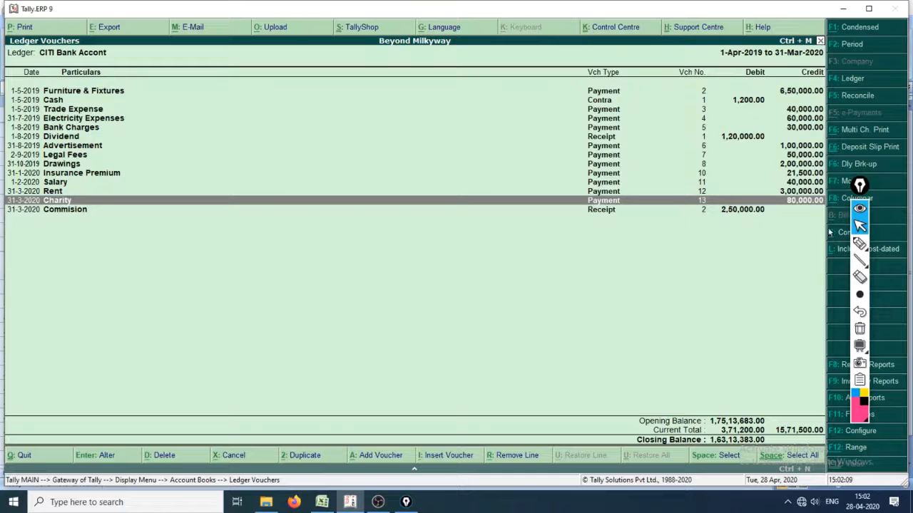
# Step: Switch the Epic Pen to a thinner stroke, circle the Opening Balance amount and underline the labels beside it in pink
pyautogui.click(859, 293)
pyautogui.click(774, 296)
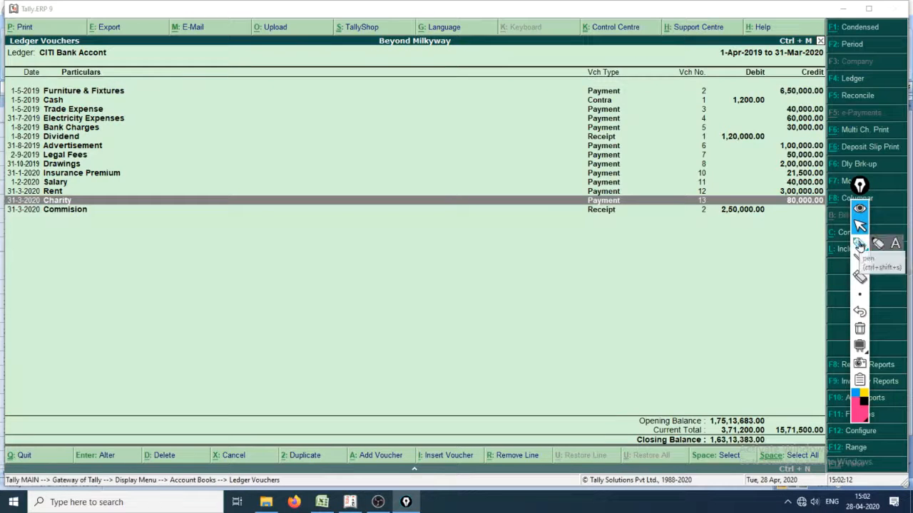
pyautogui.click(860, 243)
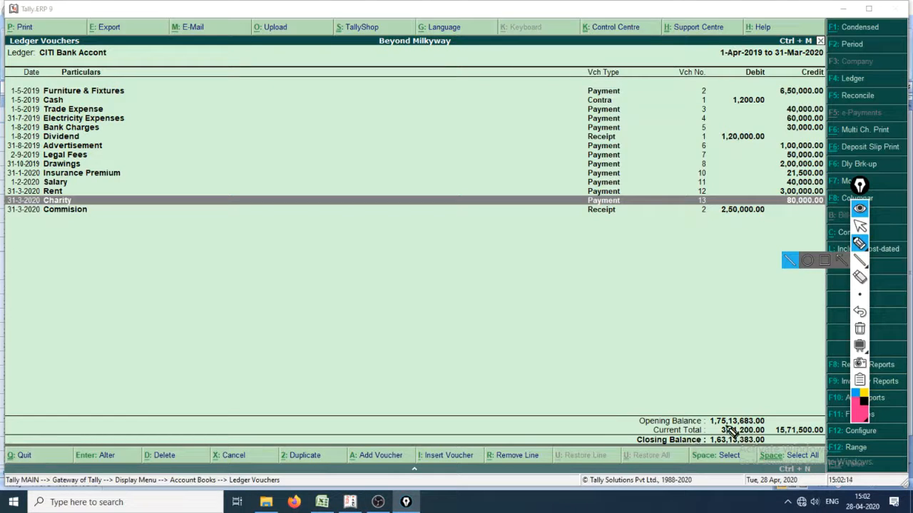
pyautogui.moveTo(767, 427)
pyautogui.mouseDown()
pyautogui.moveTo(780, 420)
pyautogui.moveTo(722, 408)
pyautogui.moveTo(709, 428)
pyautogui.moveTo(755, 430)
pyautogui.mouseUp()
pyautogui.moveTo(634, 428); pyautogui.dragTo(706, 430)
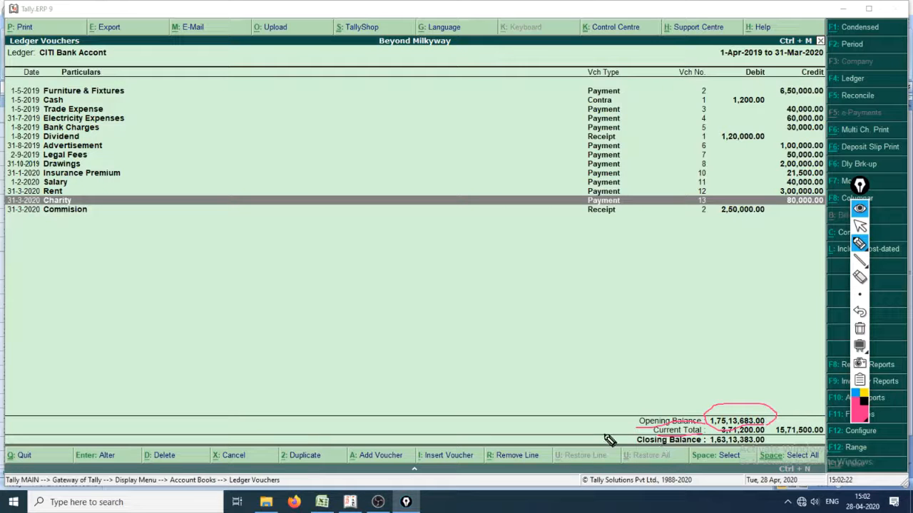
# Step: Draw a pink line linking the Opening Balance to the circled report period, and circle the debit total, credit total and closing balance
pyautogui.moveTo(604, 435); pyautogui.dragTo(649, 436)
pyautogui.moveTo(592, 420)
pyautogui.mouseDown()
pyautogui.moveTo(608, 280)
pyautogui.moveTo(691, 72)
pyautogui.moveTo(757, 95)
pyautogui.moveTo(799, 79)
pyautogui.moveTo(780, 25)
pyautogui.moveTo(699, 69)
pyautogui.moveTo(770, 85)
pyautogui.mouseUp()
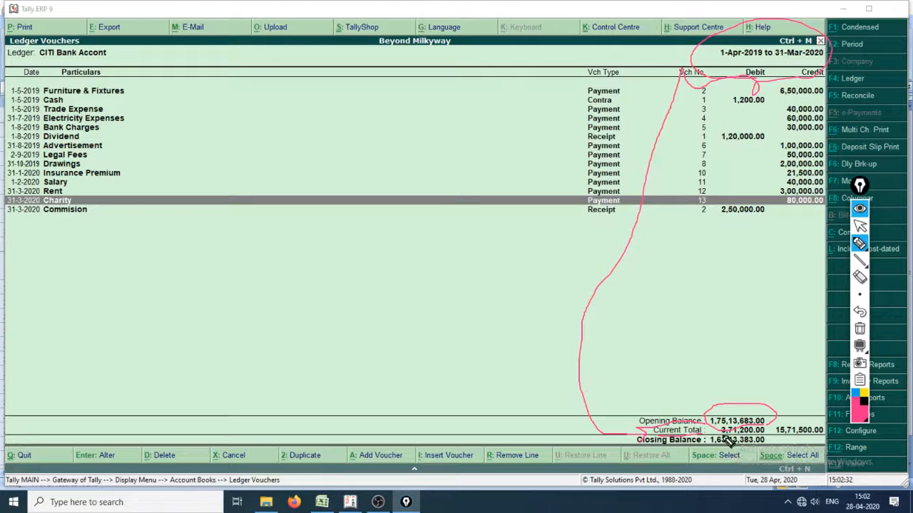
pyautogui.moveTo(729, 442)
pyautogui.mouseDown()
pyautogui.moveTo(777, 426)
pyautogui.moveTo(722, 432)
pyautogui.moveTo(742, 443)
pyautogui.moveTo(833, 417)
pyautogui.moveTo(771, 429)
pyautogui.moveTo(814, 441)
pyautogui.mouseUp()
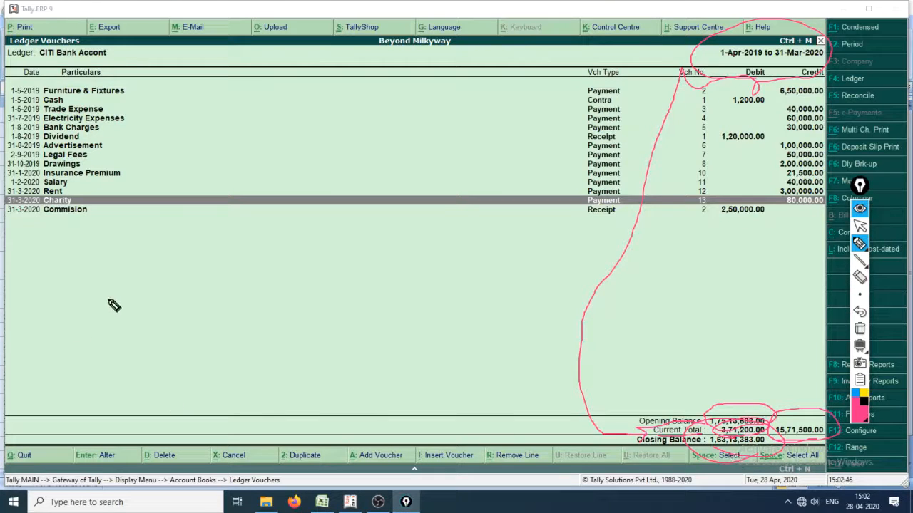
# Step: Write the formula "Op + Dr — Cr = Cl" in large pink letters below the vouchers, draw two lines beneath it, and return to cursor mode
pyautogui.moveTo(87, 290)
pyautogui.mouseDown()
pyautogui.moveTo(91, 345)
pyautogui.moveTo(122, 271)
pyautogui.moveTo(119, 390)
pyautogui.mouseUp()
pyautogui.moveTo(118, 306); pyautogui.dragTo(115, 341)
pyautogui.moveTo(161, 318)
pyautogui.mouseDown()
pyautogui.moveTo(208, 313)
pyautogui.moveTo(191, 354)
pyautogui.mouseUp()
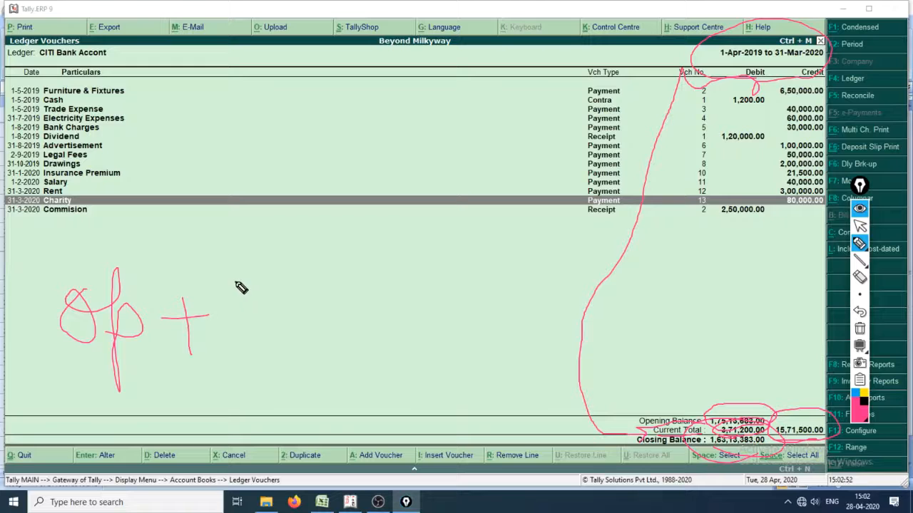
pyautogui.moveTo(251, 285); pyautogui.dragTo(255, 342)
pyautogui.moveTo(227, 292)
pyautogui.mouseDown()
pyautogui.moveTo(263, 302)
pyautogui.moveTo(234, 331)
pyautogui.mouseUp()
pyautogui.moveTo(294, 312)
pyautogui.mouseDown()
pyautogui.moveTo(301, 353)
pyautogui.moveTo(314, 303)
pyautogui.moveTo(414, 318)
pyautogui.mouseUp()
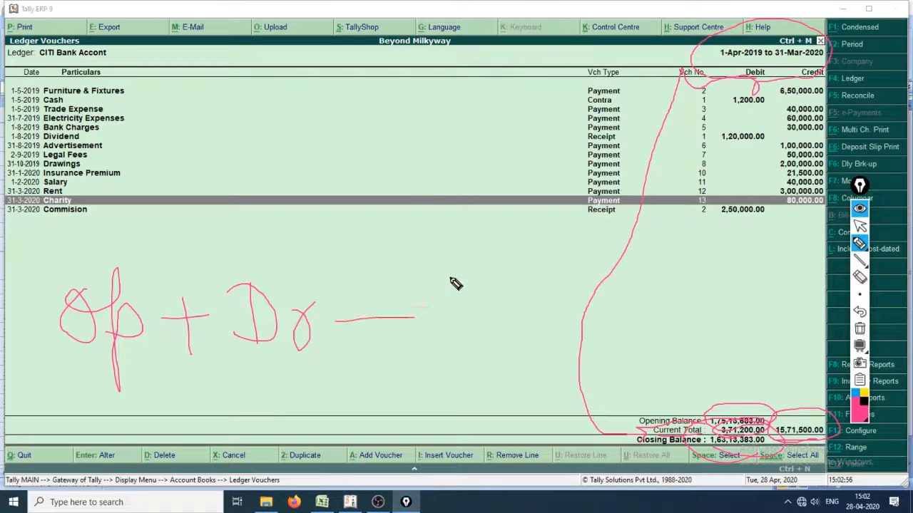
pyautogui.moveTo(449, 278); pyautogui.dragTo(468, 336)
pyautogui.moveTo(476, 304); pyautogui.dragTo(499, 316)
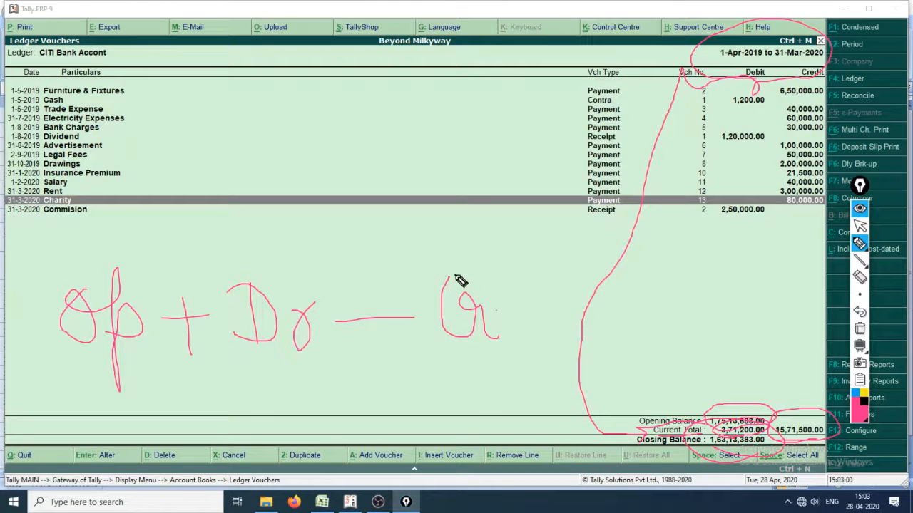
pyautogui.moveTo(527, 303)
pyautogui.mouseDown()
pyautogui.moveTo(555, 306)
pyautogui.moveTo(571, 323)
pyautogui.mouseUp()
pyautogui.moveTo(631, 287)
pyautogui.mouseDown()
pyautogui.moveTo(606, 330)
pyautogui.moveTo(690, 341)
pyautogui.mouseUp()
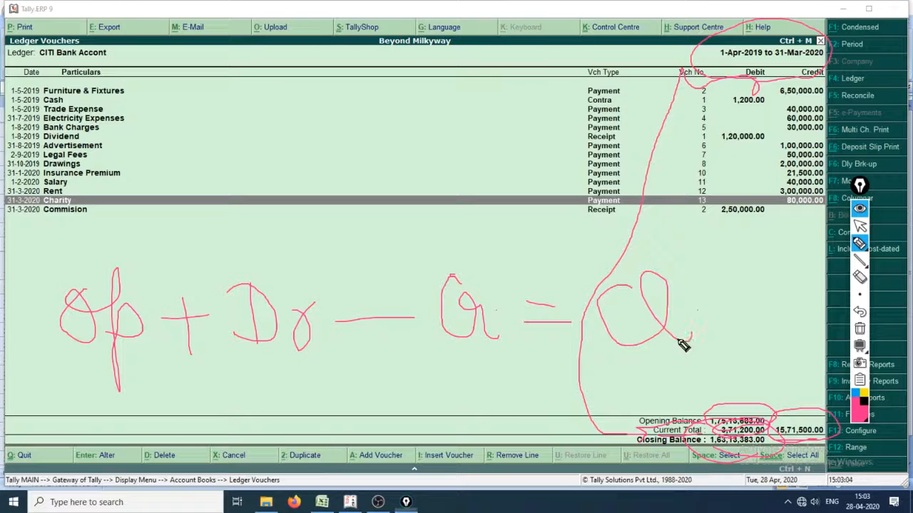
pyautogui.moveTo(225, 412); pyautogui.dragTo(703, 402)
pyautogui.moveTo(348, 462); pyautogui.dragTo(724, 412)
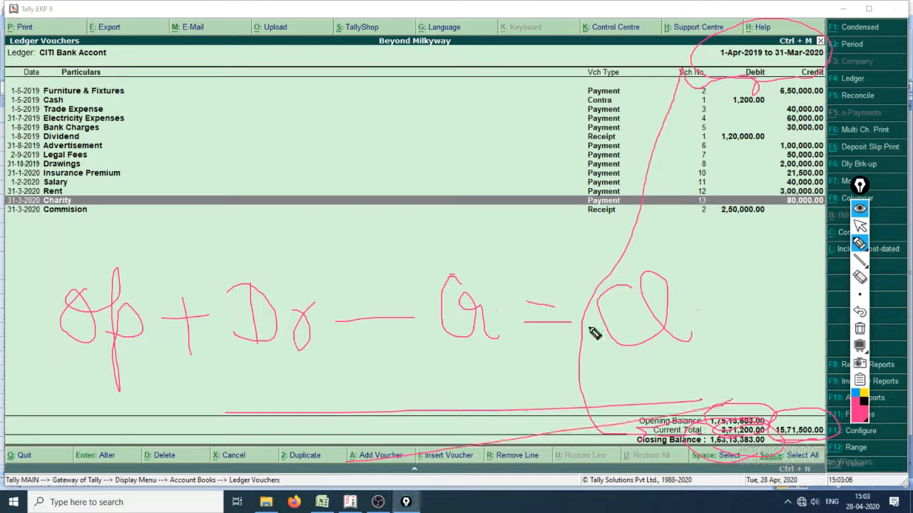
pyautogui.hotkey('ctrl', 'shift', '2')
pyautogui.click(551, 253)
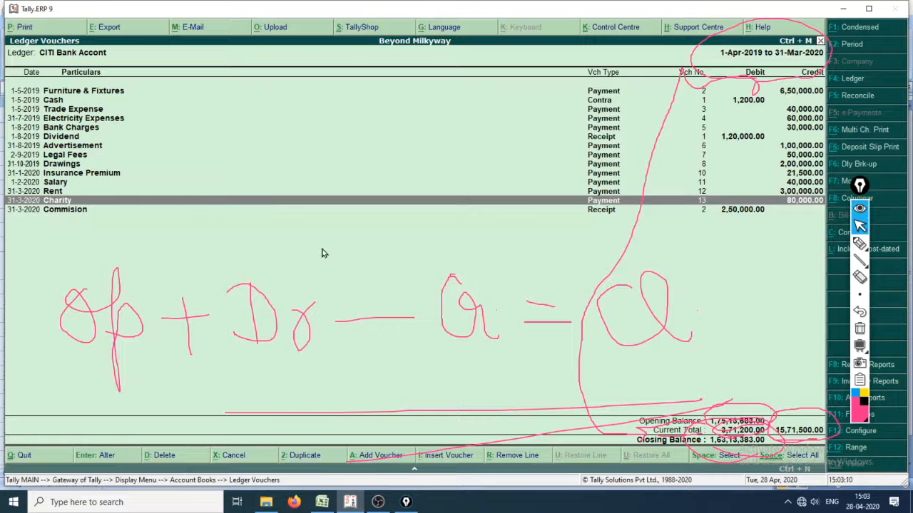
# Step: Switch the report to the Cash ledger and set its period from 1-4-2019 to 31-3-2020
pyautogui.press('F4')
pyautogui.press('Up')
pyautogui.press('Up')
pyautogui.press('Return')
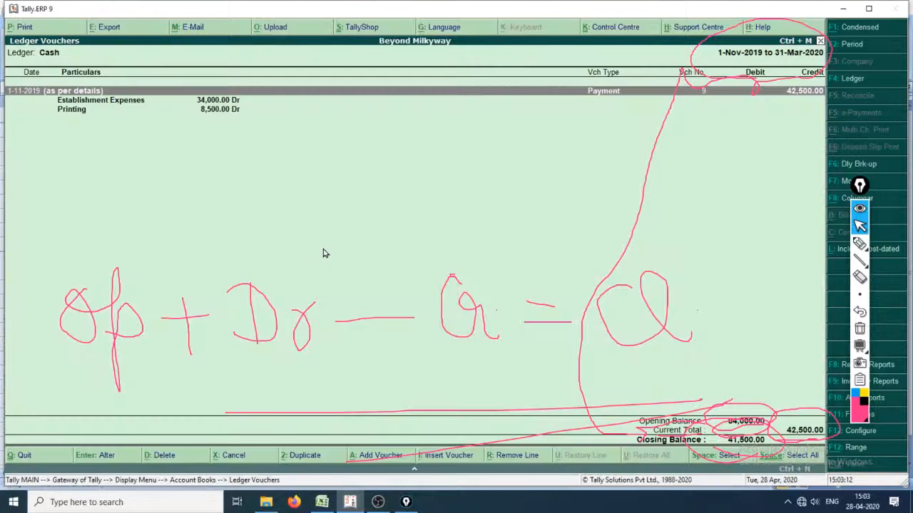
pyautogui.press('F2')
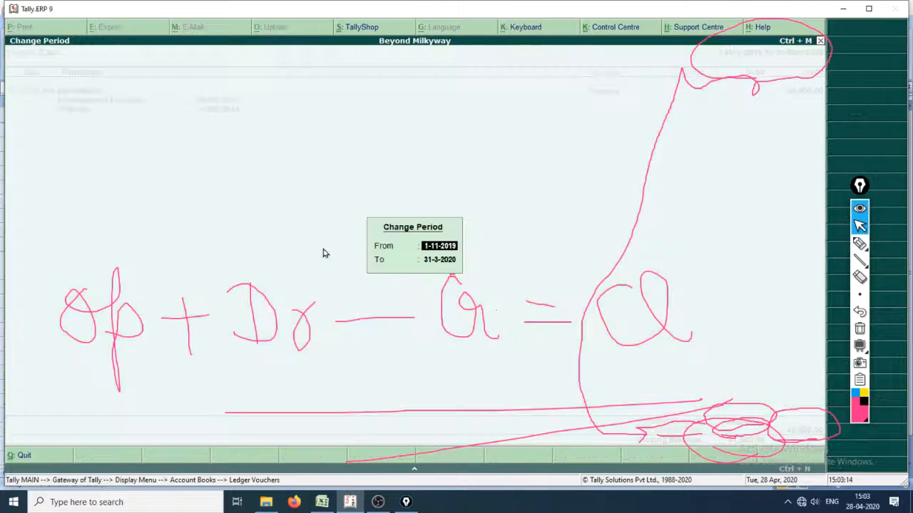
pyautogui.write('1.4.1')
pyautogui.press('Return')
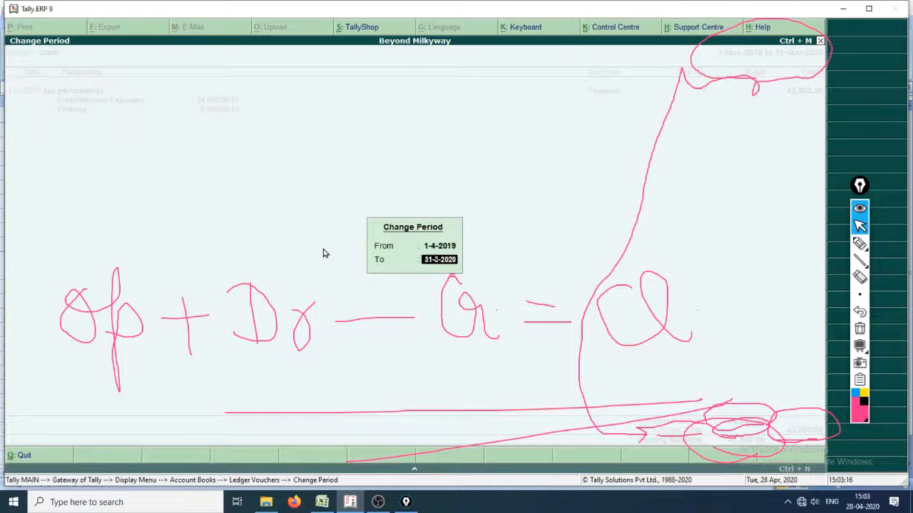
pyautogui.press('Return')
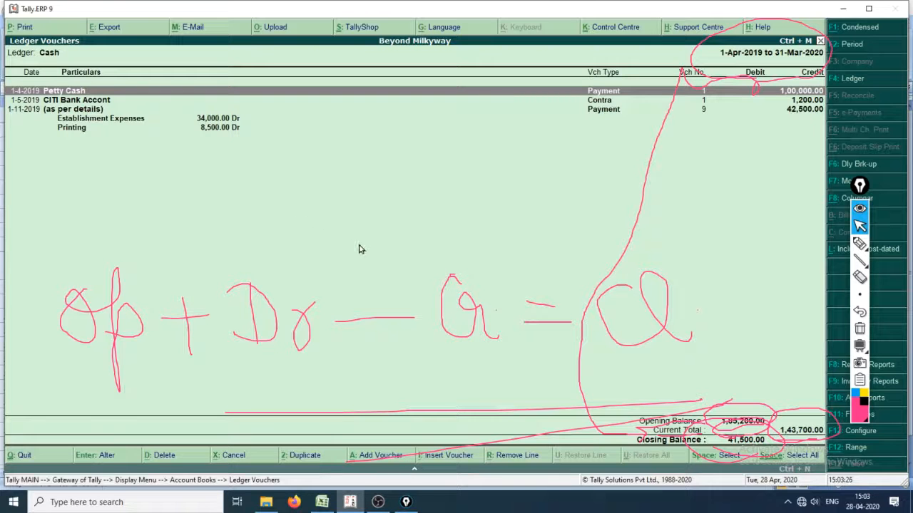
# Step: Clear all pen annotations, and set the Excel cash book's Cash/Bank filter to show all entries
pyautogui.hotkey('ctrl', 'shift', 'c')
pyautogui.hotkey('alt', 'Tab')
pyautogui.press('Tab')
pyautogui.press('Tab')
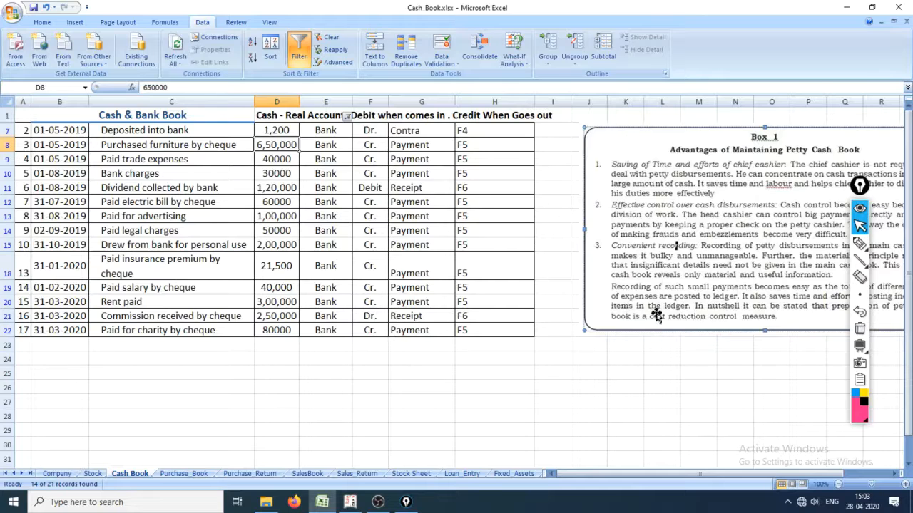
pyautogui.click(346, 115)
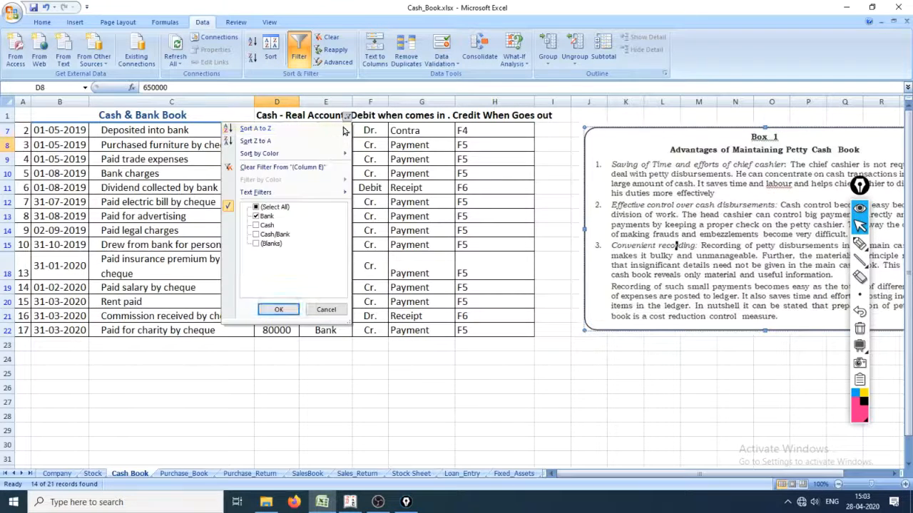
pyautogui.click(256, 207)
pyautogui.click(279, 311)
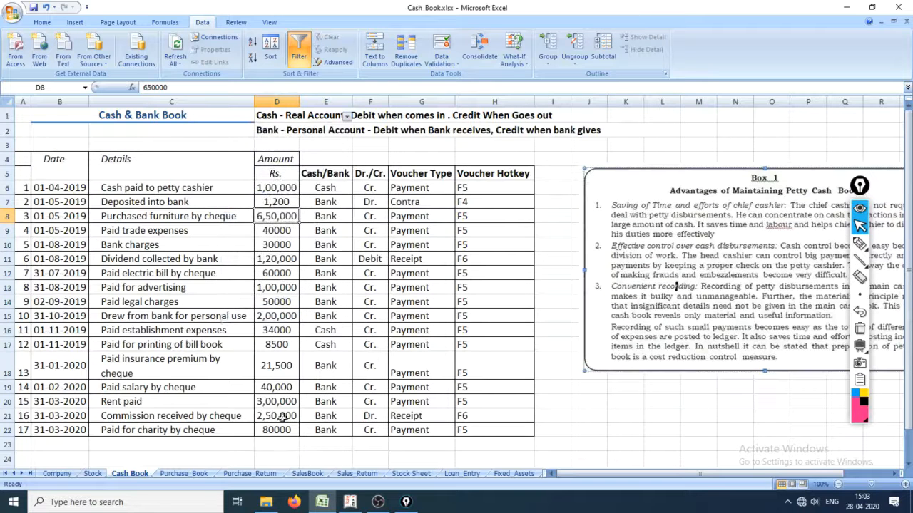
# Step: Look over the purchase transactions on the Purchase_Book sheet and return to the Cash Book sheet
pyautogui.click(194, 475)
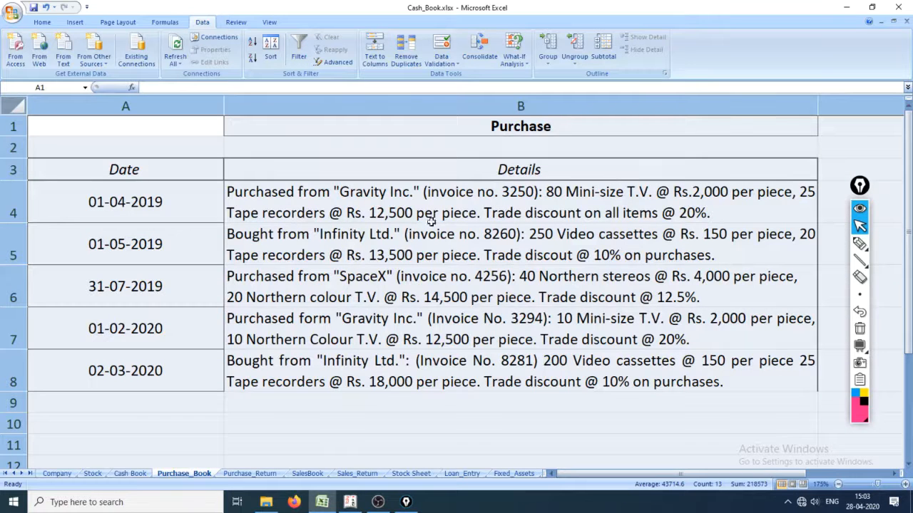
pyautogui.click(431, 222)
pyautogui.moveTo(135, 129); pyautogui.dragTo(481, 378)
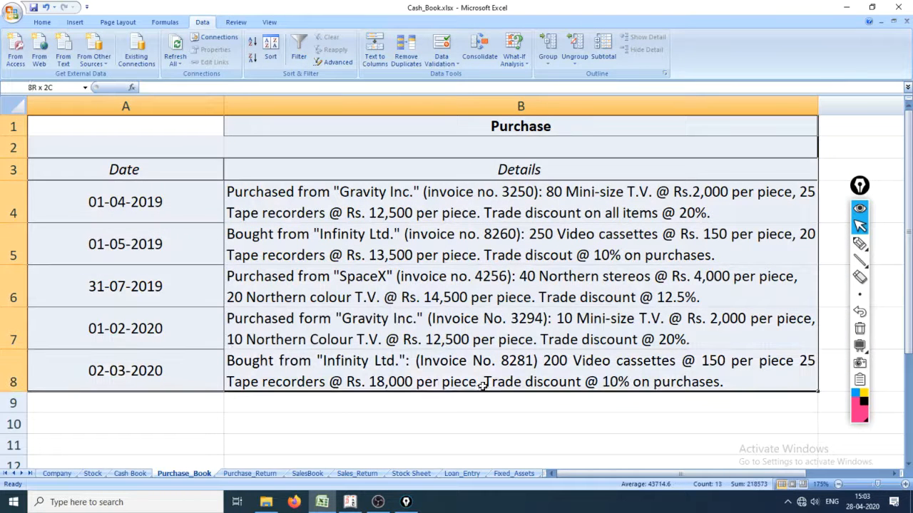
pyautogui.click(131, 474)
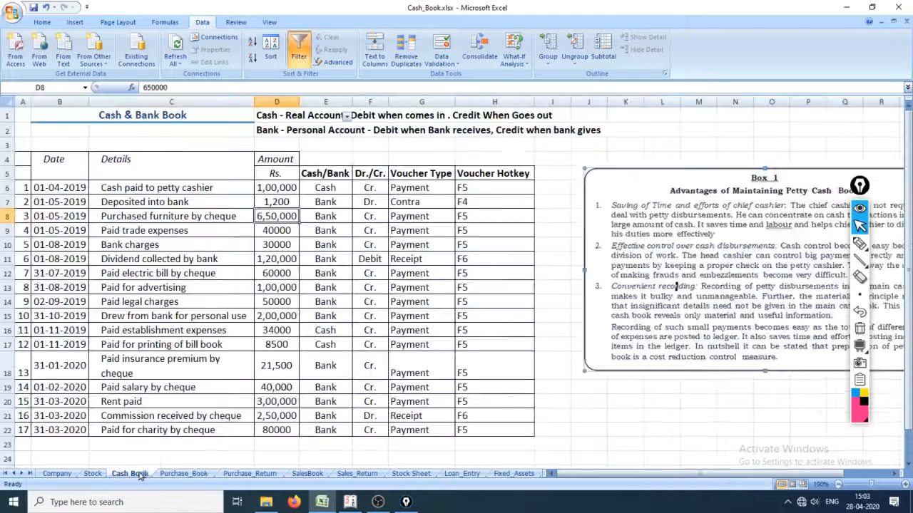
pyautogui.click(663, 251)
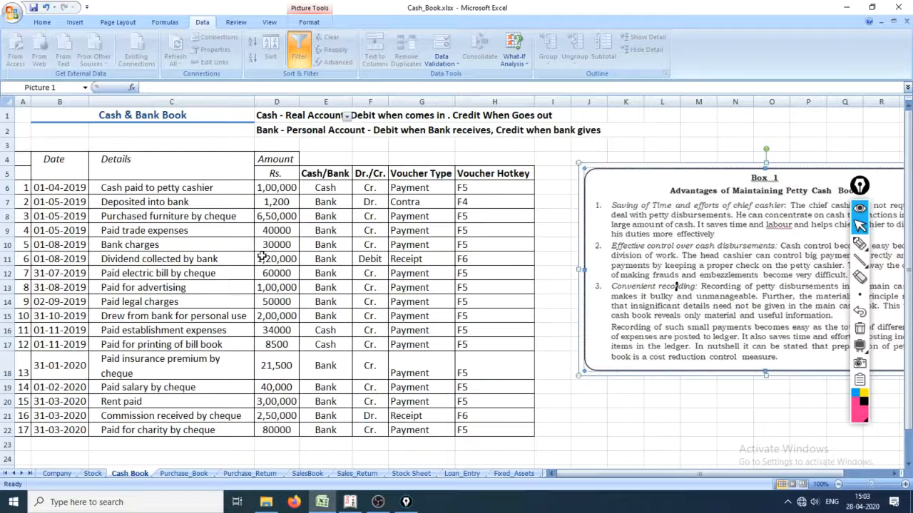